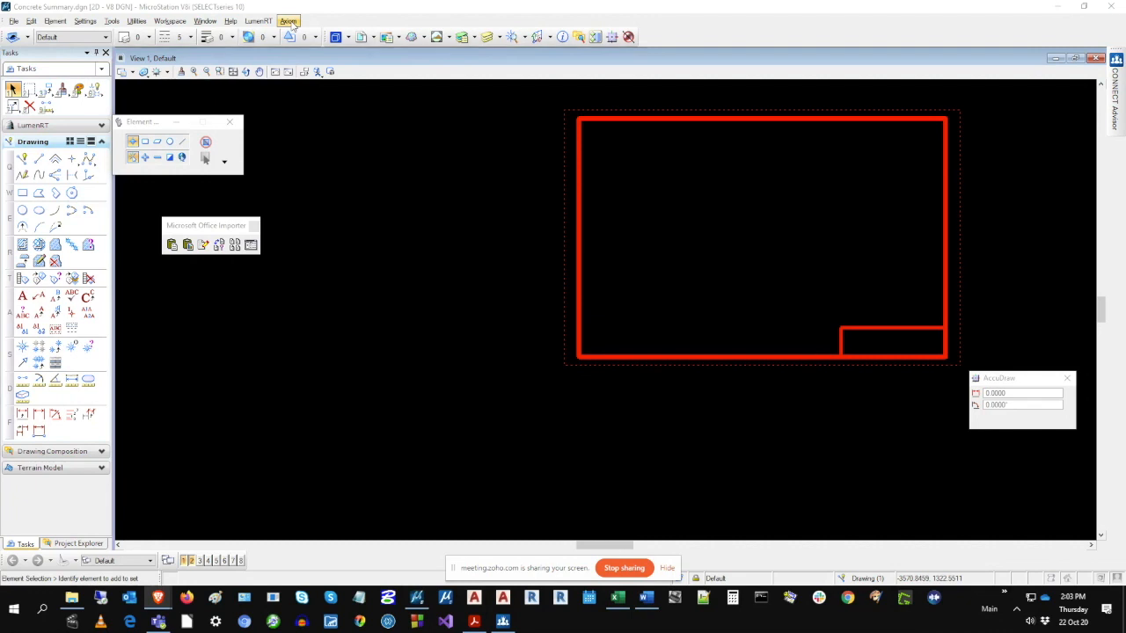
Locate Microsoft Office Importer for V8 among the Axiom products and move its toolbar closer to the red drawing border.
click(289, 22)
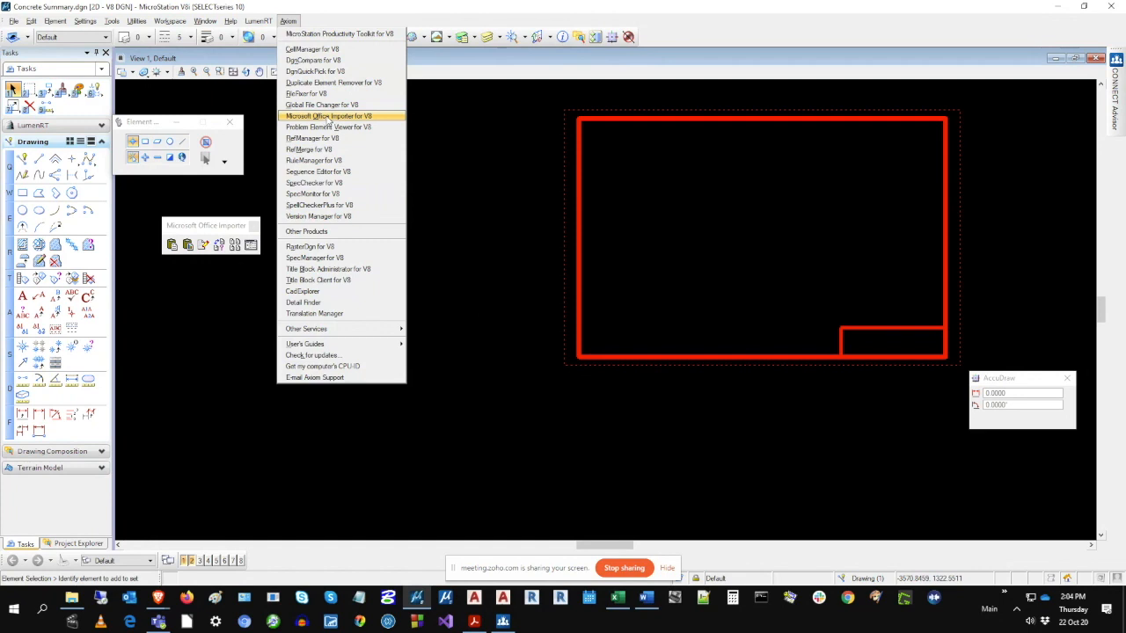
click(221, 226)
drag(222, 226, 463, 283)
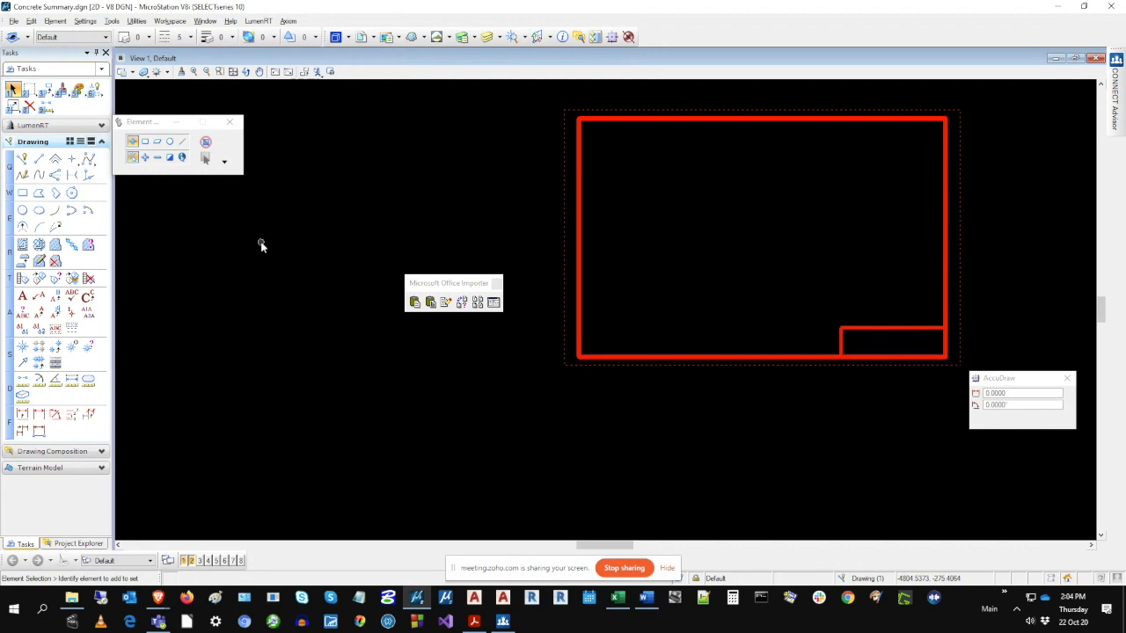
Examine the MS_DGNAPPS configuration variable and its office.ma entry, leaving the workspace configuration without changes.
click(170, 21)
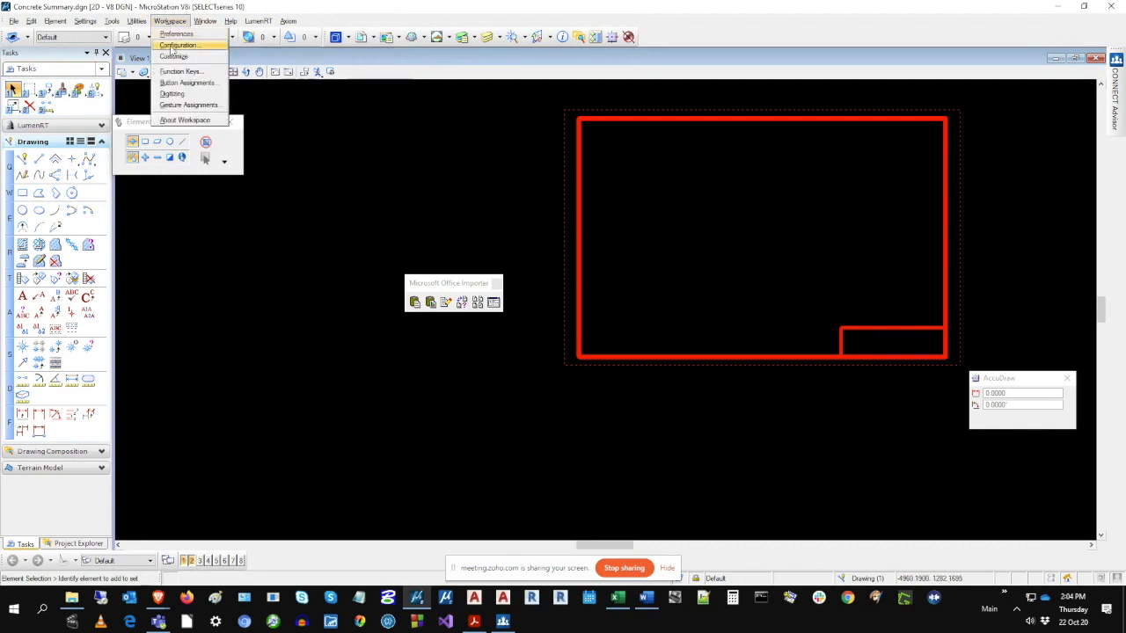
click(181, 58)
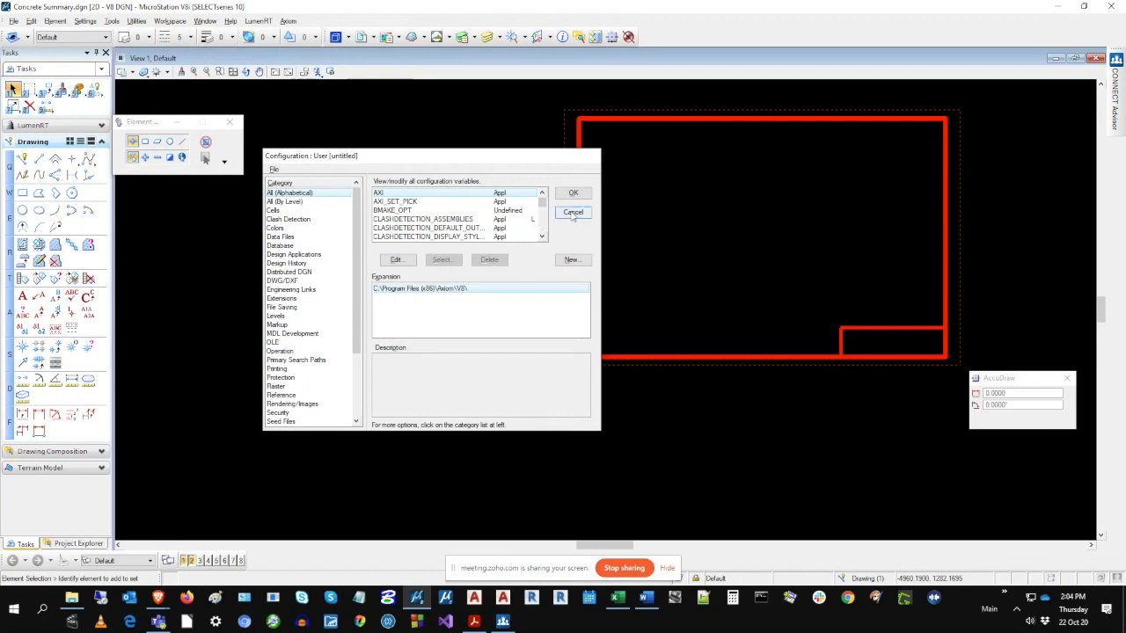
scroll(542, 227, down, 10)
scroll(543, 227, down, 10)
scroll(543, 227, down, 3)
scroll(542, 227, down, 5)
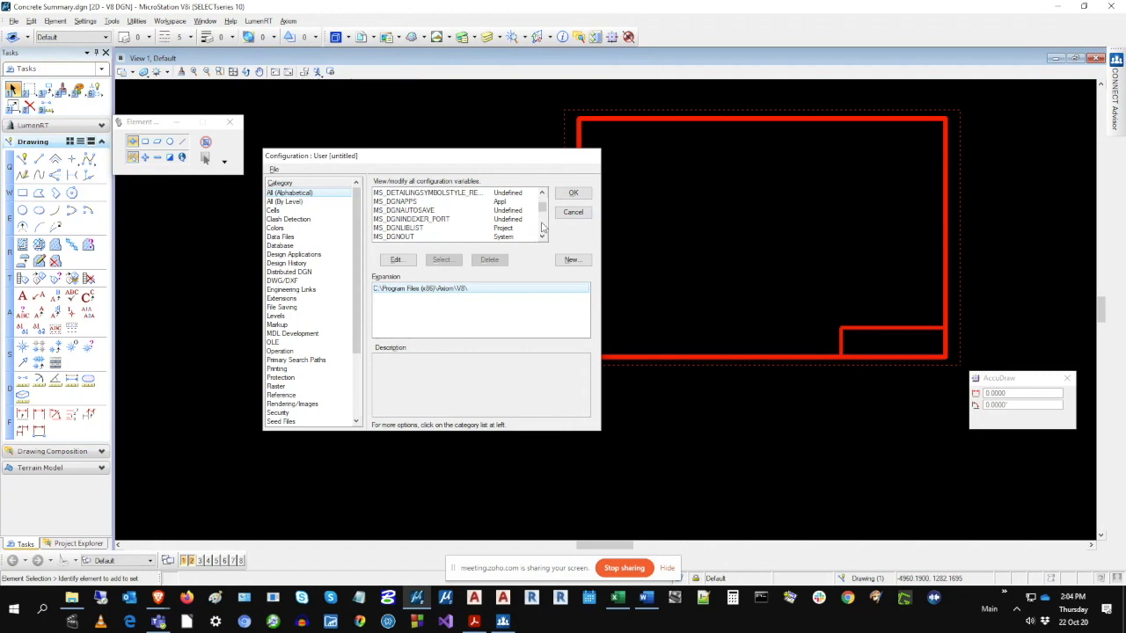
click(401, 201)
click(409, 298)
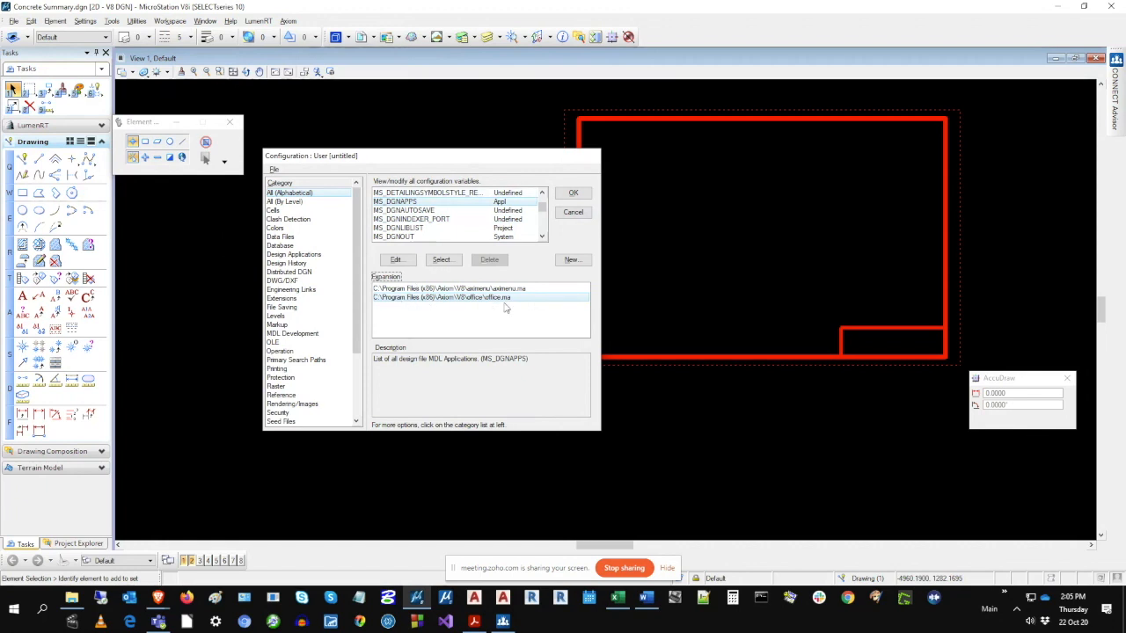
click(578, 215)
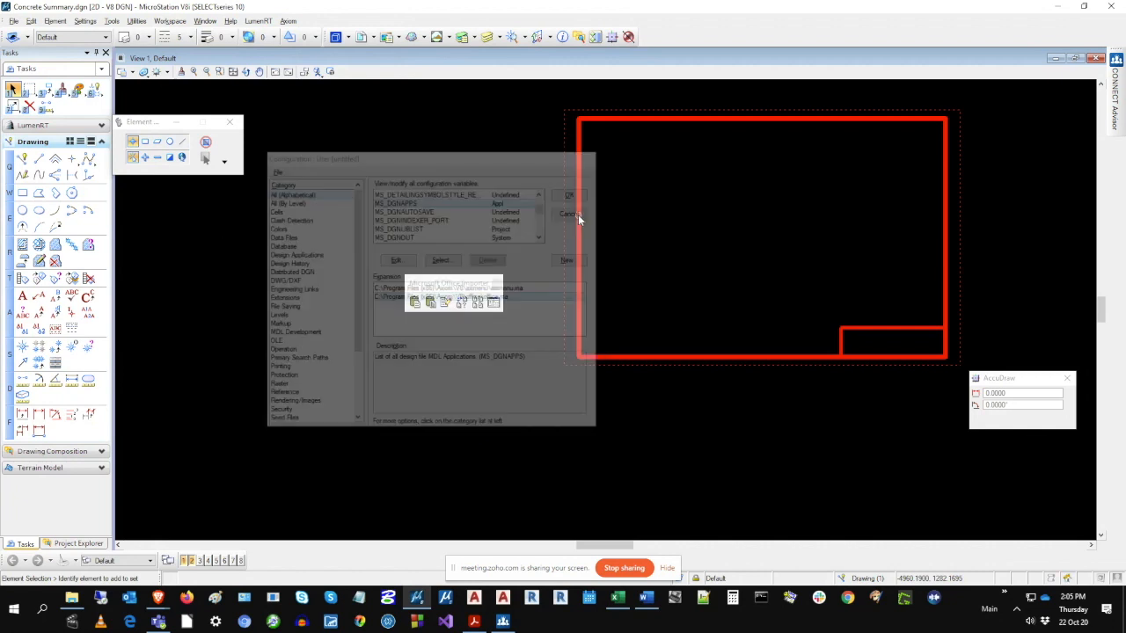
Move the Microsoft Office Importer toolbar beside the Element Selection box, and switch to Excel with Concrete Summary.xlsx maximized.
drag(452, 284, 399, 189)
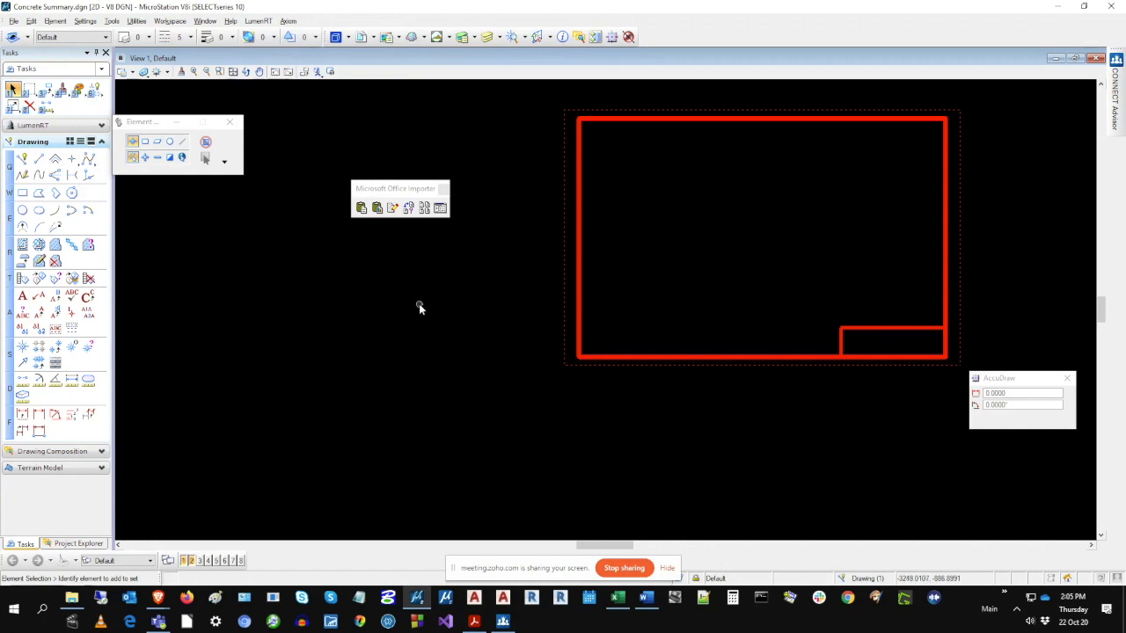
drag(415, 188, 361, 129)
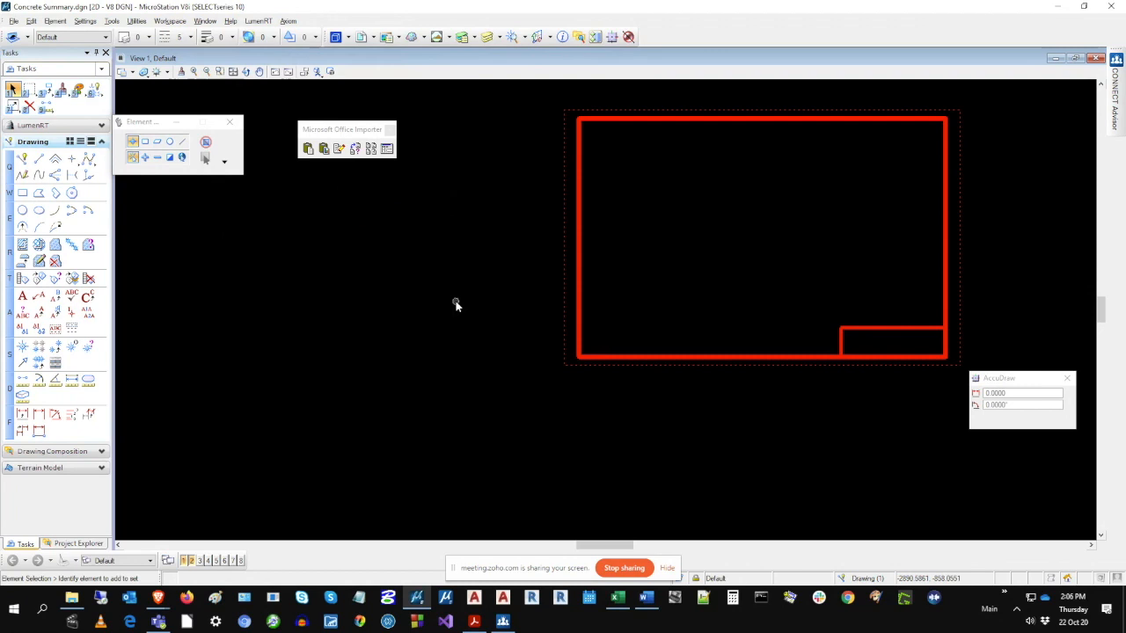
click(618, 599)
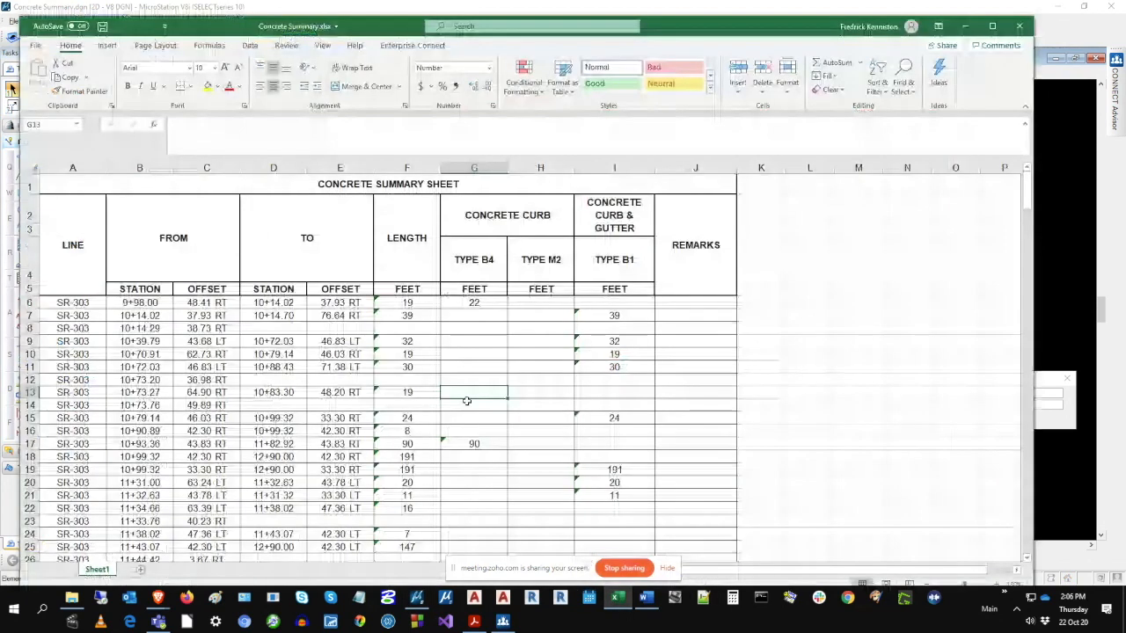
click(992, 26)
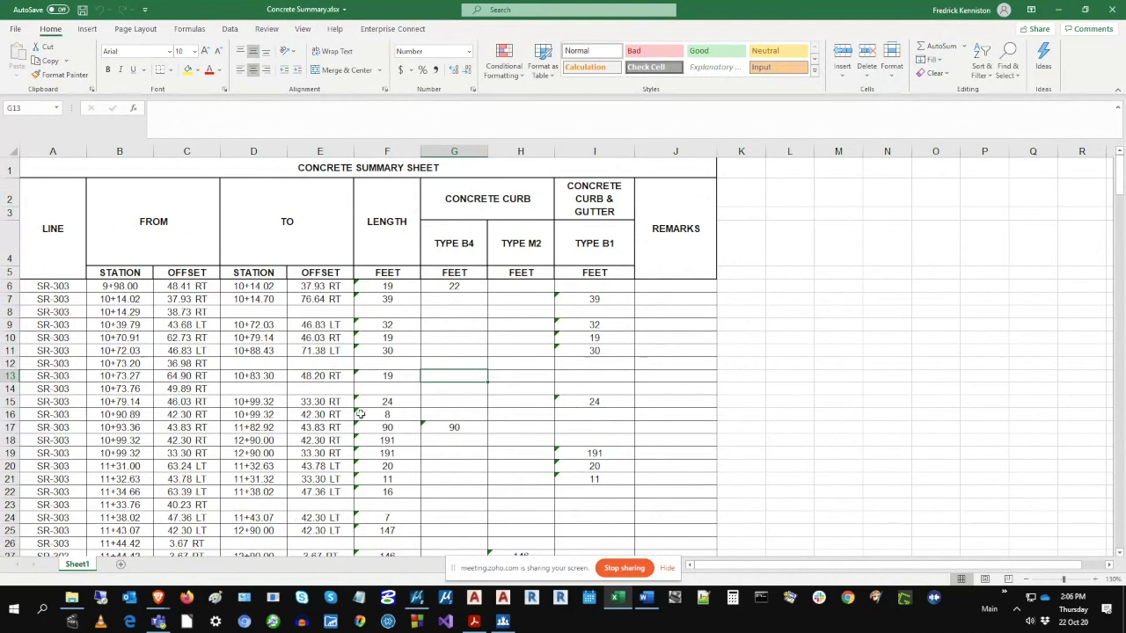
View the importer's sample files in C:\ProgramData\Axiom\V8\Office\Sample Files in File Explorer, and return to MicroStation.
right_click(75, 599)
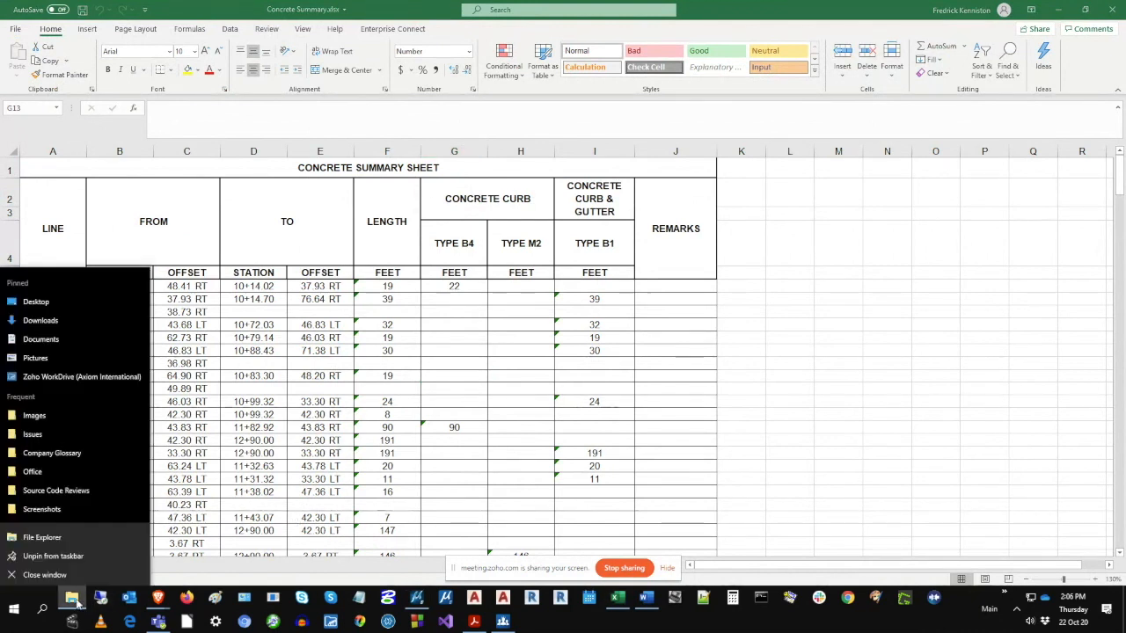
click(46, 538)
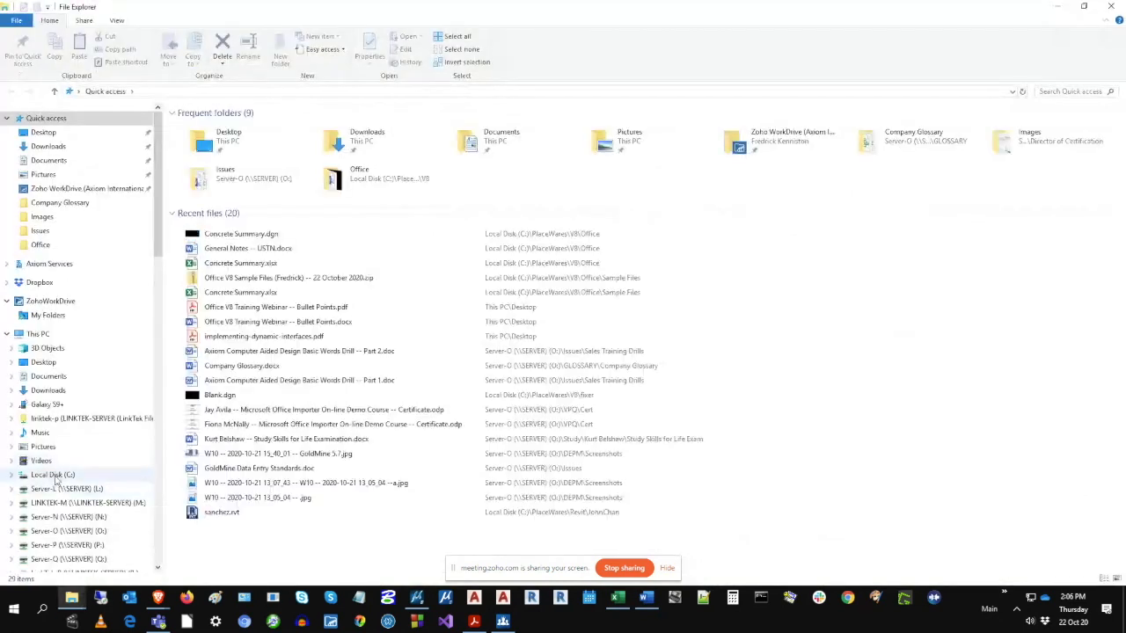
click(54, 476)
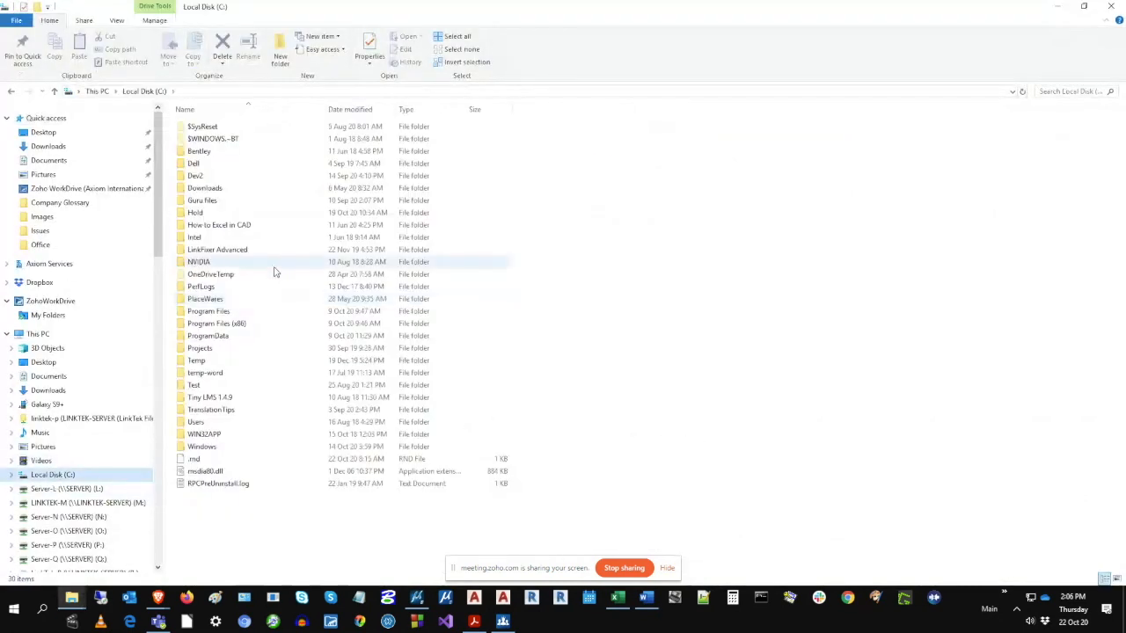
double_click(216, 337)
double_click(200, 165)
double_click(195, 335)
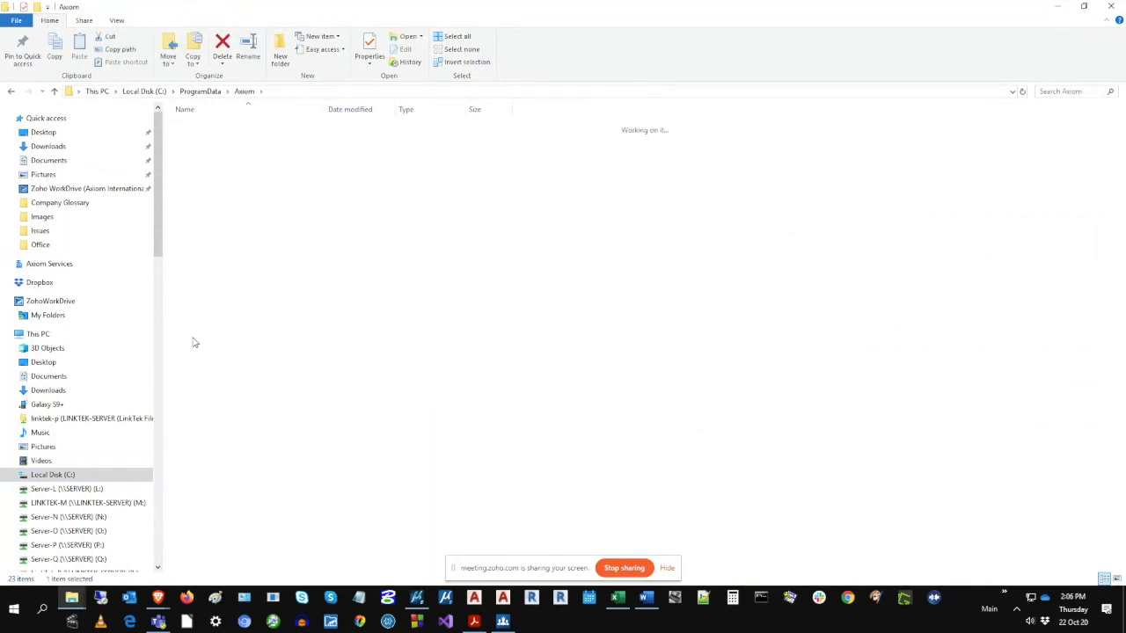
double_click(197, 212)
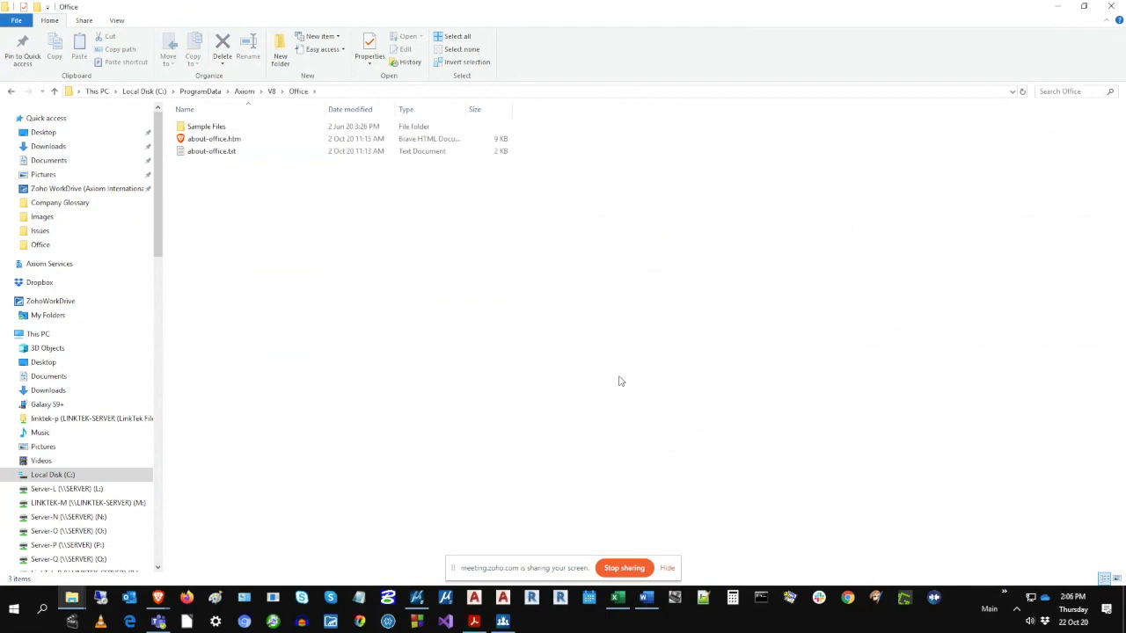
double_click(208, 129)
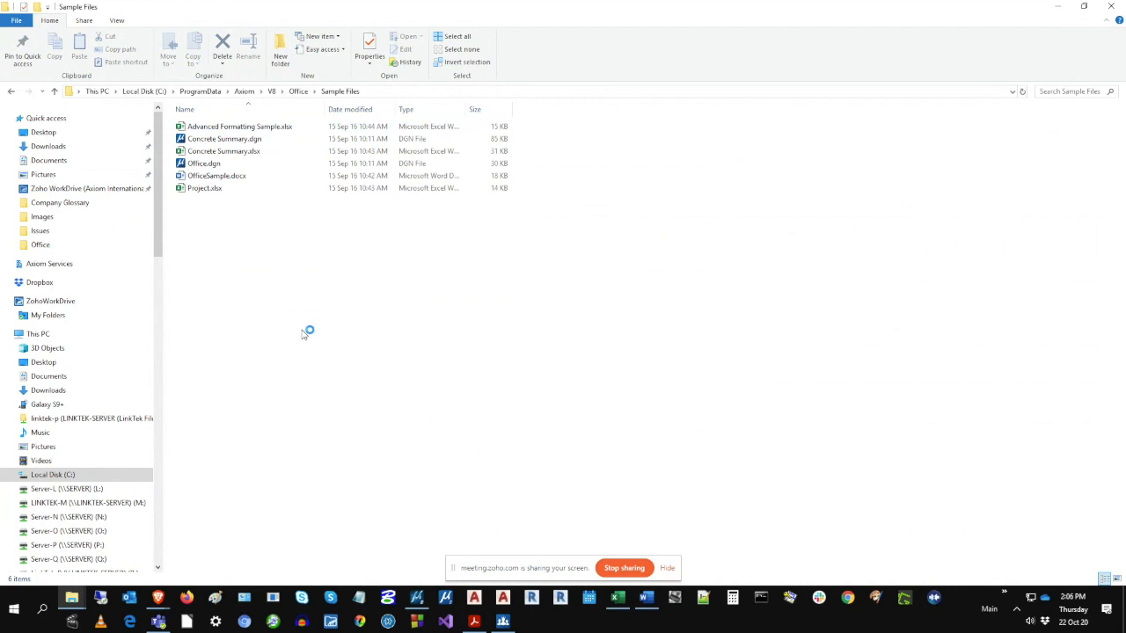
click(1084, 7)
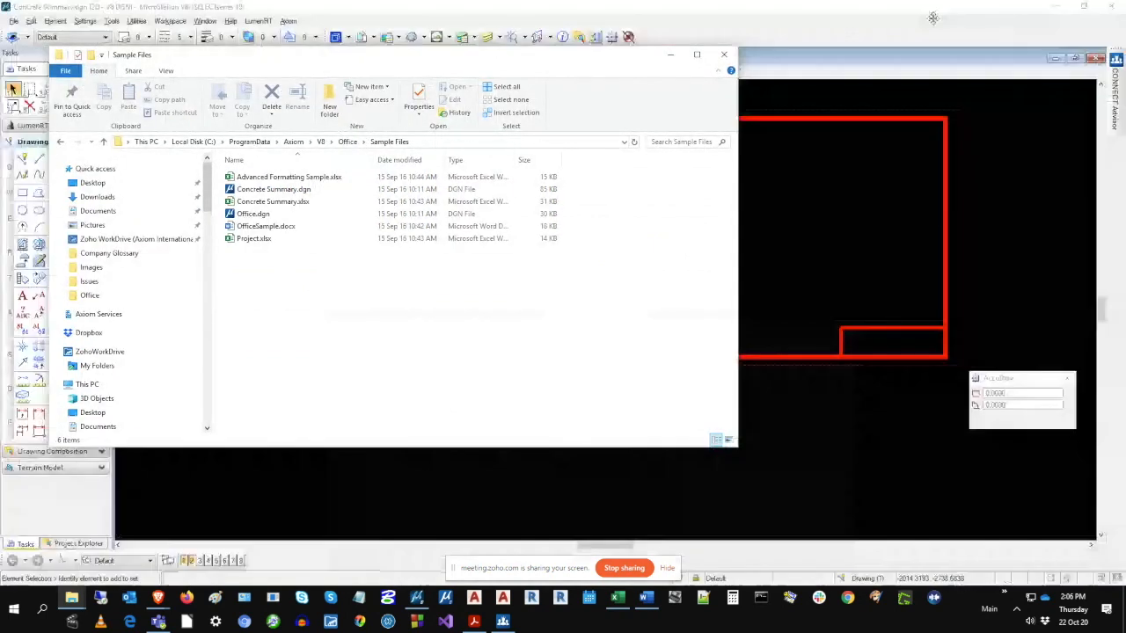
click(670, 55)
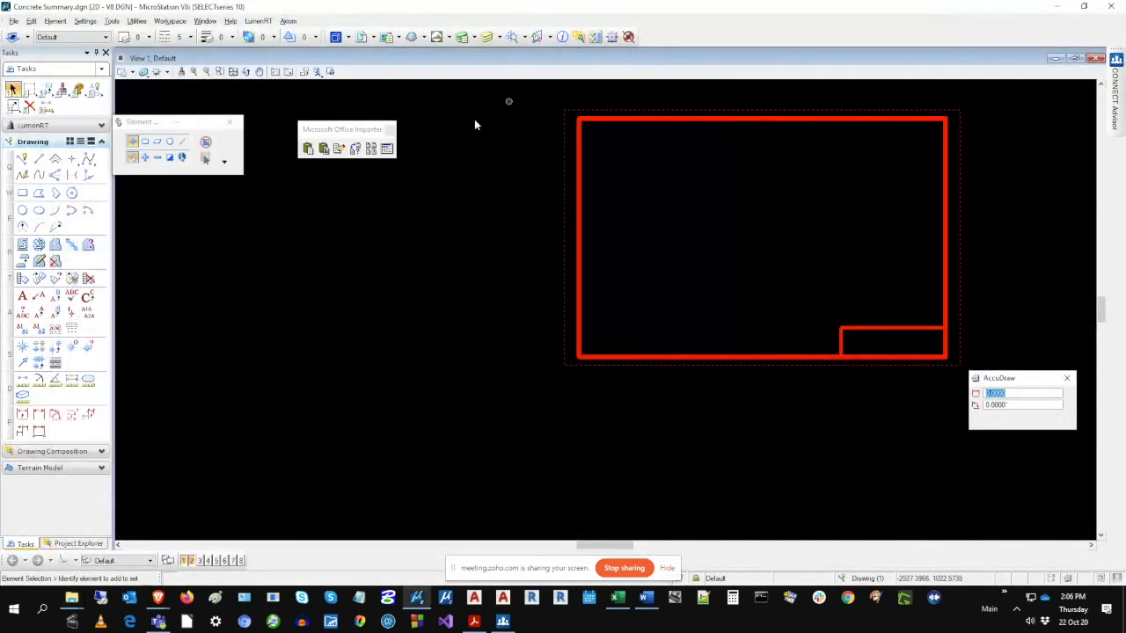
Open the User's Guide from the Microsoft Office Importer settings and highlight the sample files path in Chapter 4 – Quick Start.
click(387, 151)
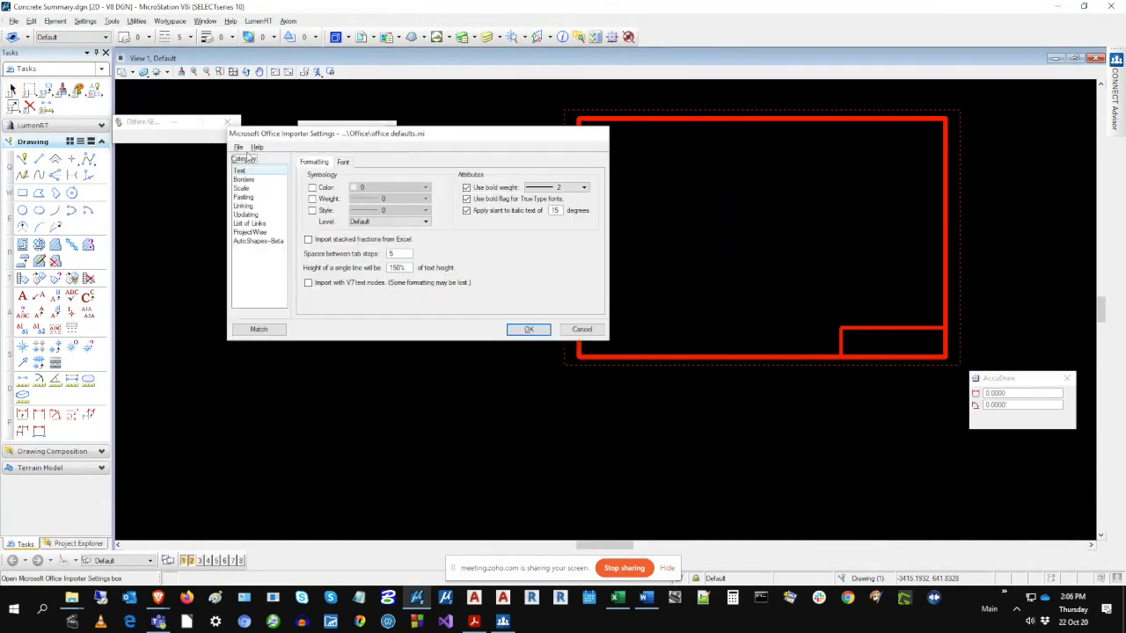
click(256, 147)
click(263, 160)
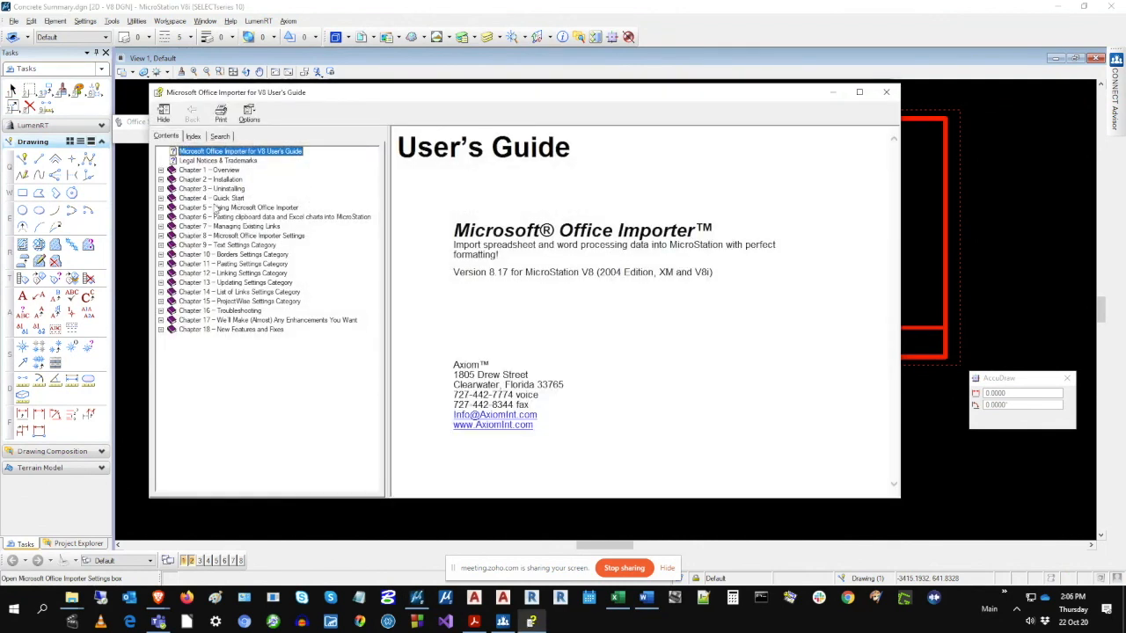
click(215, 199)
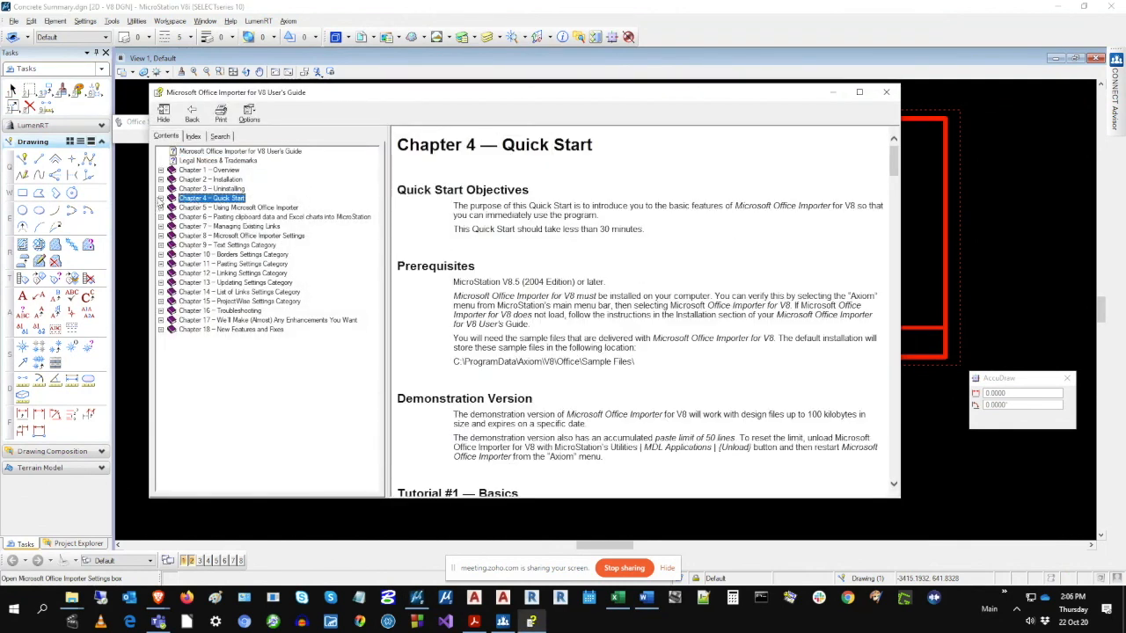
click(161, 198)
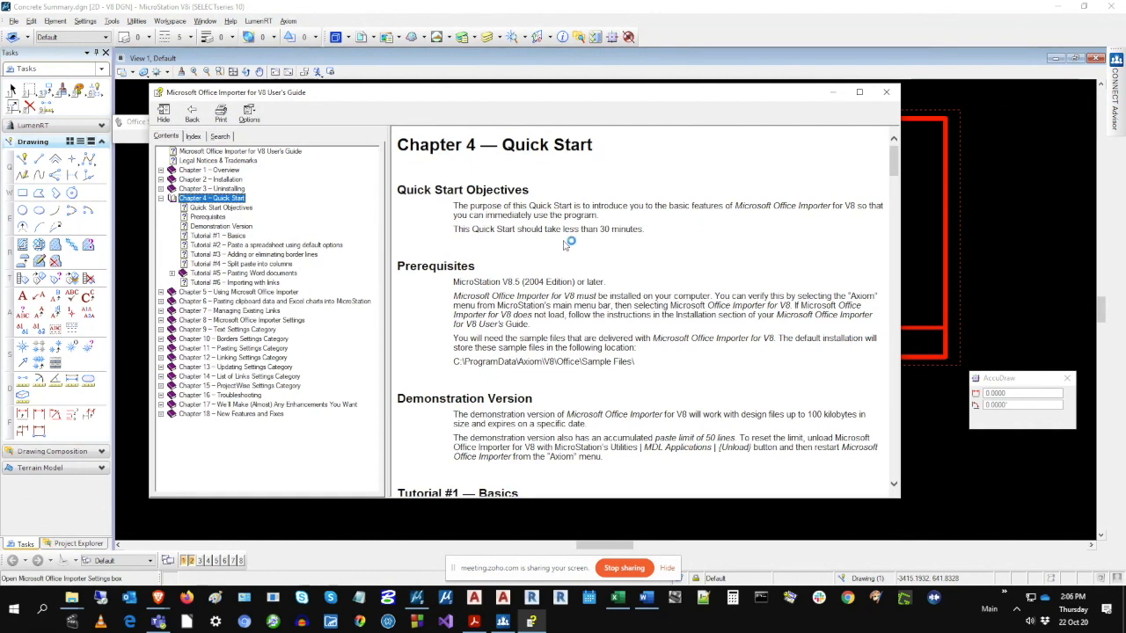
scroll(616, 255, down, 3)
drag(647, 254, 452, 253)
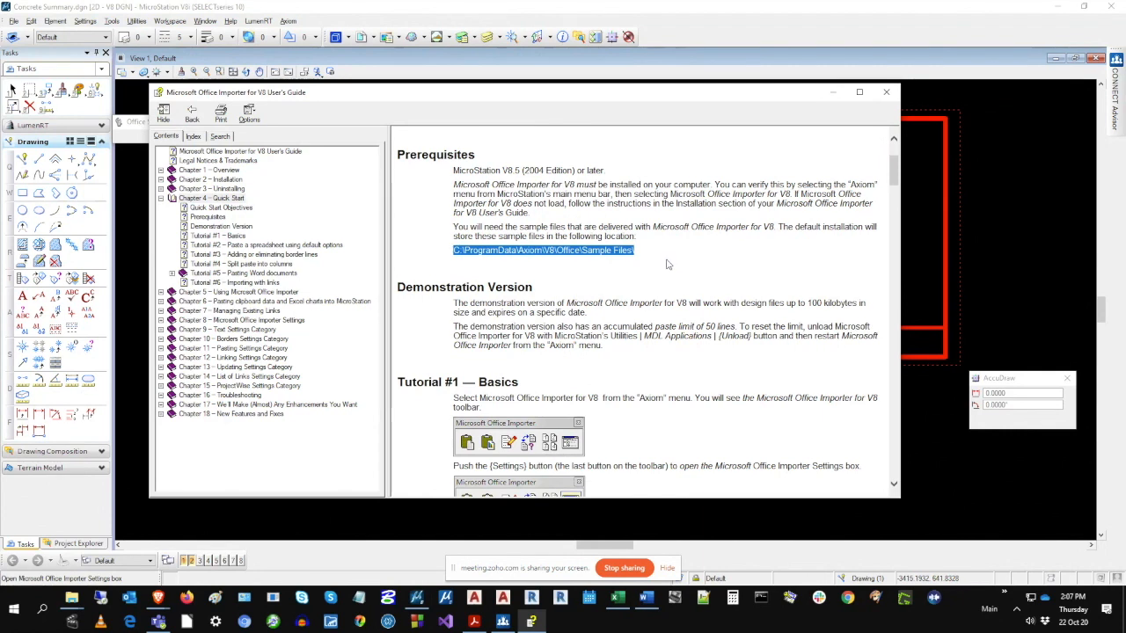
Switch to File Explorer and view the V10 sample files in C:\ProgramData\Axiom\V10\Office\Sample Files.
click(75, 603)
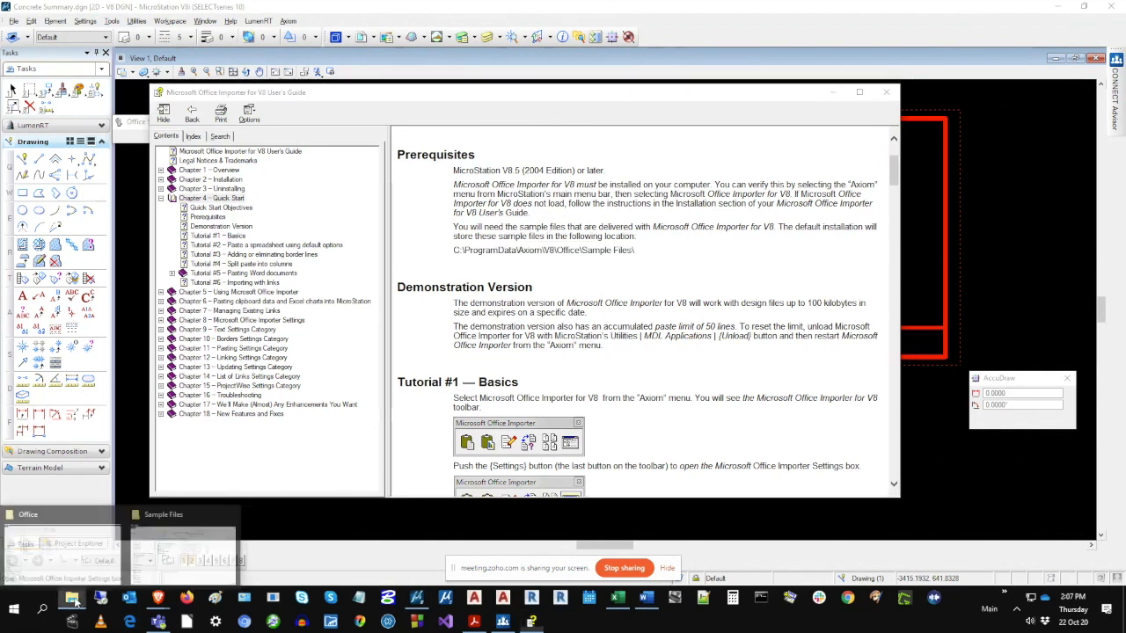
click(183, 545)
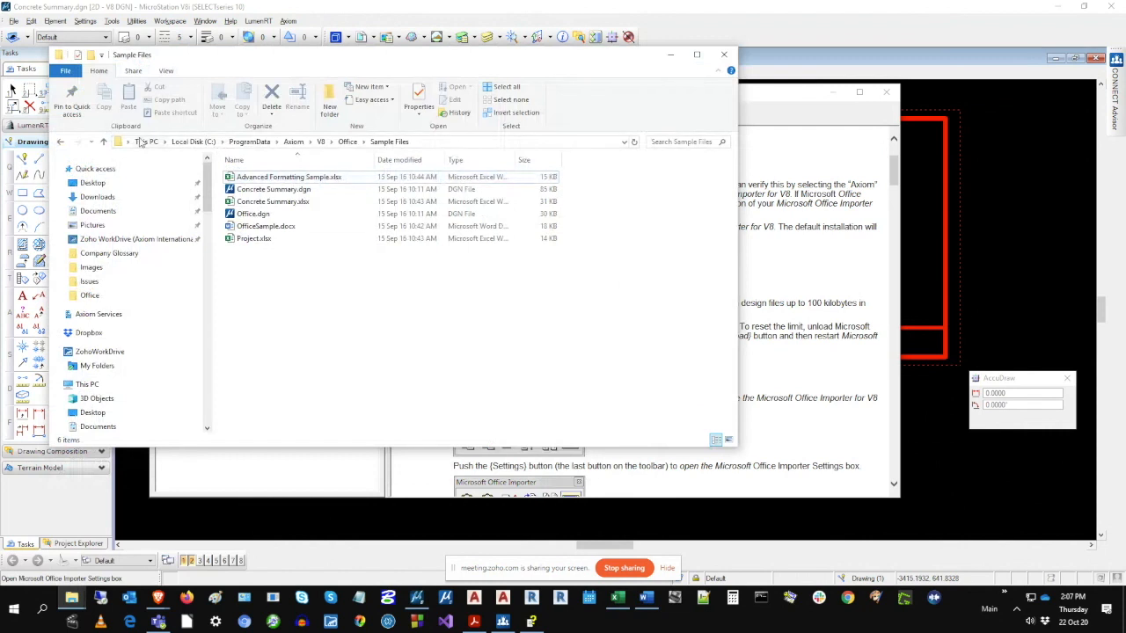
click(103, 142)
click(103, 141)
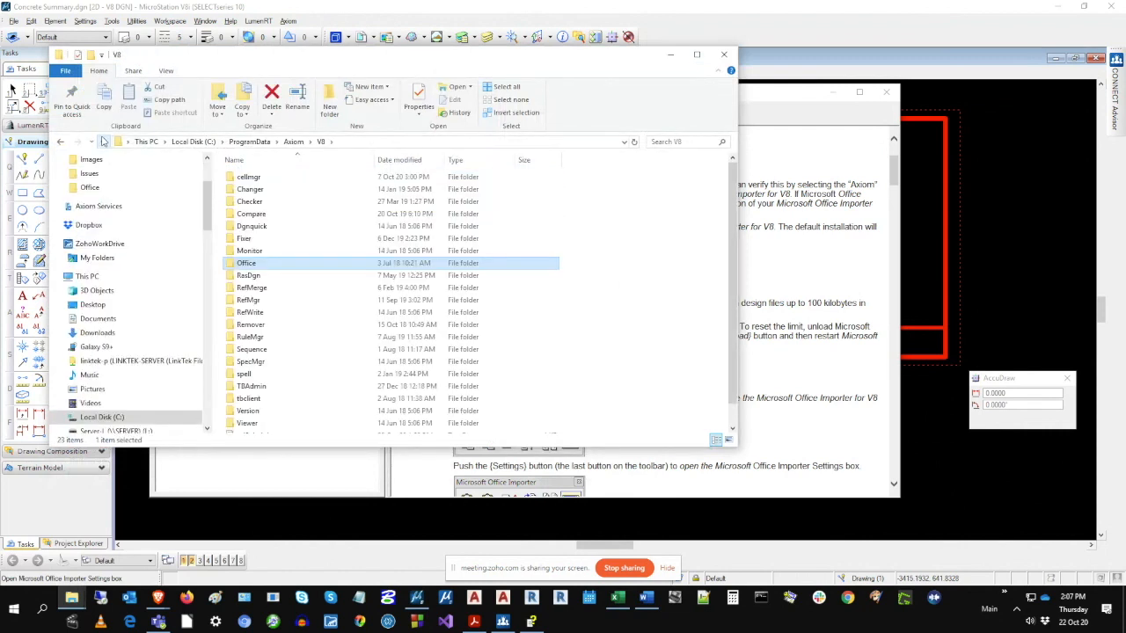
click(103, 142)
click(243, 401)
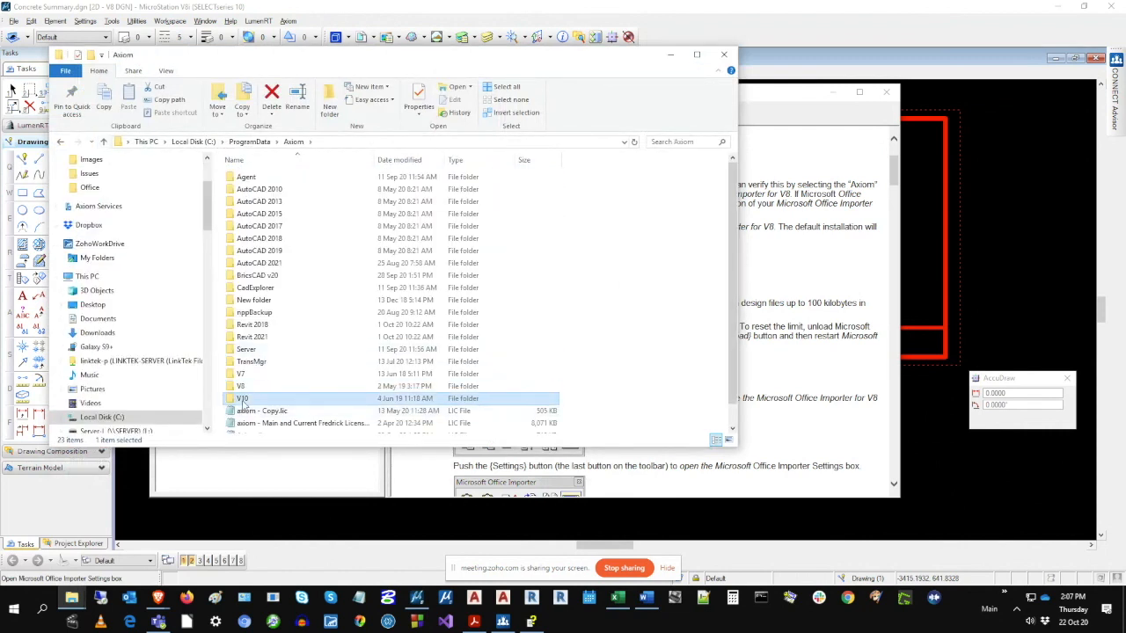
double_click(242, 401)
double_click(253, 243)
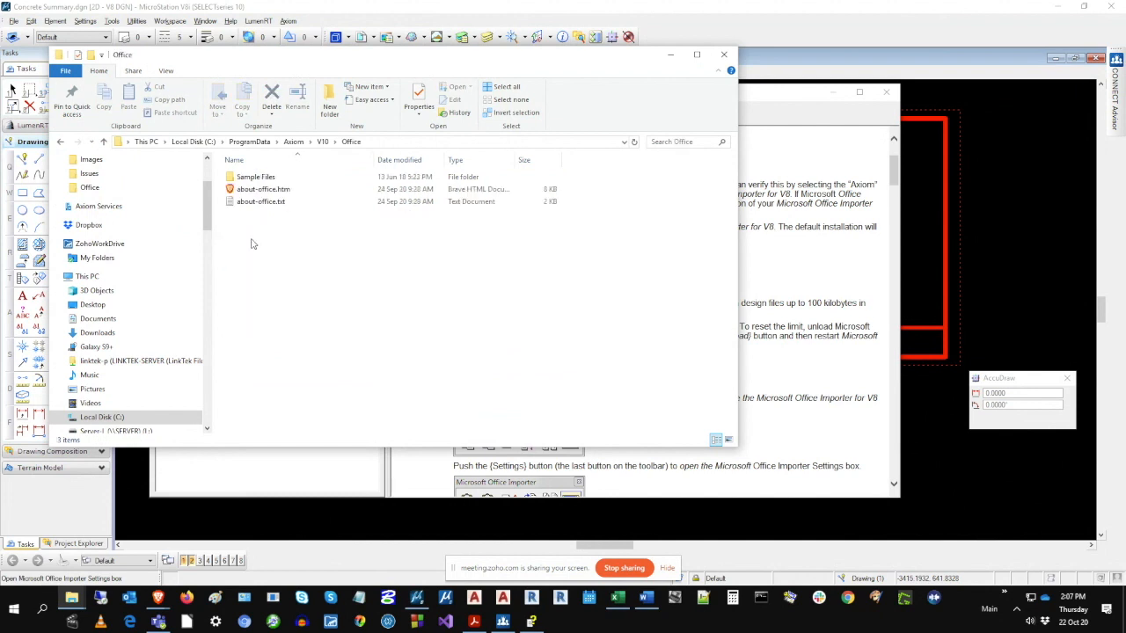
double_click(254, 179)
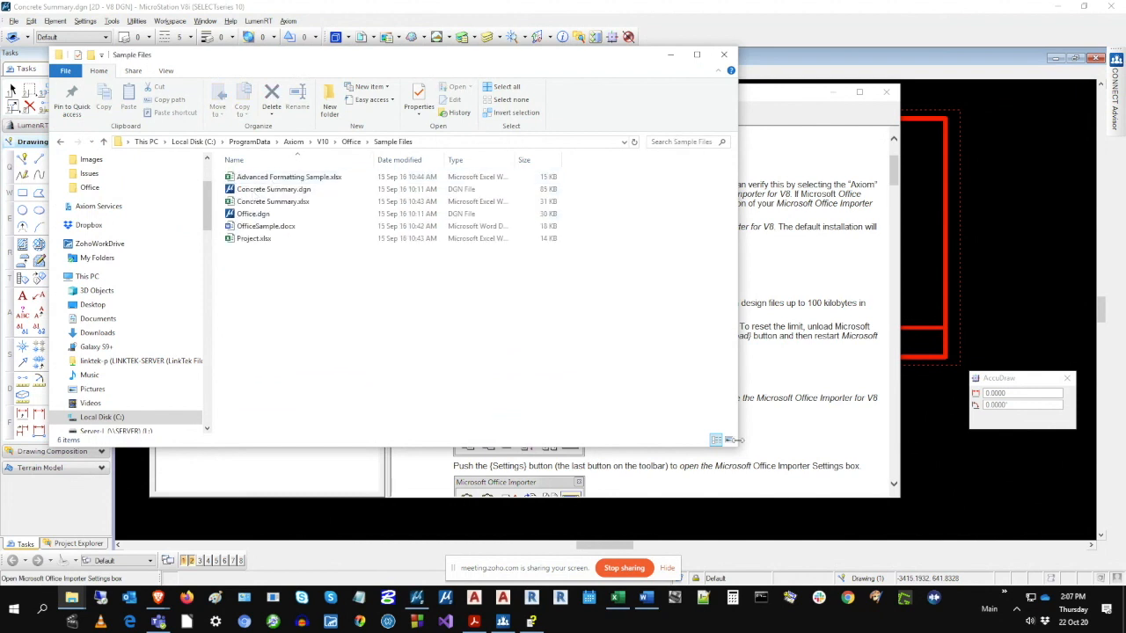
Return to the User's Guide and review the Quick Start tutorials, Chapter 5 – Using Microsoft Office Importer, and Chapter 16 – Troubleshooting.
click(831, 419)
drag(656, 346, 655, 326)
scroll(658, 334, down, 5)
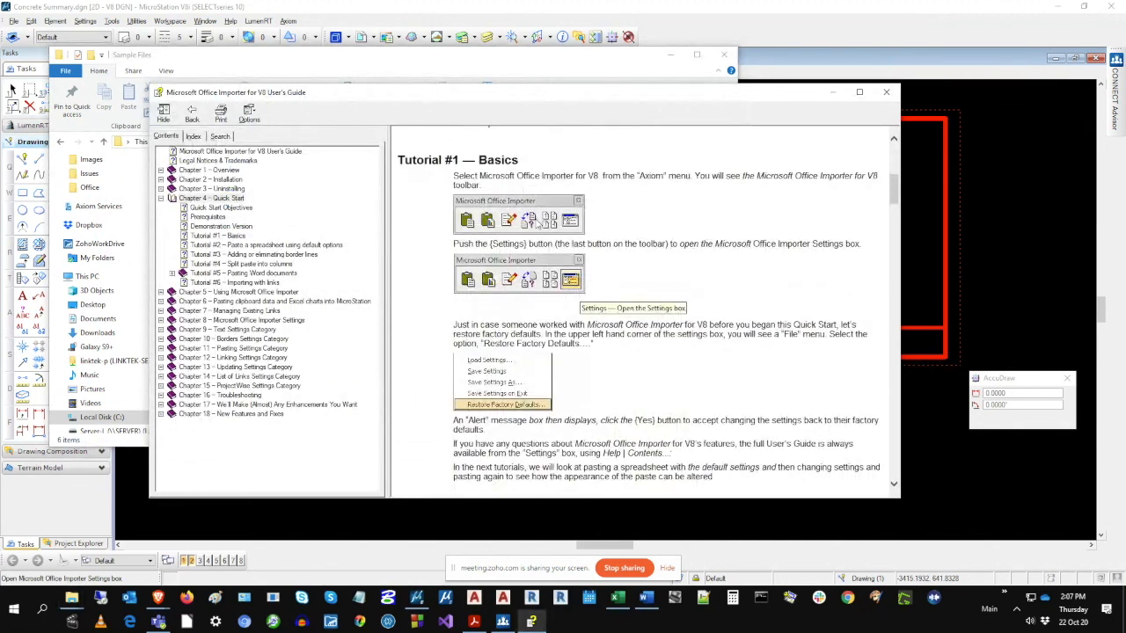
click(217, 238)
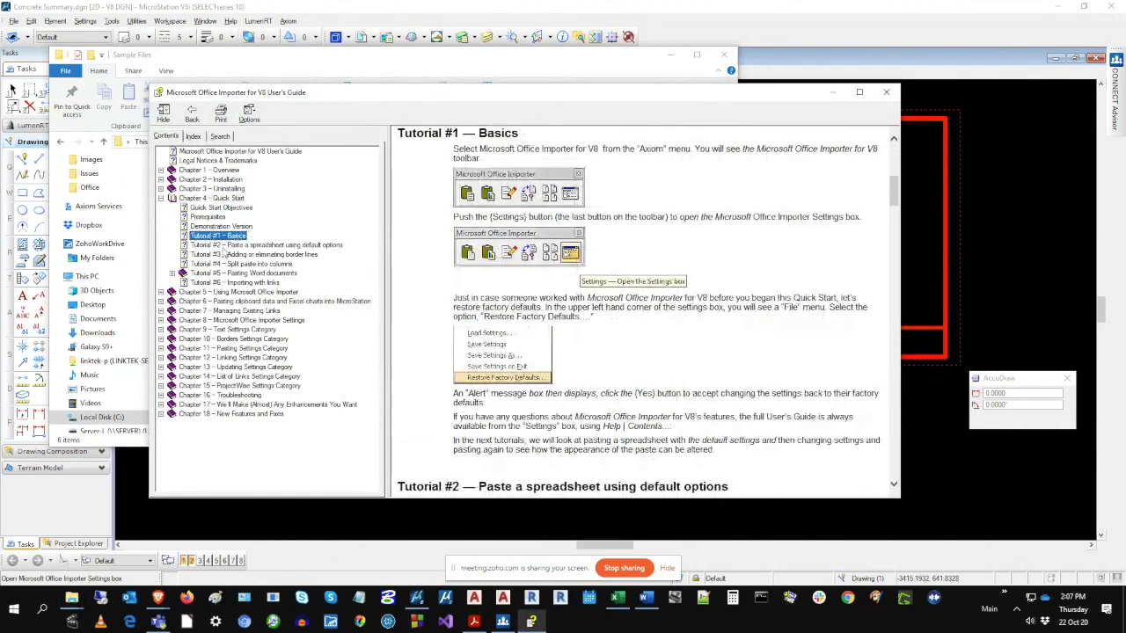
click(225, 245)
click(225, 282)
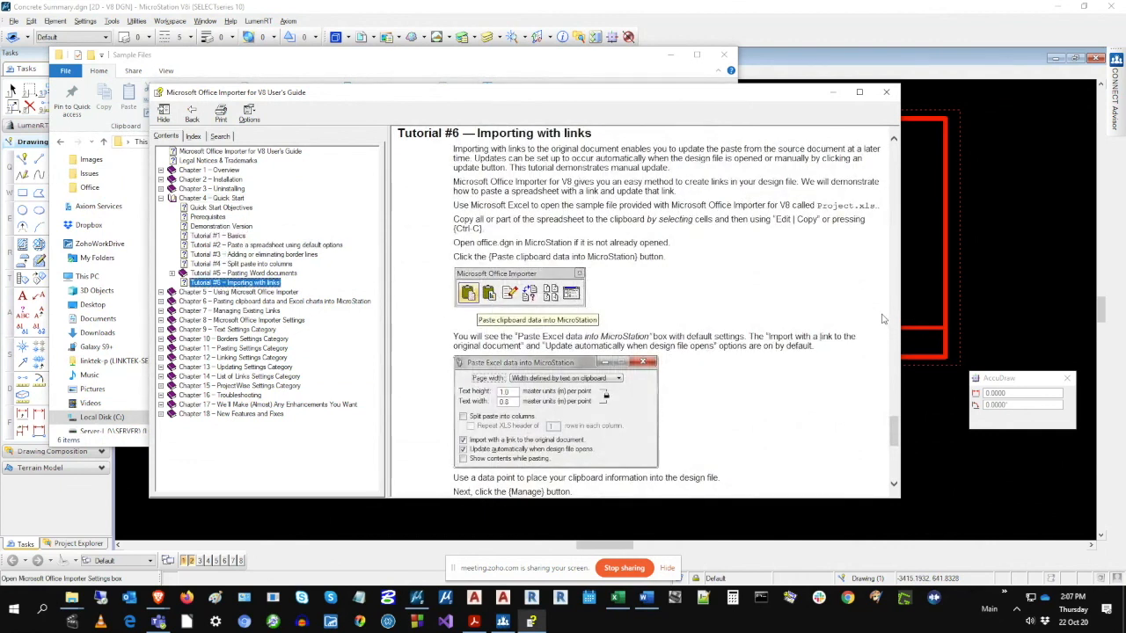
click(257, 292)
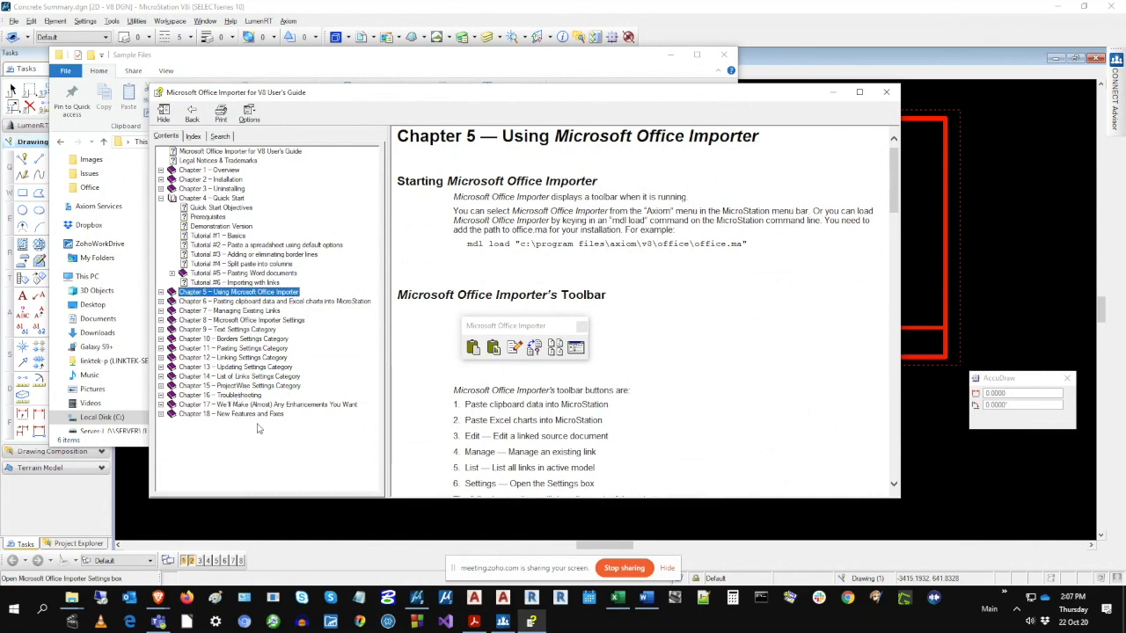
click(218, 395)
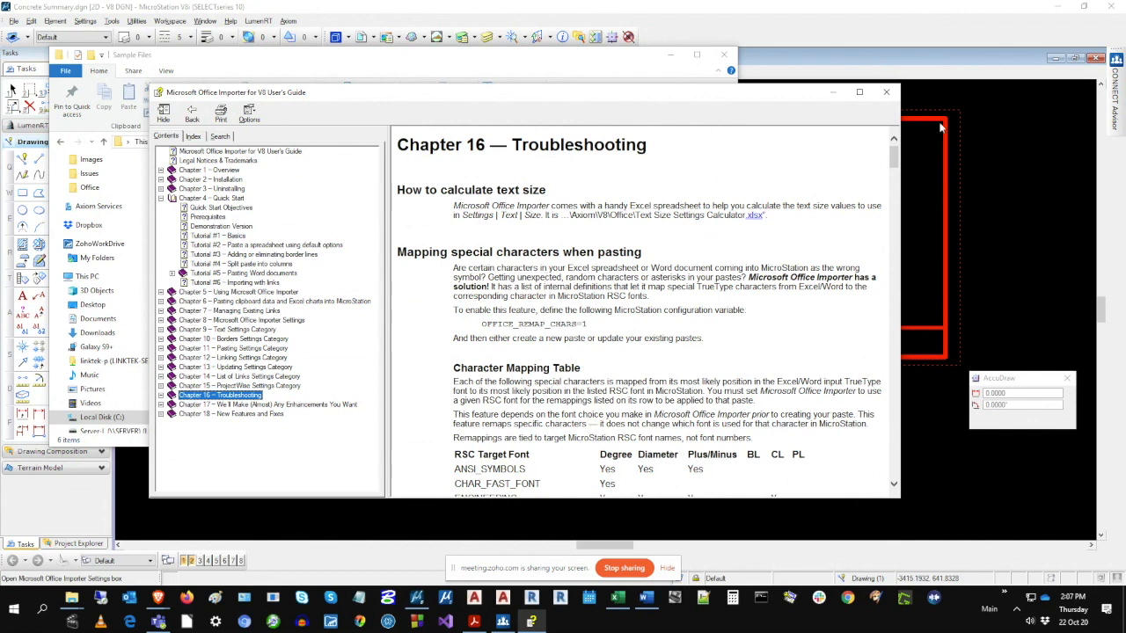
Put the User's Guide away, browse to C:\PlaceWares\V8\Office in File Explorer, and locate Concrete Summary.xlsx and General Notes -- USTN.docx.
click(833, 91)
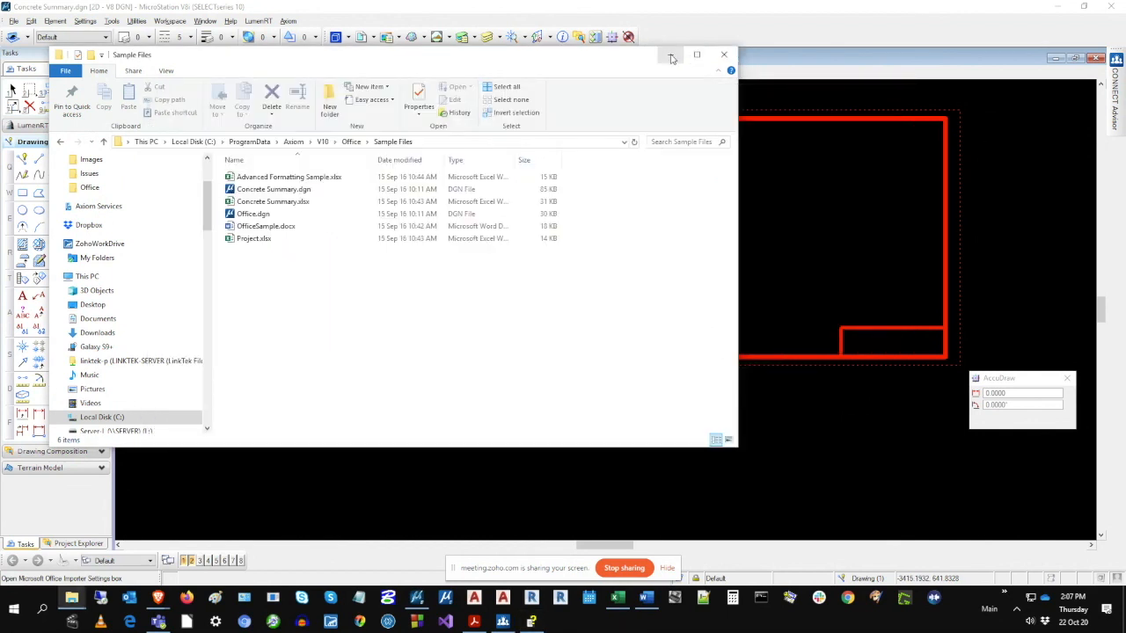
click(101, 418)
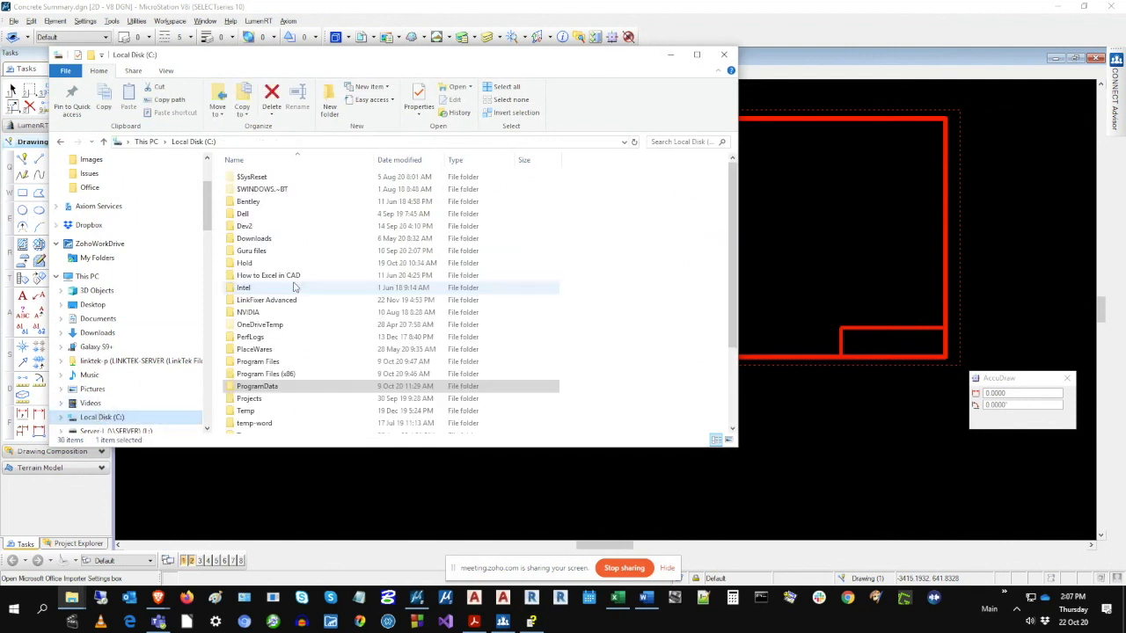
double_click(262, 352)
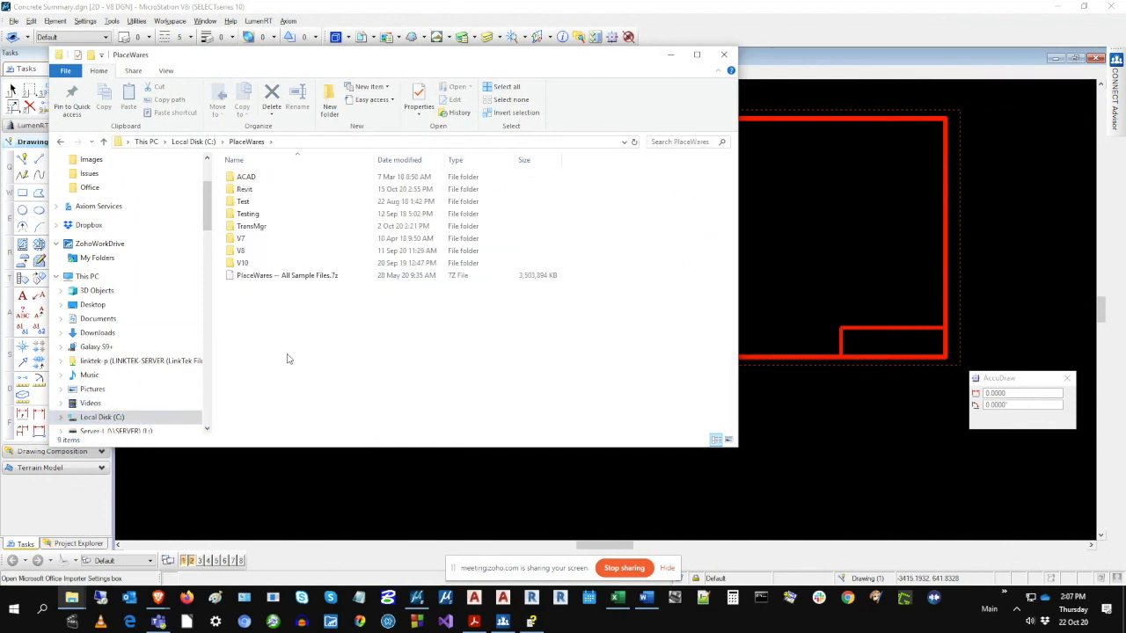
double_click(249, 256)
click(247, 276)
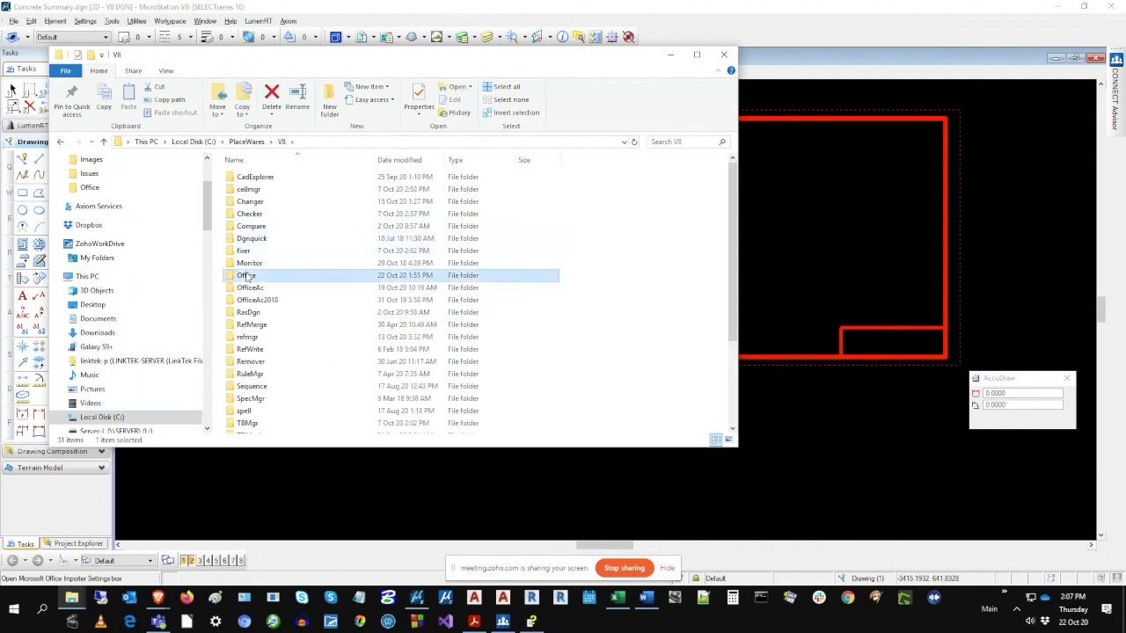
double_click(247, 276)
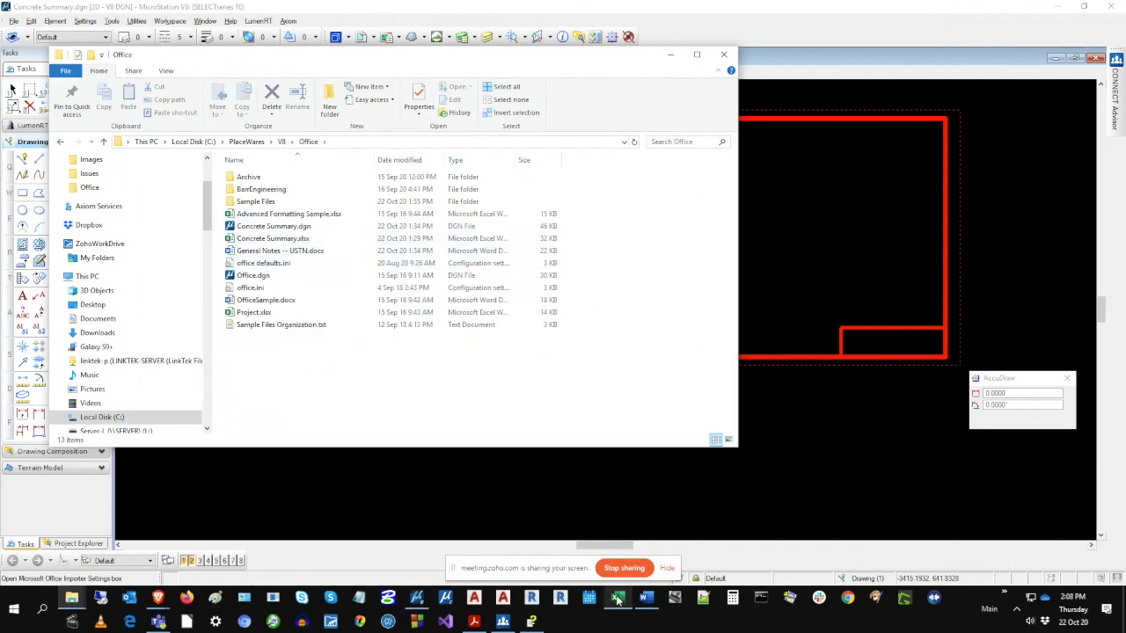
click(320, 240)
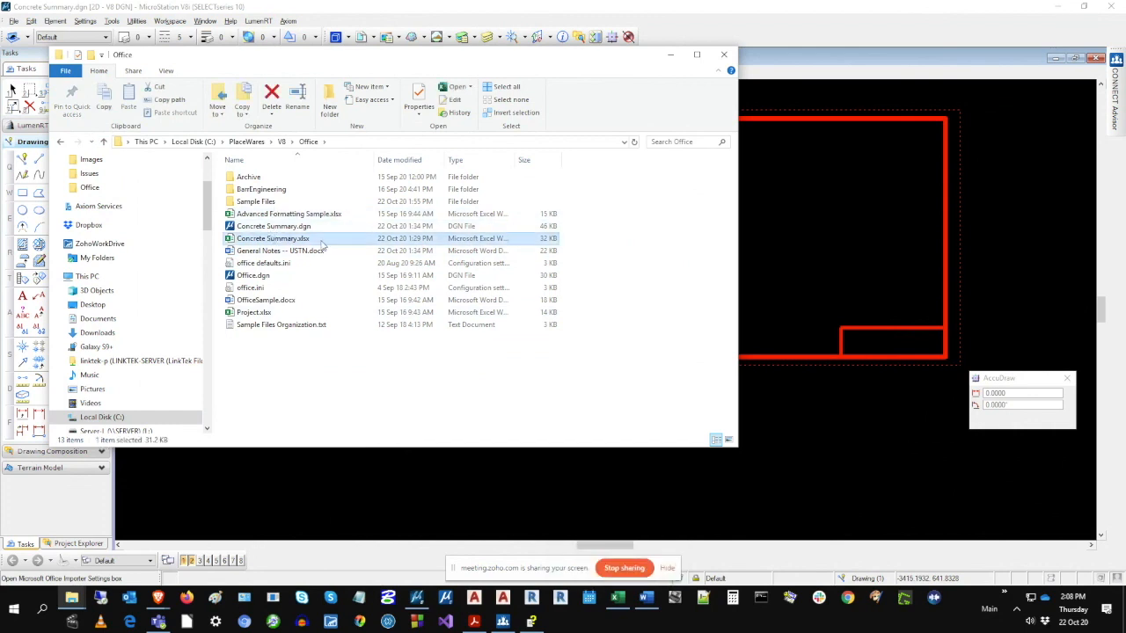
click(320, 251)
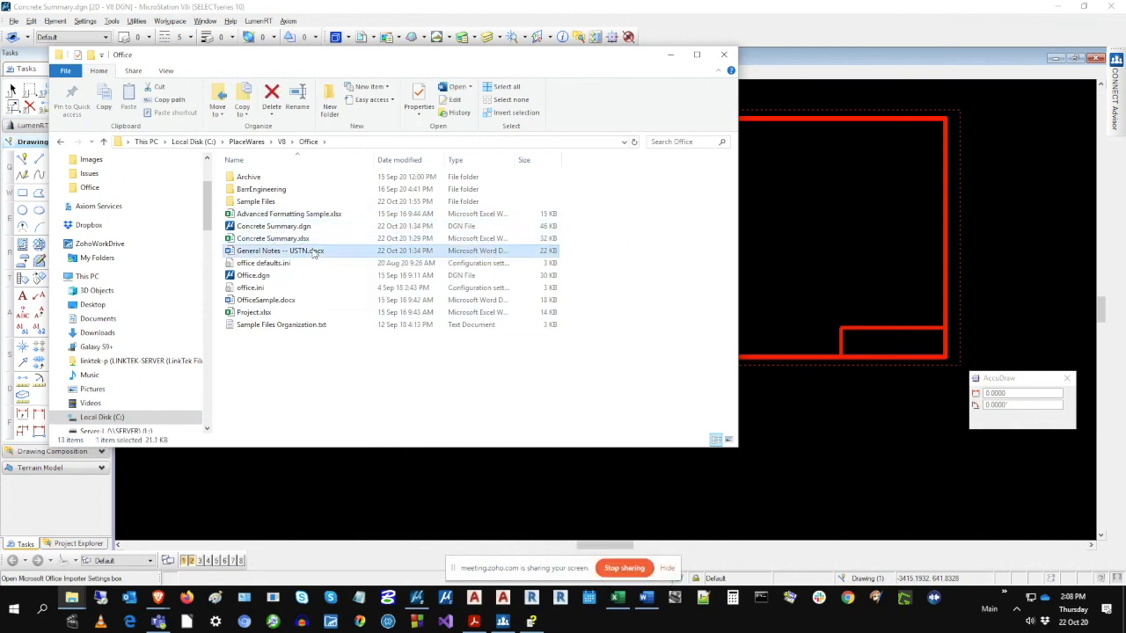
Switch to Excel and copy the range A1:J22 of the Concrete Summary sheet.
click(619, 600)
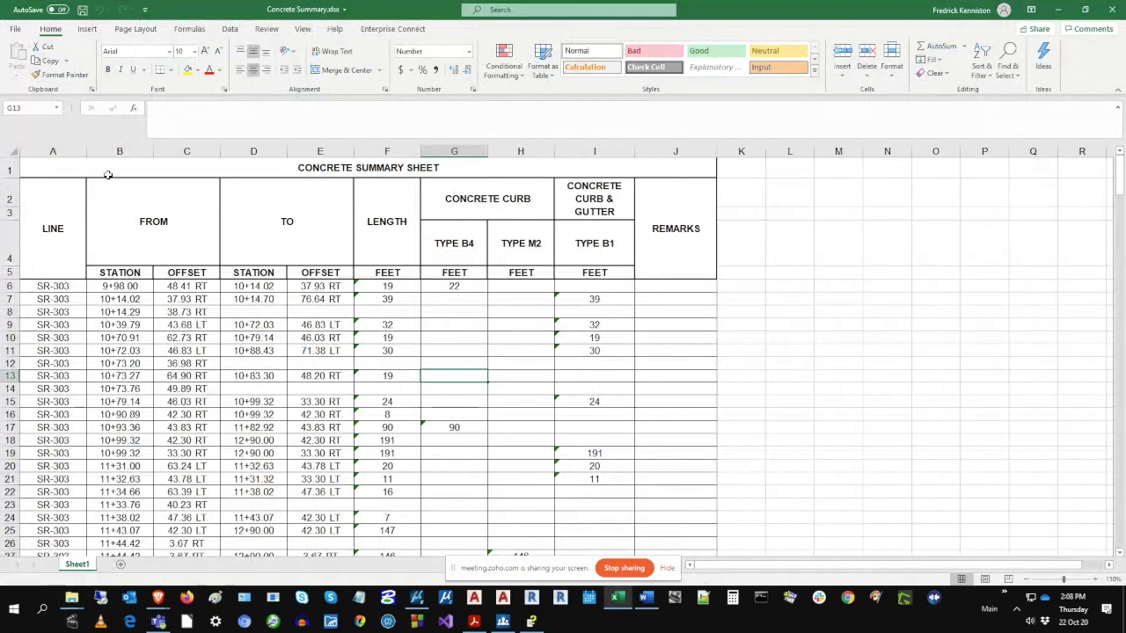
drag(107, 175, 143, 494)
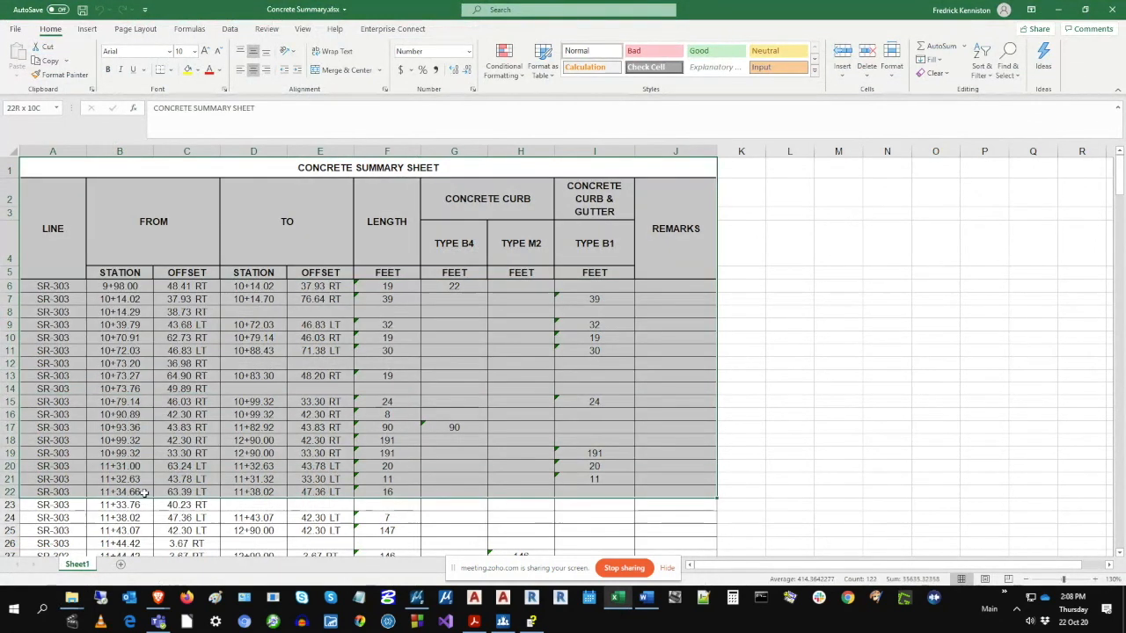
right_click(235, 226)
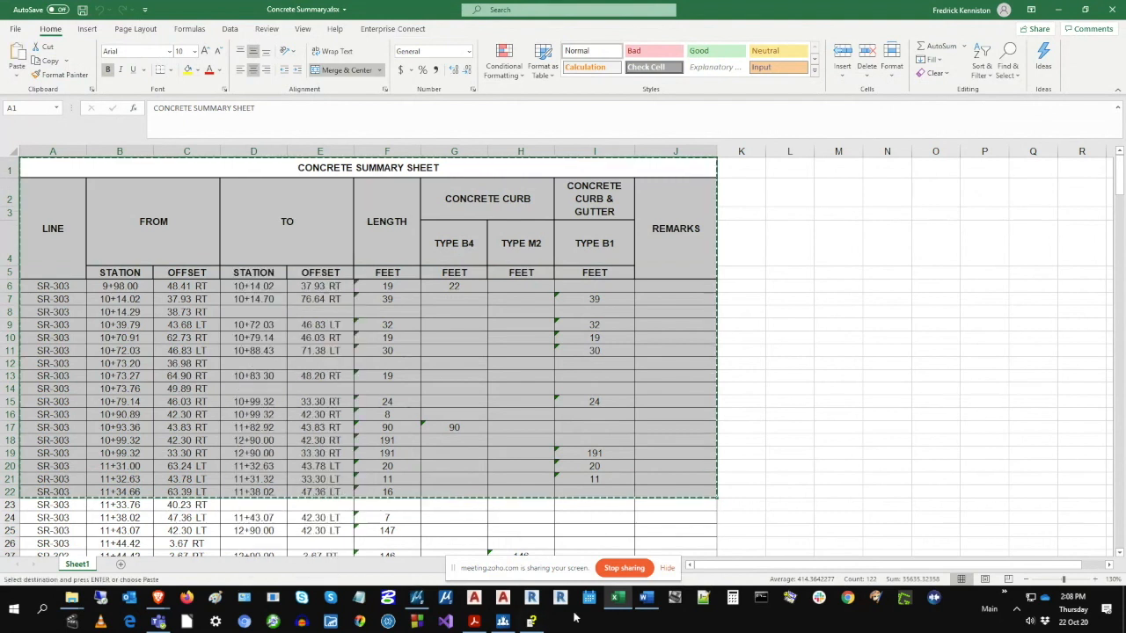
Return to MicroStation, dismiss the importer settings, and paste the copied Excel data as a linked table in the empty area beside the red border.
click(419, 599)
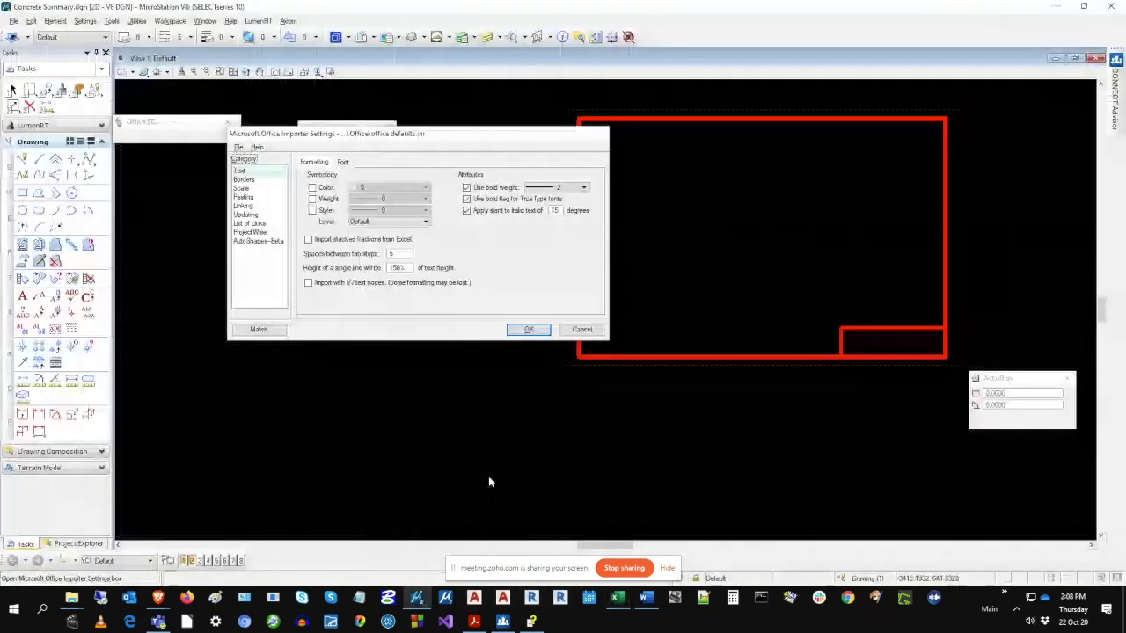
click(581, 329)
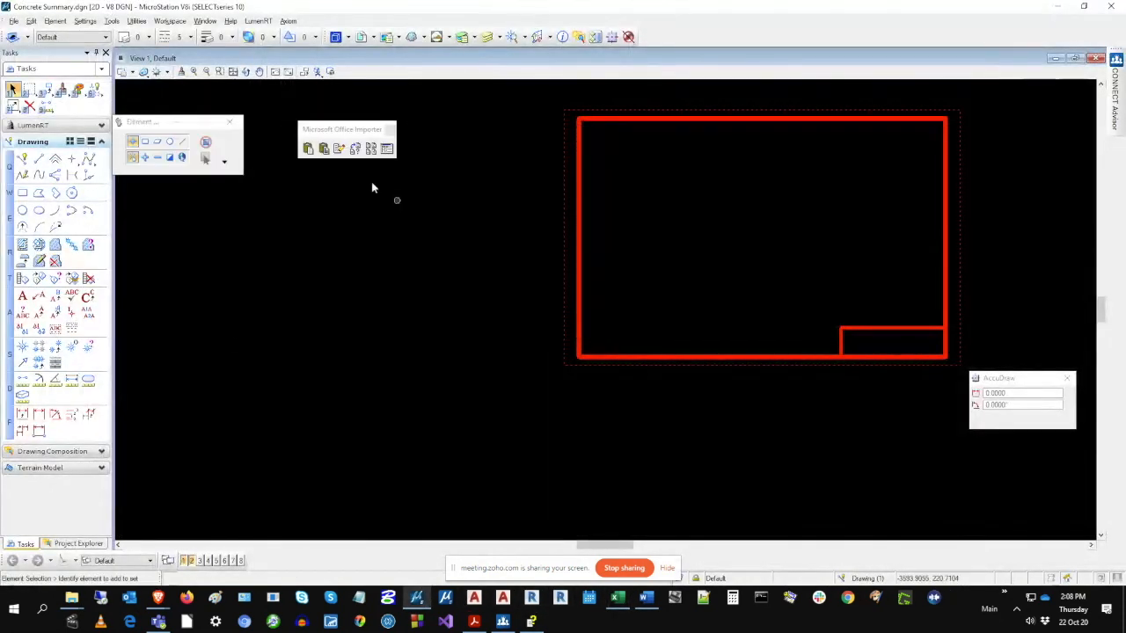
click(307, 149)
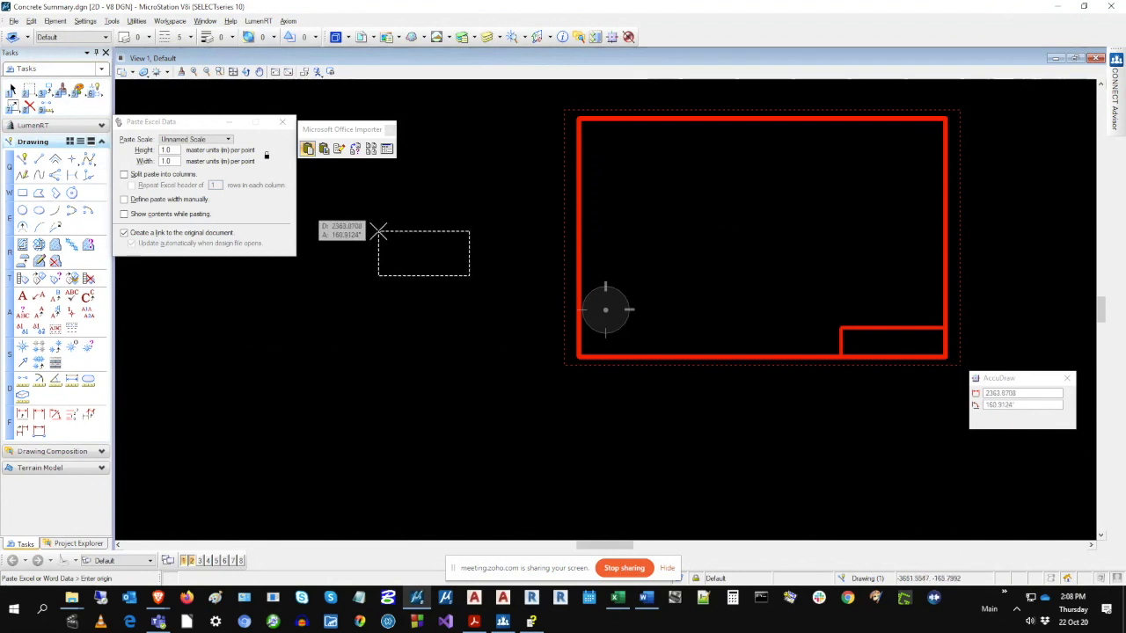
click(378, 231)
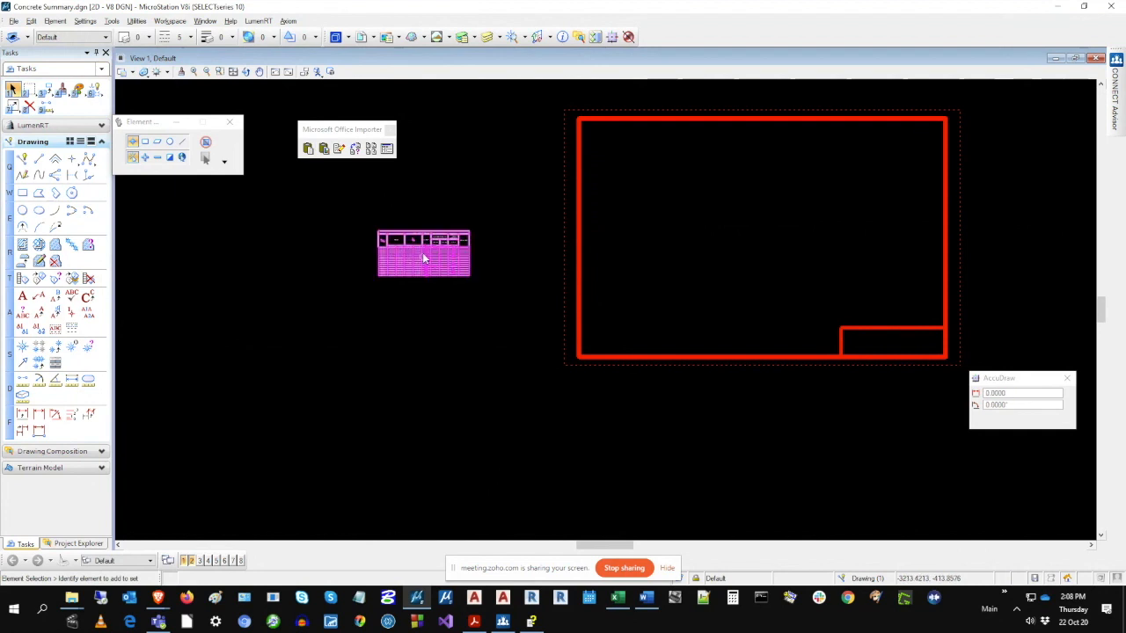
Examine the pasted Concrete Summary table up close, checking its formatting and how its elements are grouped.
scroll(422, 245, up, 5)
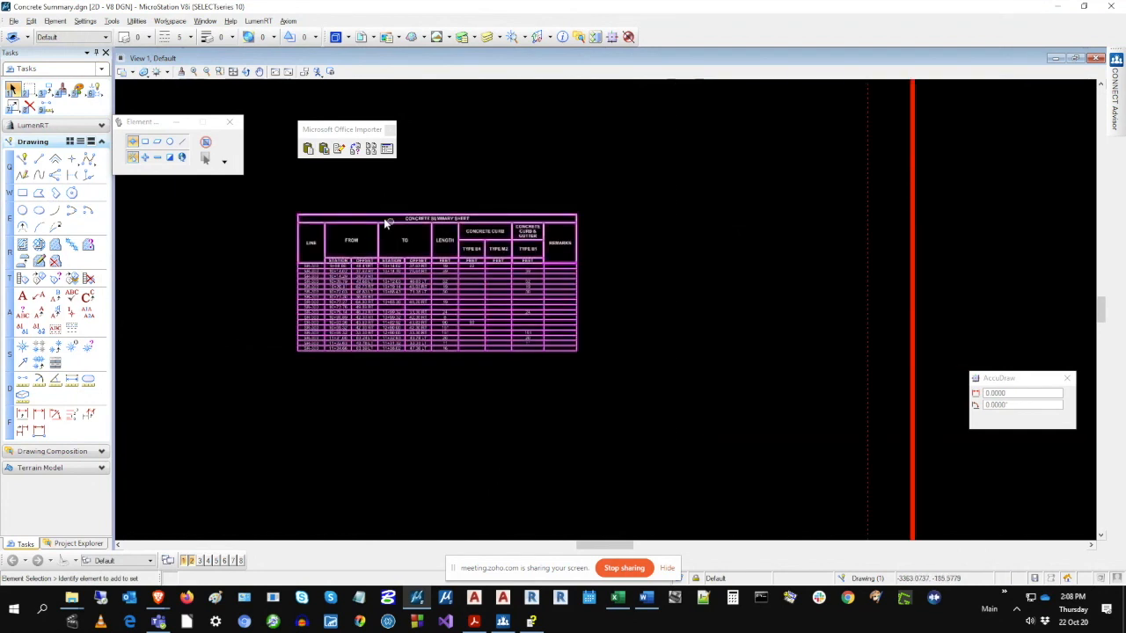
scroll(384, 223, up, 5)
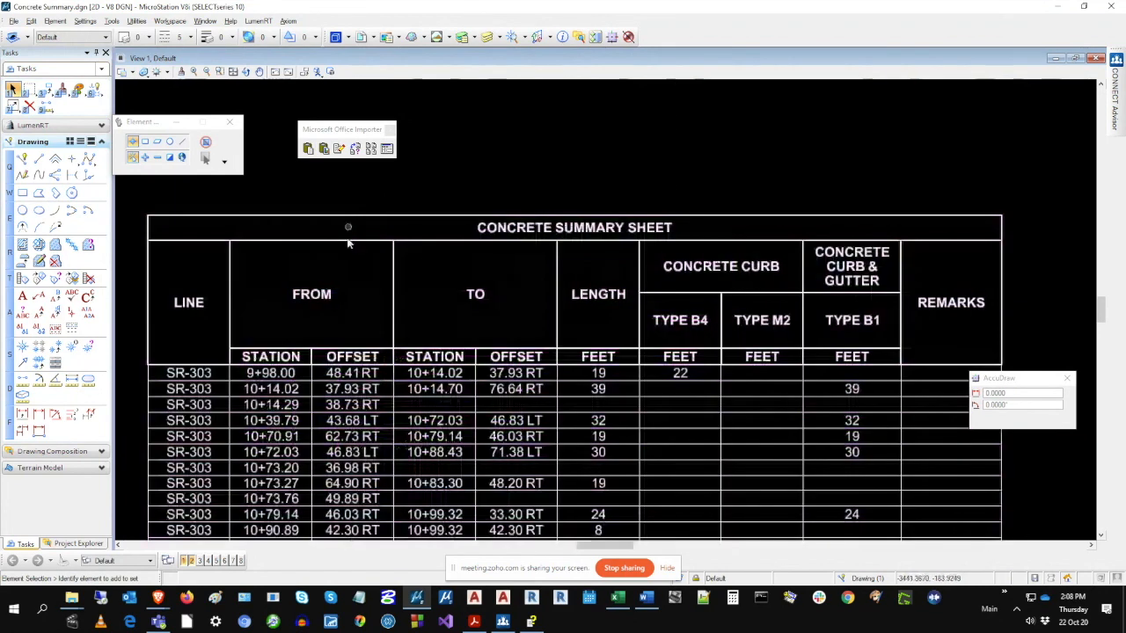
click(1100, 535)
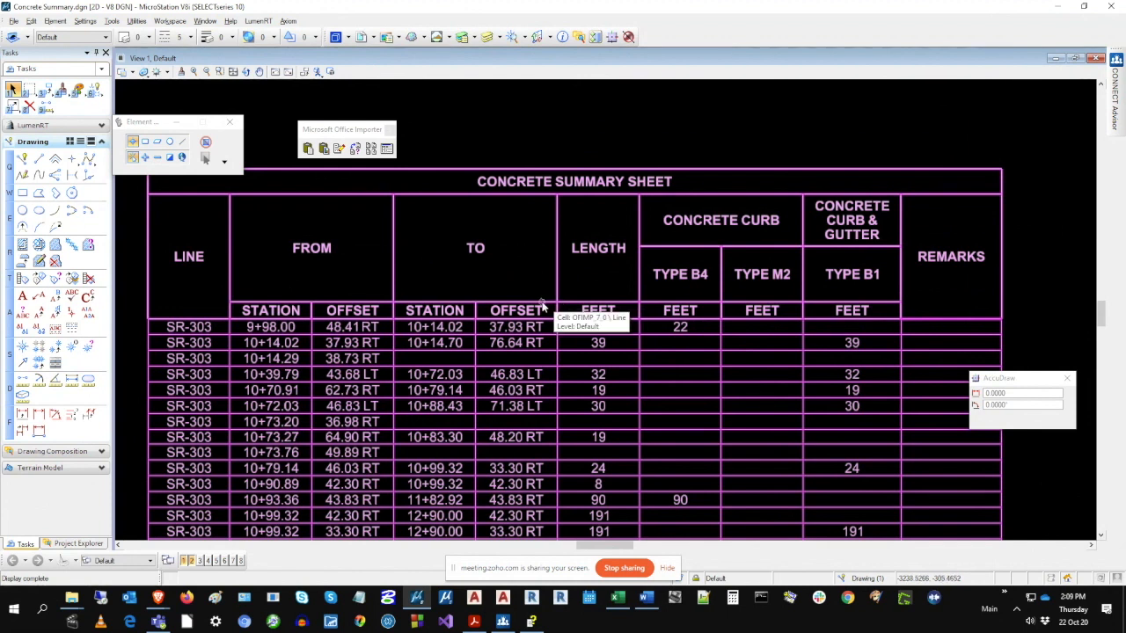
click(542, 305)
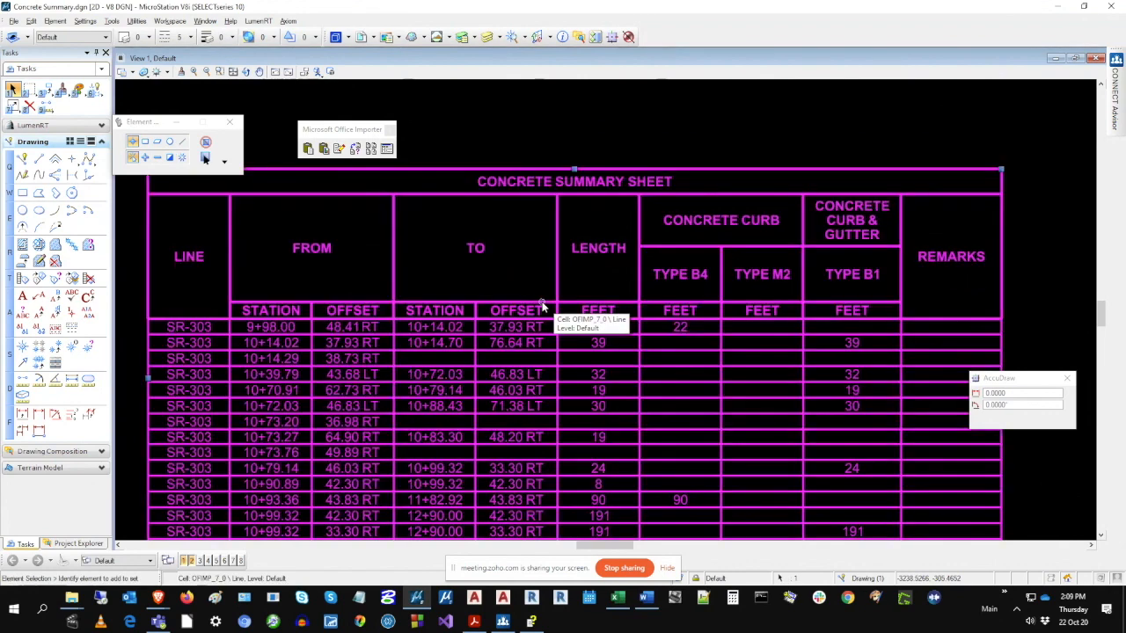
drag(542, 305, 567, 231)
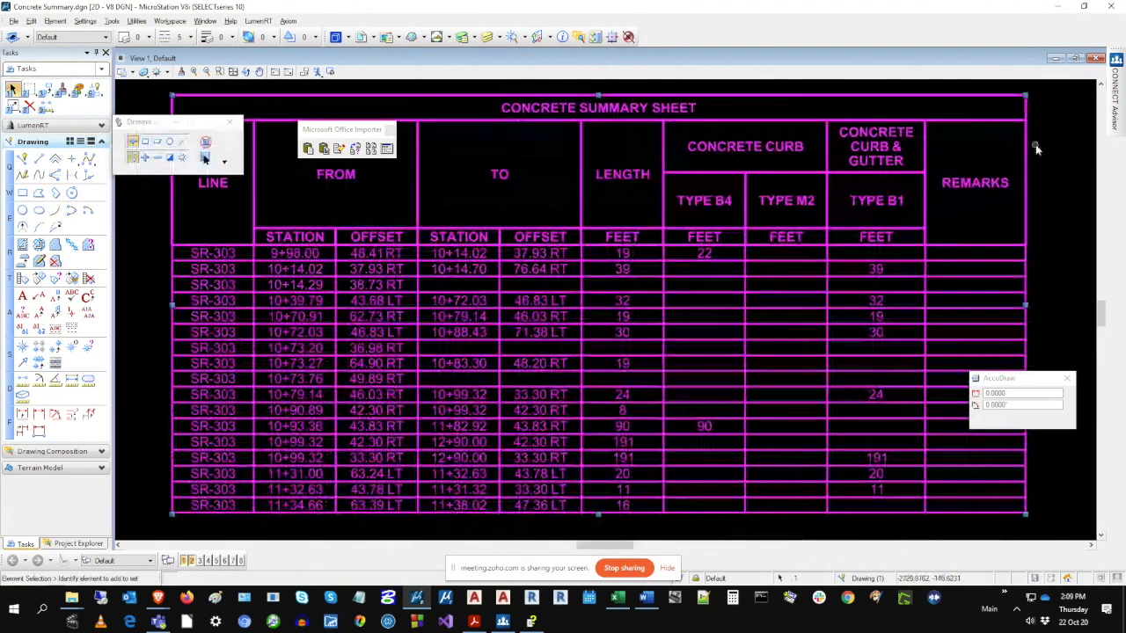
click(1062, 151)
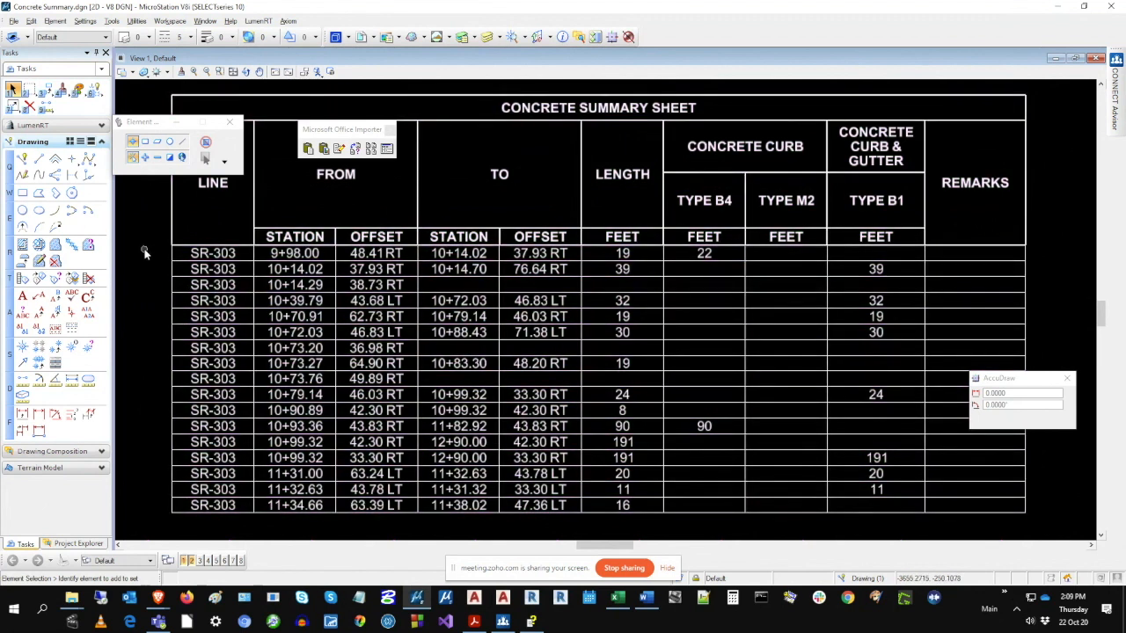
Open the pasted table's source workbook for editing and color the text of header rows 1 to 5 red.
click(339, 149)
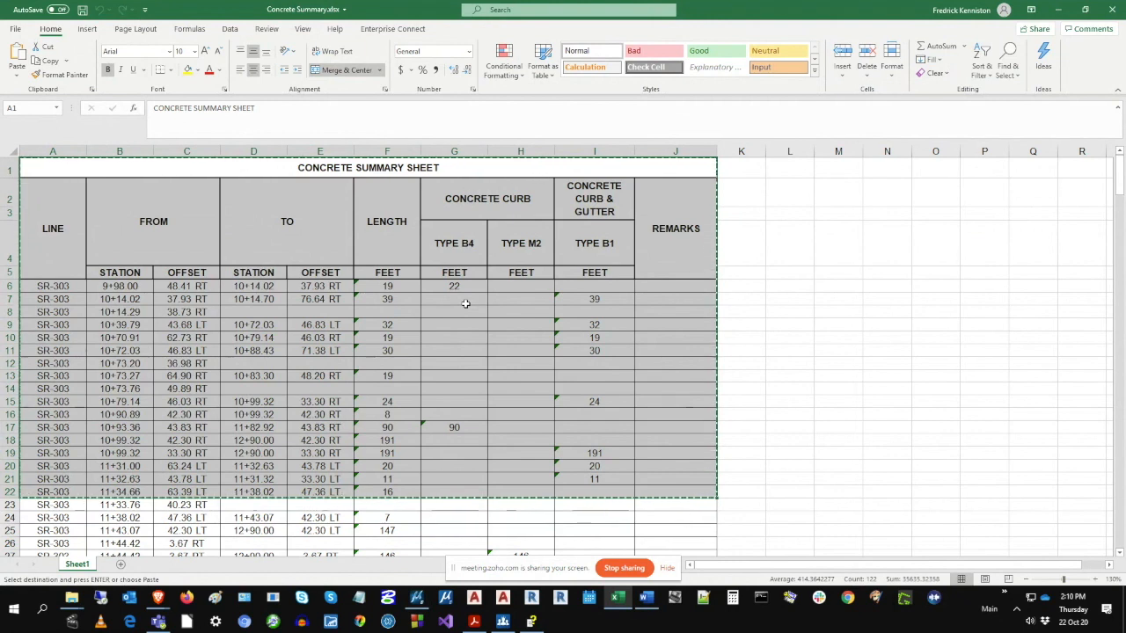
drag(282, 170, 277, 274)
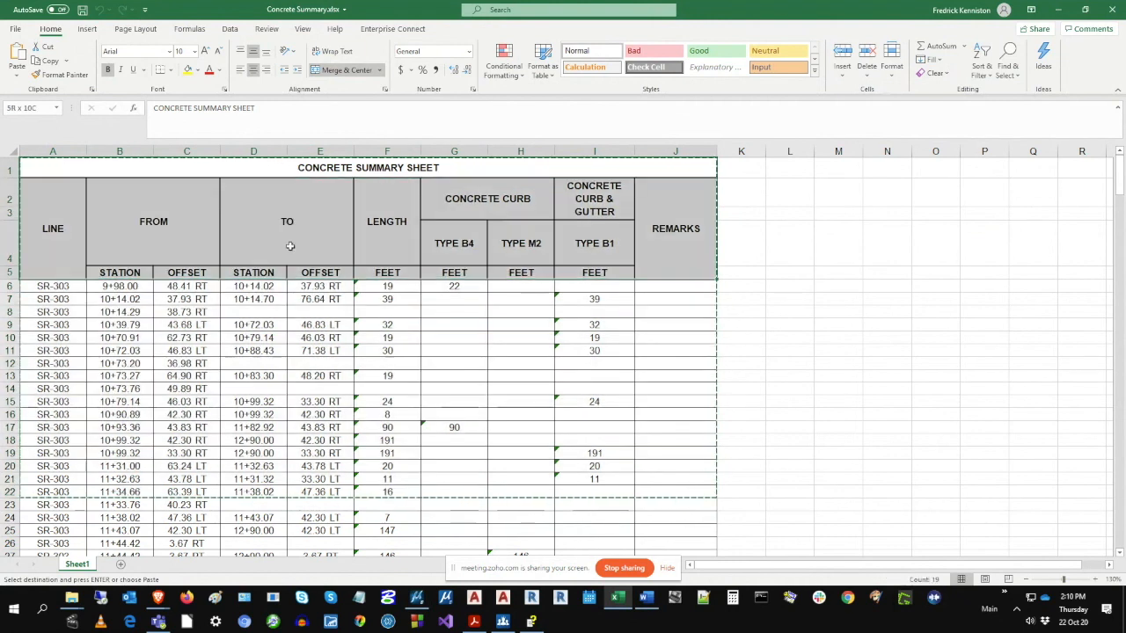
click(208, 71)
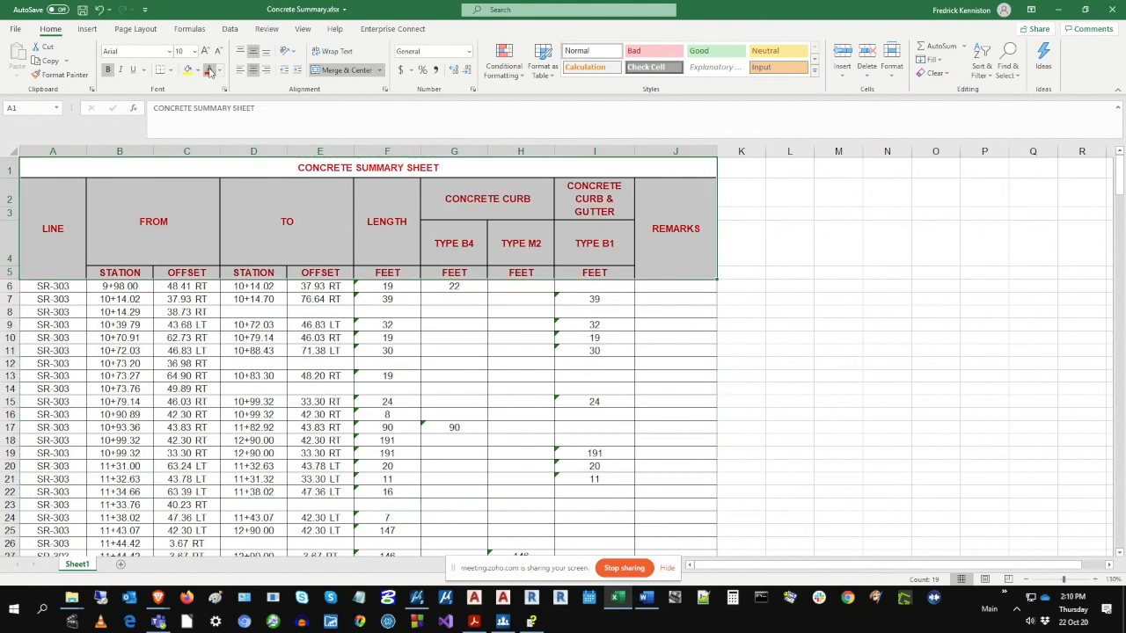
Set cell A6 to 555 and save Concrete Summary.xlsx.
click(79, 288)
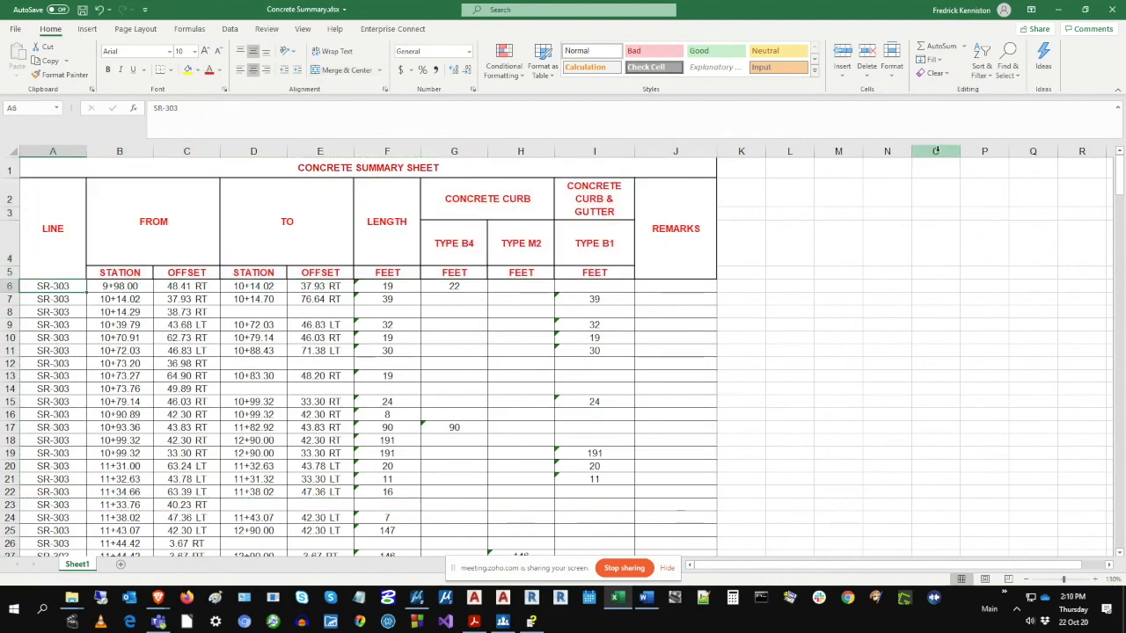
text(555)
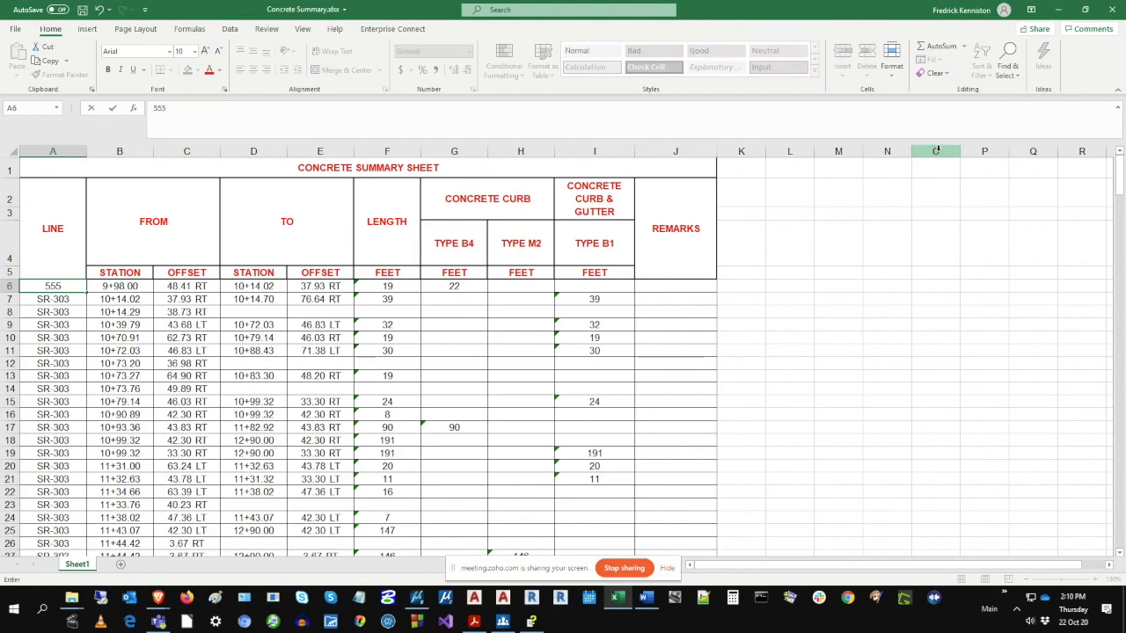
key(Tab)
click(82, 10)
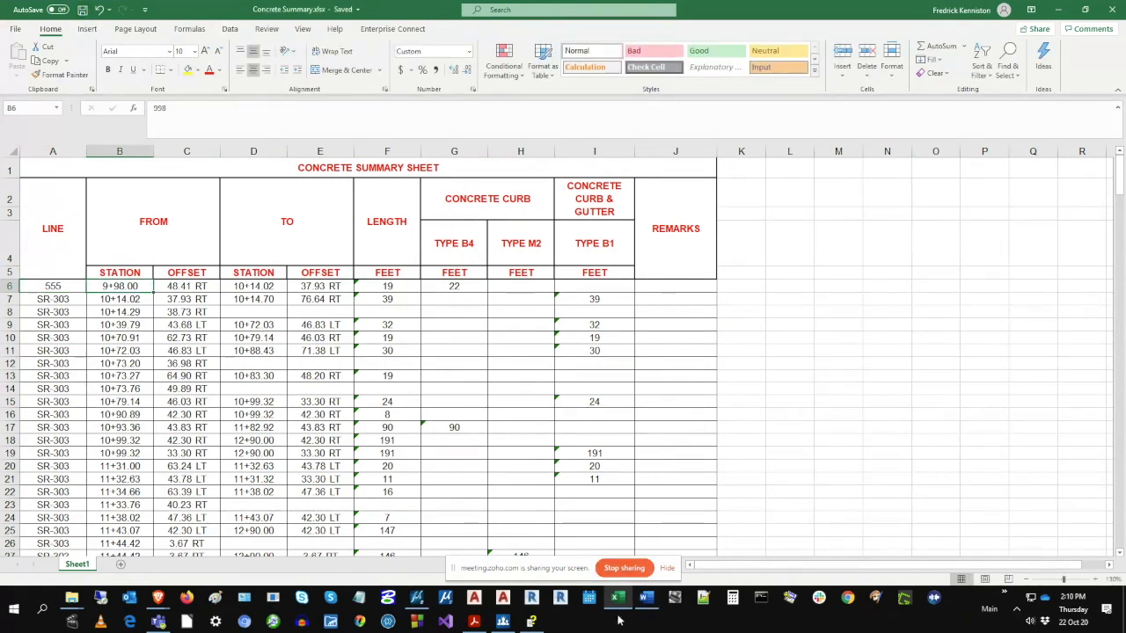
Return to MicroStation, update the pasted table from its source through its link management, and move the dialog off the table header.
click(423, 608)
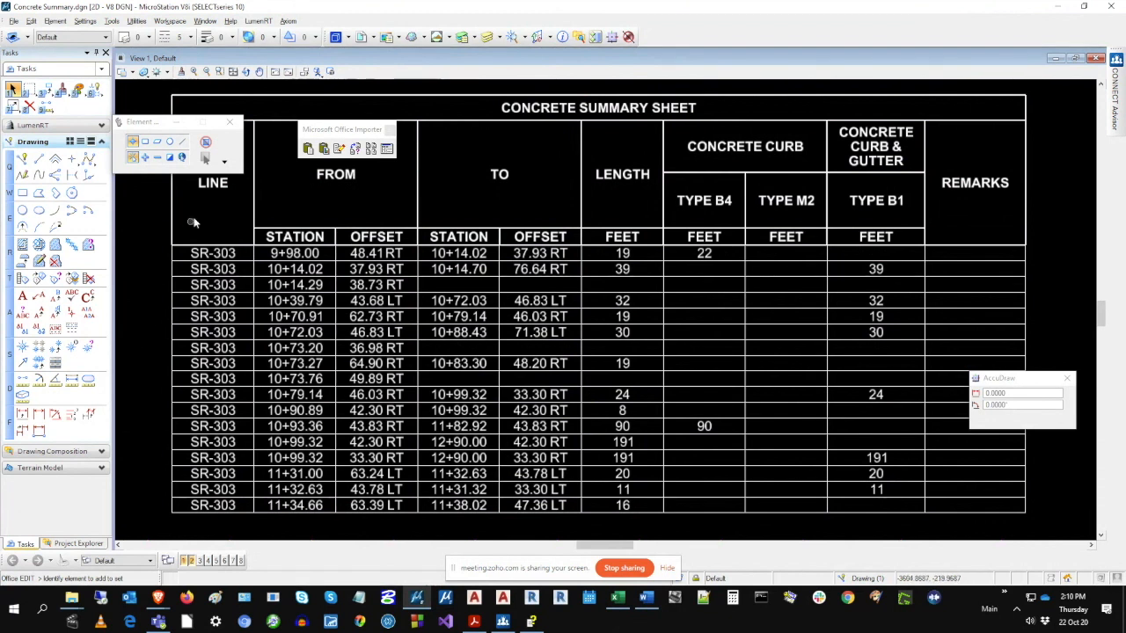
click(356, 150)
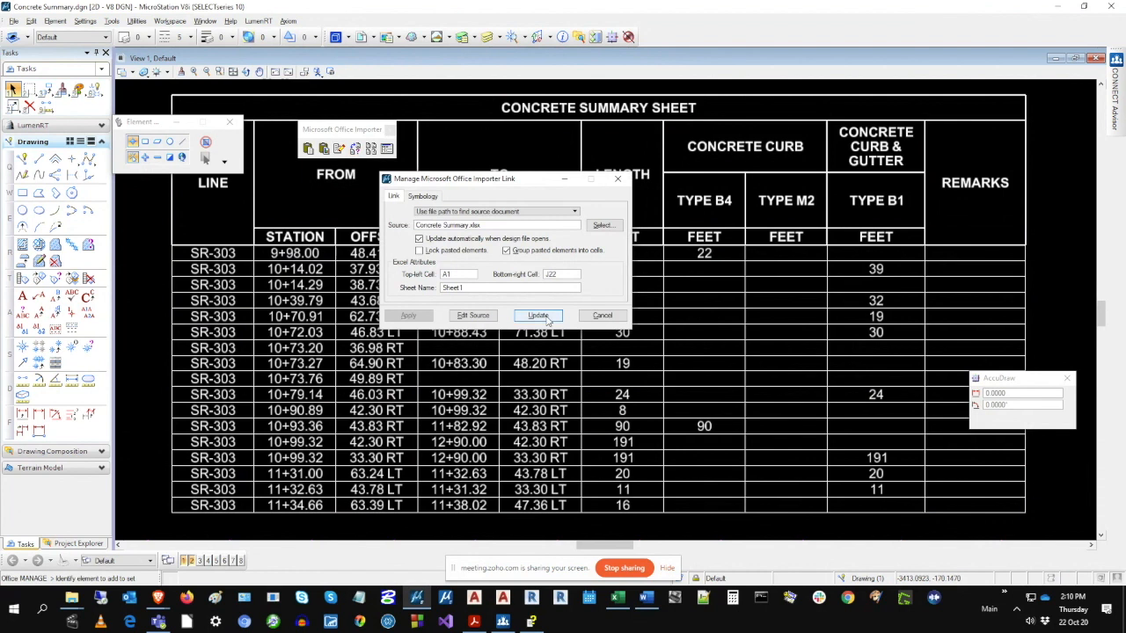
click(538, 316)
drag(545, 180, 580, 287)
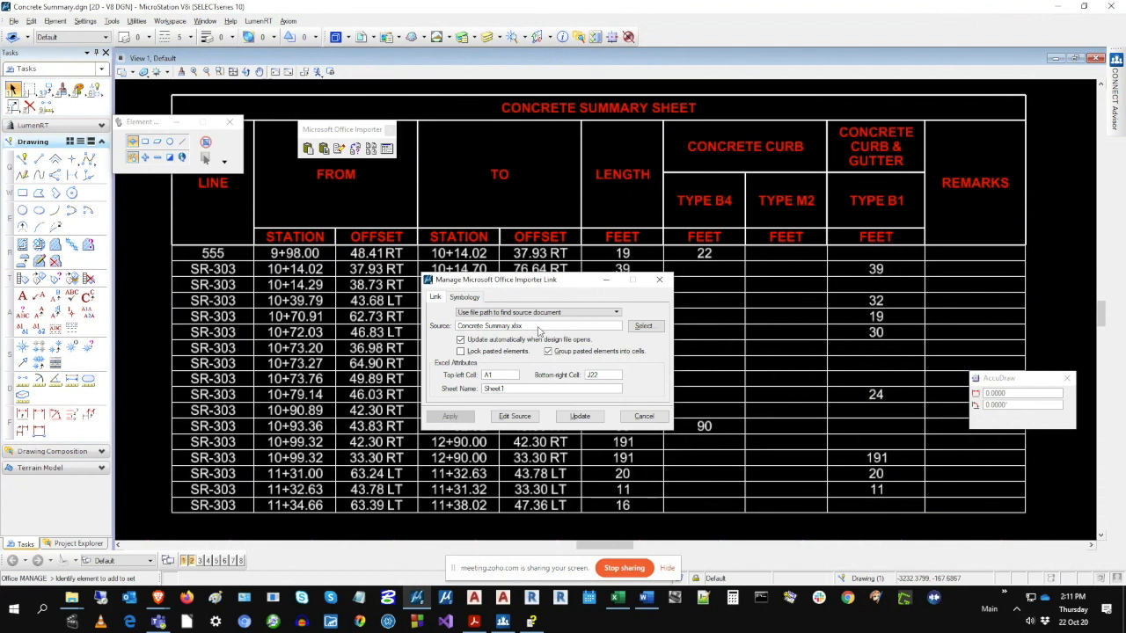
Review the link's source file and the choice of alternative workbooks in C:\PlaceWares\V8\Office, keeping Concrete Summary.xlsx.
drag(541, 329, 452, 331)
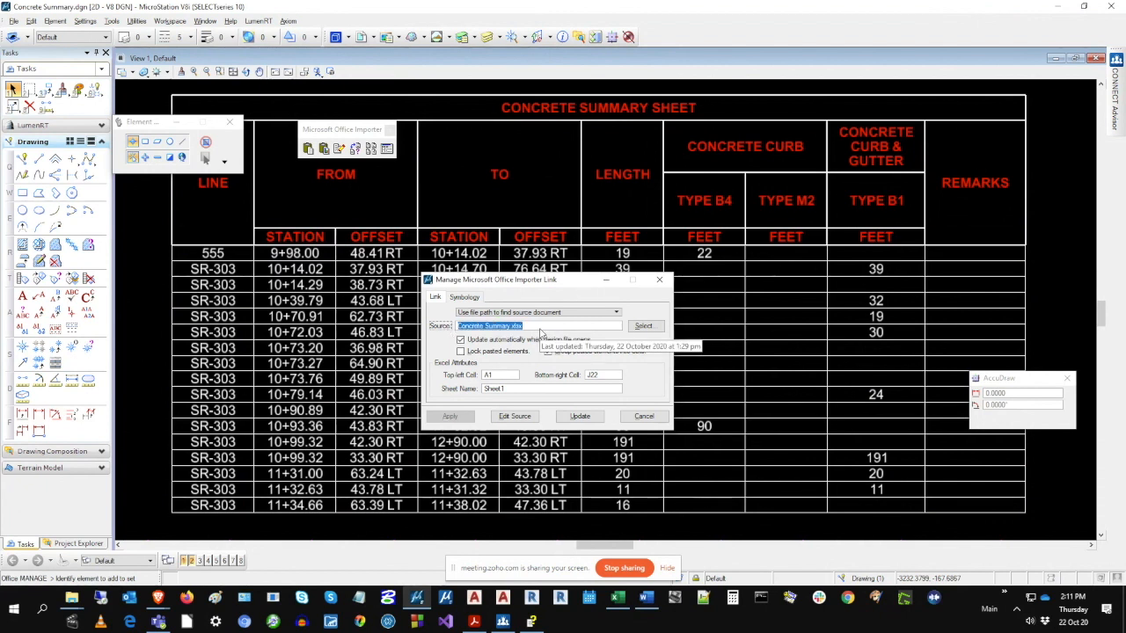
click(641, 327)
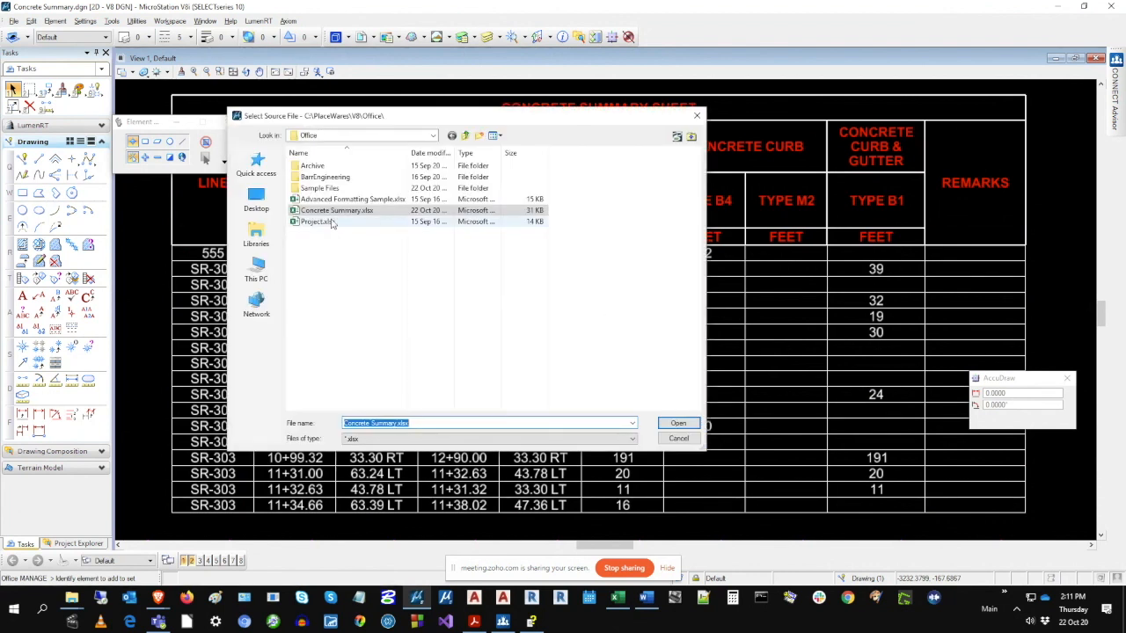
click(293, 212)
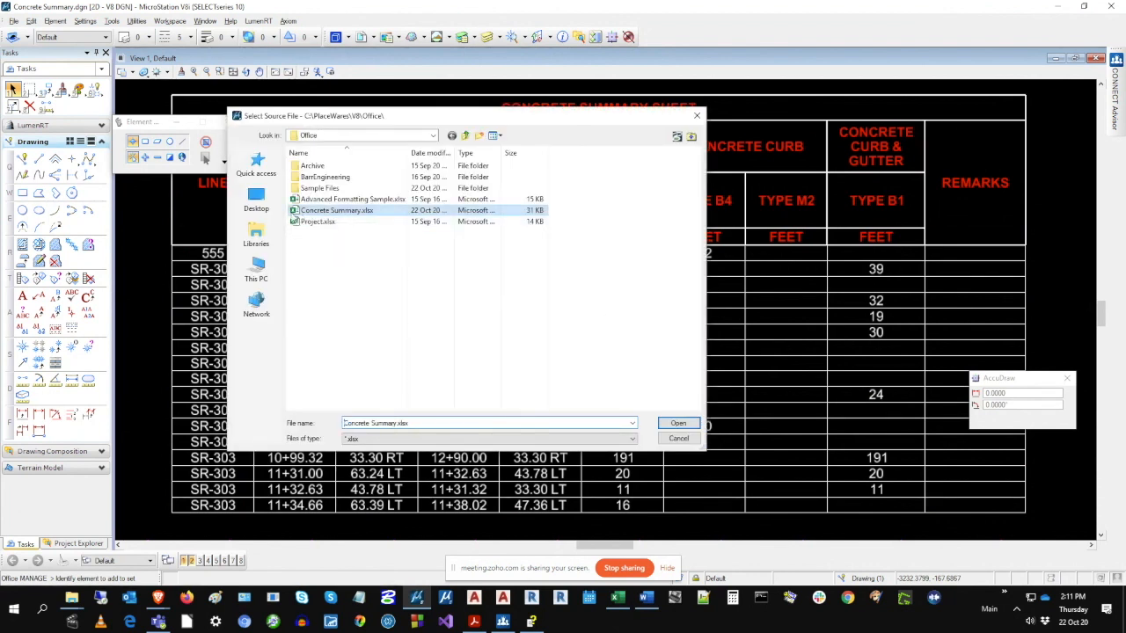
click(680, 441)
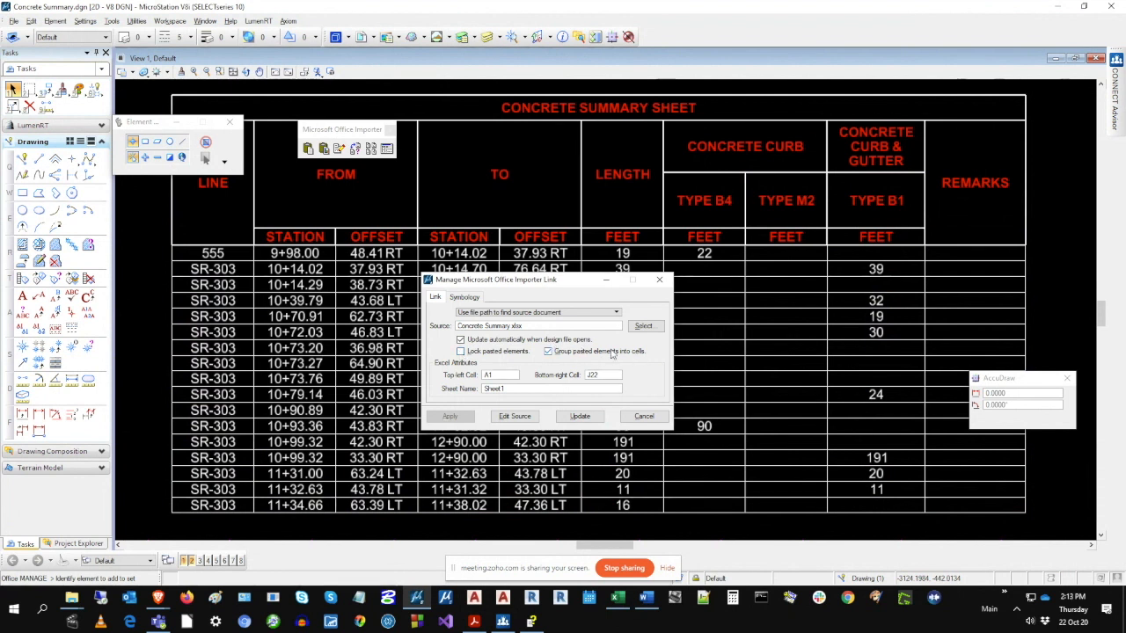
Review the link's cell grouping option and its top-left and bottom-right cell range without changing them.
click(548, 352)
click(548, 352)
drag(496, 375, 456, 376)
drag(604, 376, 454, 379)
click(605, 377)
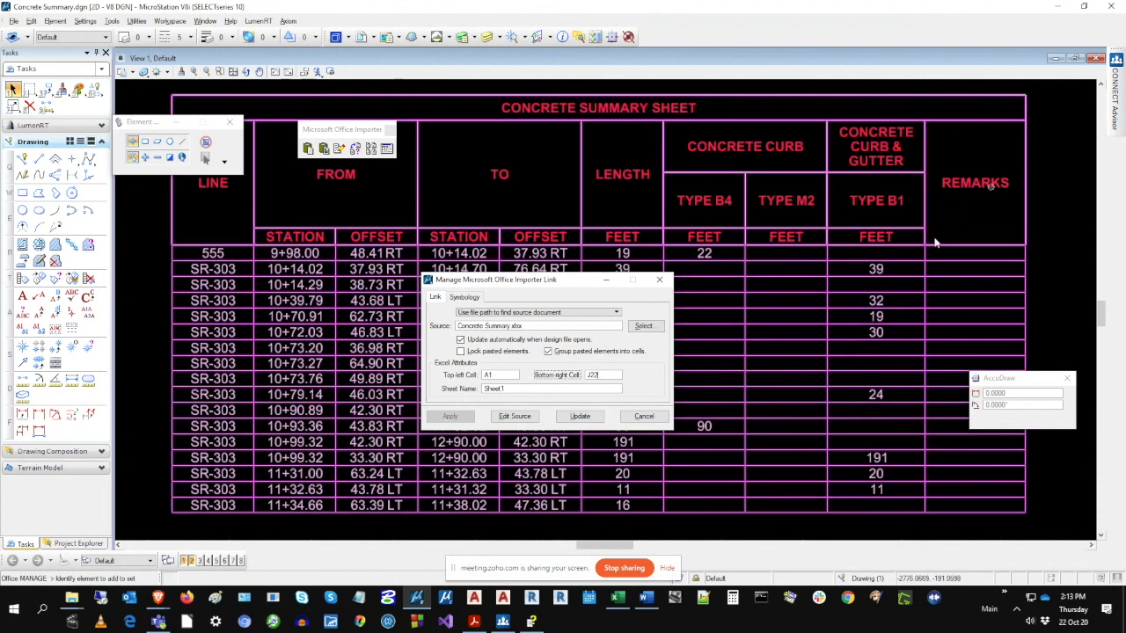
Open the link's source workbook, insert a blank column before the FROM station column (column B), and save Concrete Summary.xlsx.
click(533, 420)
click(119, 151)
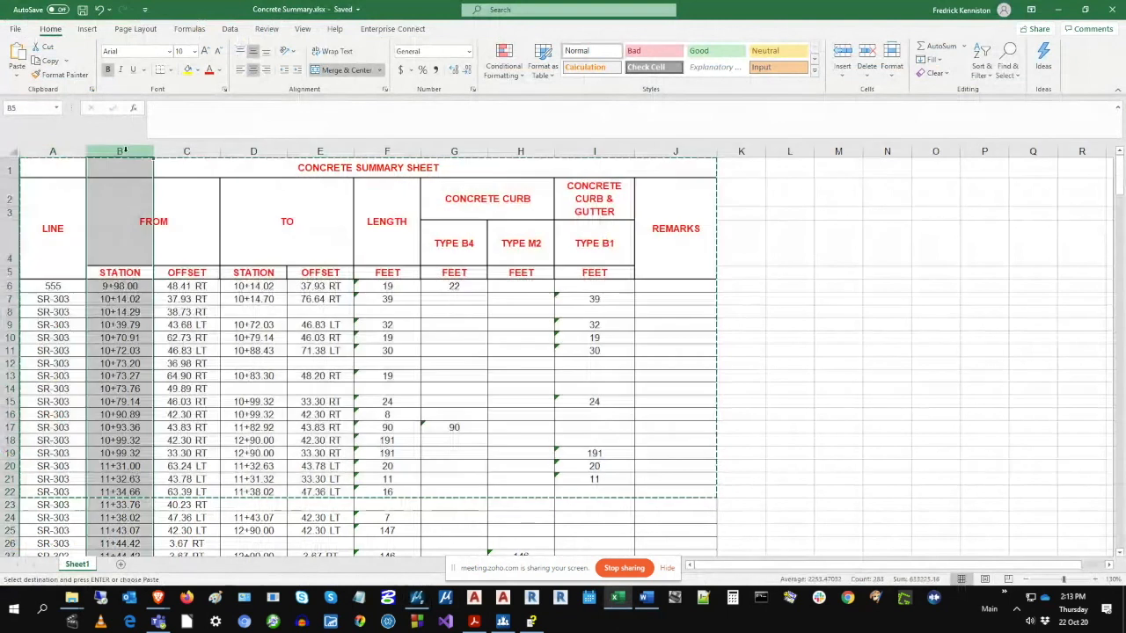
right_click(126, 155)
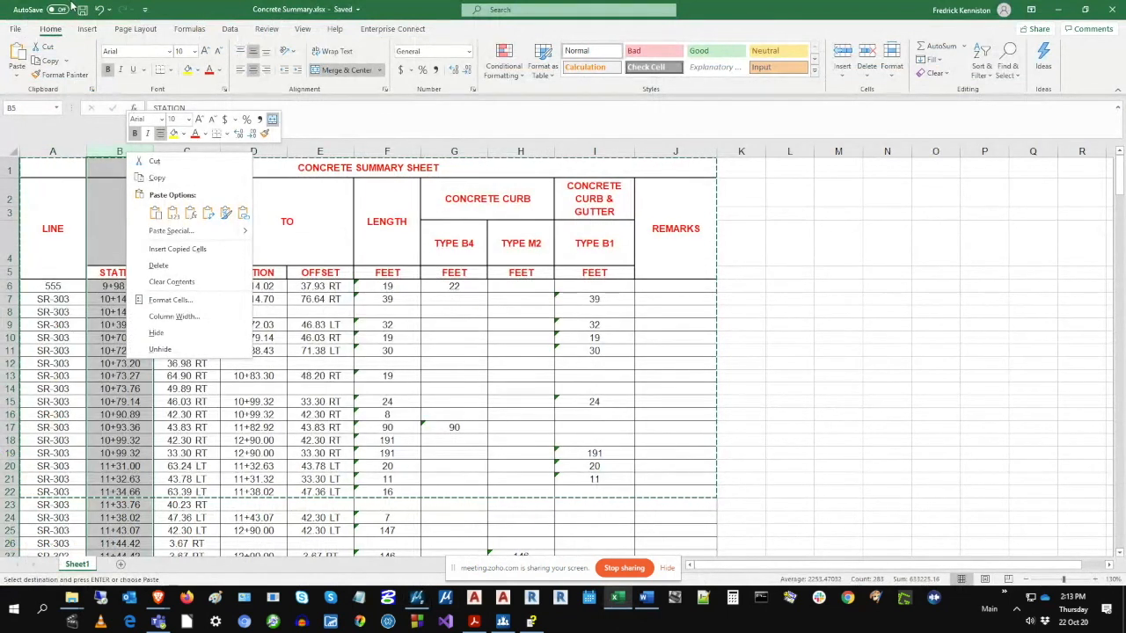
key(Escape)
key(Escape)
right_click(106, 149)
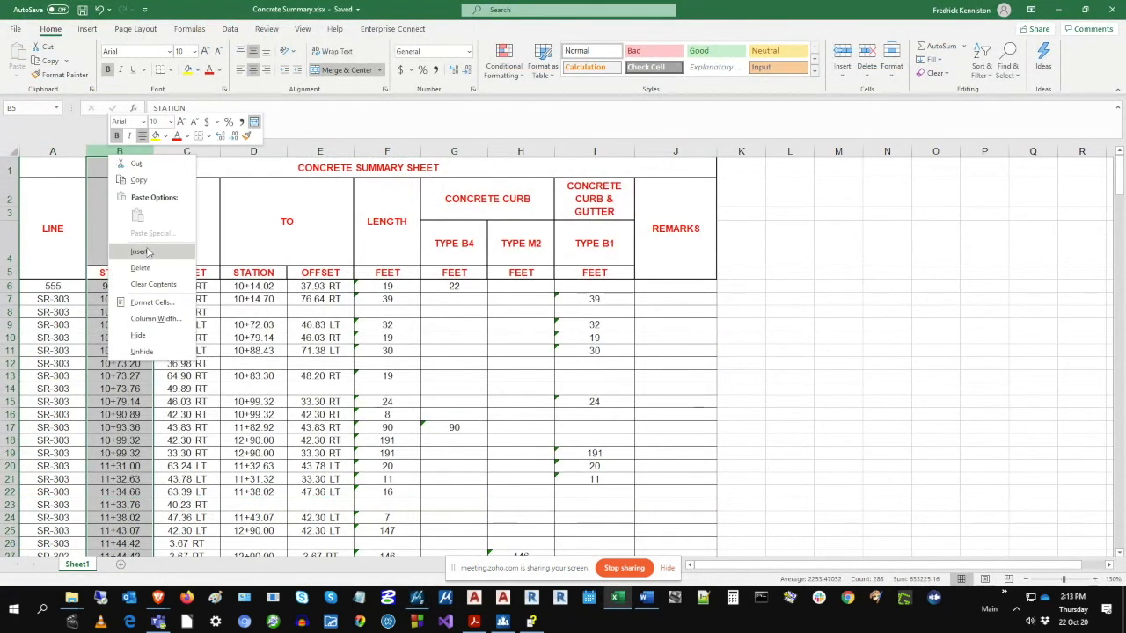
click(132, 247)
click(81, 10)
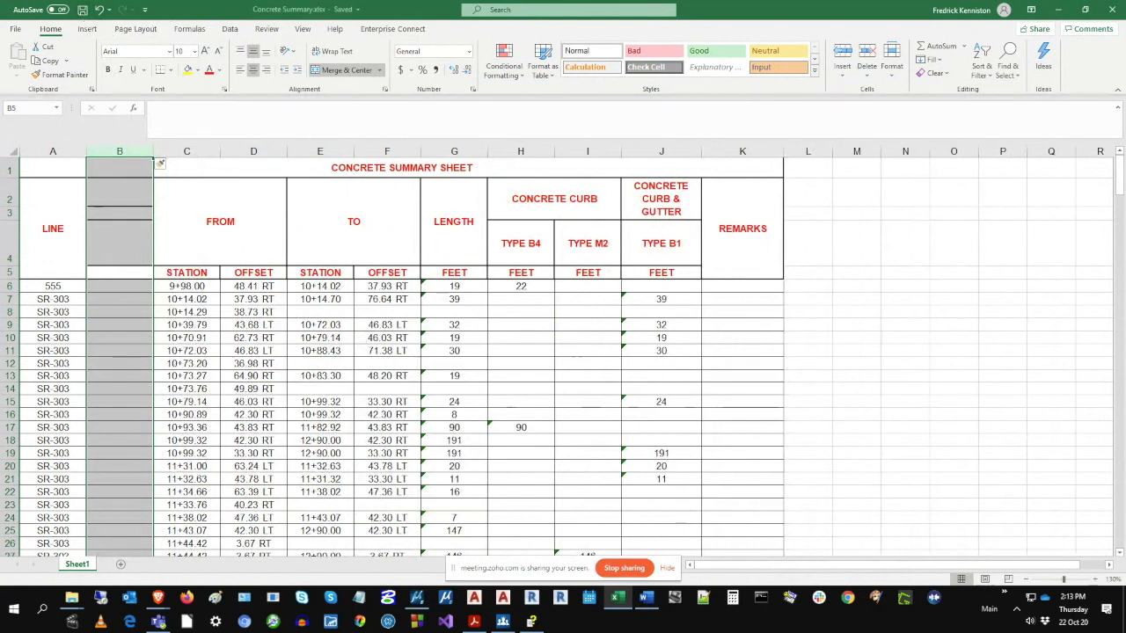
Return to MicroStation and update the linked table from its edited source.
click(445, 602)
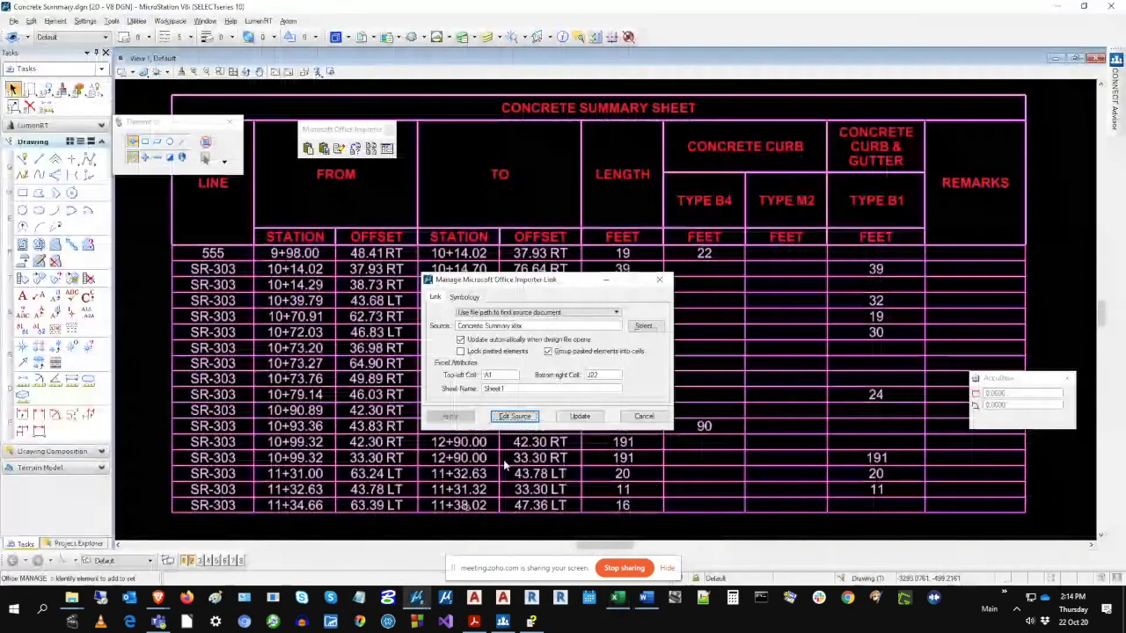
click(560, 420)
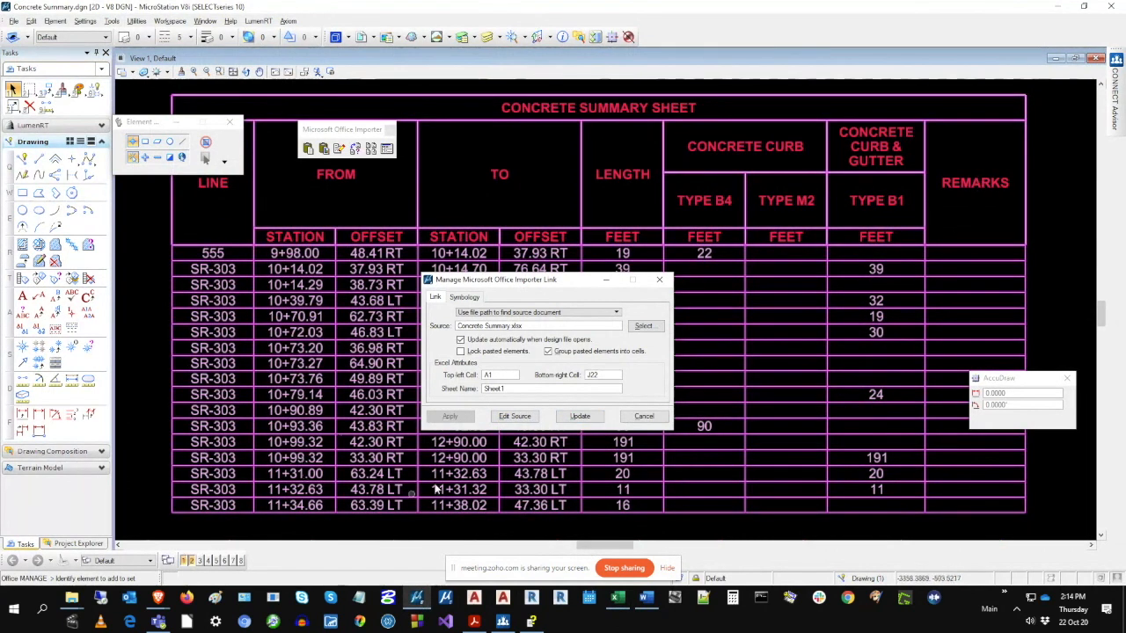
click(577, 418)
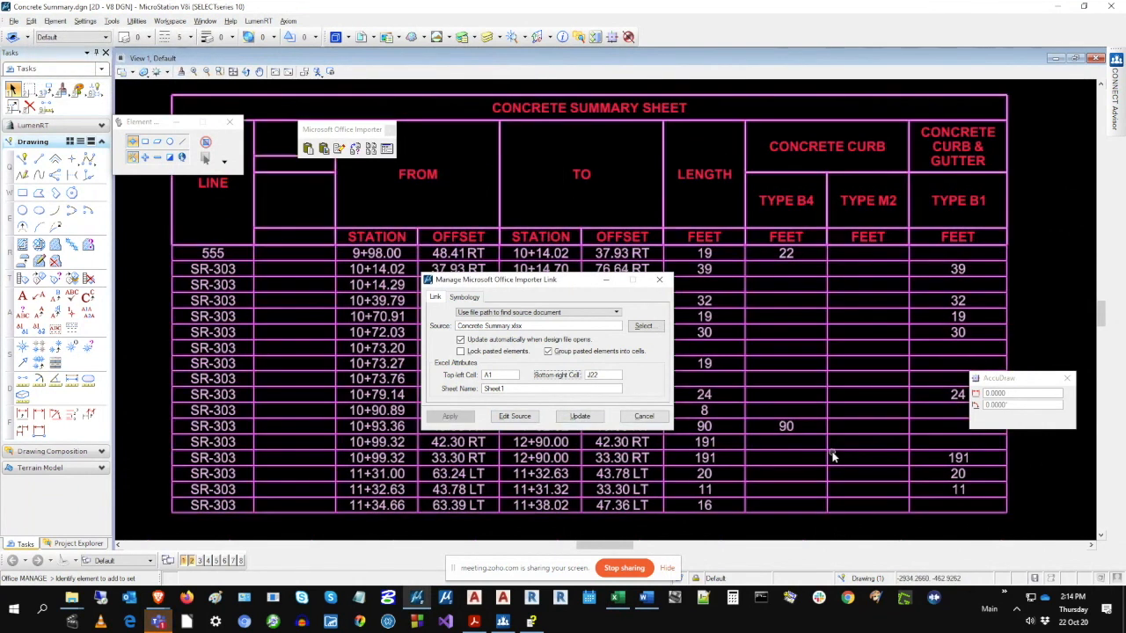
Set the link's bottom-right cell to K22, apply the wider range, and close the link management dialog.
key(BackSpace)
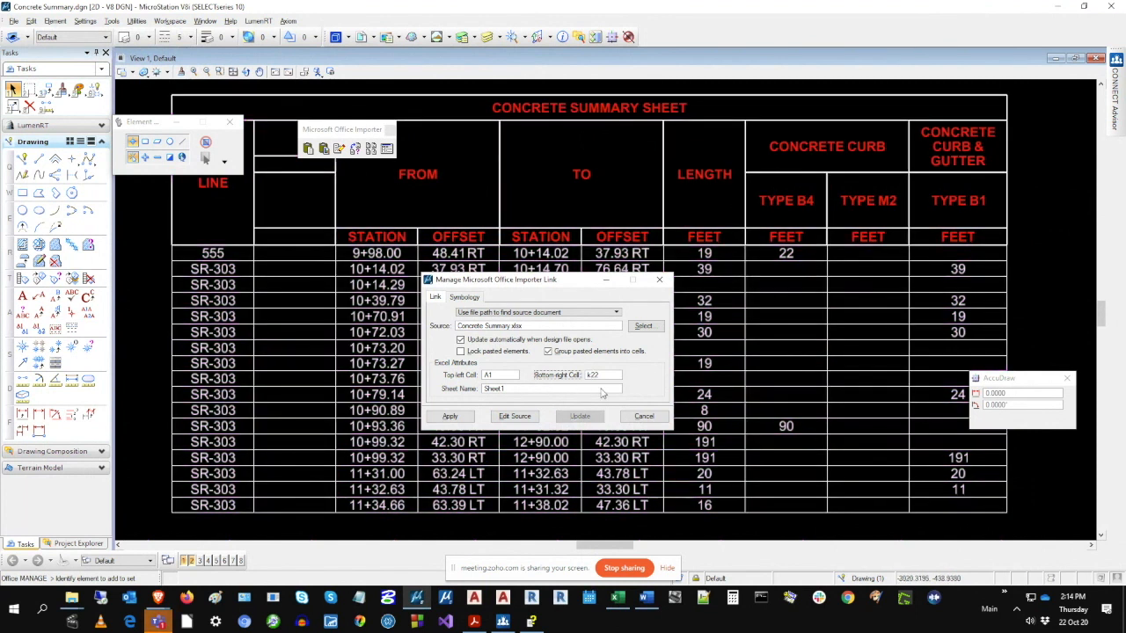
key(Tab)
click(450, 416)
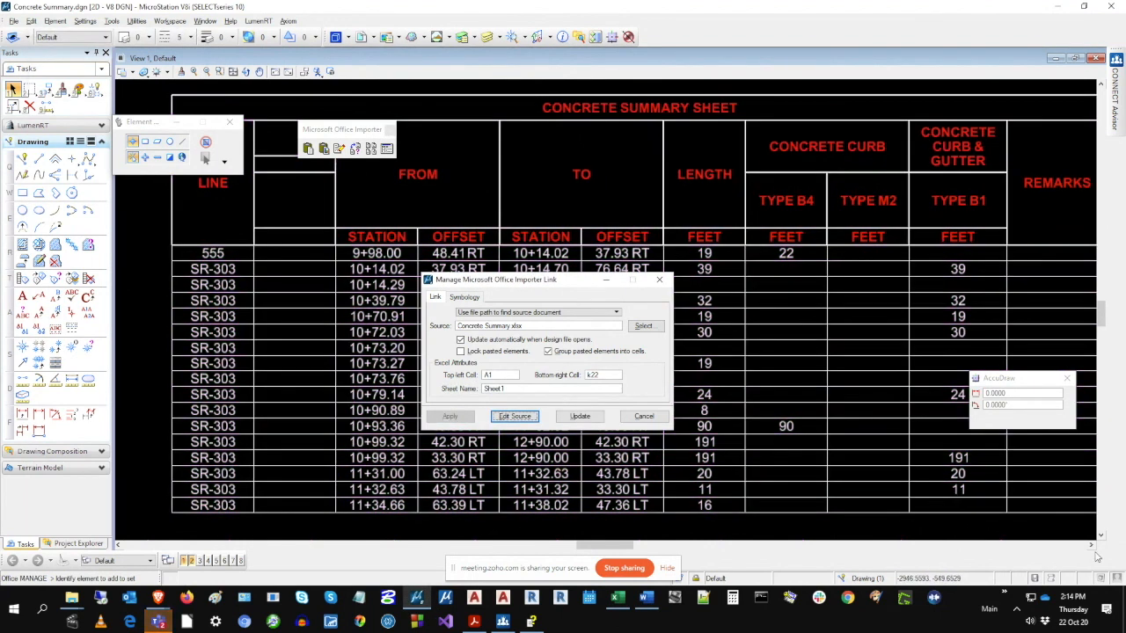
click(1091, 546)
click(605, 378)
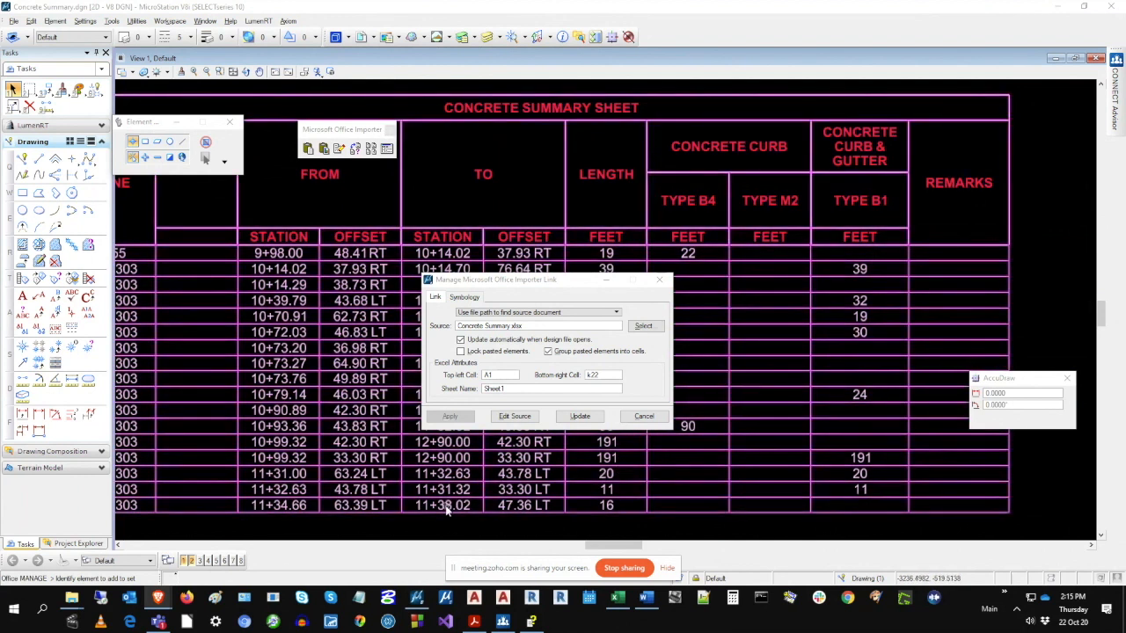
click(646, 416)
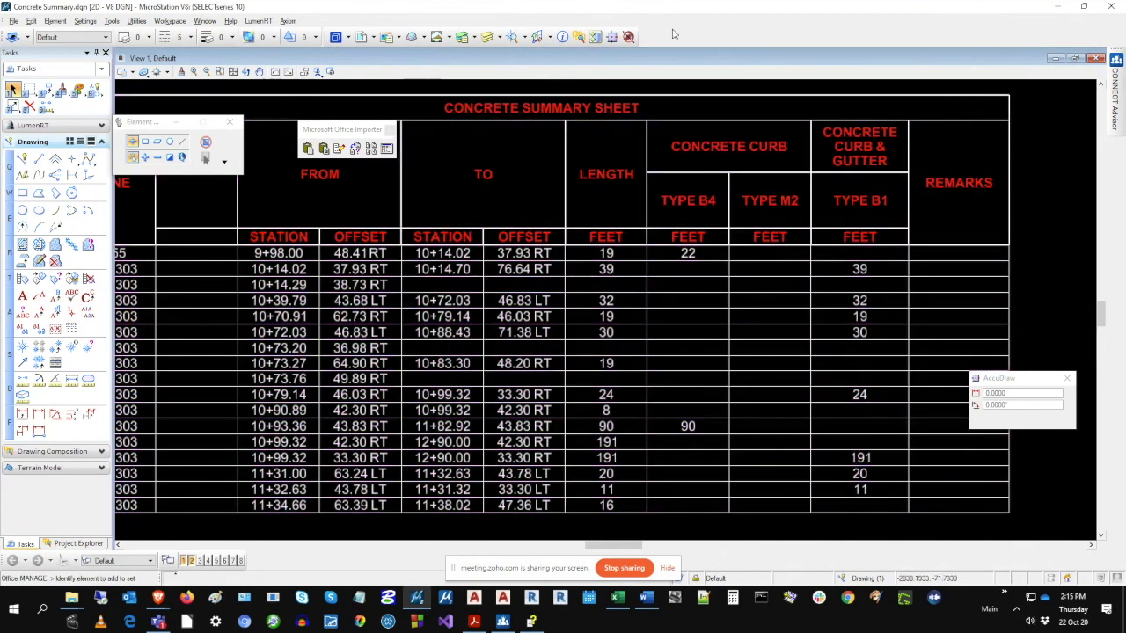
Review the Constructions display setting in the attributes of View 1 after framing the table's top-left corner.
click(233, 72)
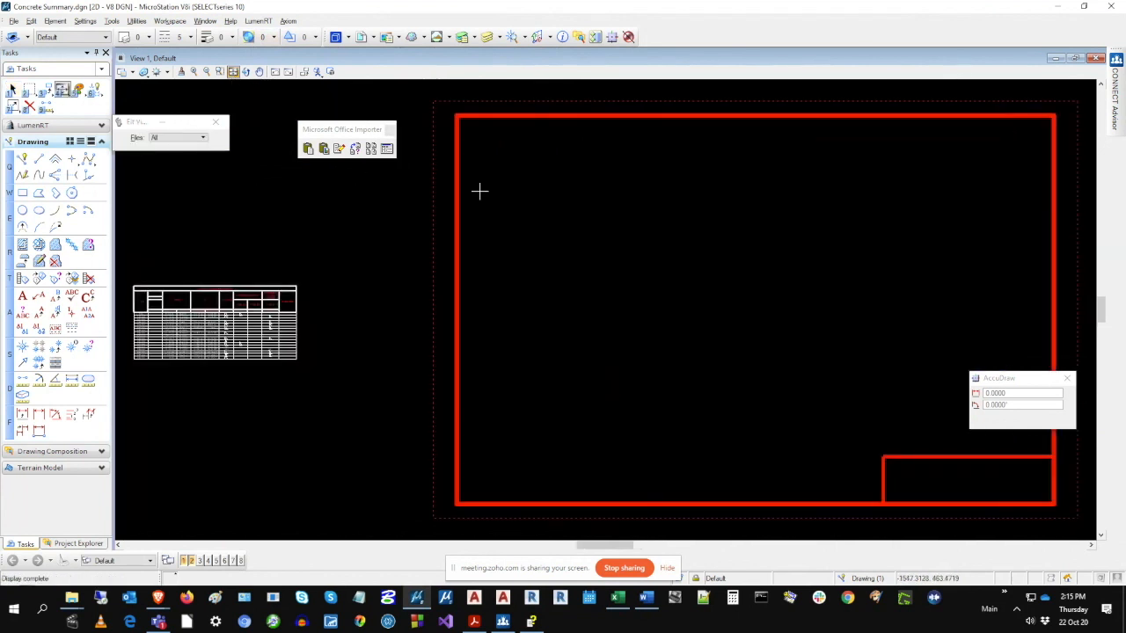
click(120, 546)
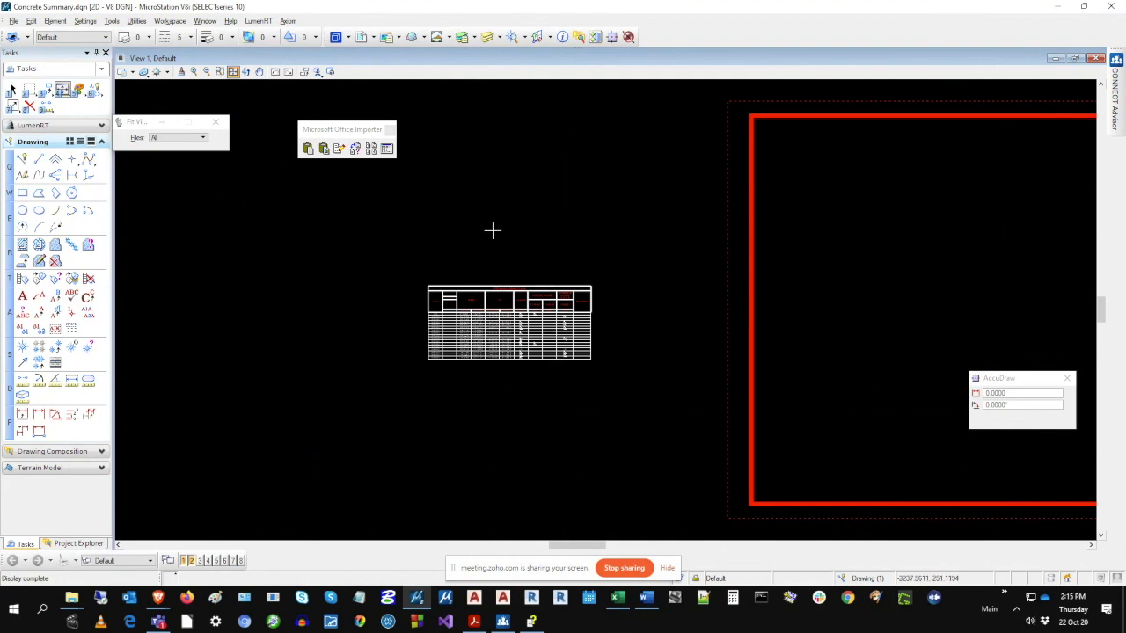
scroll(430, 272, up, 2)
scroll(447, 301, up, 4)
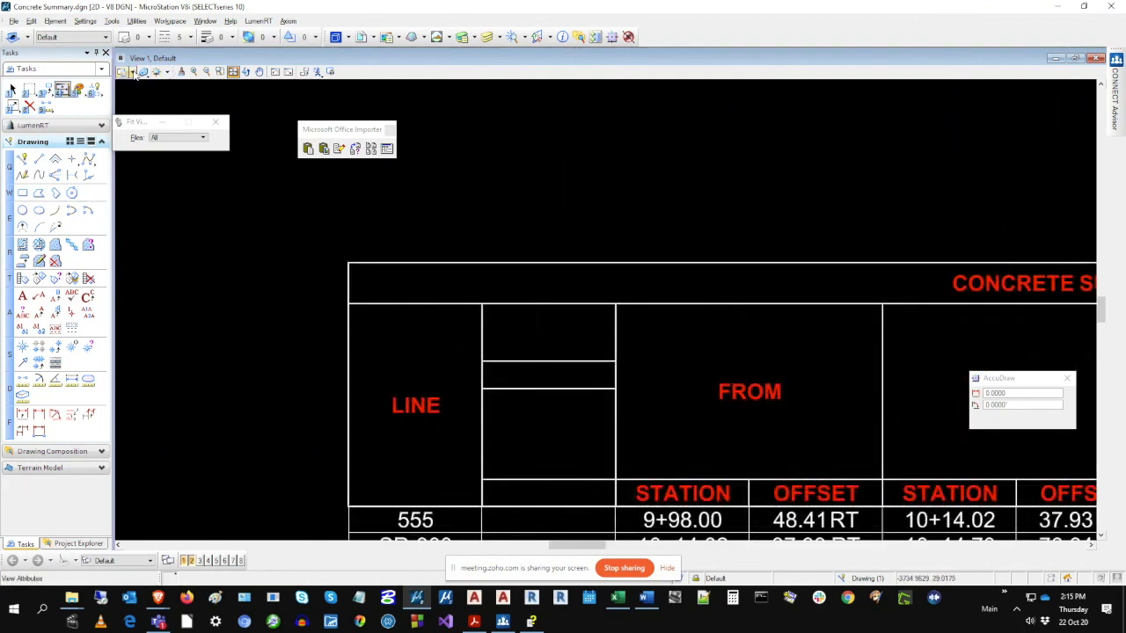
click(121, 58)
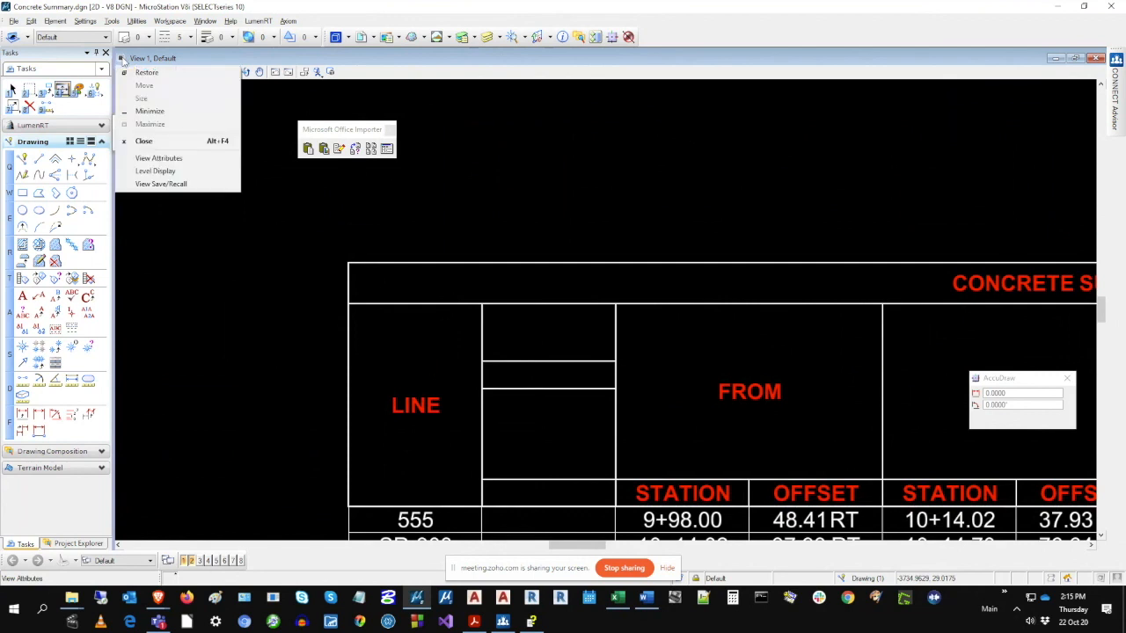
click(158, 160)
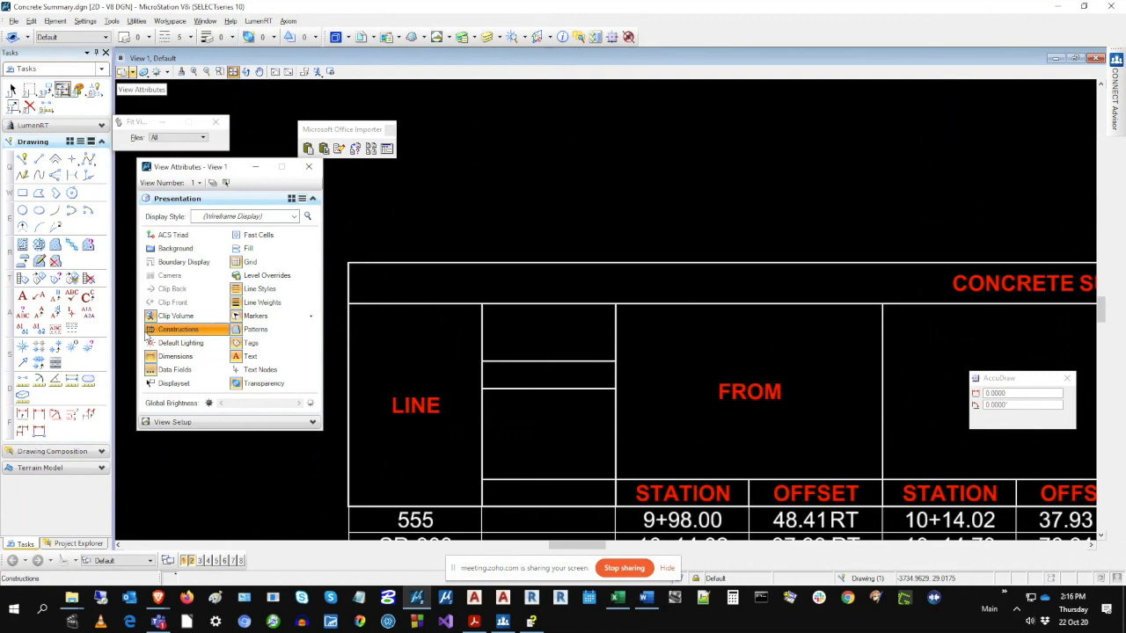
click(309, 167)
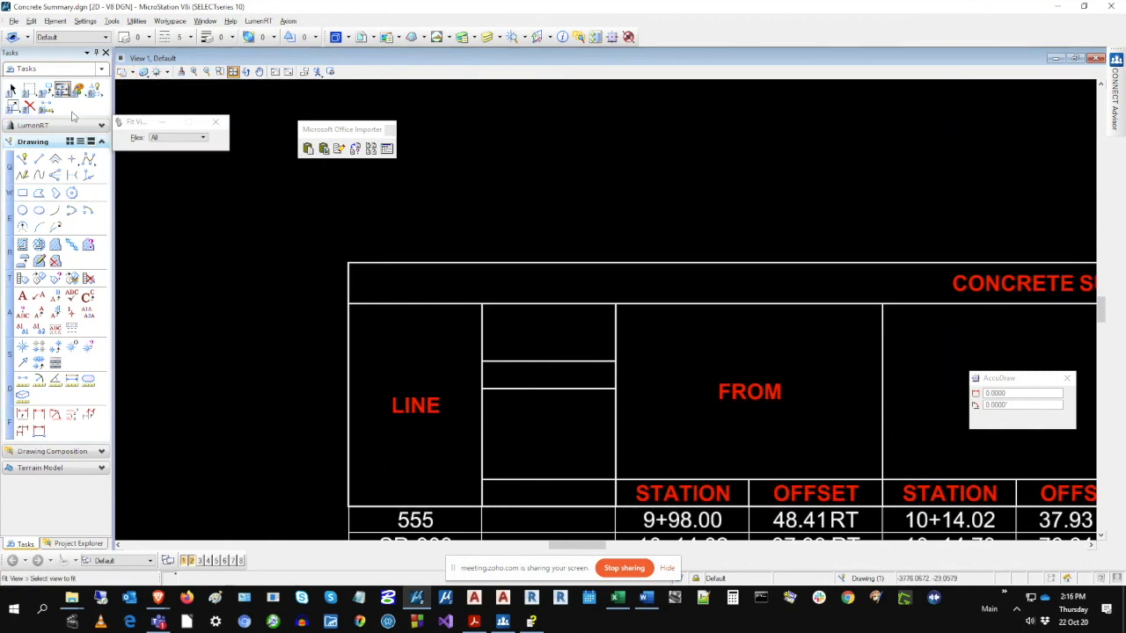
Select the pasted table cell and drop it into individual elements with the "drop complex" key-in.
click(13, 90)
click(370, 263)
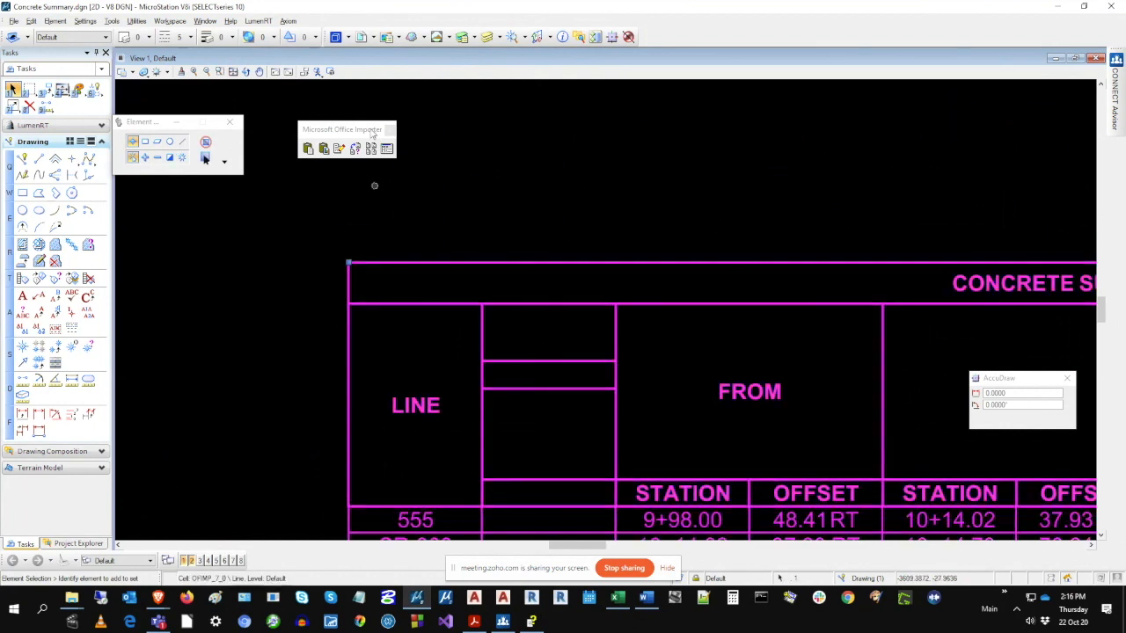
click(137, 20)
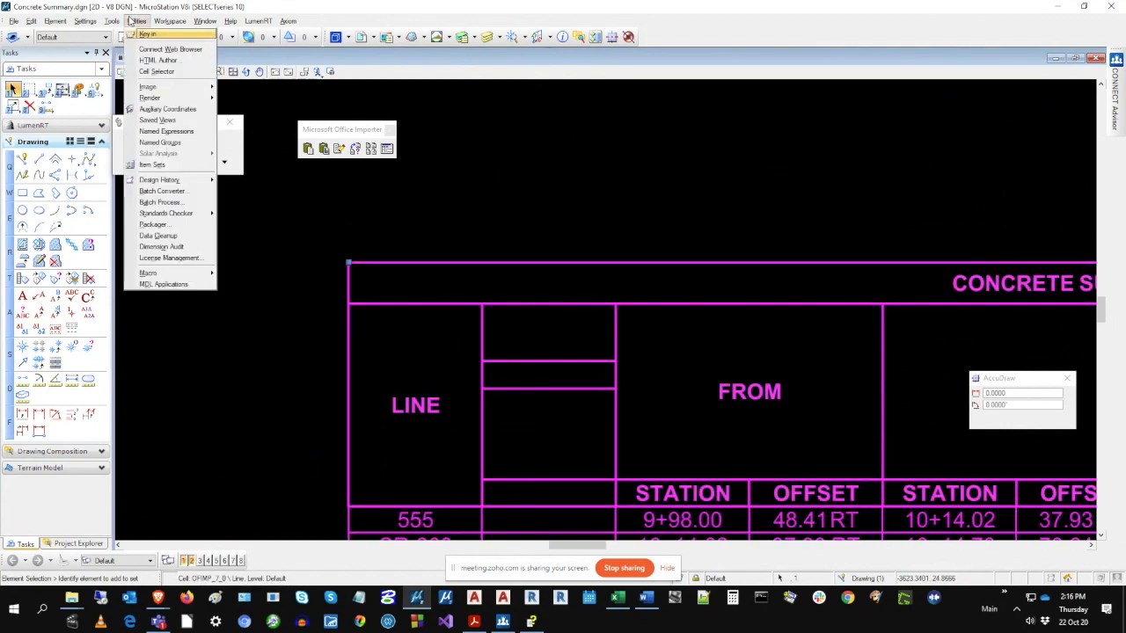
click(147, 33)
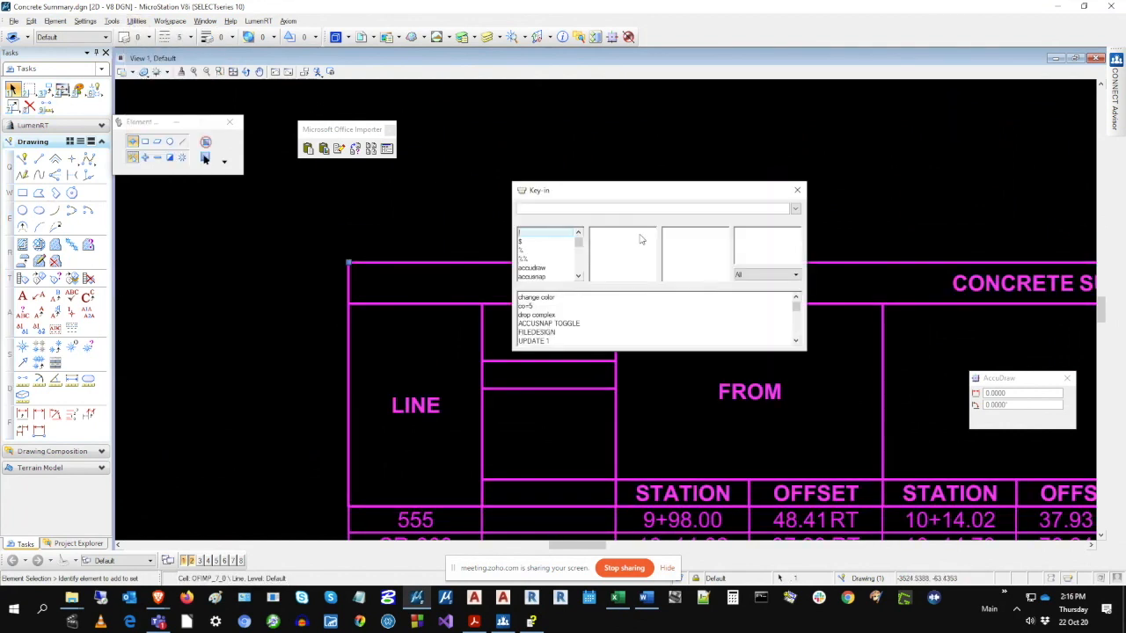
text(drop )
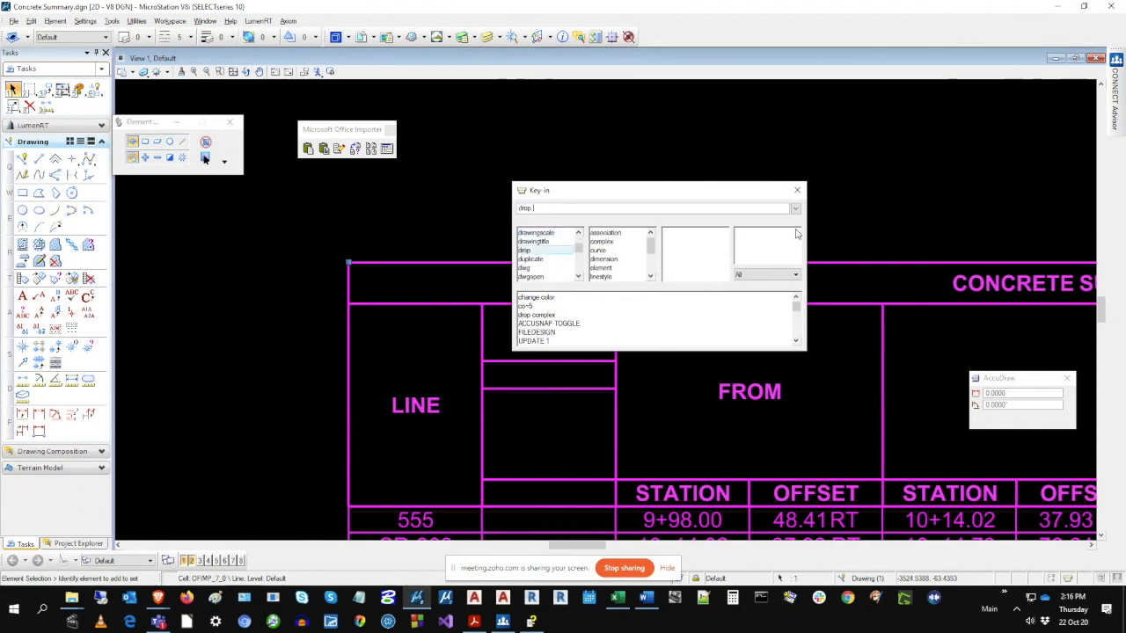
text(complxx)
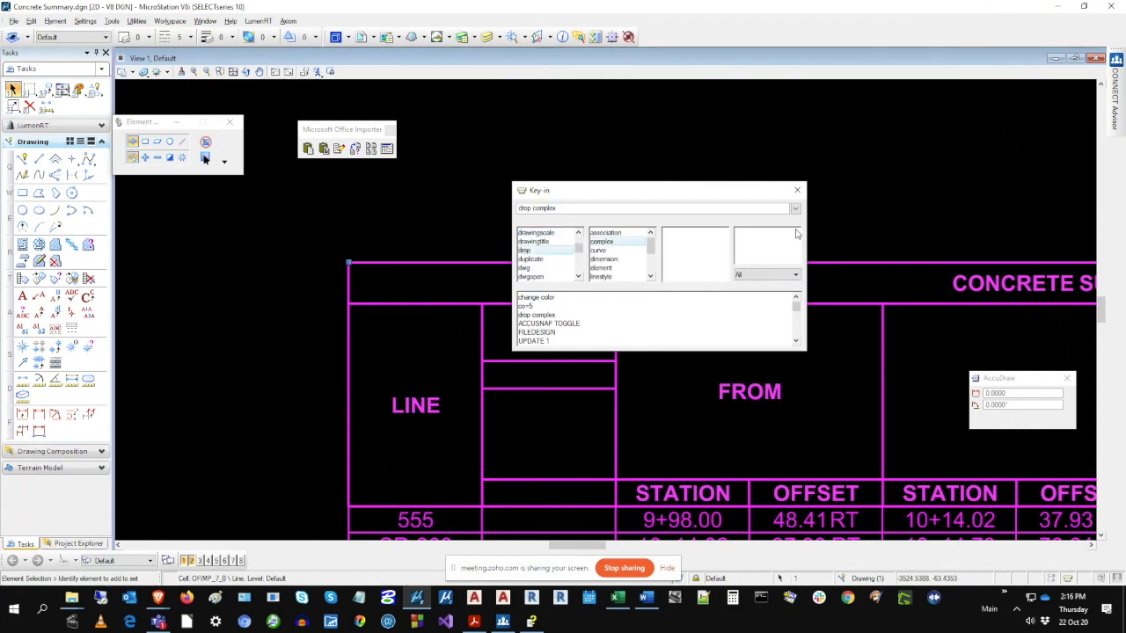
key(Return)
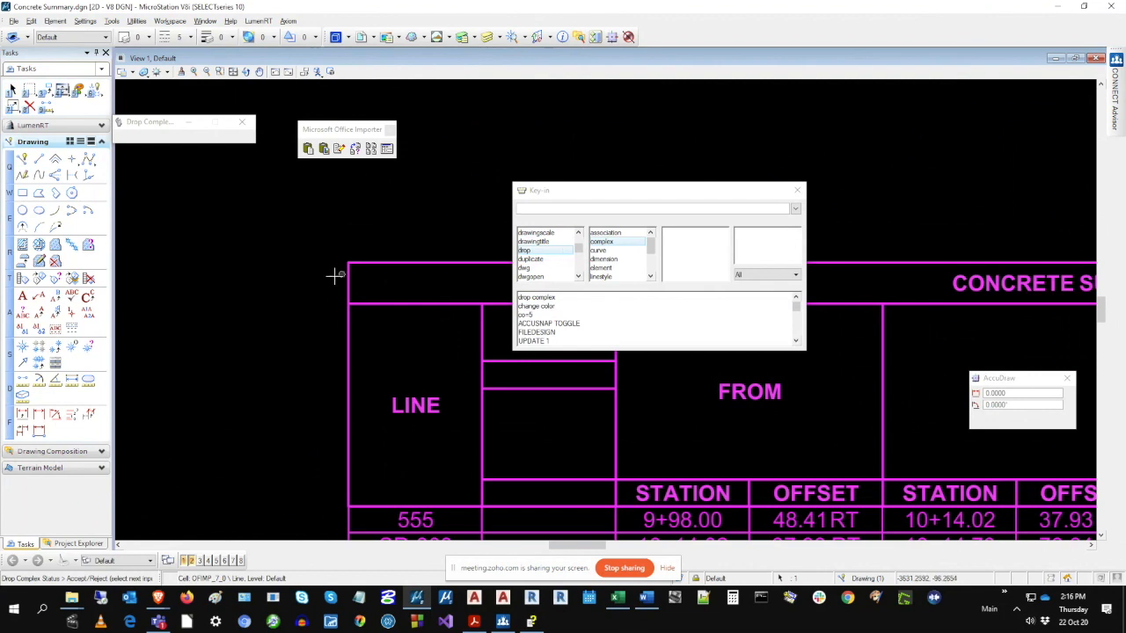
click(305, 279)
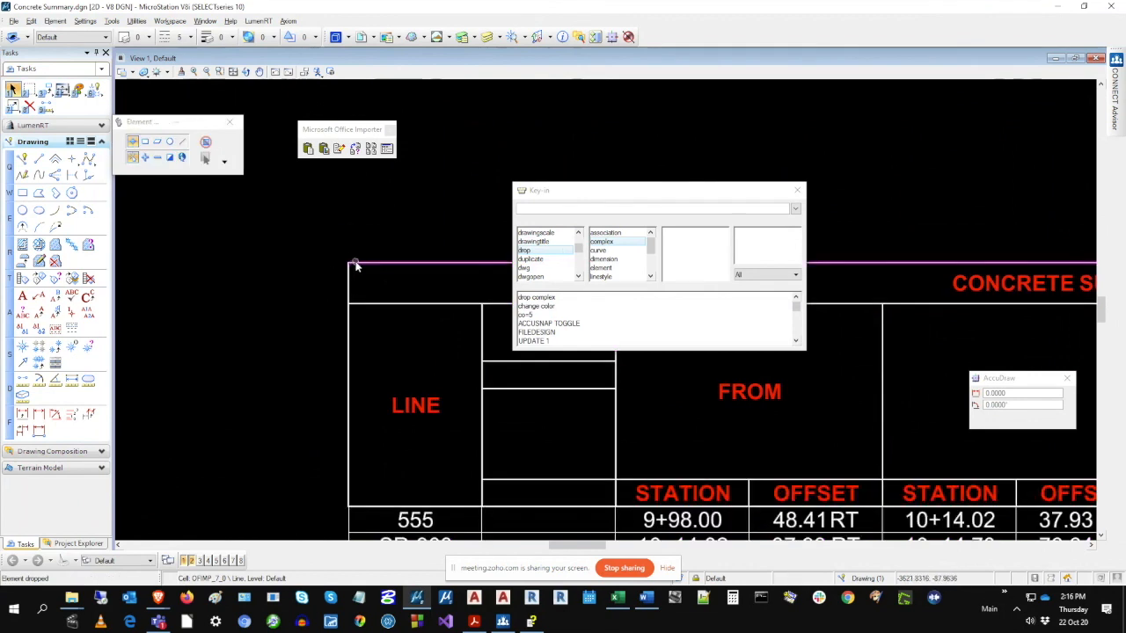
Move the dropped table's top and left border lines slightly outward from their shared corner.
click(347, 272)
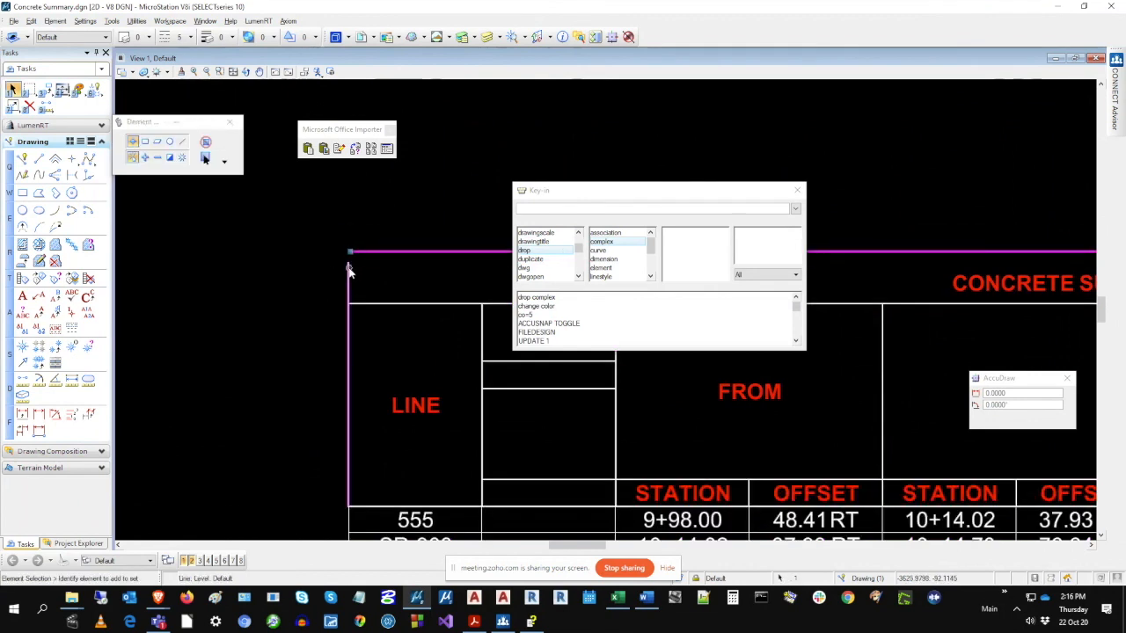
drag(346, 270, 340, 275)
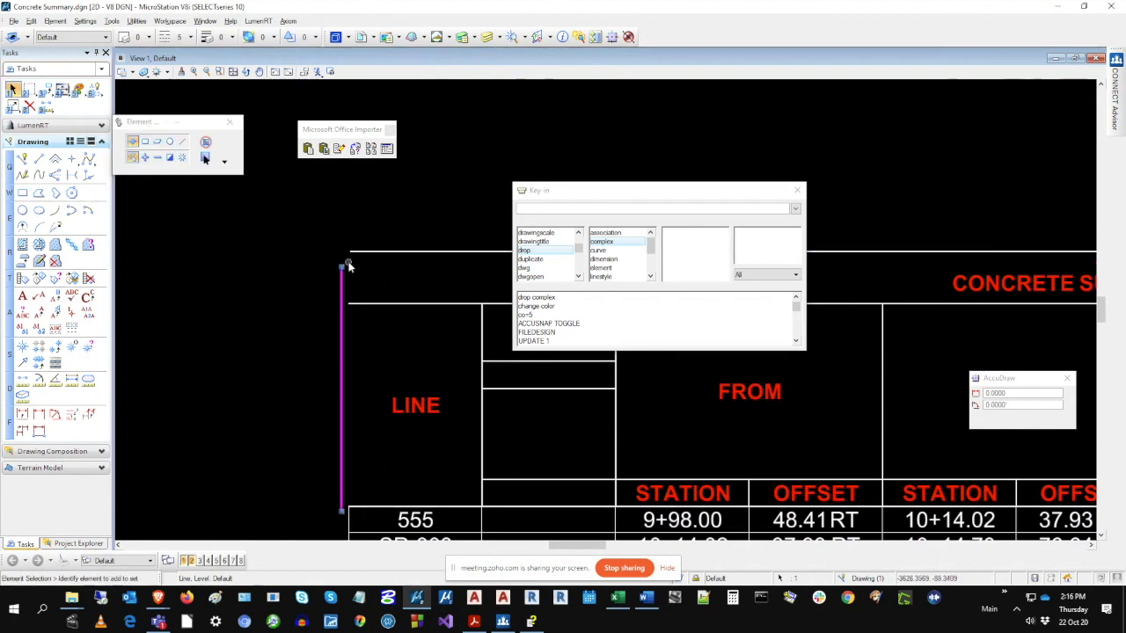
Examine the properties of the point element at the table's original top-left corner, including its class and start and end coordinates.
scroll(349, 262, up, 5)
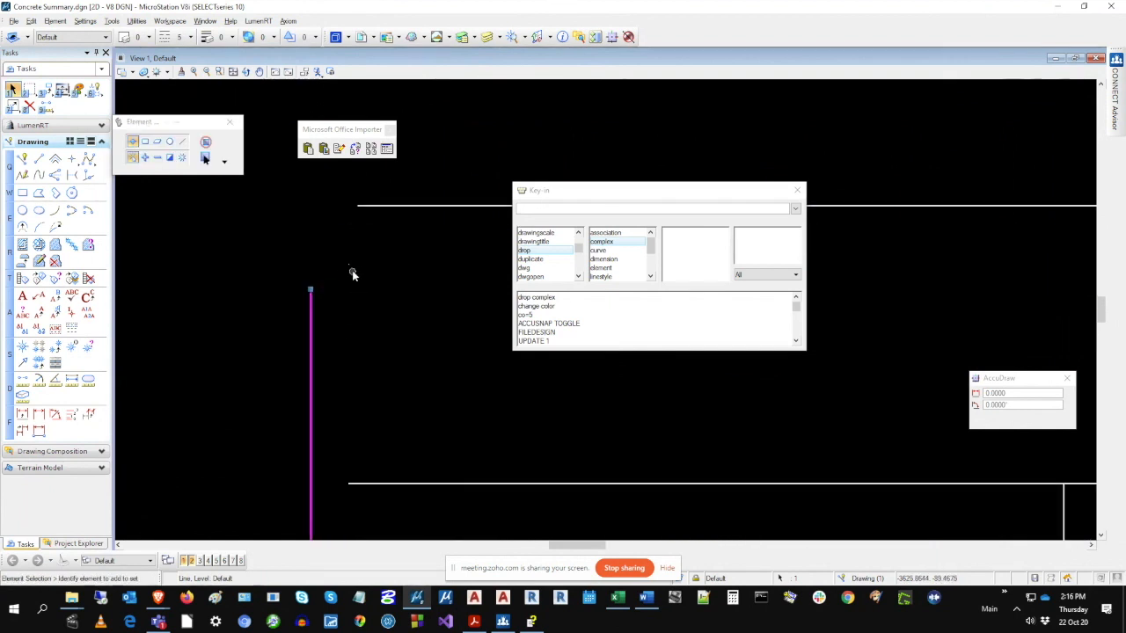
click(349, 263)
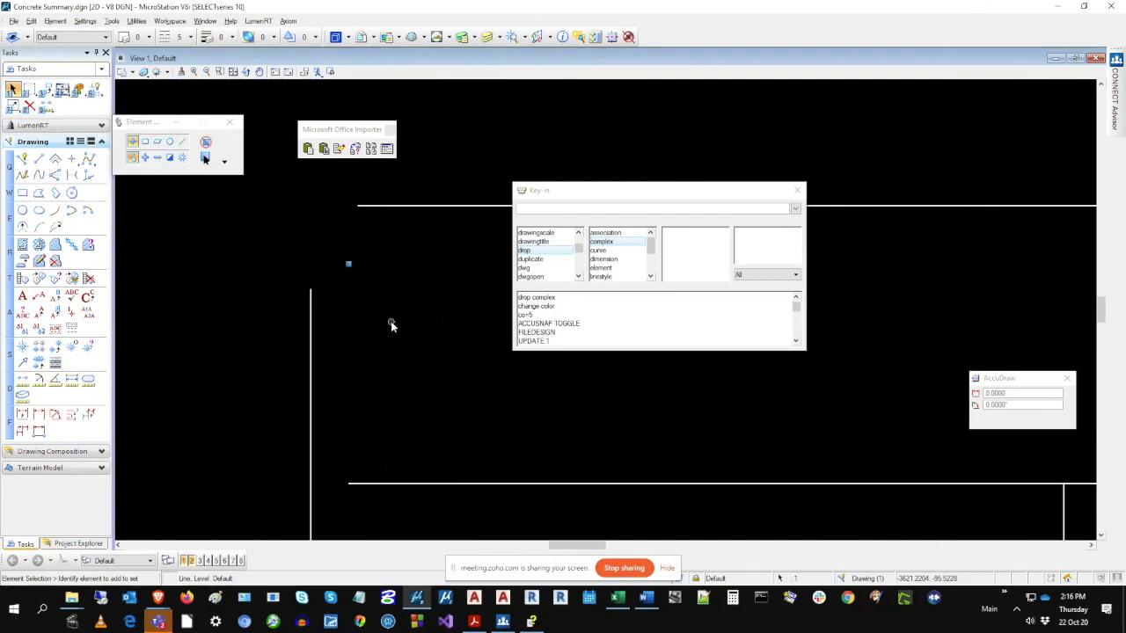
right_click(349, 267)
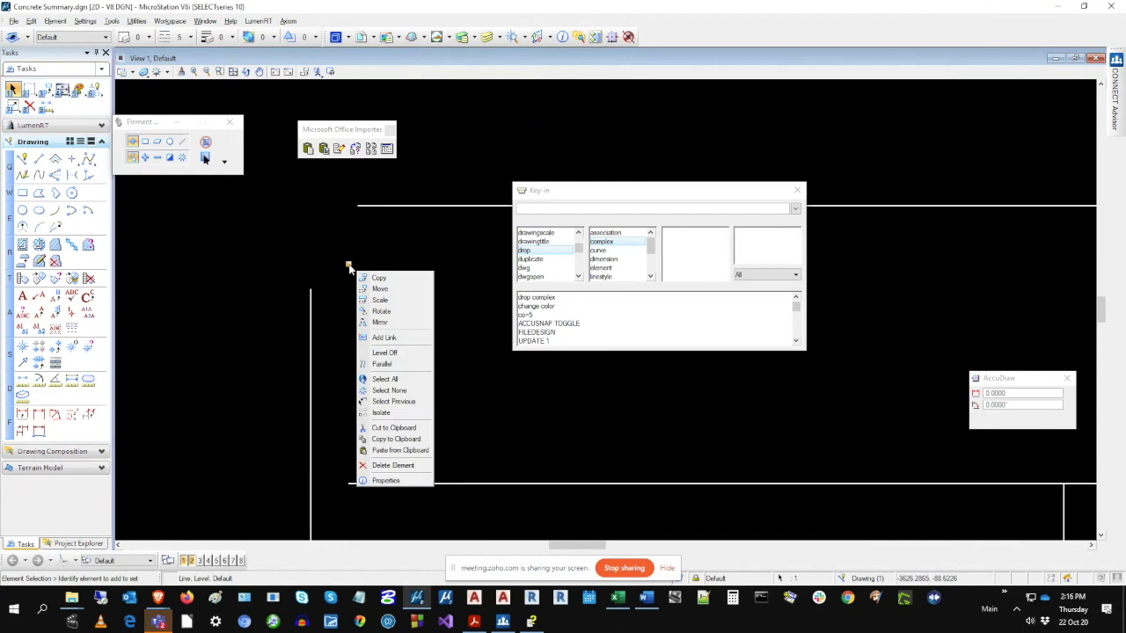
click(408, 482)
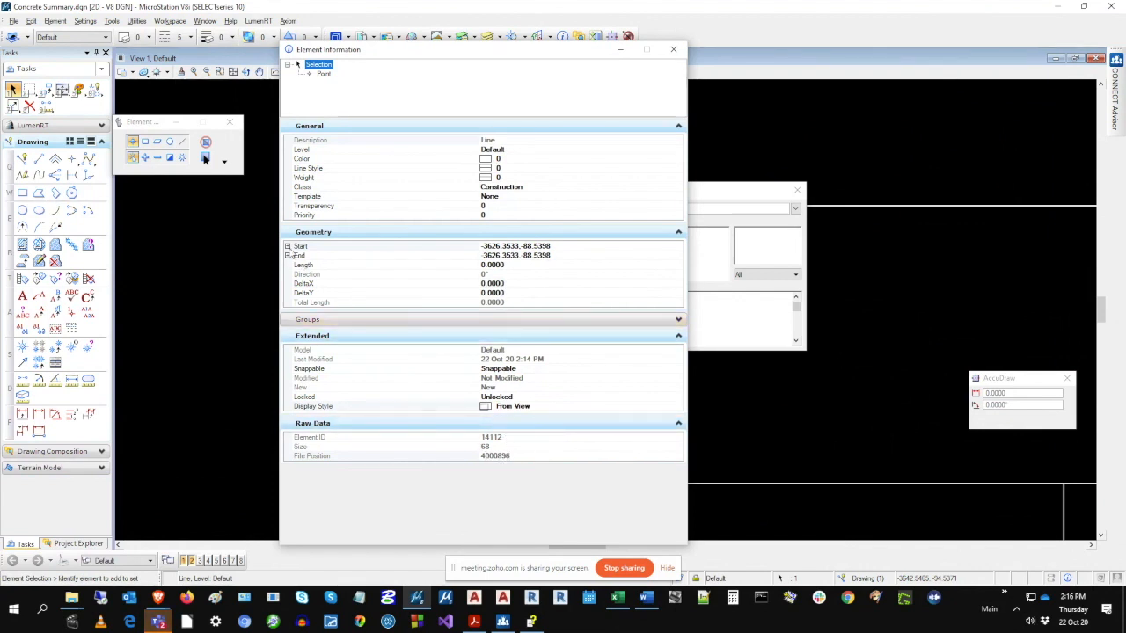
click(287, 248)
click(287, 274)
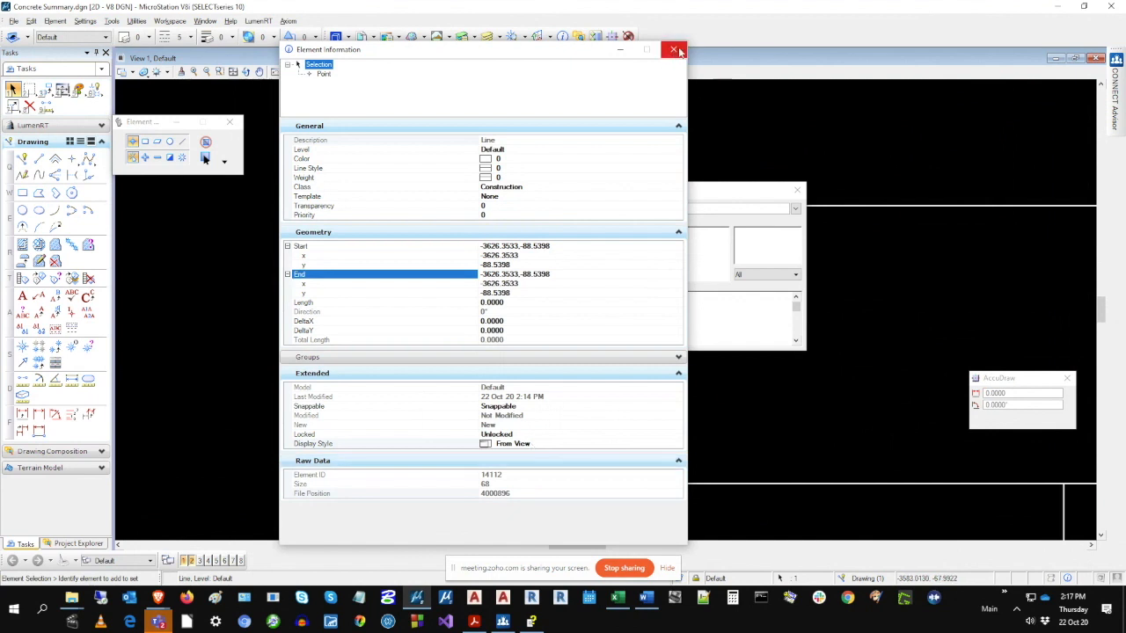
click(323, 74)
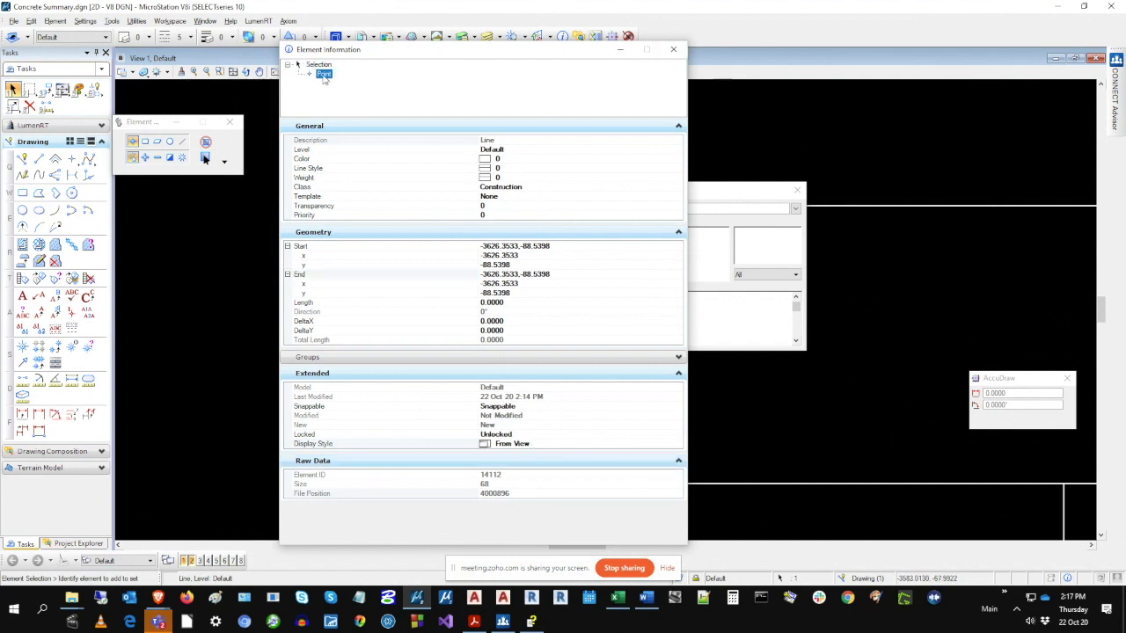
click(682, 50)
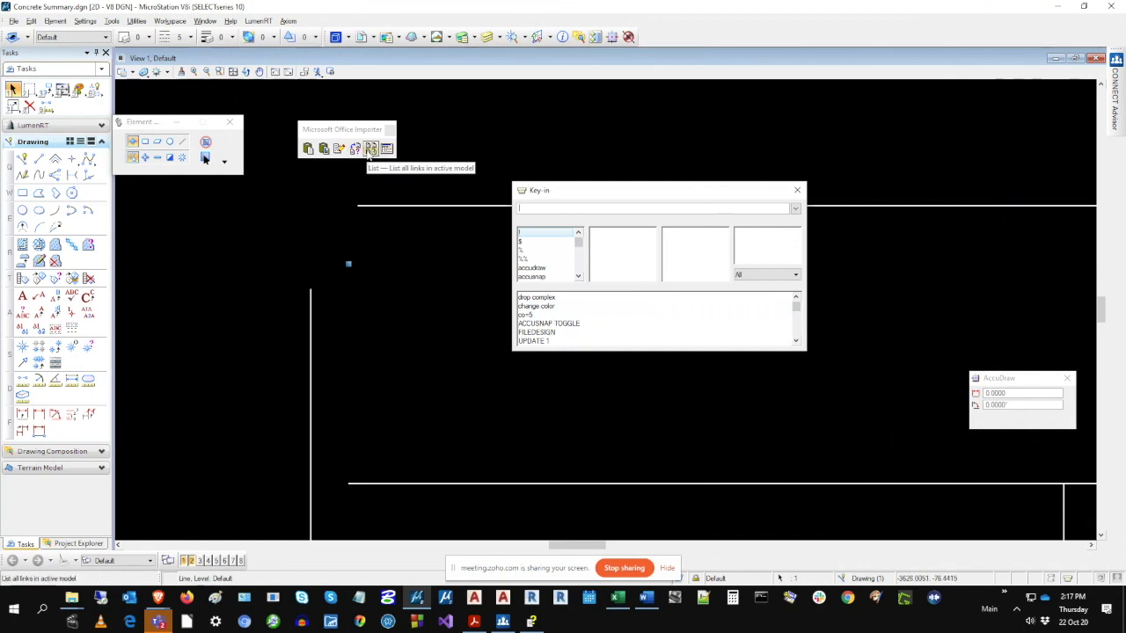
List all Microsoft Office Importer links in the active model and close the list.
click(370, 150)
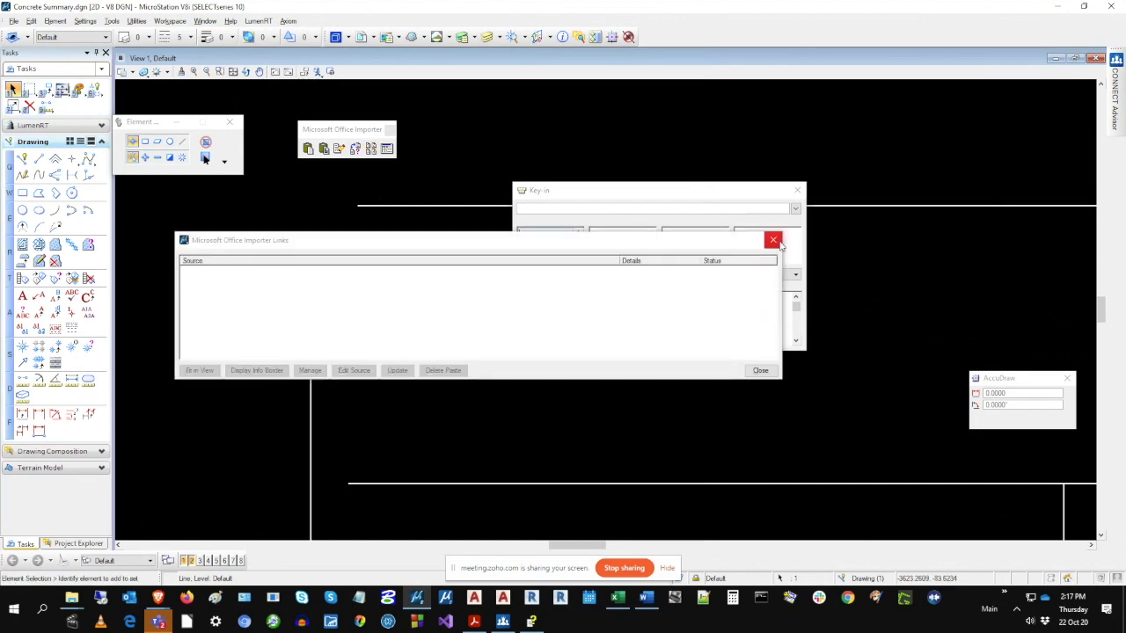
click(774, 239)
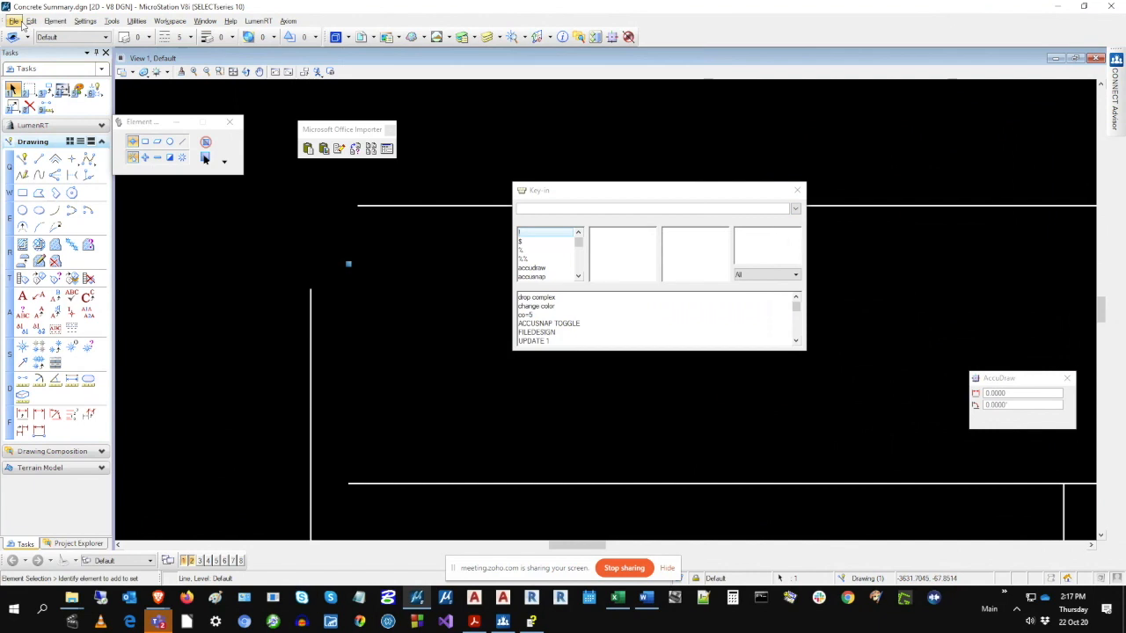
Undo the moves of the table's two border lines and the drop of the table cell.
click(30, 20)
click(31, 33)
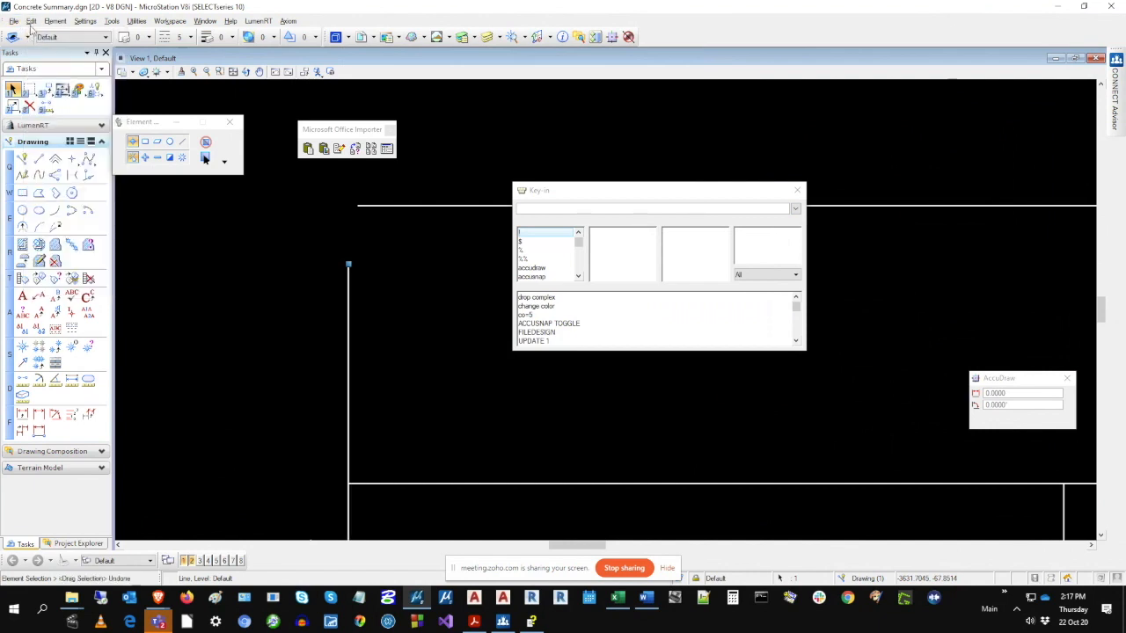
click(31, 20)
click(36, 33)
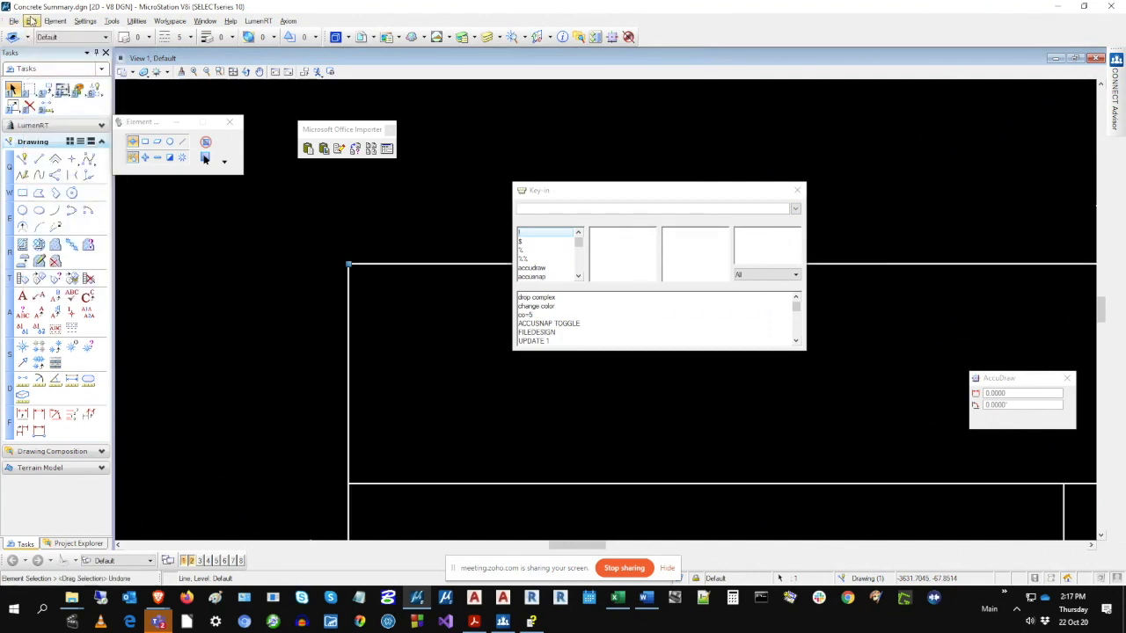
click(31, 20)
click(38, 33)
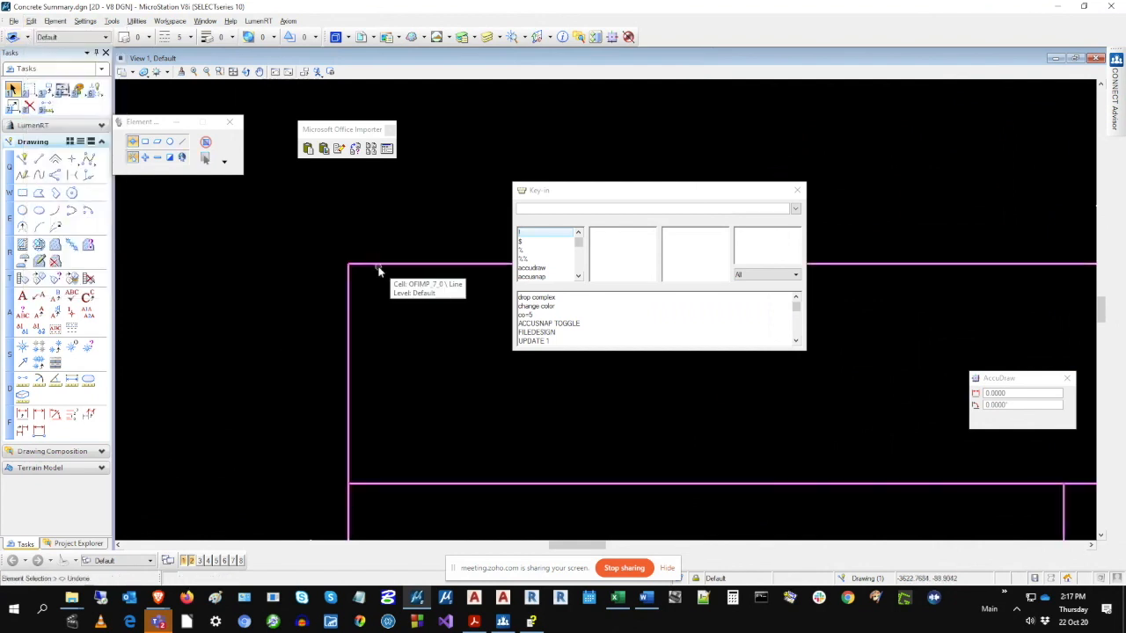
List the Microsoft Office Importer links again and display the info border for the Concrete Summary.xlsx link, closing the Key-in dialog.
click(362, 148)
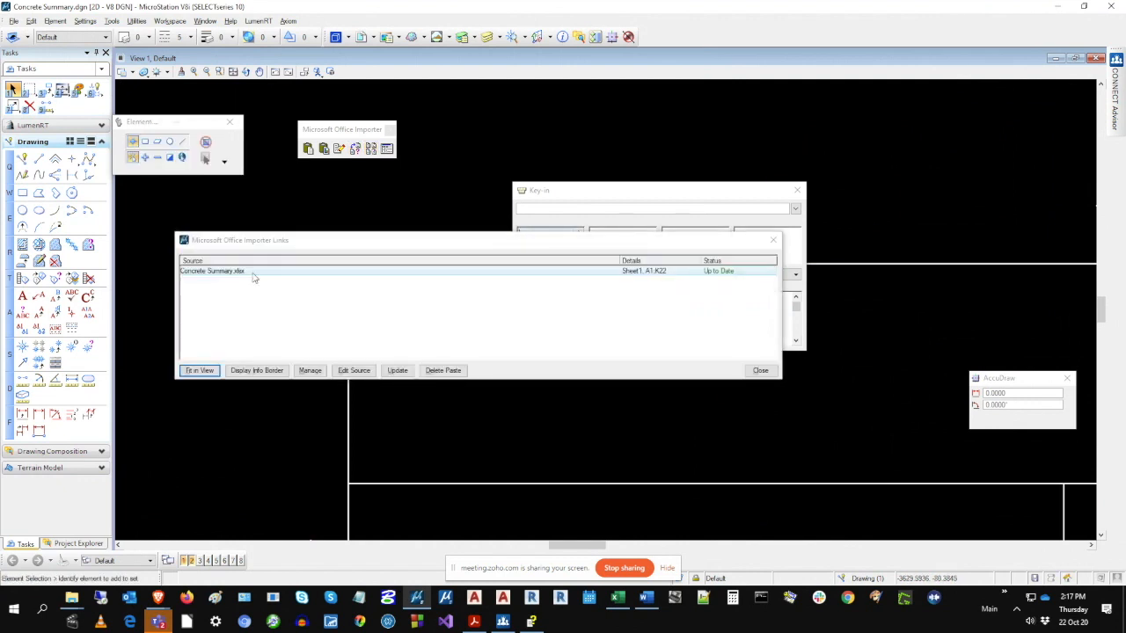
click(250, 373)
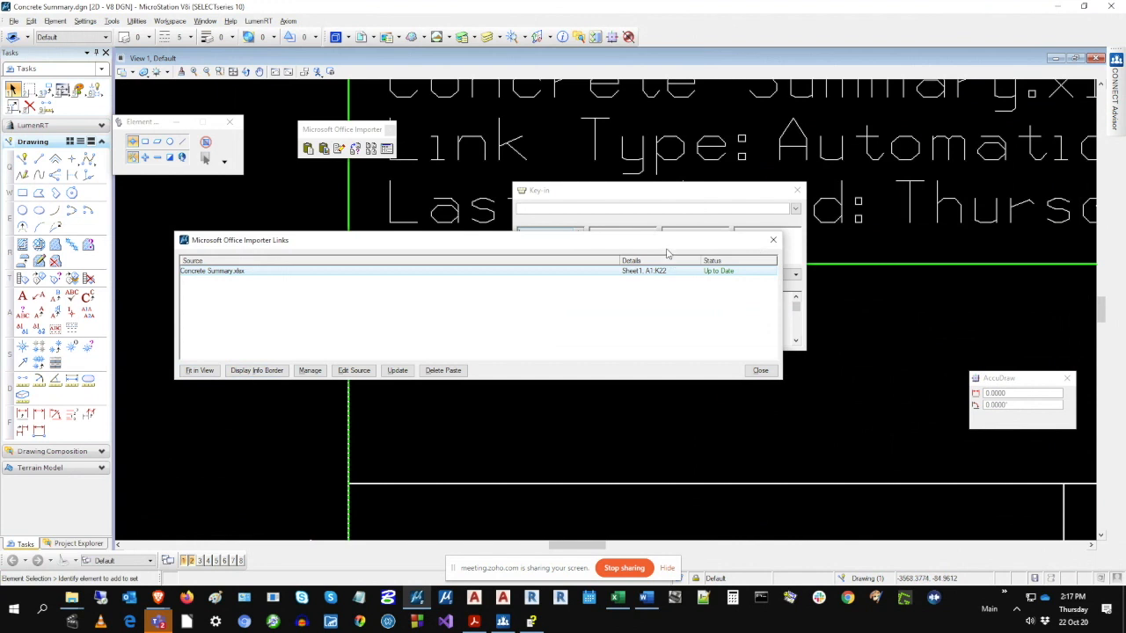
drag(666, 253, 693, 323)
scroll(1085, 235, down, 3)
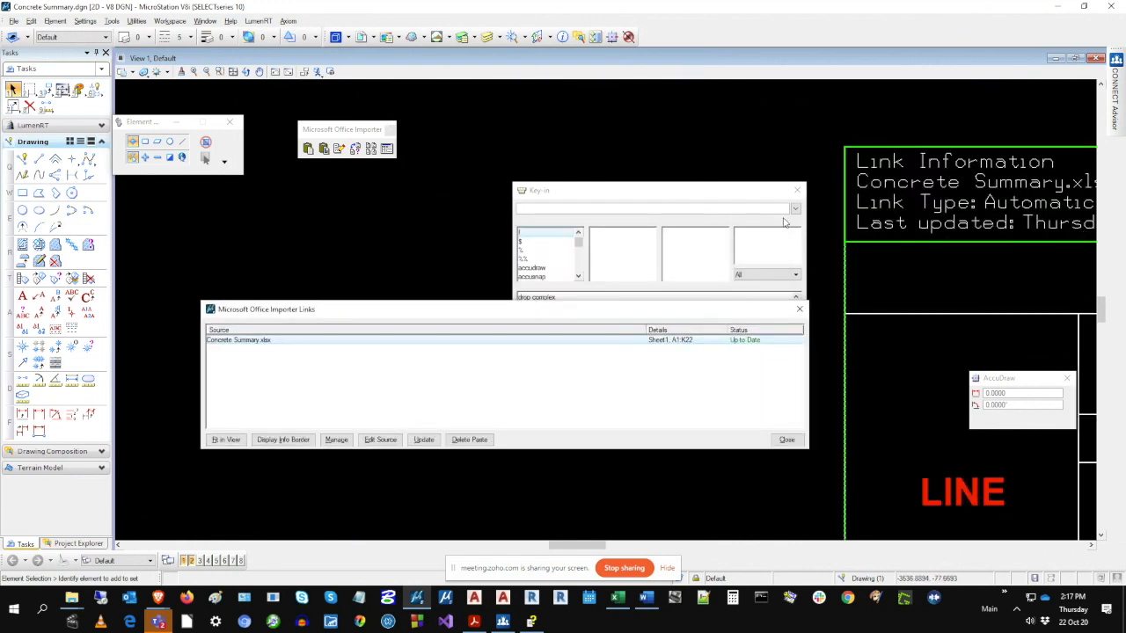
click(796, 190)
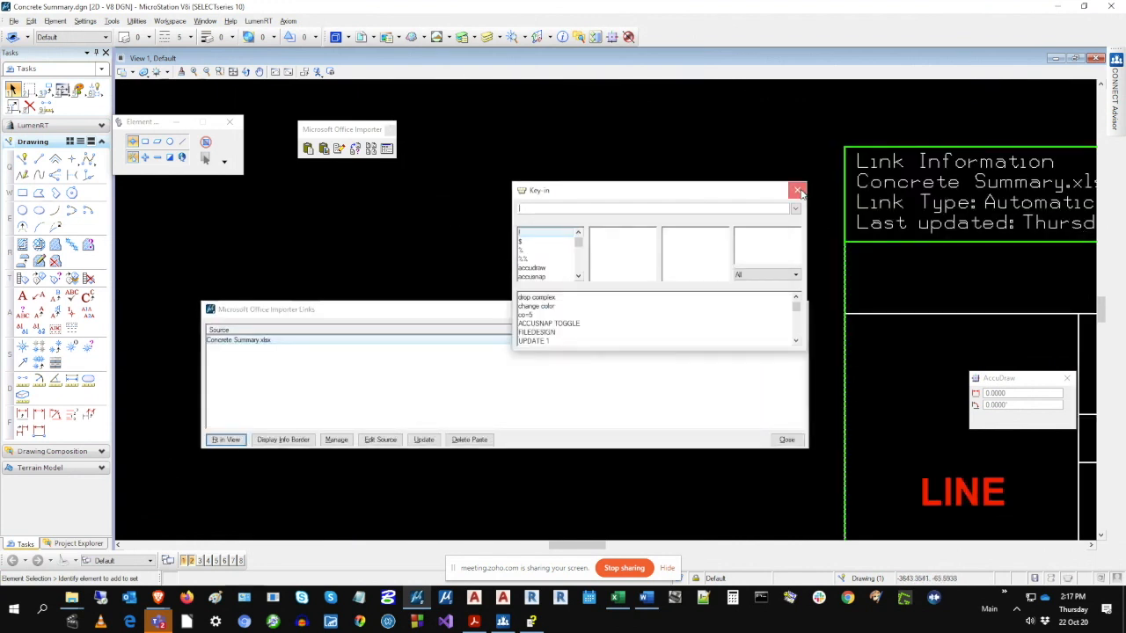
Clear the dialogs away from the concrete summary table and examine the link information shown above it.
click(233, 74)
mouse_move(328, 311)
mouse_down()
mouse_move(875, 304)
mouse_move(936, 290)
mouse_up()
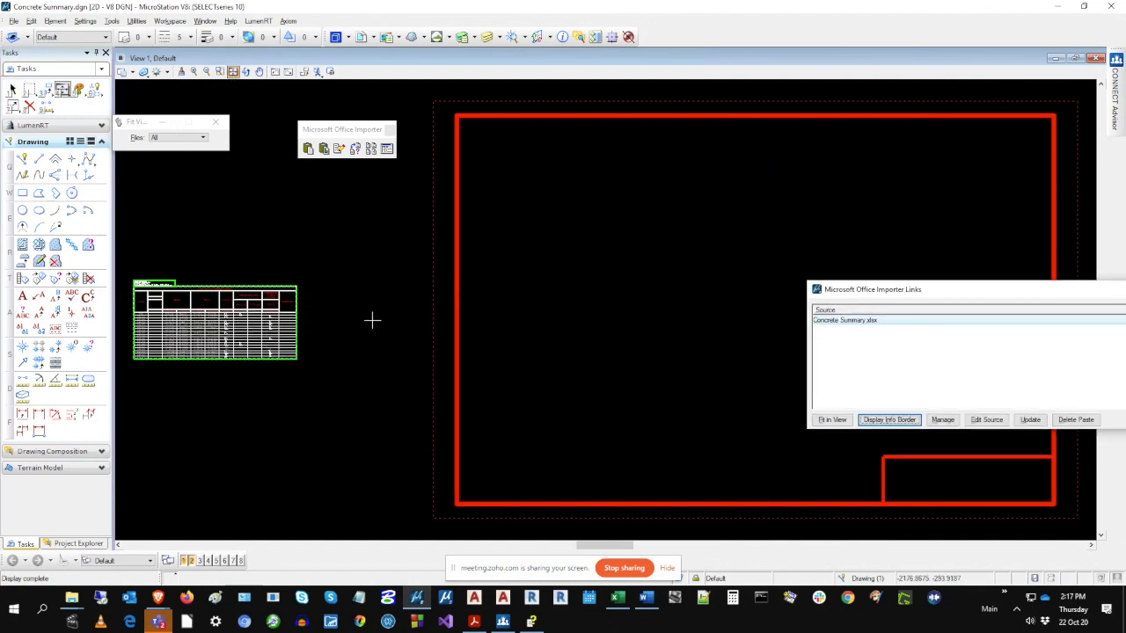
scroll(121, 317, up, 3)
scroll(120, 316, up, 2)
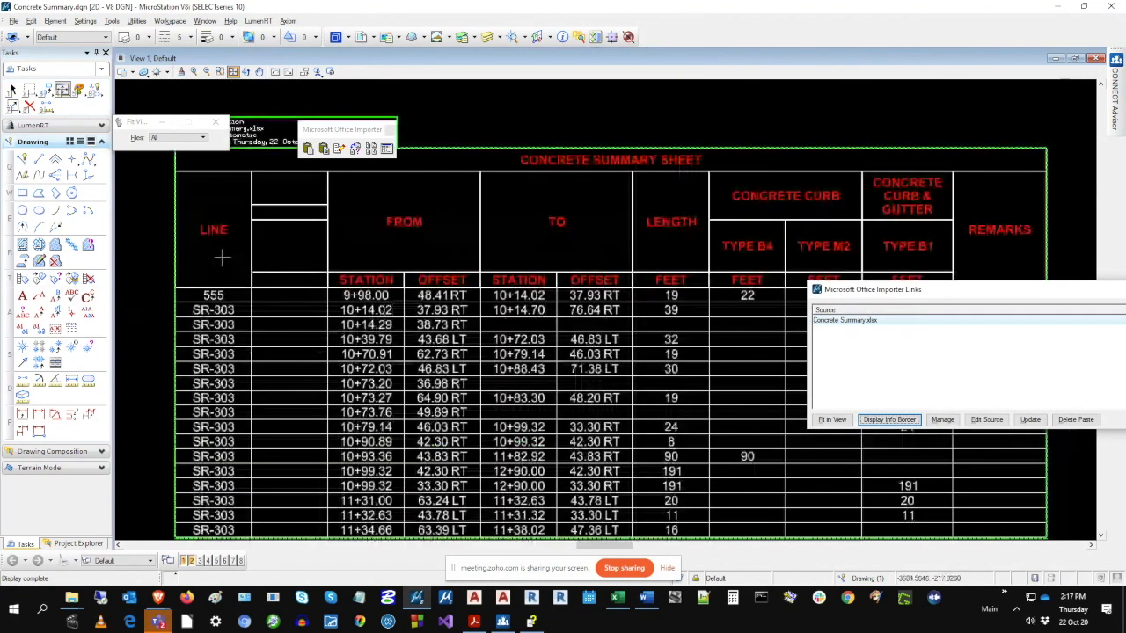
drag(140, 128, 128, 325)
drag(356, 128, 551, 106)
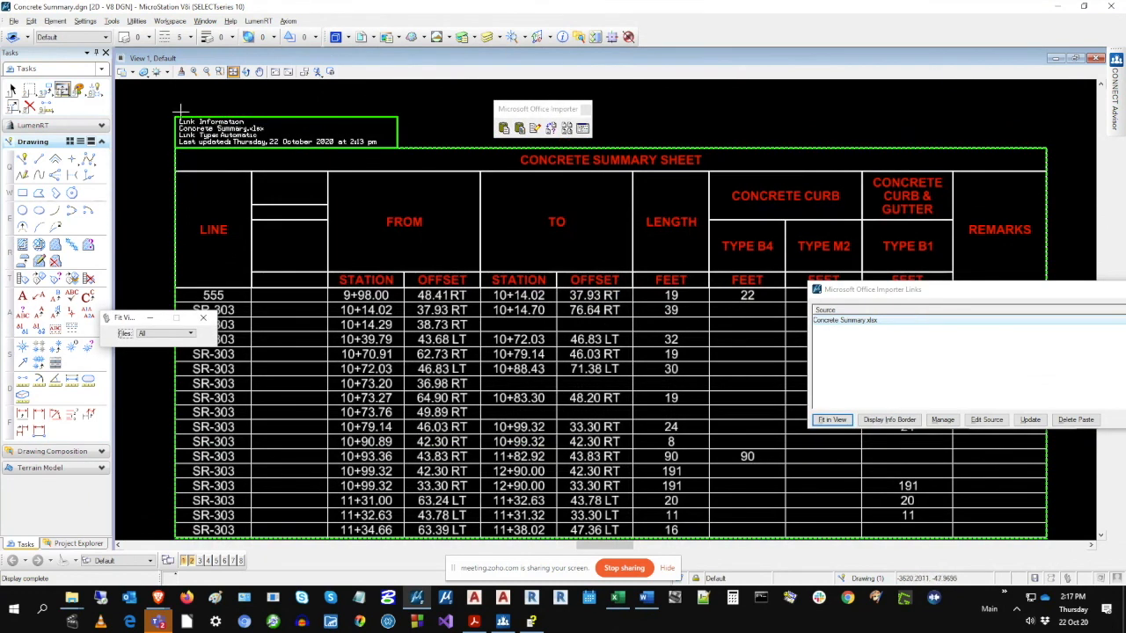
scroll(174, 109, up, 2)
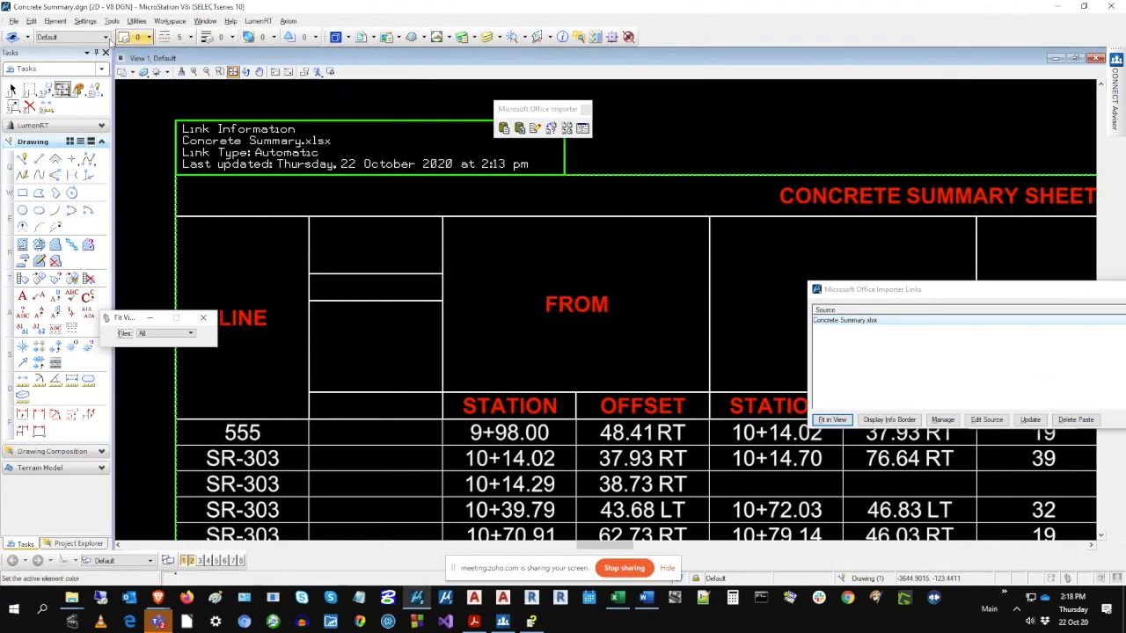
Examine the tags defined in the office_ole_link and office_ole_link_1 tag sets, and close the tag sets and the links list.
click(55, 20)
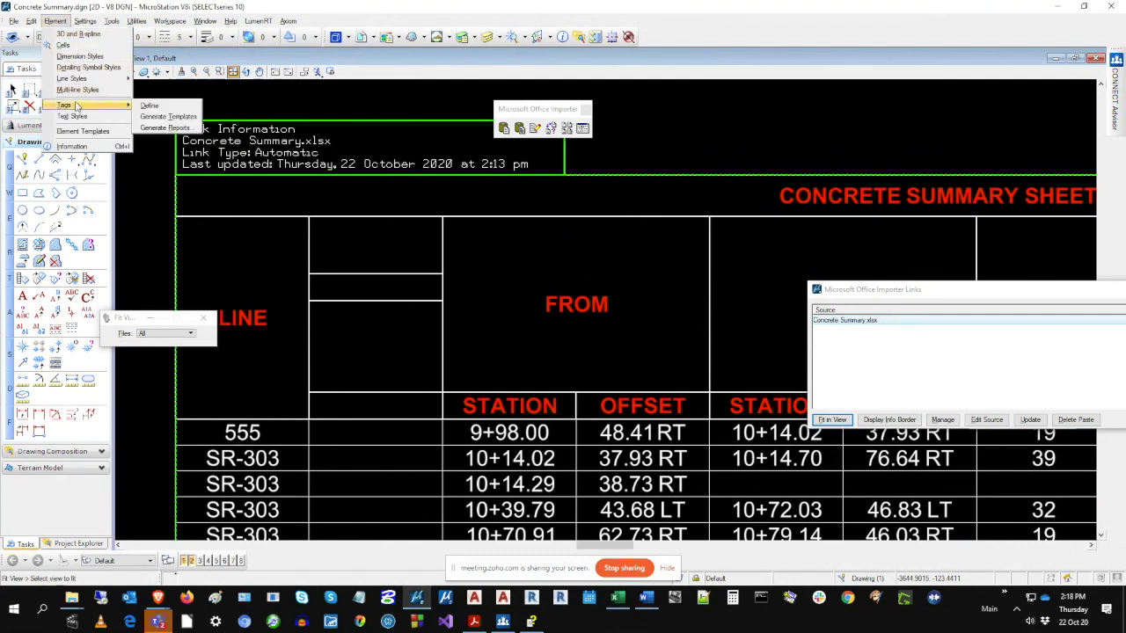
mouse_move(114, 105)
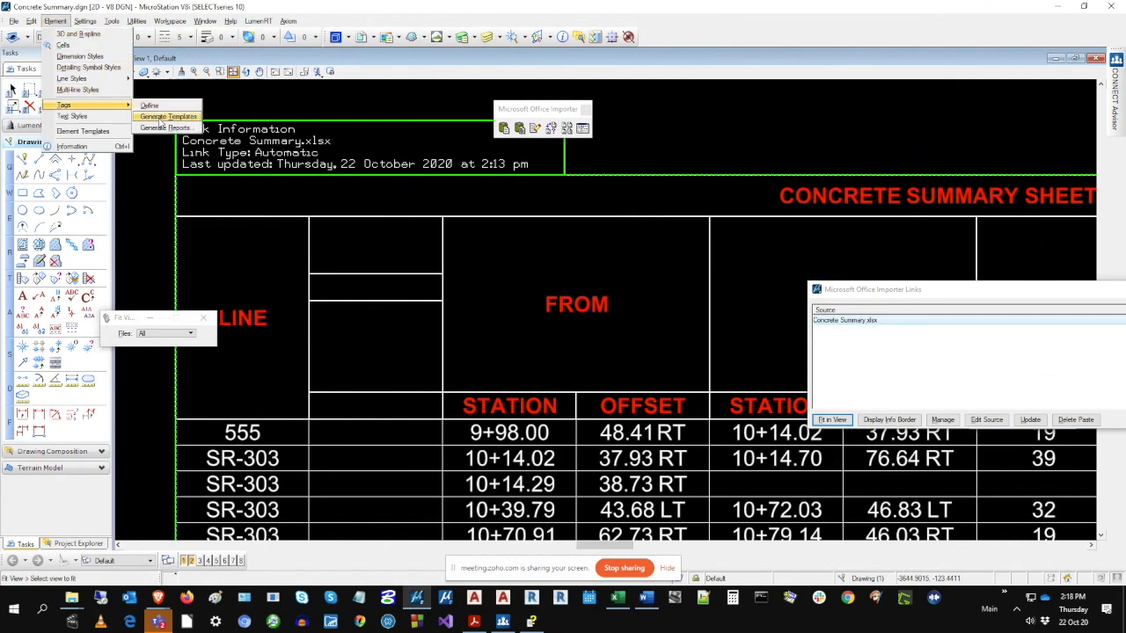
click(149, 106)
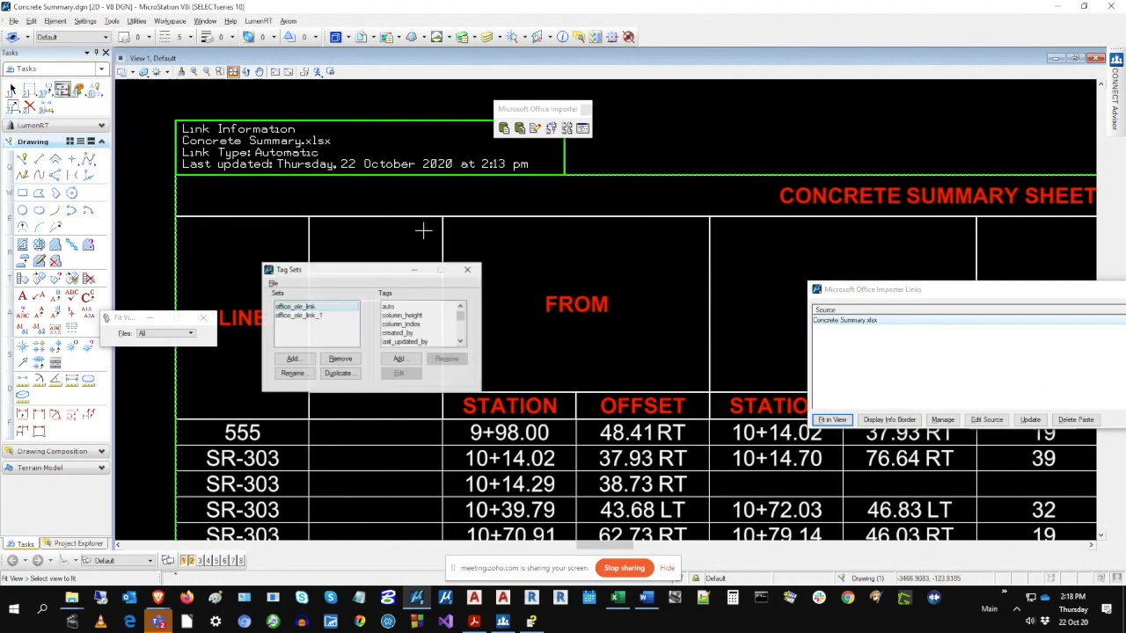
click(327, 317)
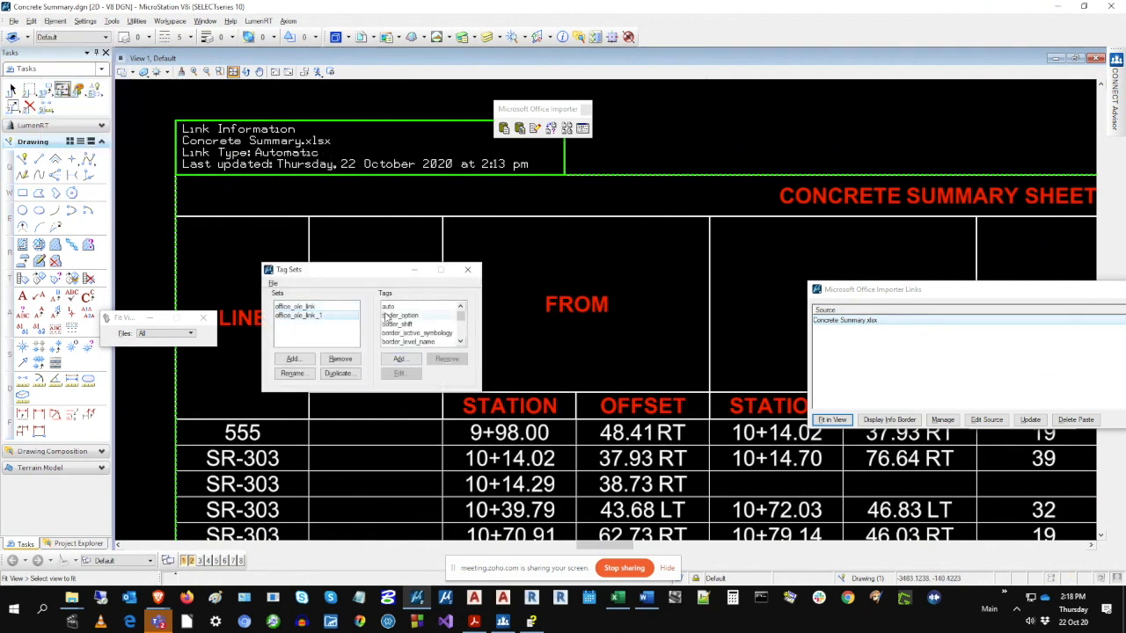
click(333, 309)
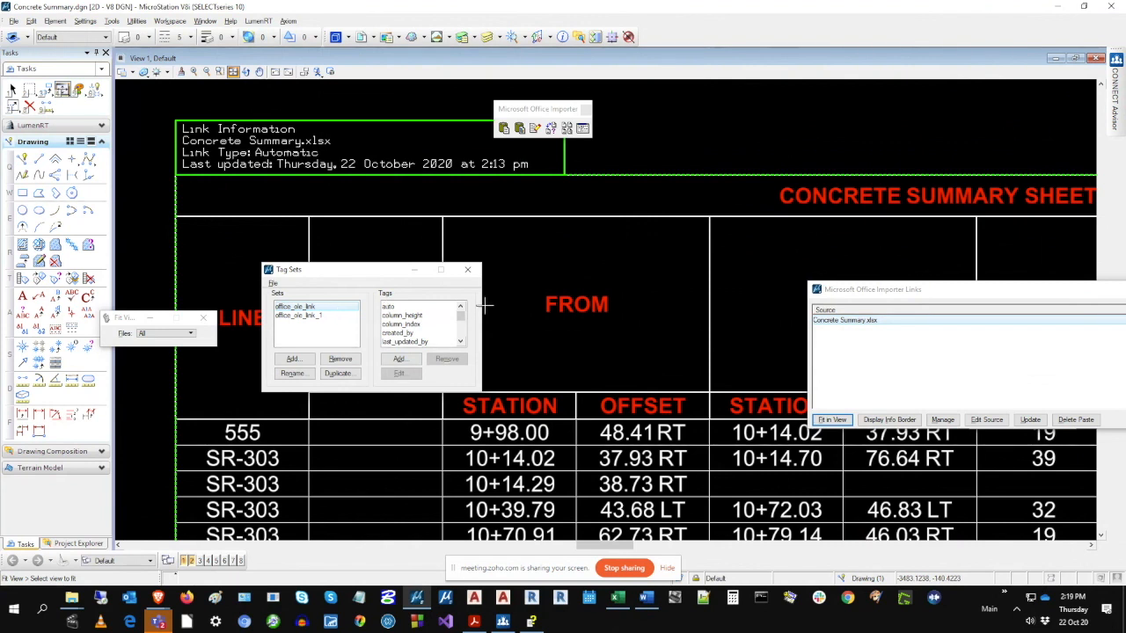
click(468, 270)
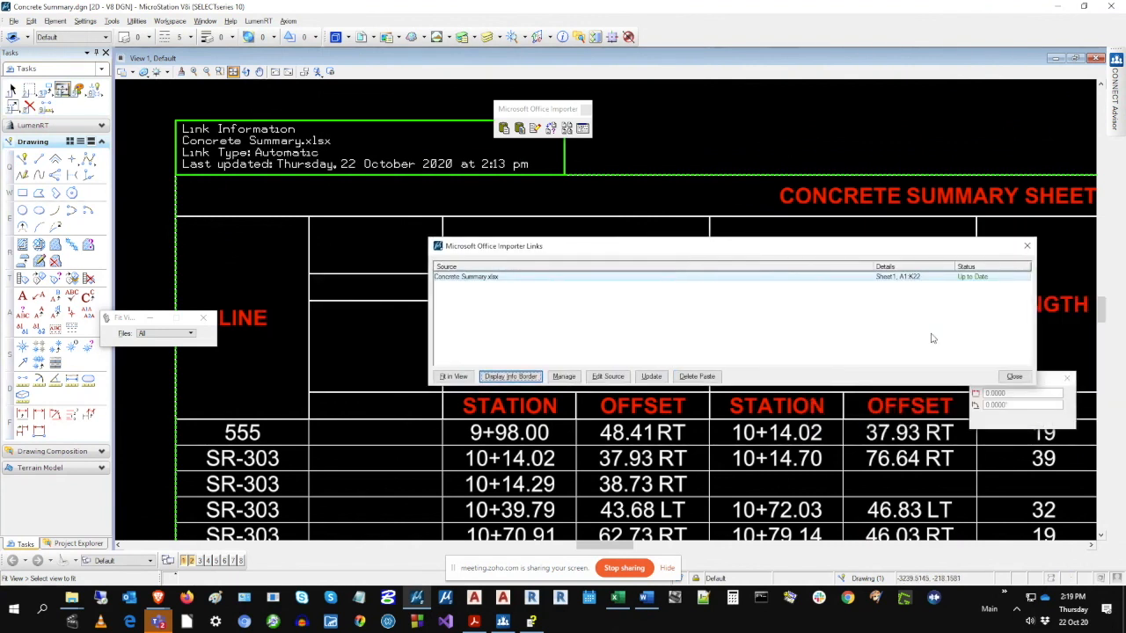
click(1014, 378)
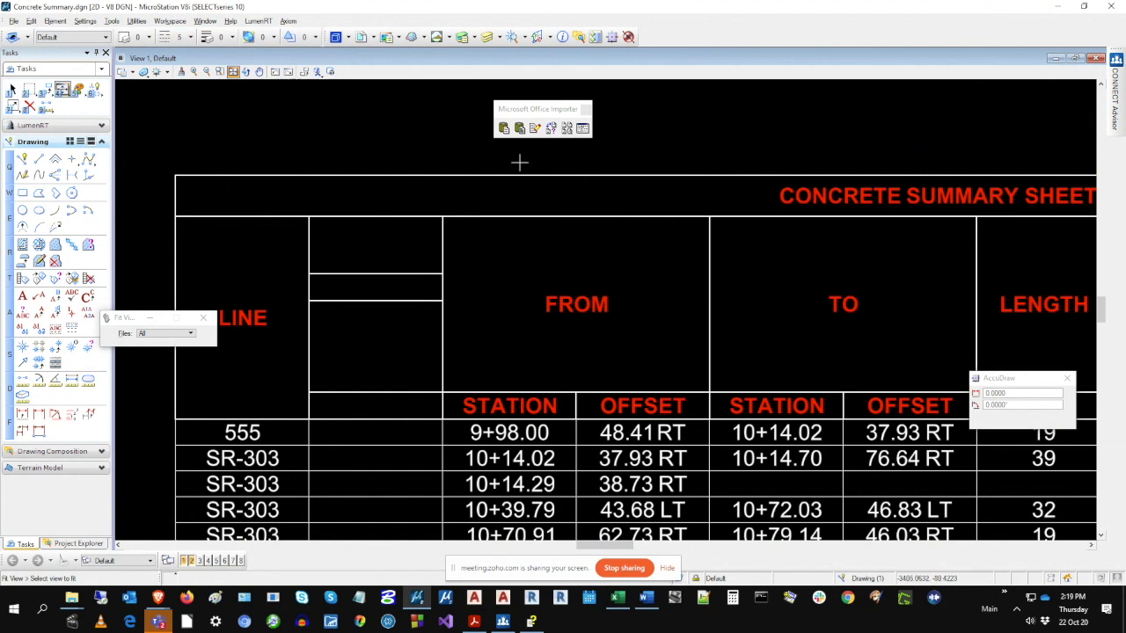
Switch to Word and copy General Notes -- USTN.docx from its title through the first paragraph after the stream buffer table.
click(31, 20)
click(434, 150)
click(234, 74)
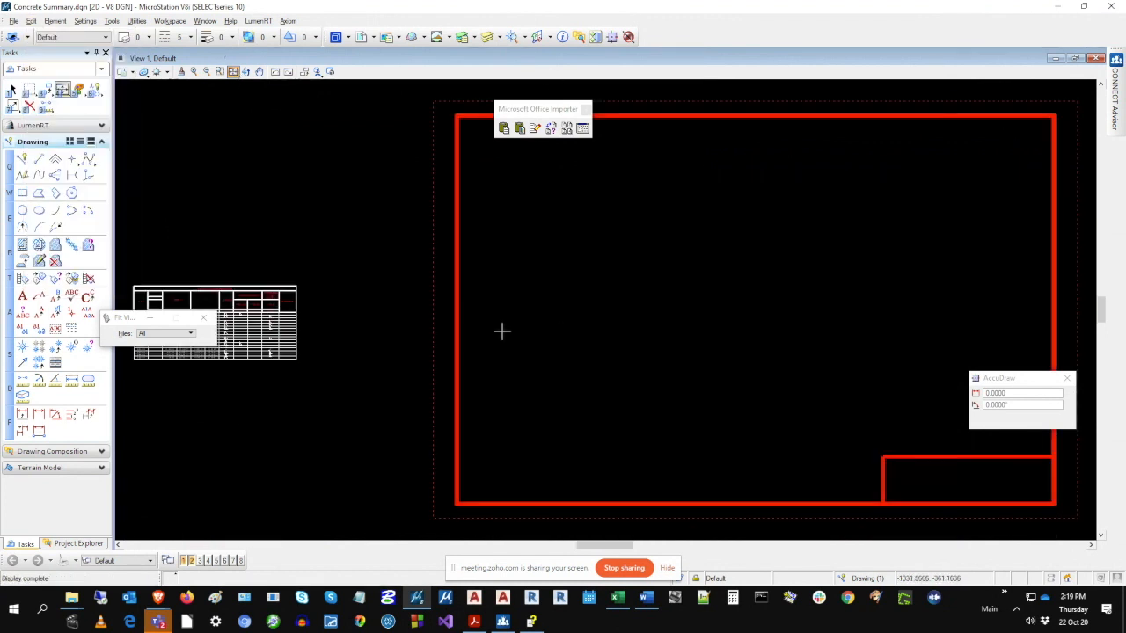
scroll(138, 349, up, 5)
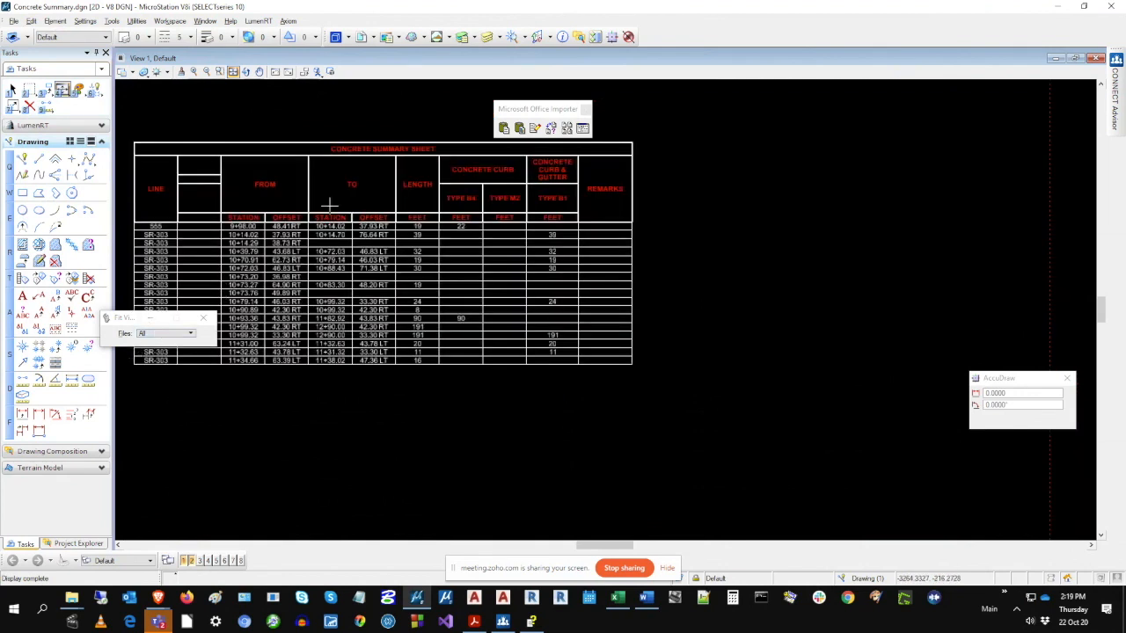
click(1100, 526)
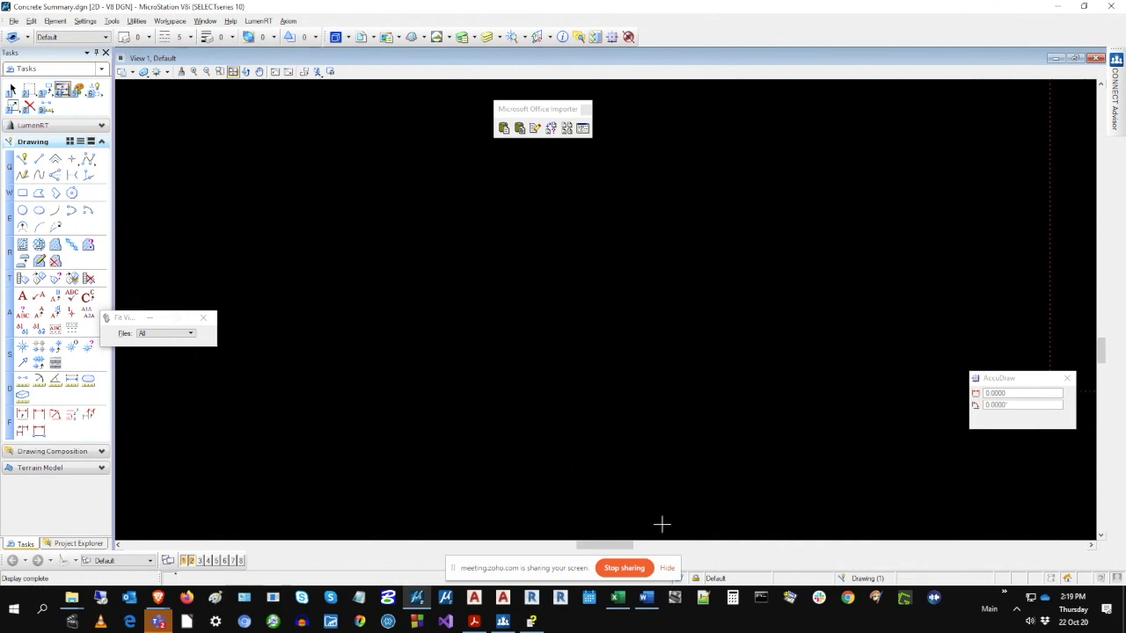
click(646, 599)
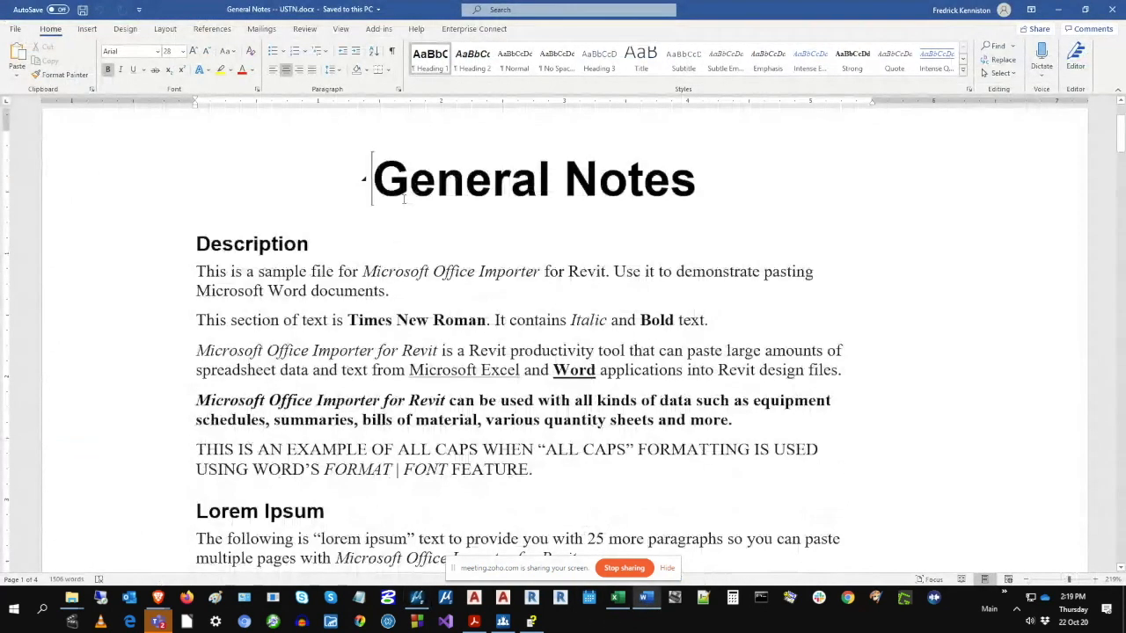
scroll(520, 279, down, 6)
scroll(520, 278, down, 15)
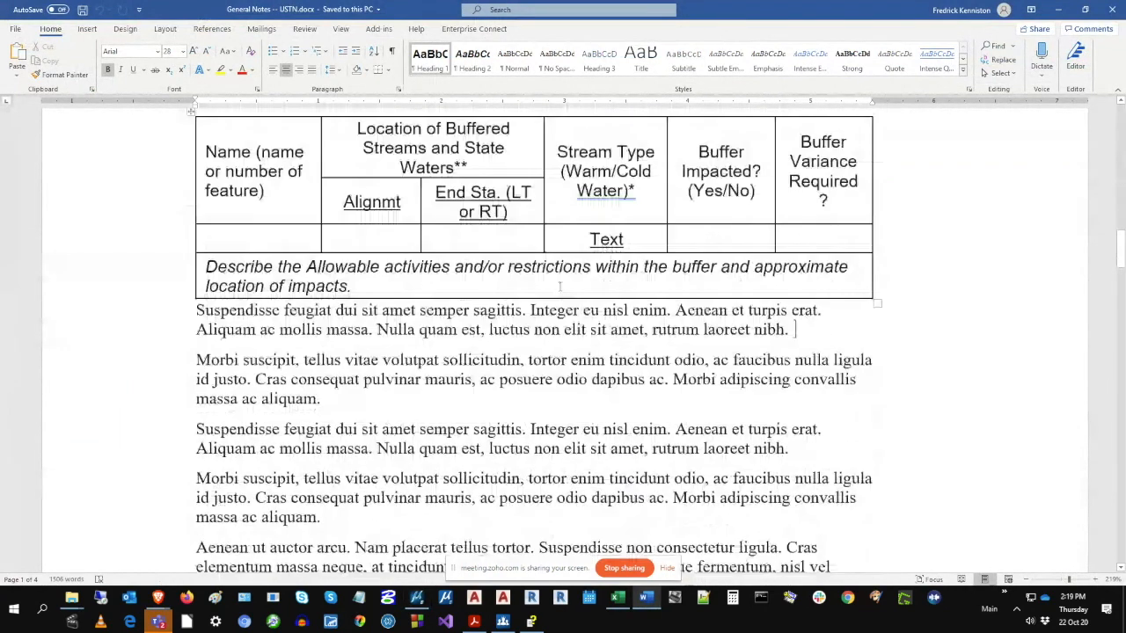
scroll(559, 287, down, 1)
shift+click(816, 307)
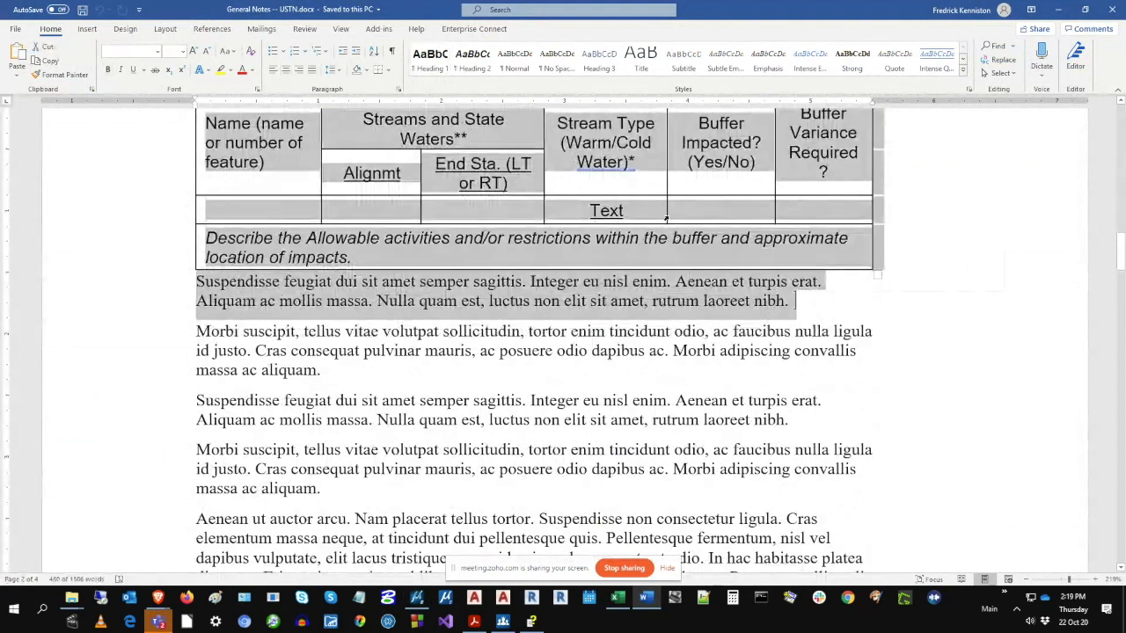
right_click(665, 219)
click(734, 247)
Look through the copied section of the General Notes document, including its formatted text, numbered and bulleted lists, and table.
scroll(726, 279, up, 9)
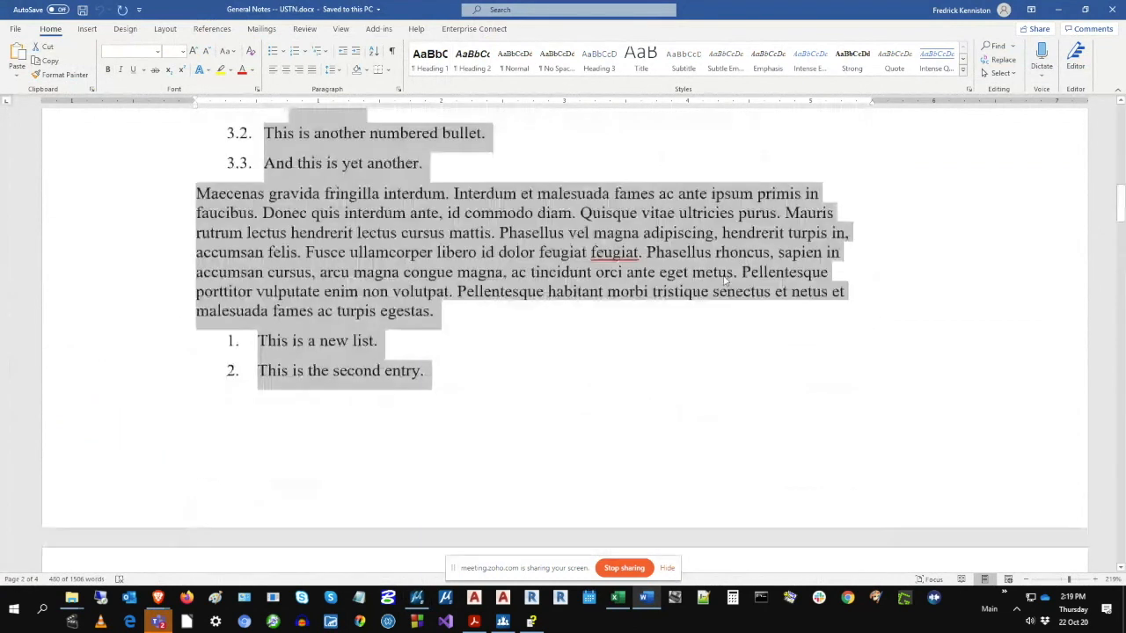
scroll(726, 280, up, 10)
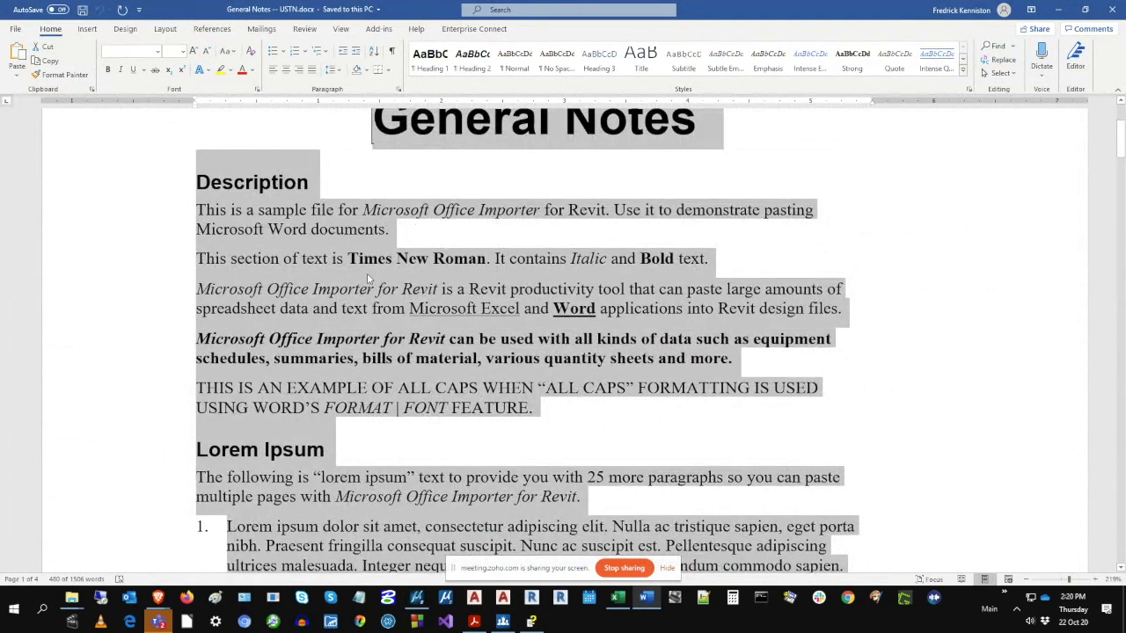
scroll(699, 290, up, 1)
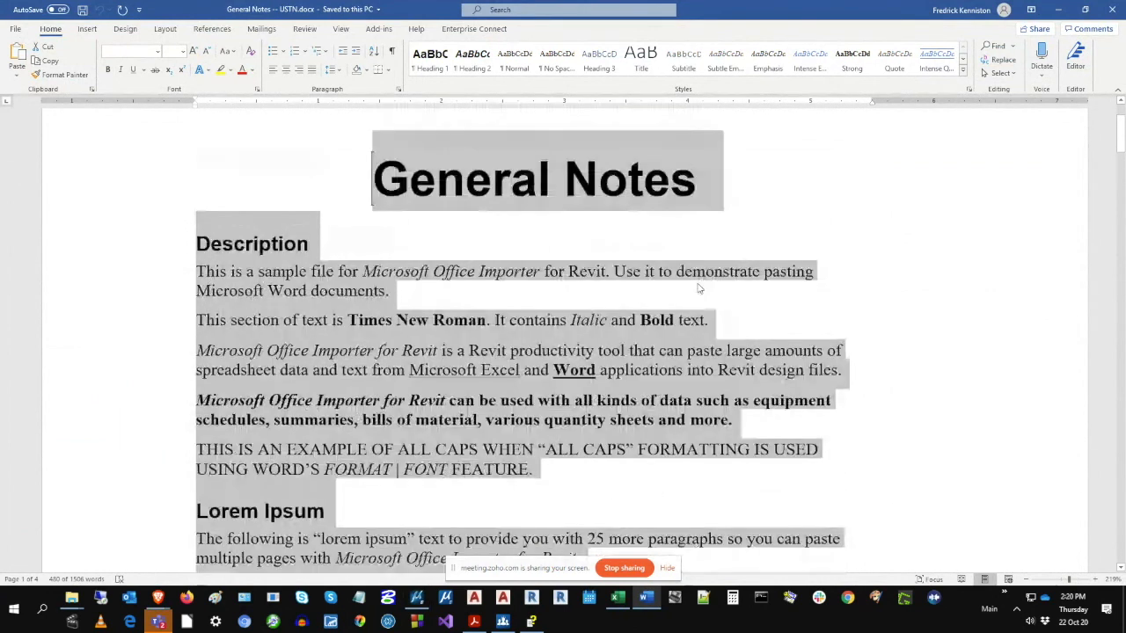
scroll(539, 307, down, 1)
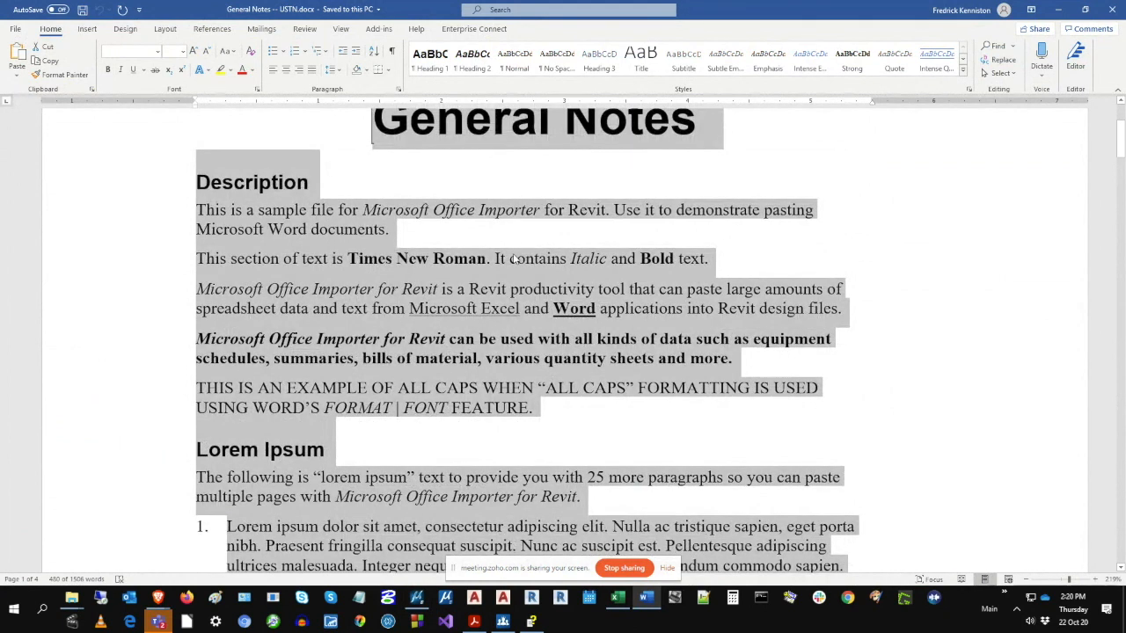
scroll(510, 262, down, 5)
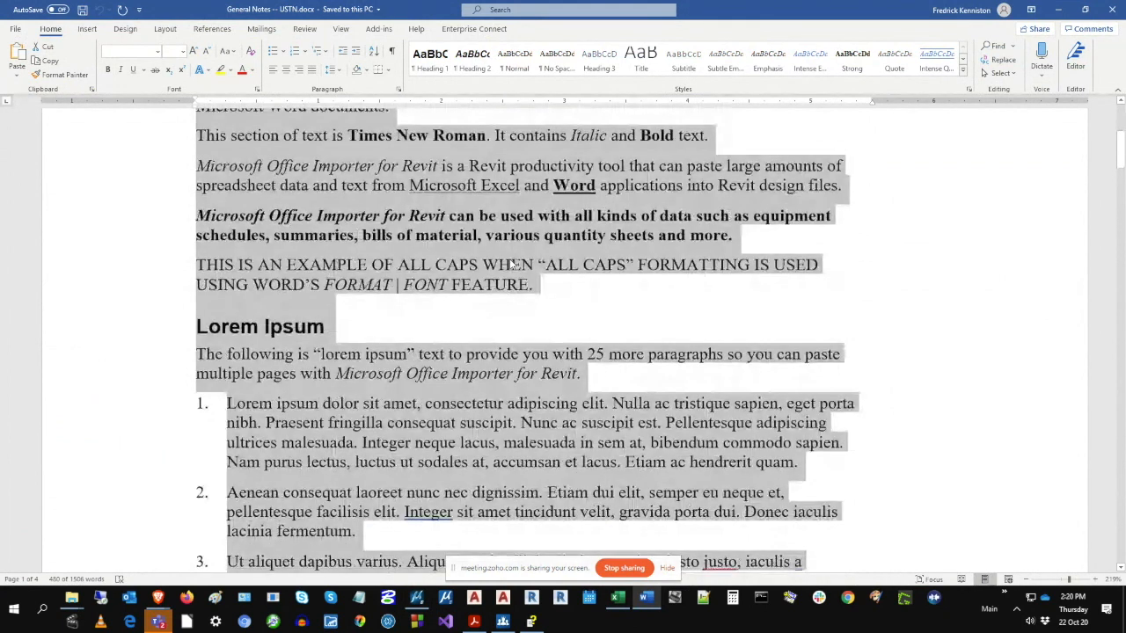
scroll(510, 262, down, 2)
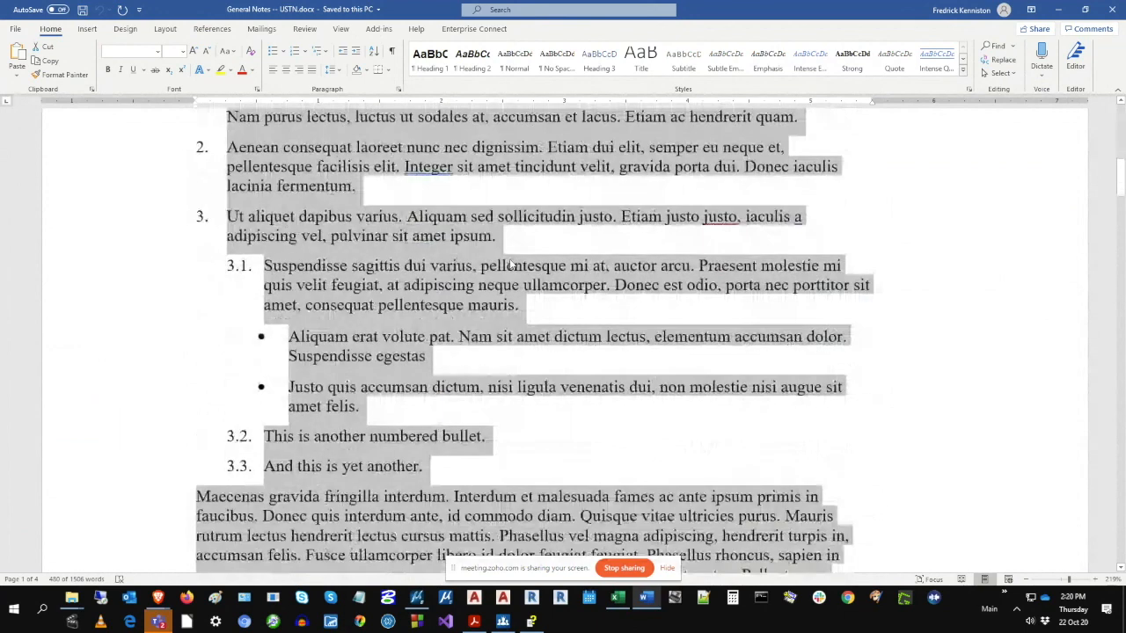
scroll(275, 268, down, 1)
scroll(275, 267, down, 10)
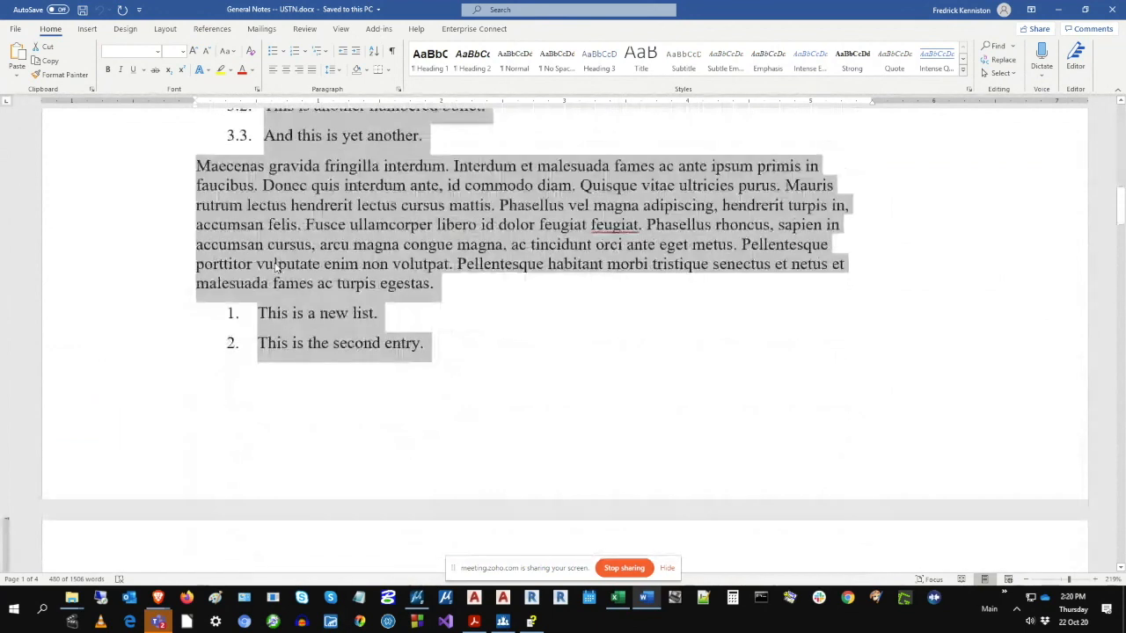
scroll(275, 267, down, 1)
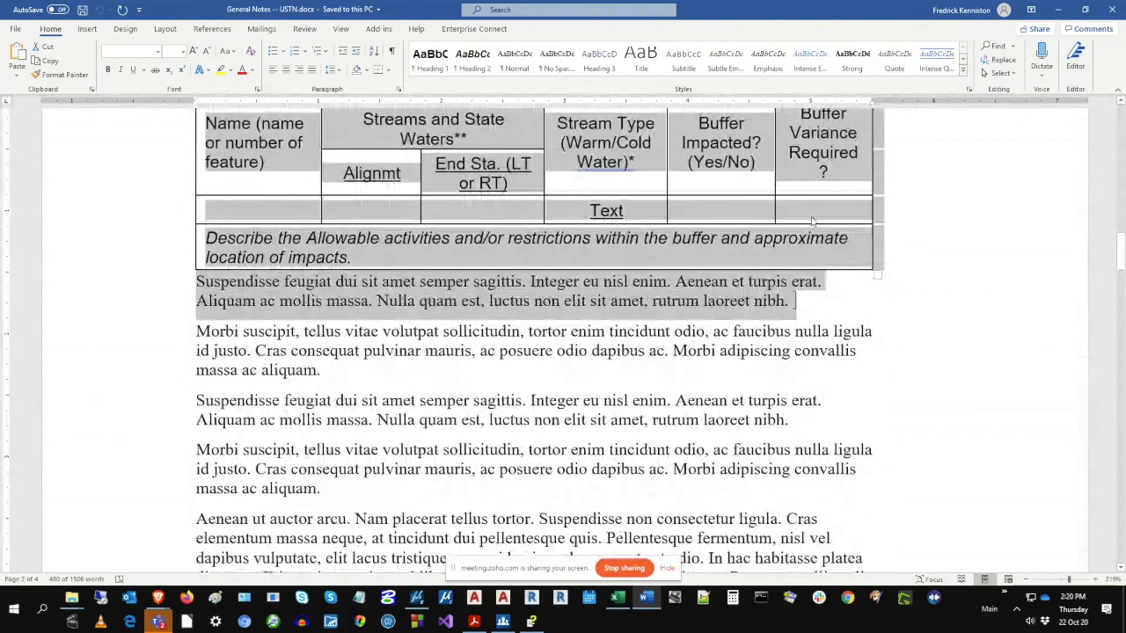
Switch back to MicroStation and paste the copied Word content in the empty area below the concrete summary table, linked to the original document.
right_click(656, 243)
key(Escape)
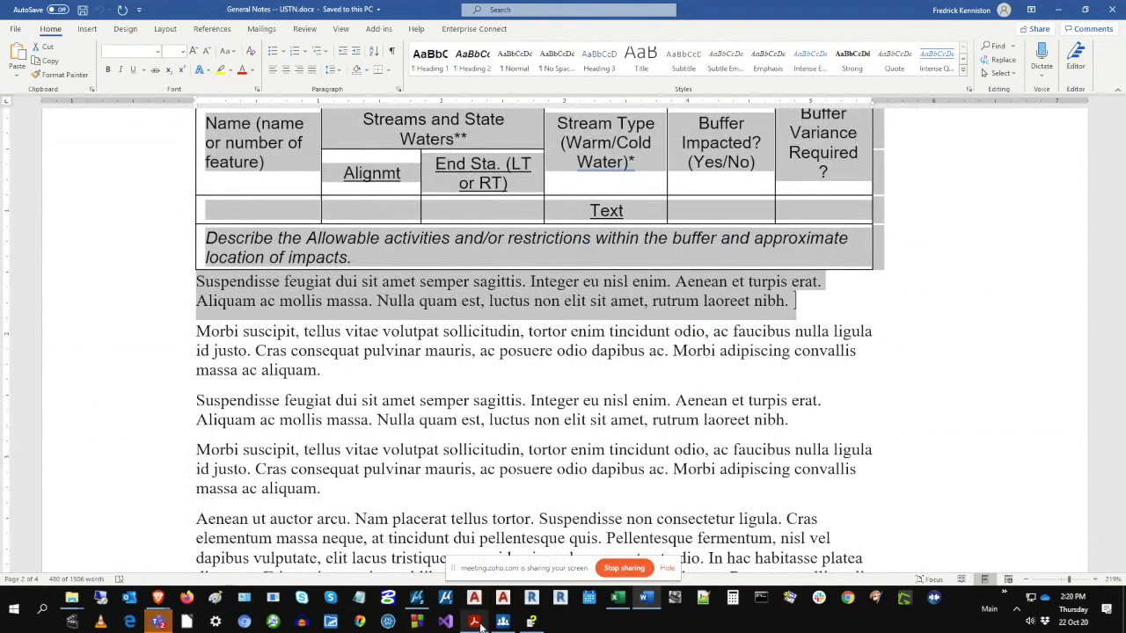
click(426, 604)
click(504, 128)
scroll(361, 191, down, 4)
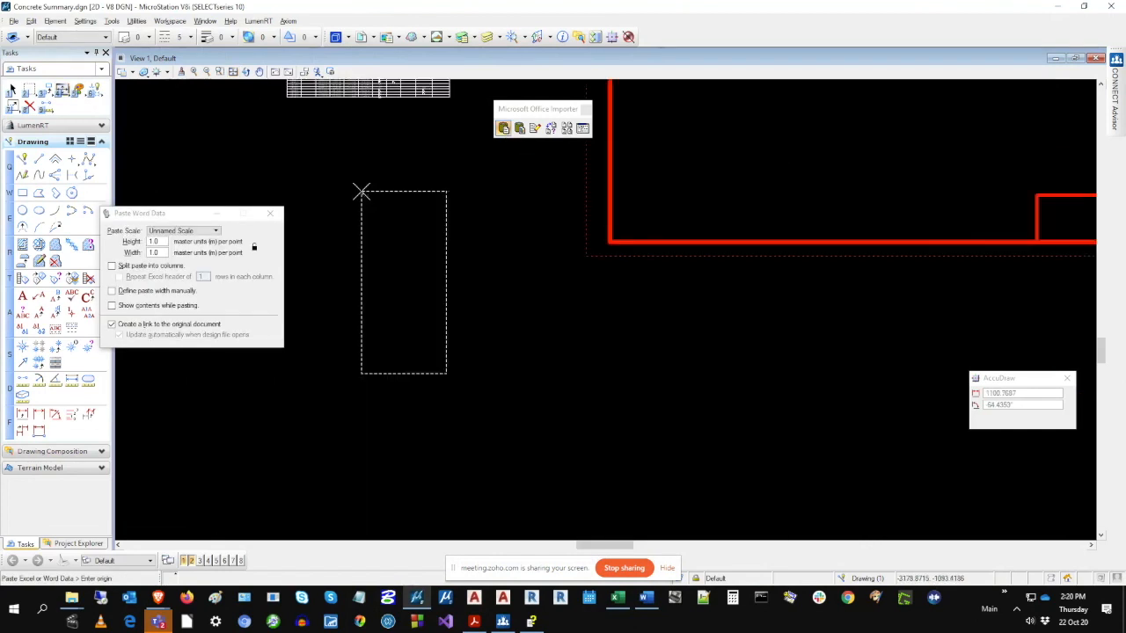
click(378, 290)
scroll(378, 290, up, 6)
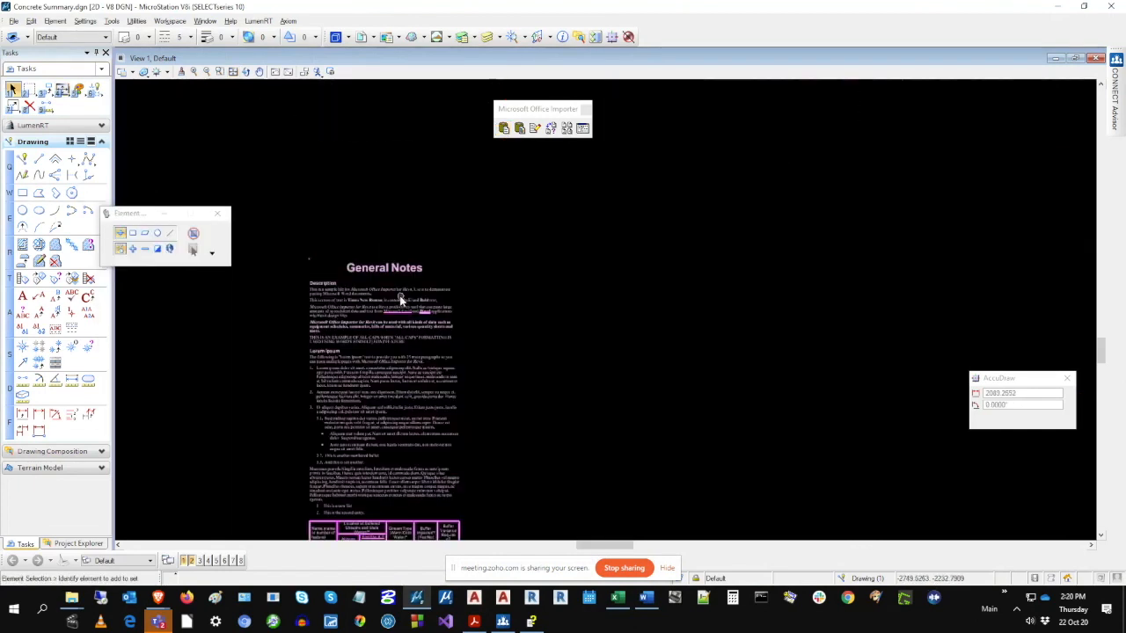
Look through the pasted General Notes content, from the description text and lists down to the stream buffer table and its closing paragraph.
click(1103, 537)
click(1103, 537)
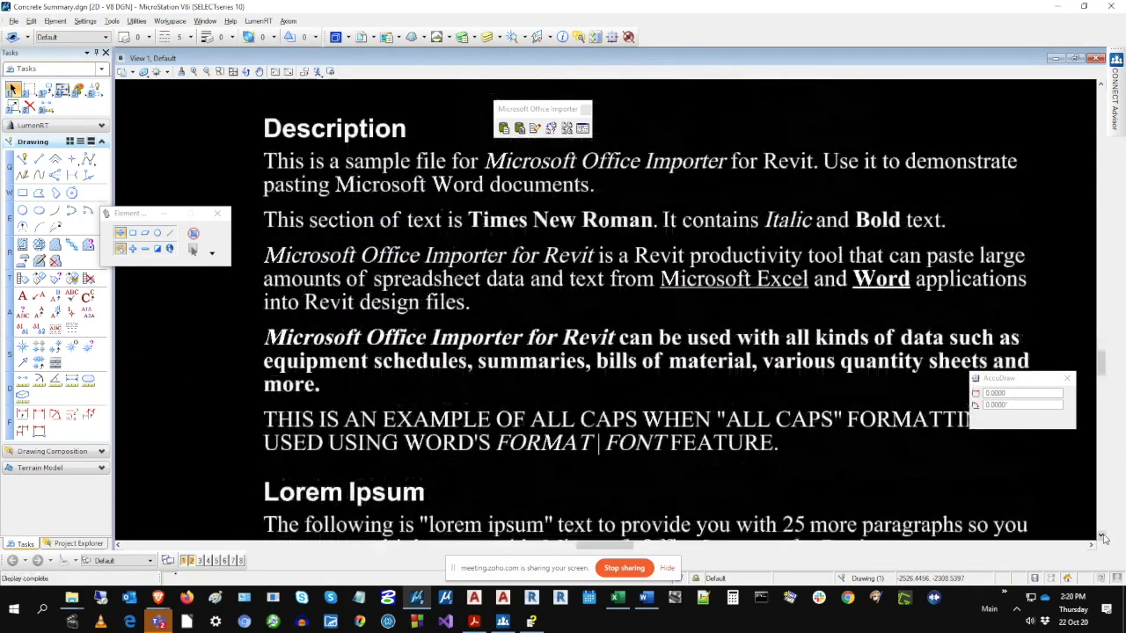
click(1103, 536)
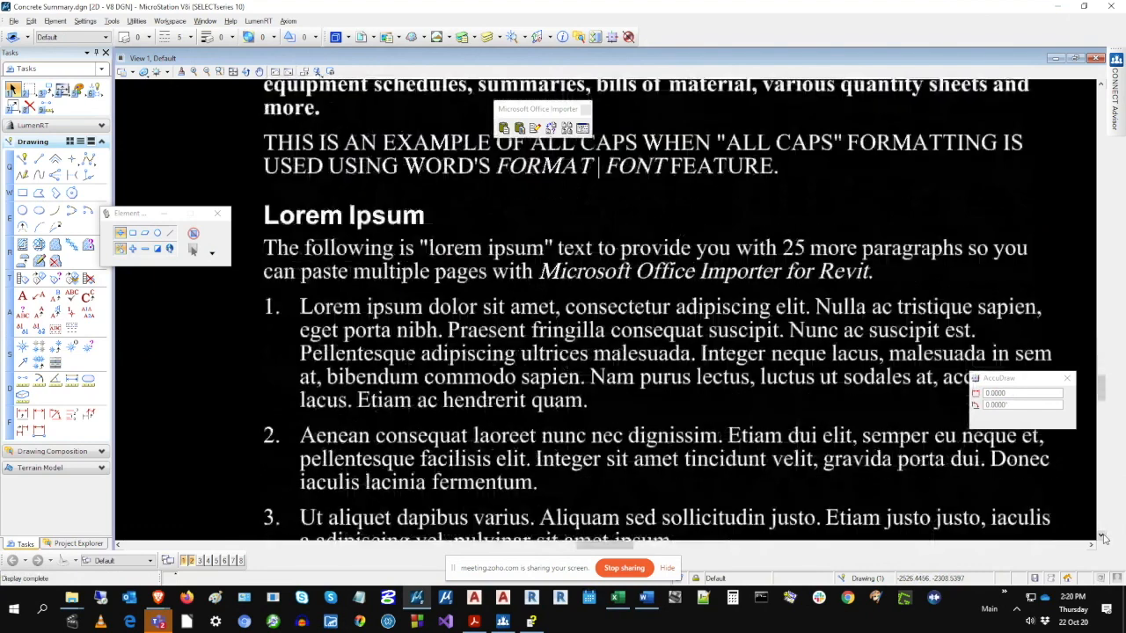
click(1103, 536)
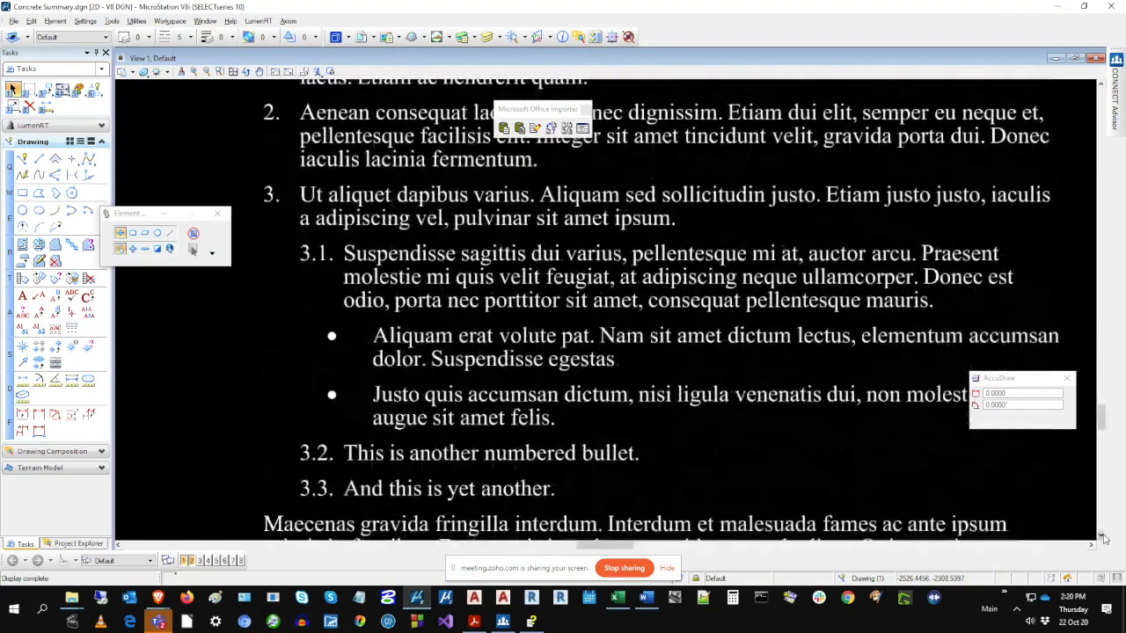
click(1102, 536)
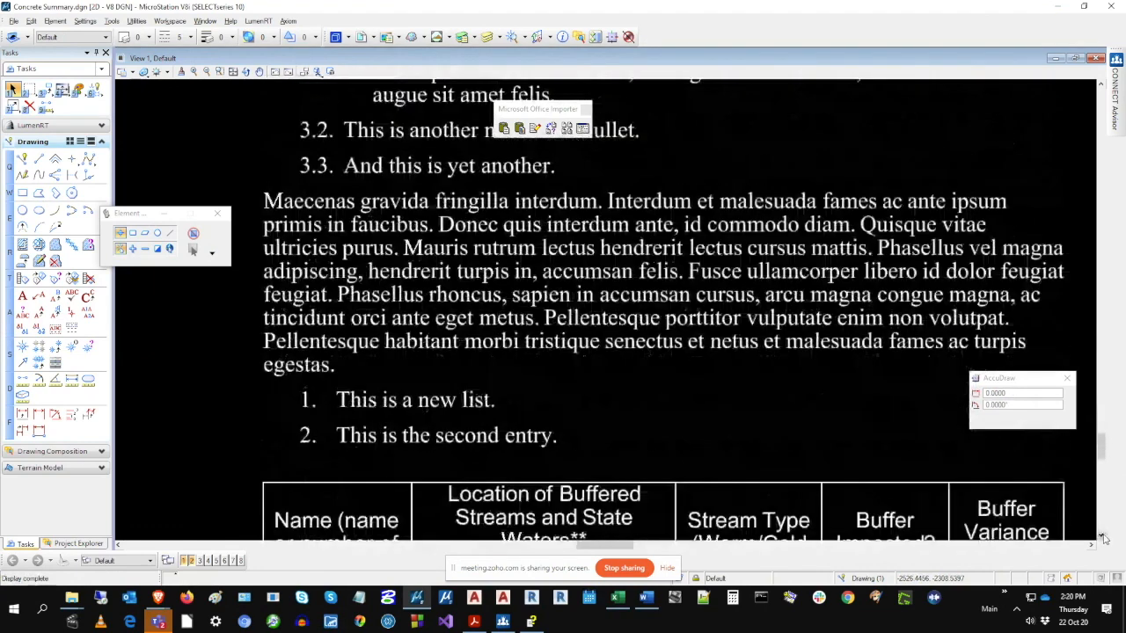
click(1102, 536)
click(1103, 536)
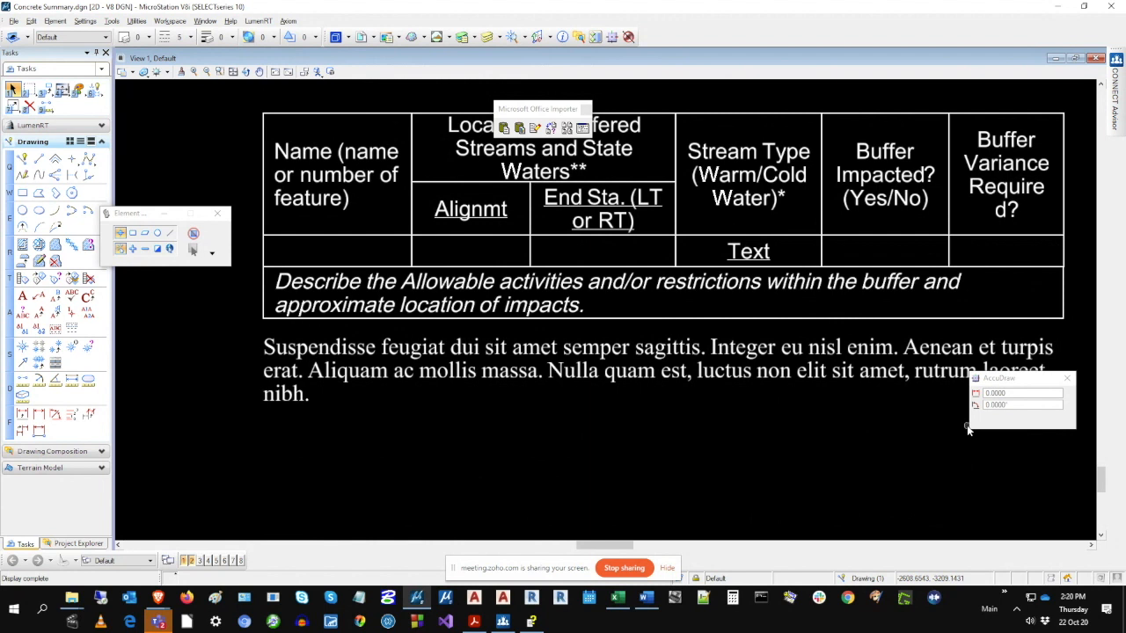
Switch to Word and inspect the bookmark list of General Notes -- USTN.docx, closing it without changes.
click(647, 598)
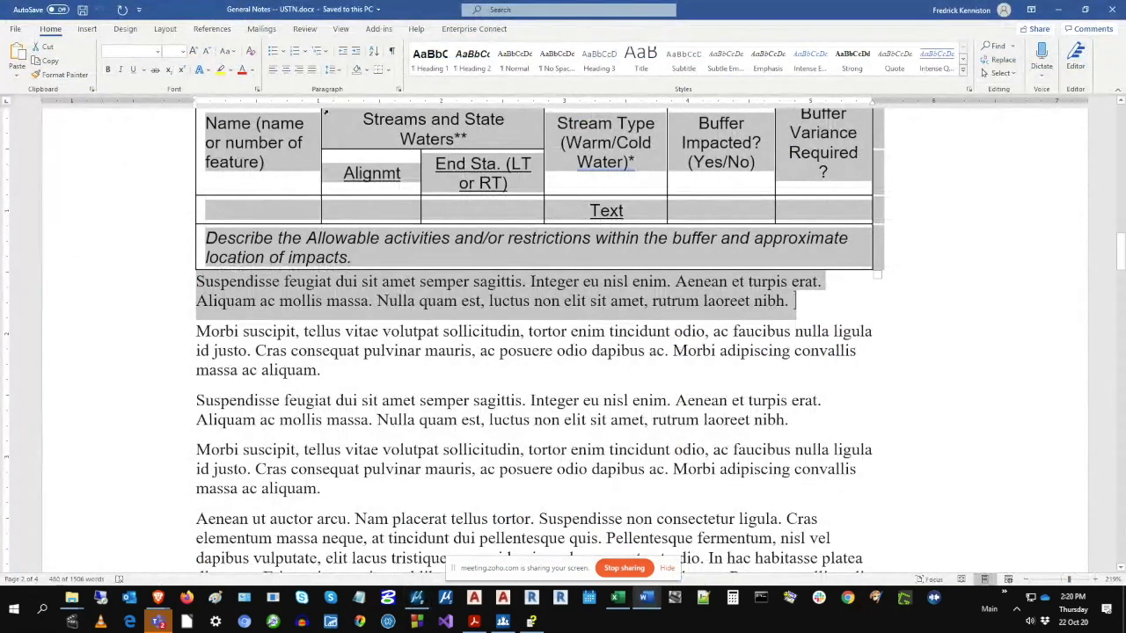
click(166, 29)
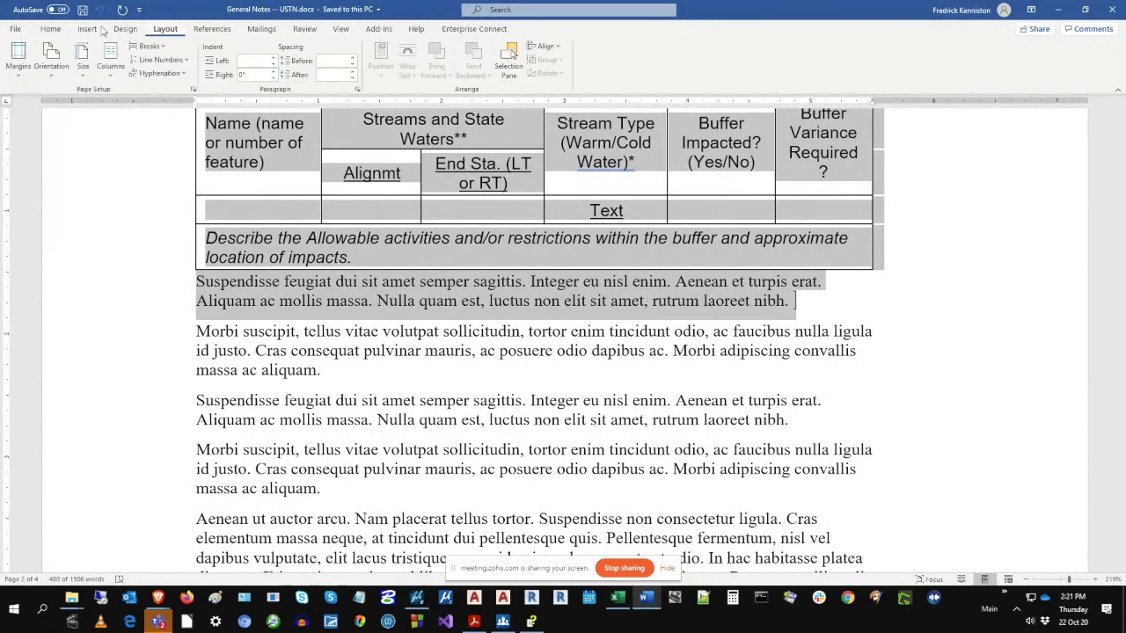
click(88, 29)
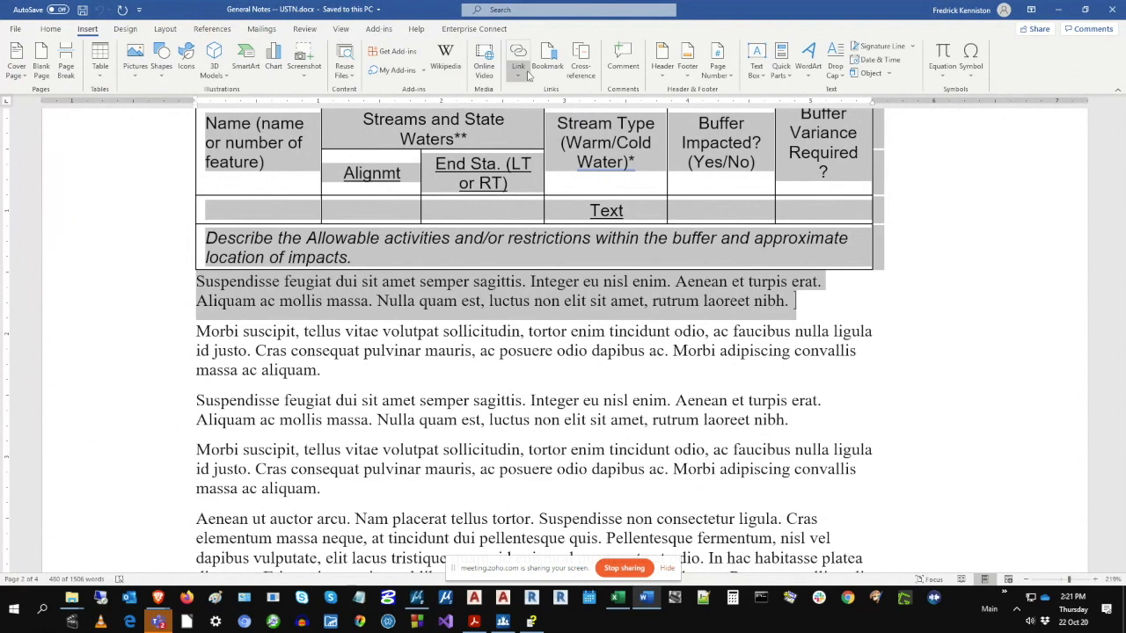
click(547, 60)
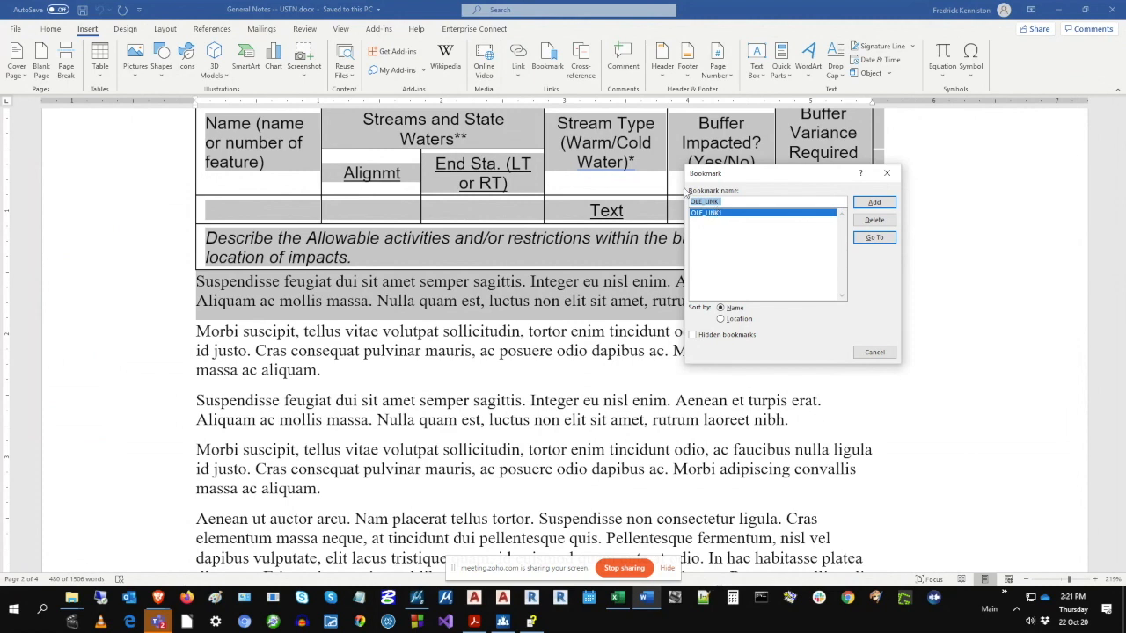
click(874, 353)
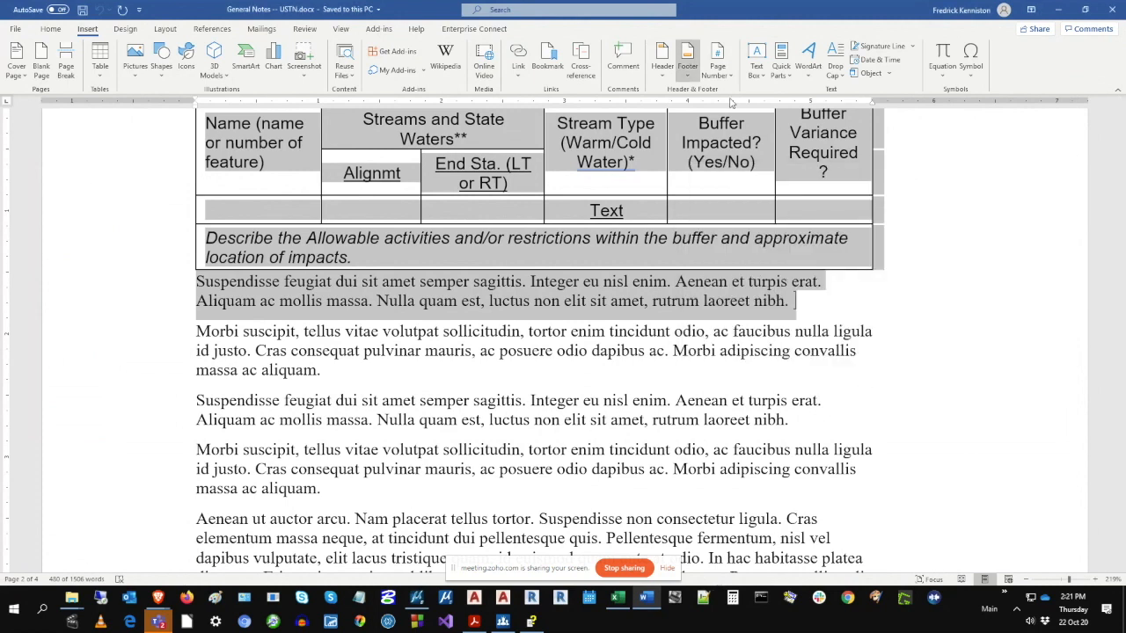
Deselect the copied text and closely examine the bookmark's closing bracket after the first paragraph below the stream buffer table.
click(814, 311)
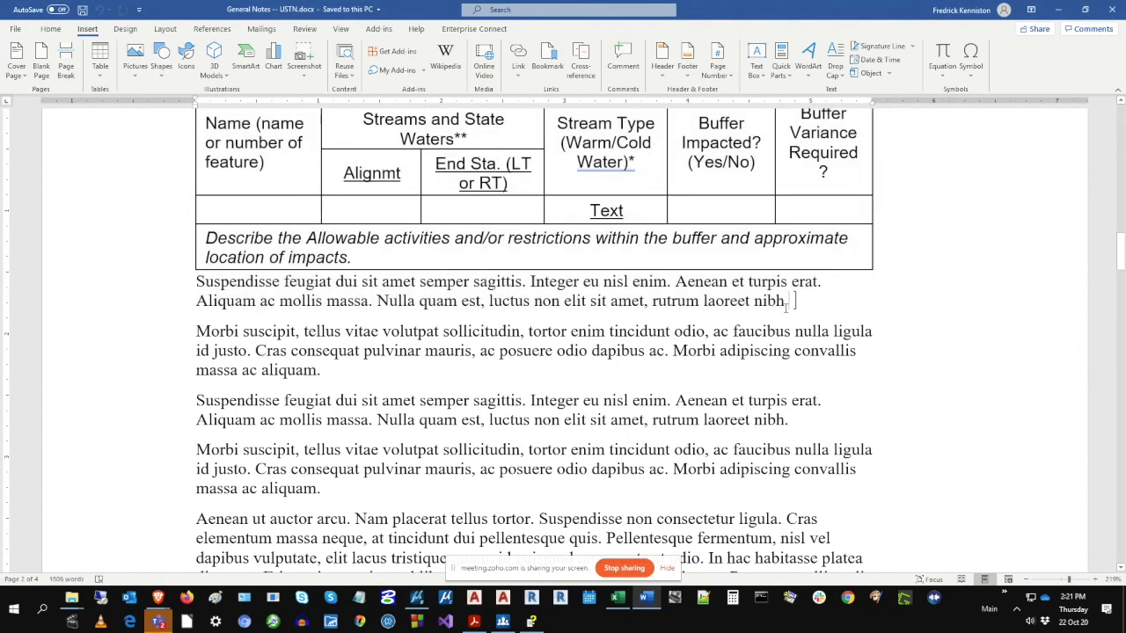
scroll(785, 306, up, 2)
ctrl+scroll(786, 307, up, 3)
ctrl+scroll(783, 444, up, 4)
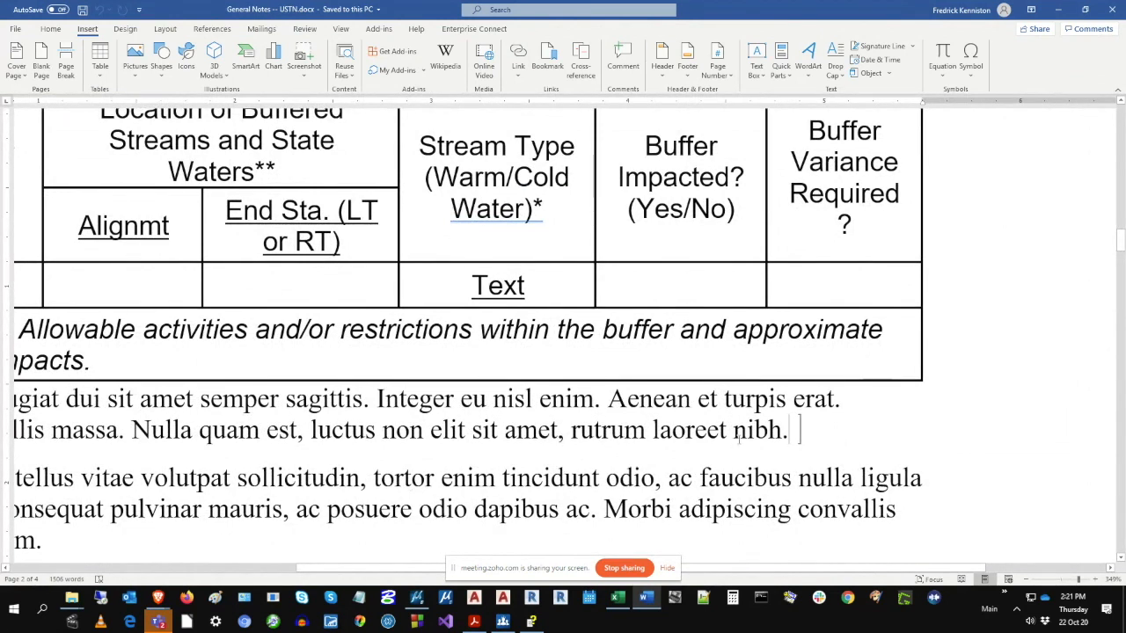
drag(797, 431, 812, 432)
click(826, 455)
ctrl+scroll(808, 449, up, 15)
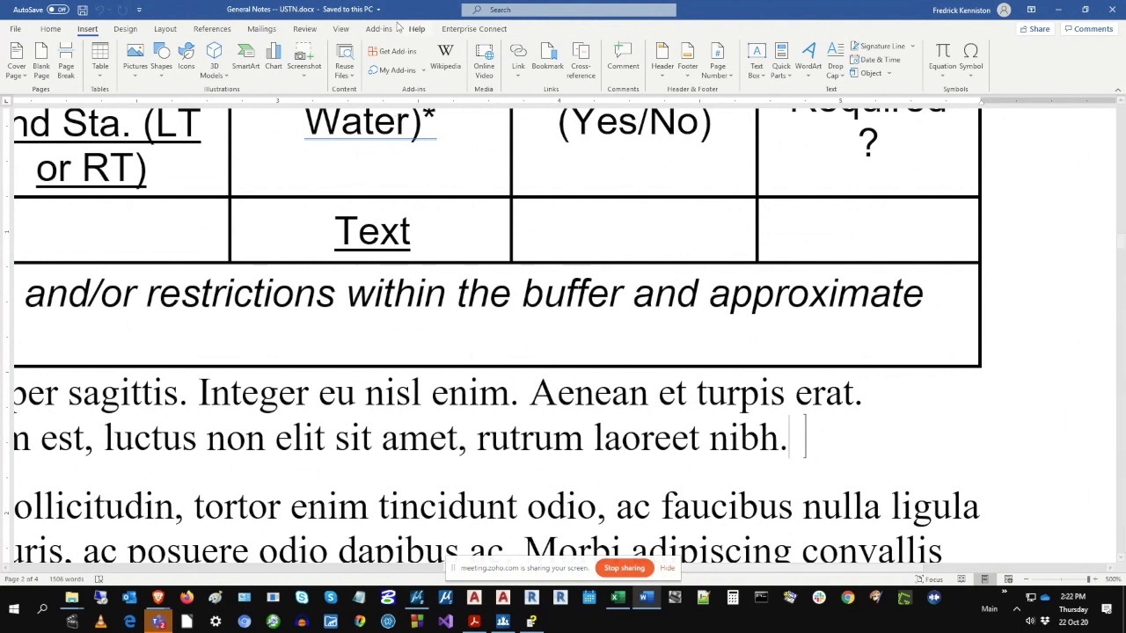
Show the paragraph marks and other hidden formatting symbols, and check them around the bookmark's closing bracket.
click(52, 30)
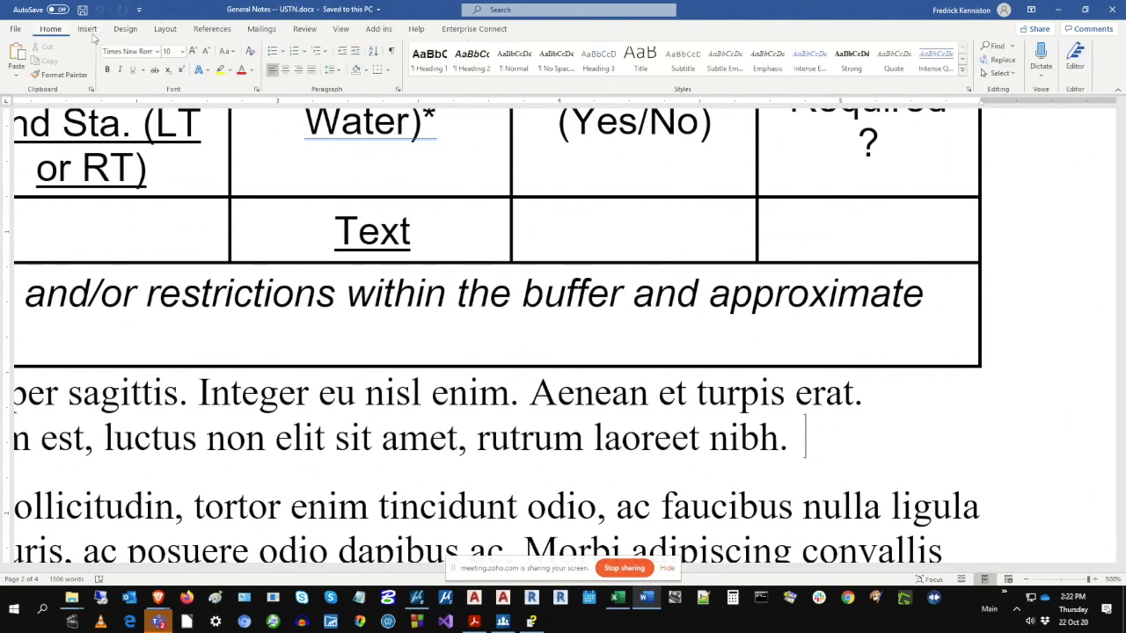
click(392, 52)
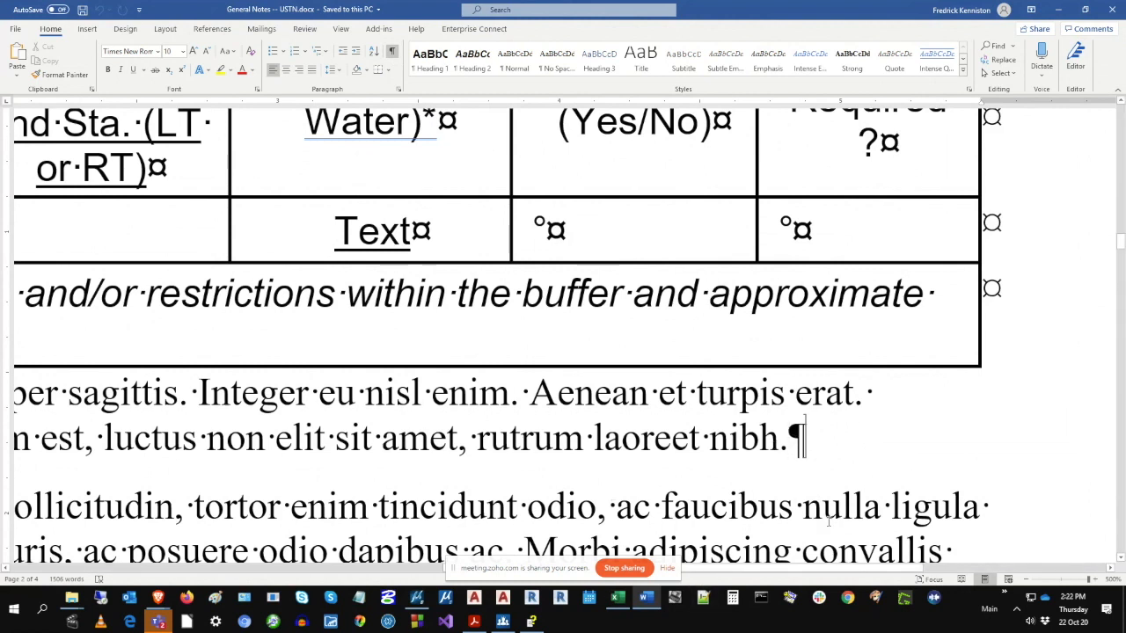
ctrl+scroll(483, 431, down, 10)
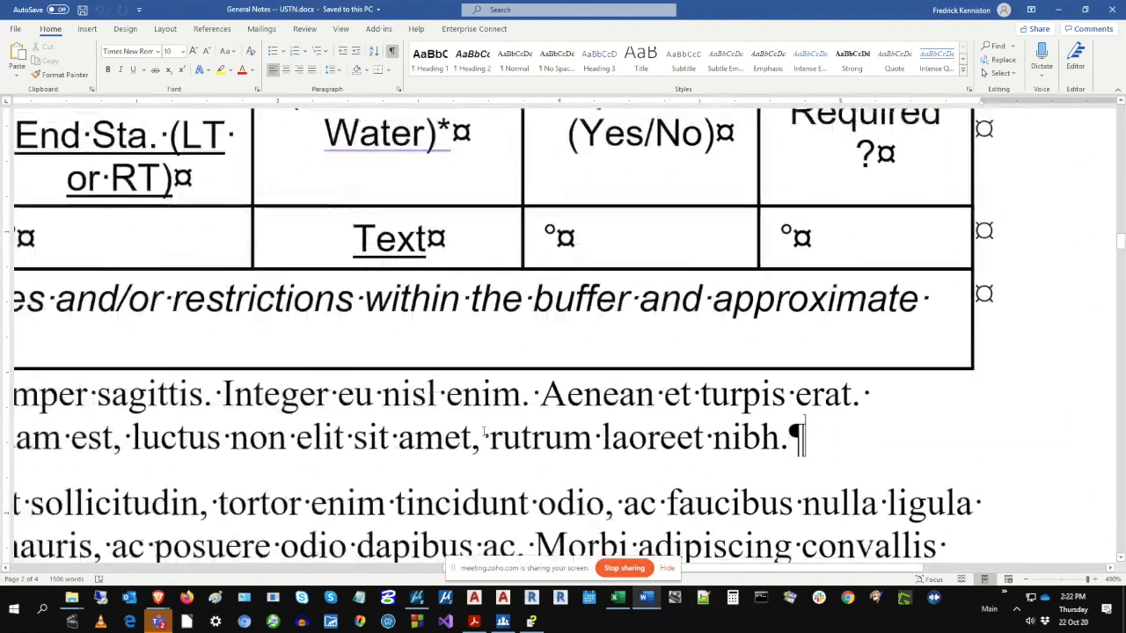
ctrl+scroll(458, 450, down, 15)
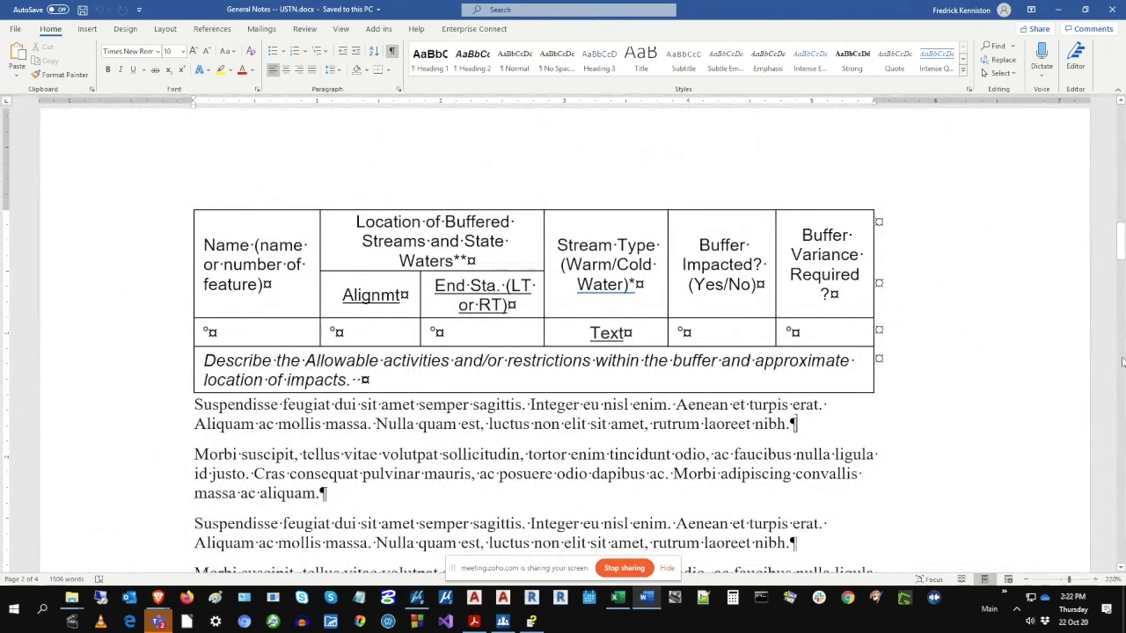
Add the paragraph "This is a new part of the paste." outside the bookmark, after its closing bracket, and save the document.
key(Return)
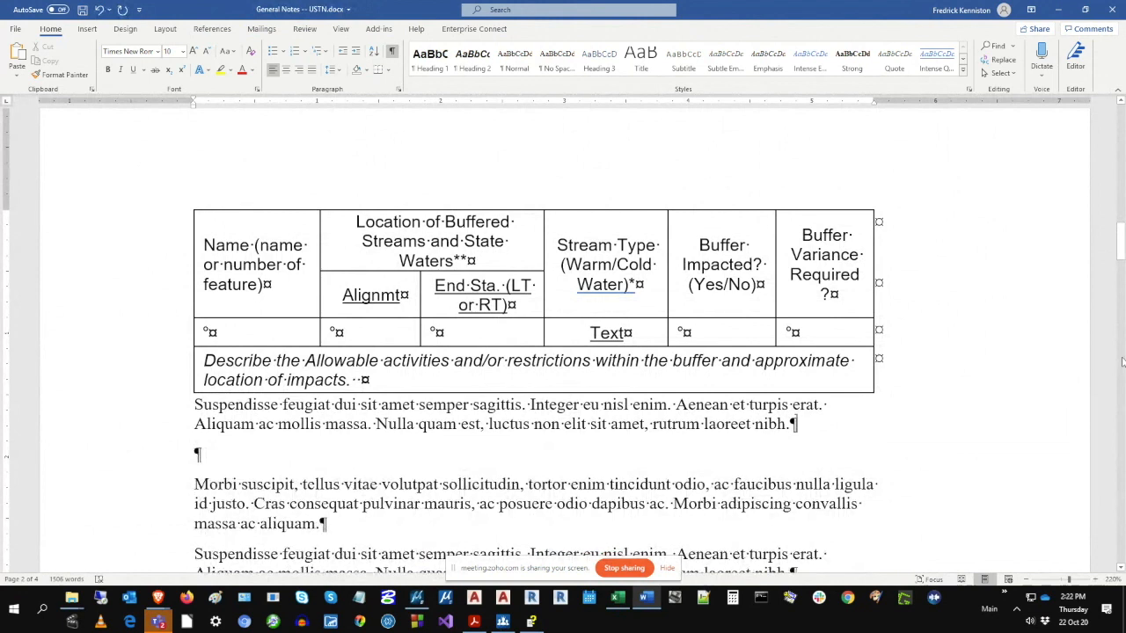
text(Thsi is new)
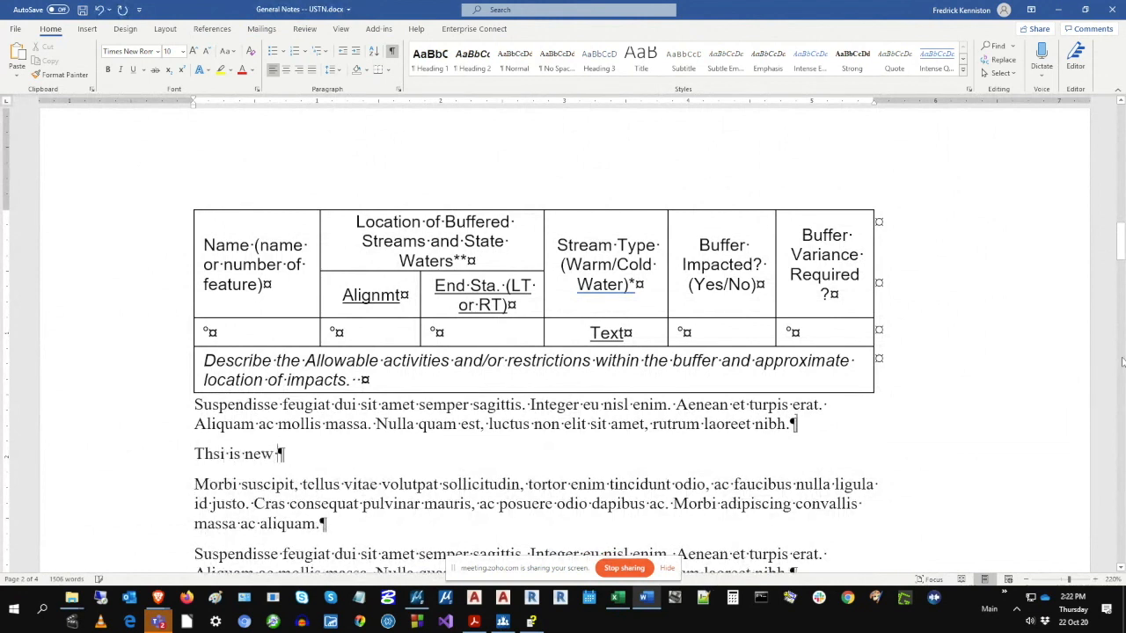
key(BackSpace)
key(BackSpace)
key(BackSpace)
key(BackSpace)
key(BackSpace)
key(BackSpace)
key(BackSpace)
key(BackSpace)
key(BackSpace)
key(BackSpace)
text(is is a new part of the paste.)
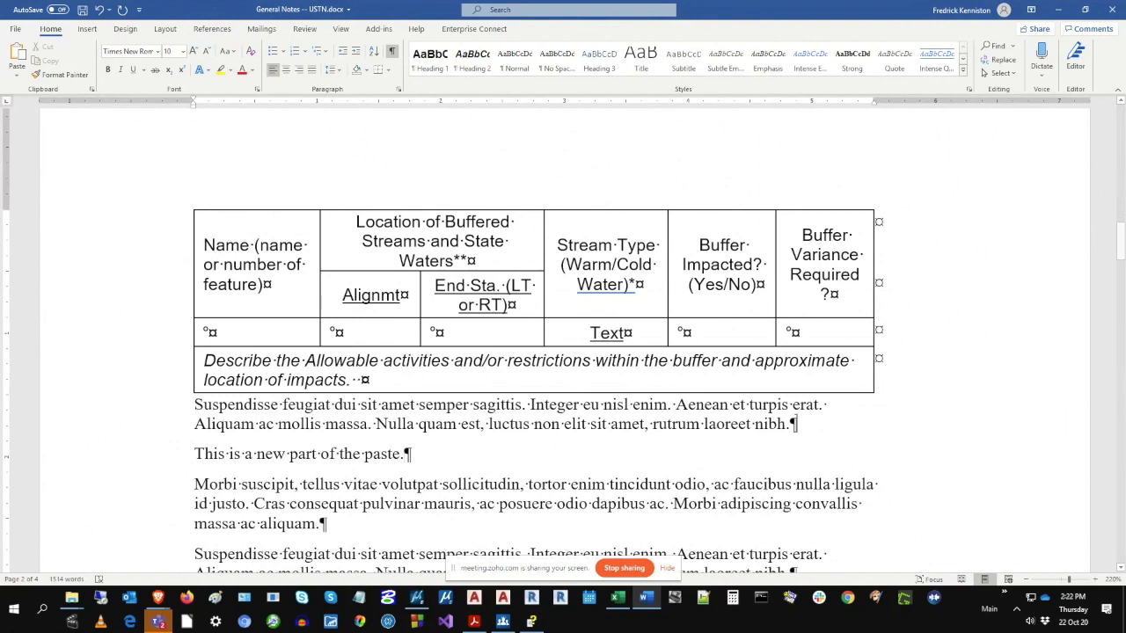
click(81, 11)
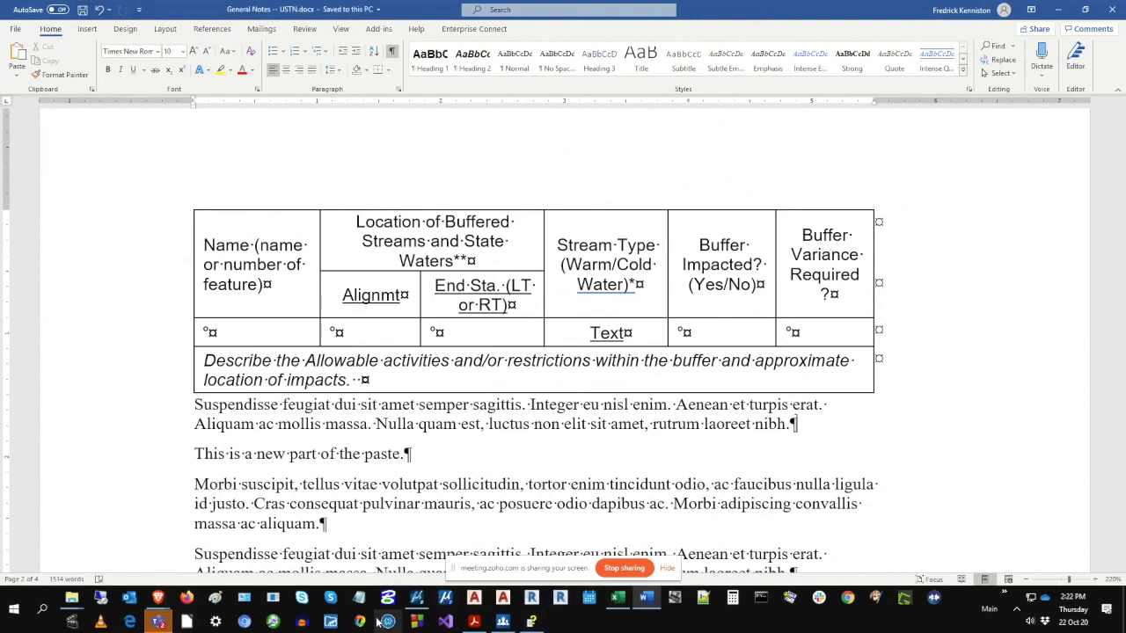
Switch to MicroStation and update the pasted content through its link to General Notes -- USTN.docx.
click(415, 600)
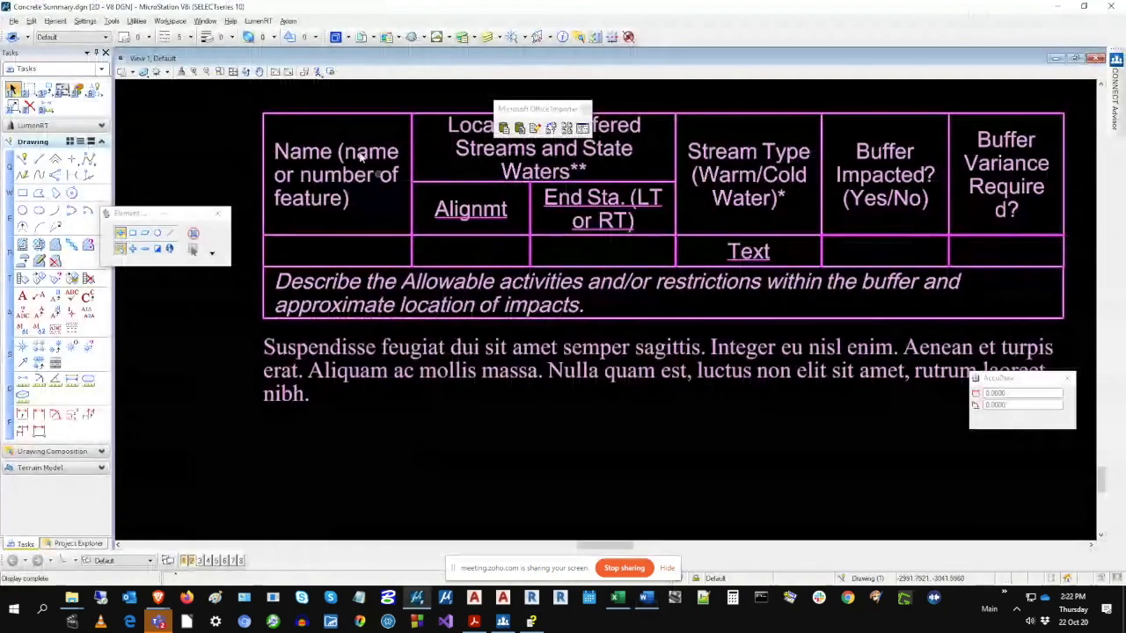
click(550, 129)
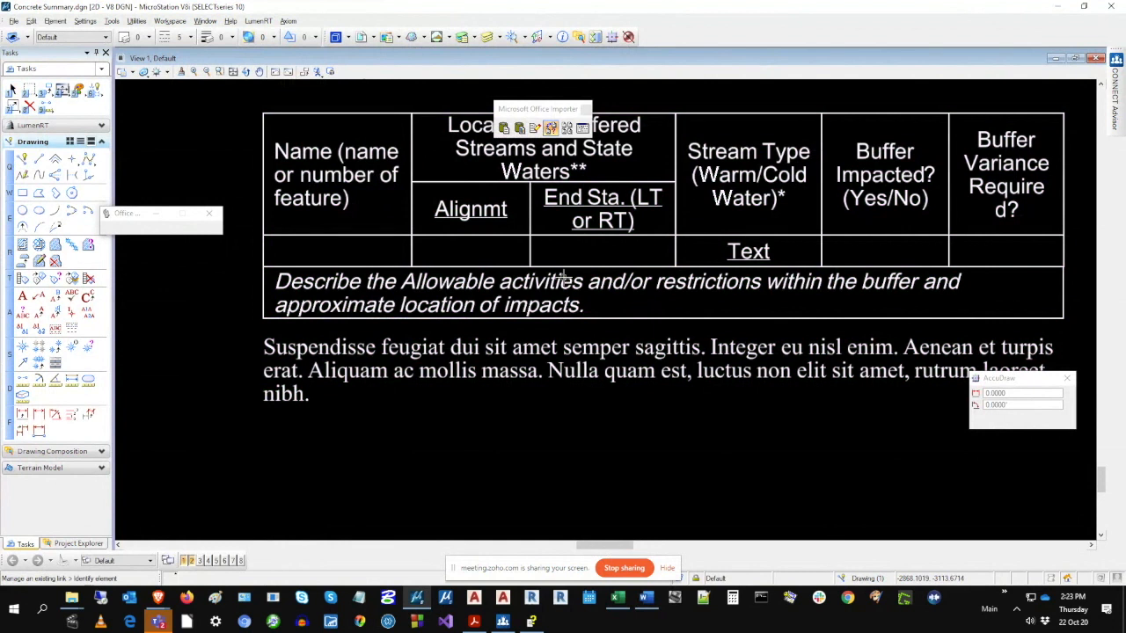
click(564, 278)
click(563, 278)
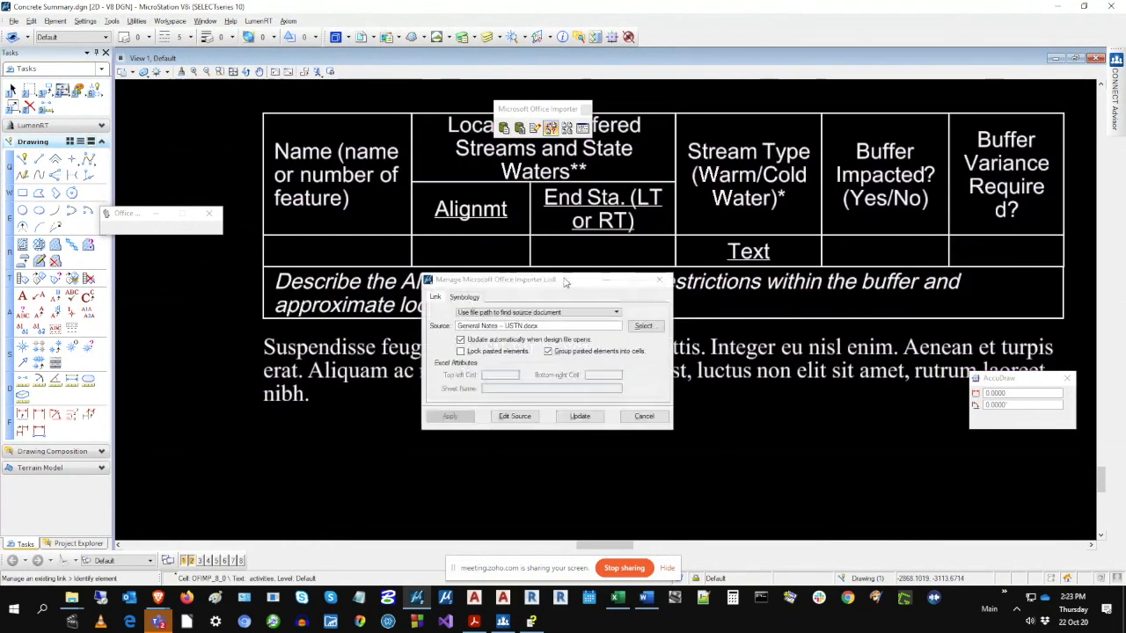
click(579, 416)
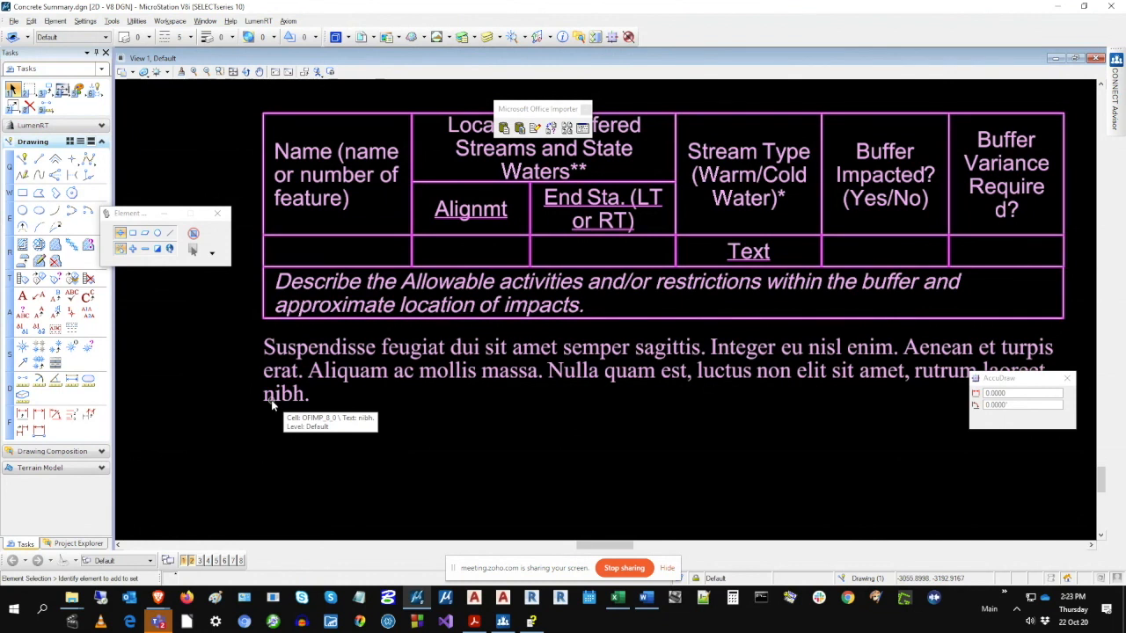
Switch to Word, add the paragraph "Add the new data here." and an empty one before the bookmark's closing bracket, and save the document.
click(646, 598)
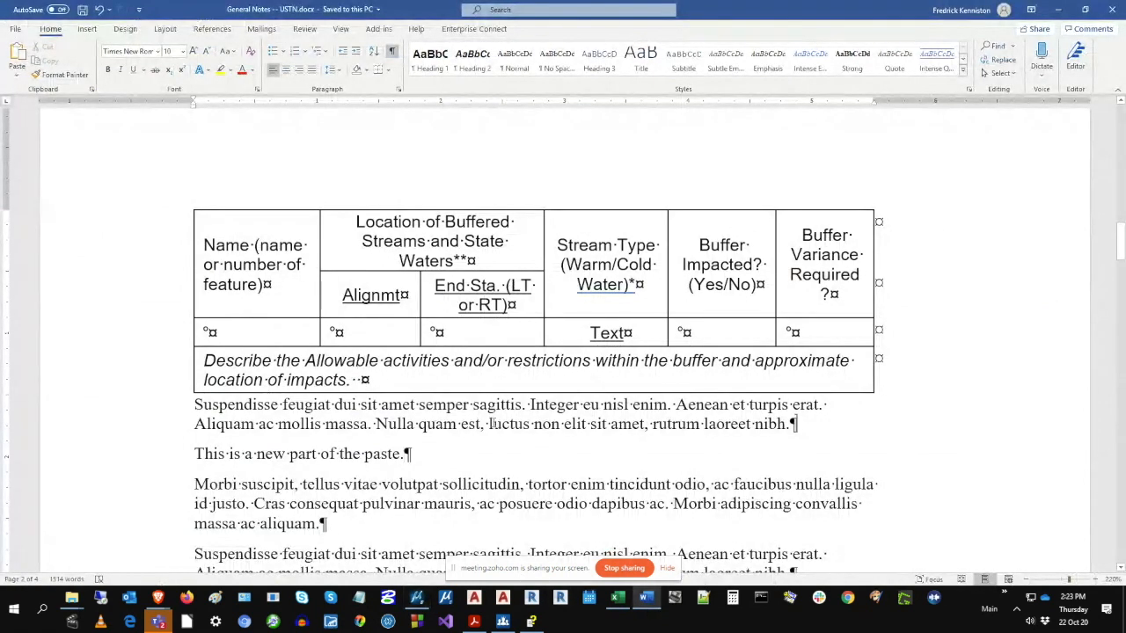
click(799, 429)
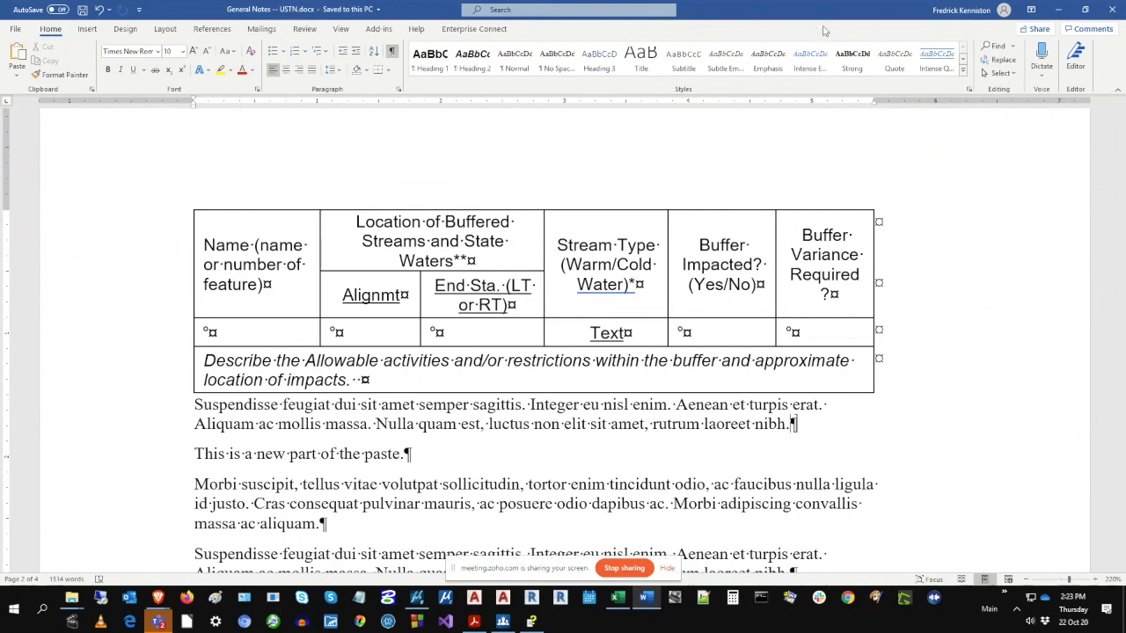
key(Return)
key(Return)
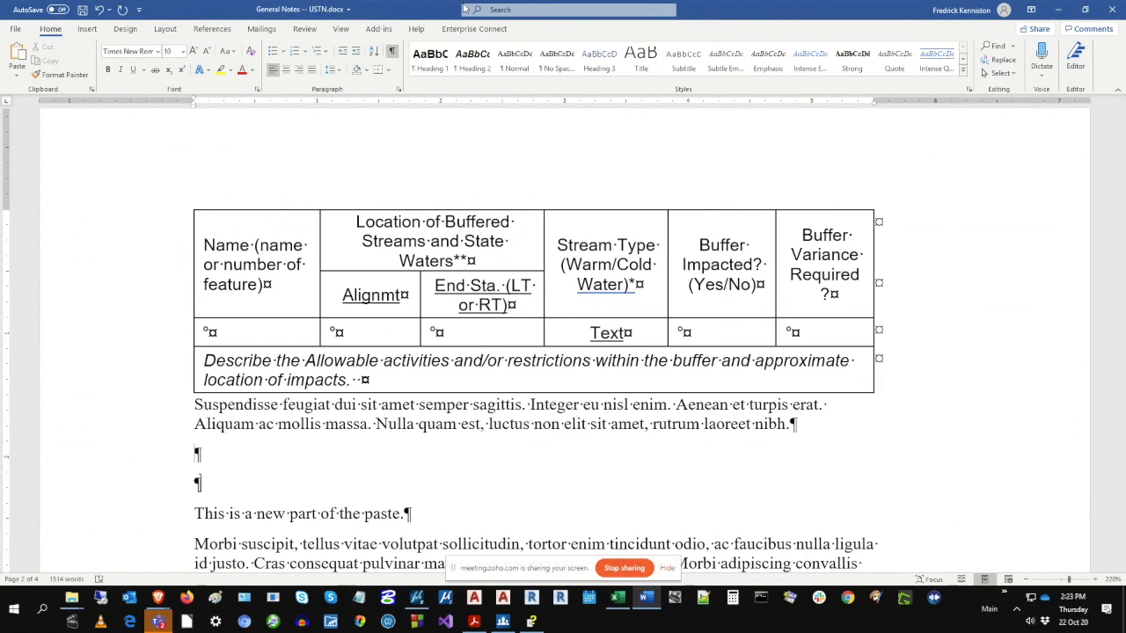
text(Add the new data here.)
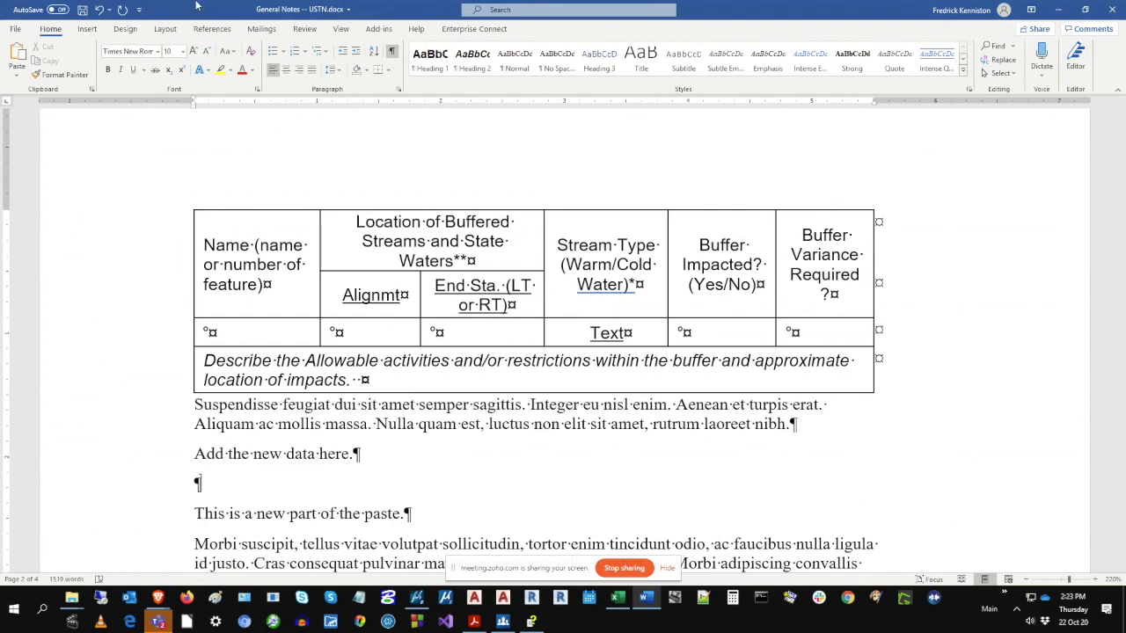
click(82, 11)
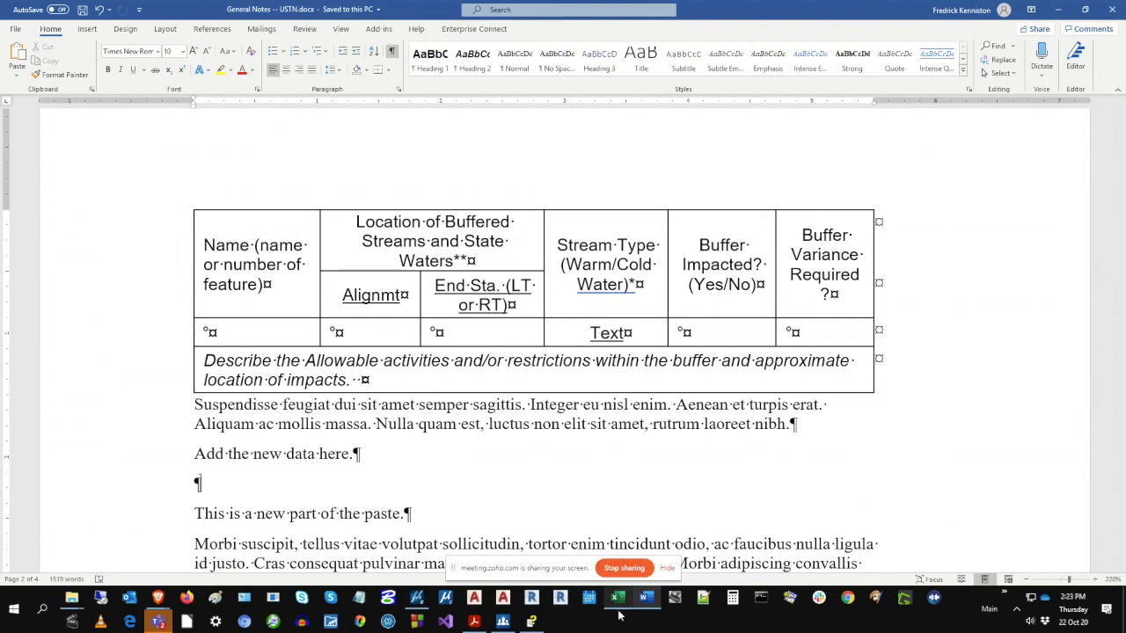
Switch back to MicroStation, update the linked General Notes content from the edited document, and fit the whole drawing in the view.
click(416, 598)
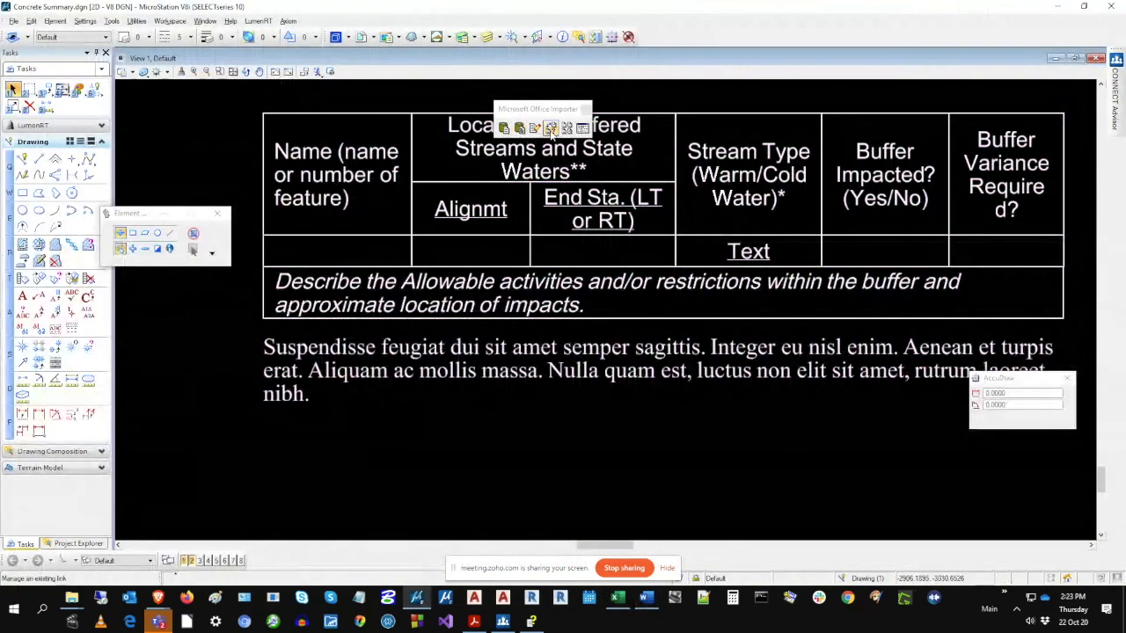
click(551, 128)
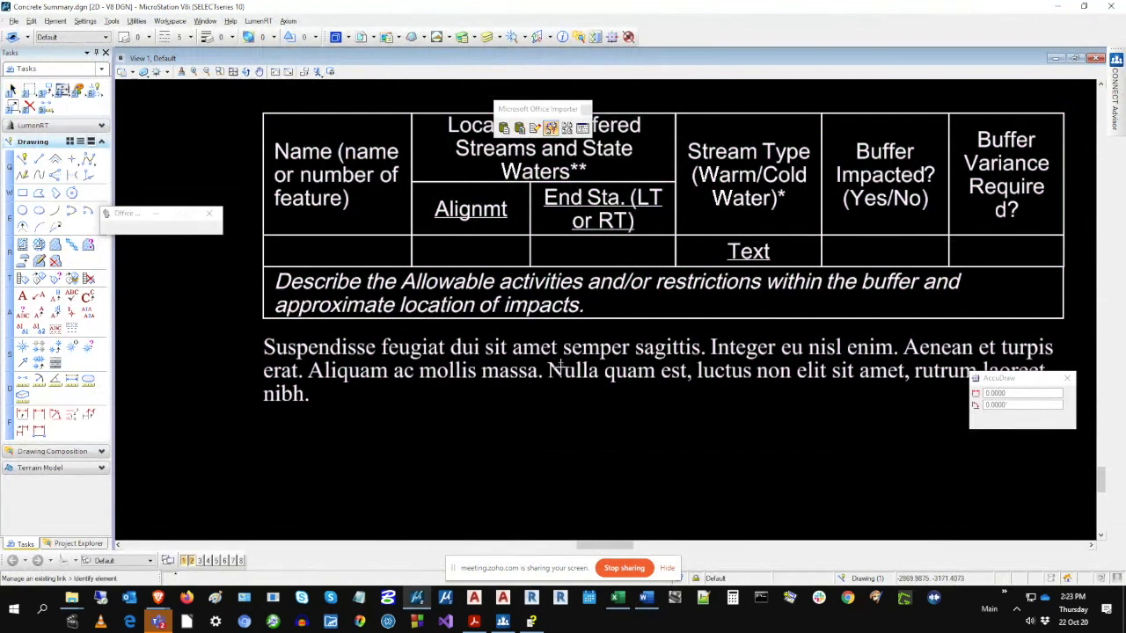
click(560, 368)
click(560, 367)
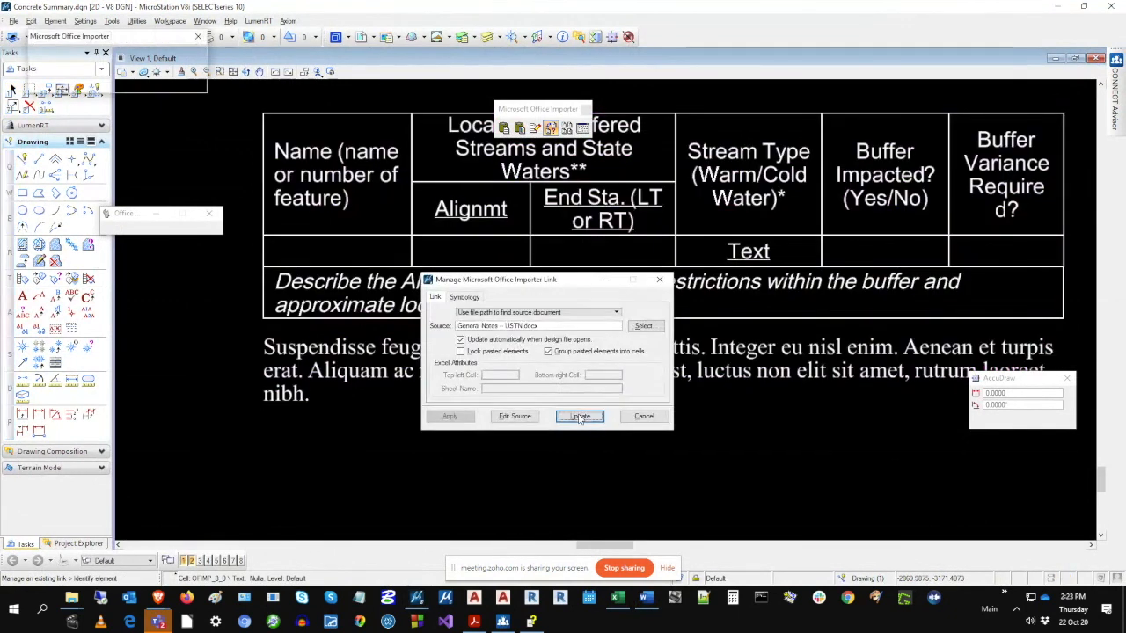
click(580, 416)
click(630, 420)
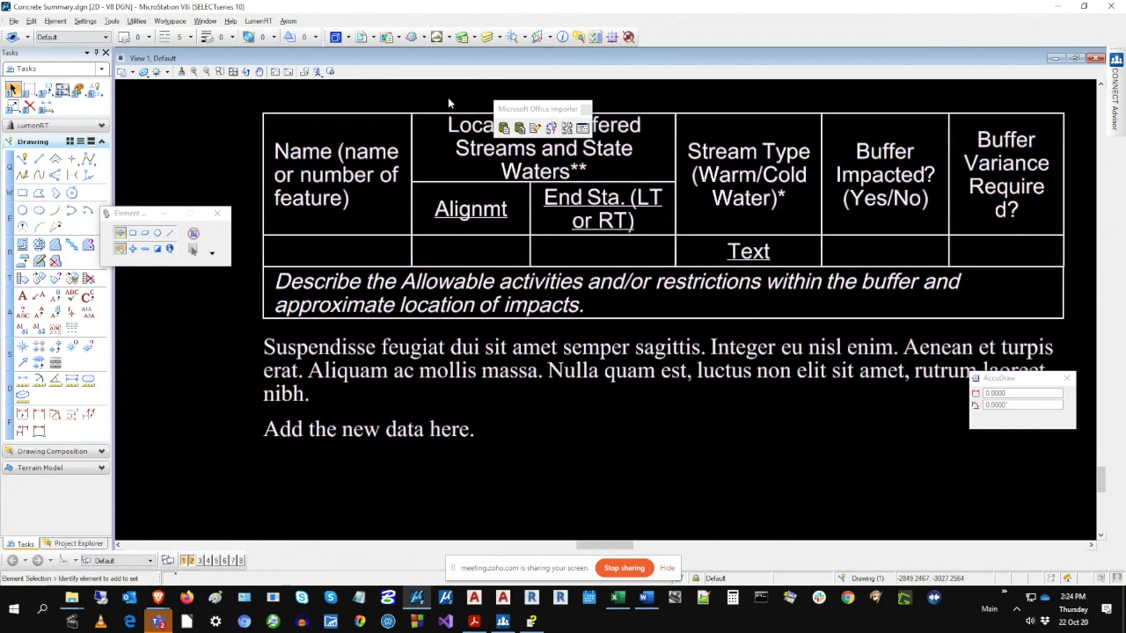
click(234, 72)
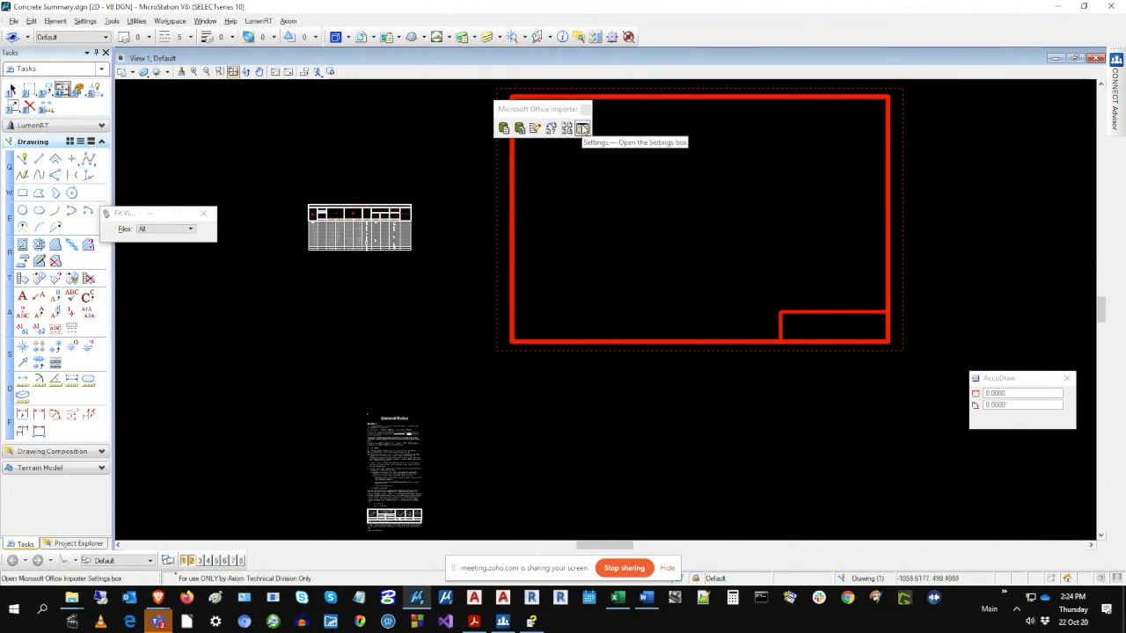
In the Office Importer pasting settings, enable splitting the paste into columns and repeating an Excel header of 5 rows in each column.
click(582, 128)
click(248, 199)
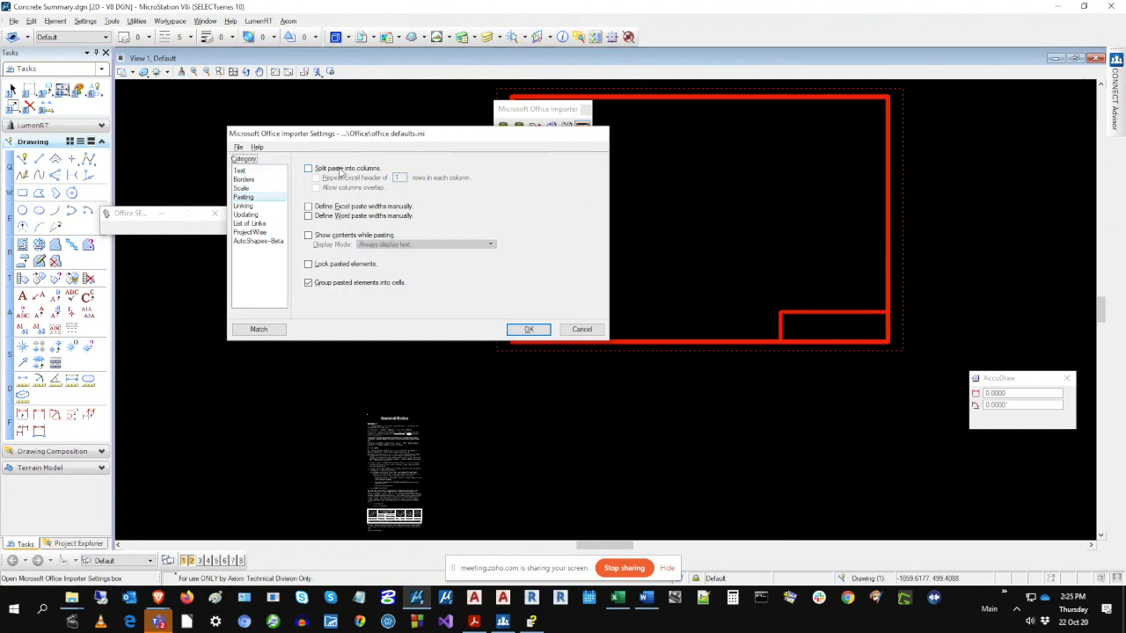
click(341, 171)
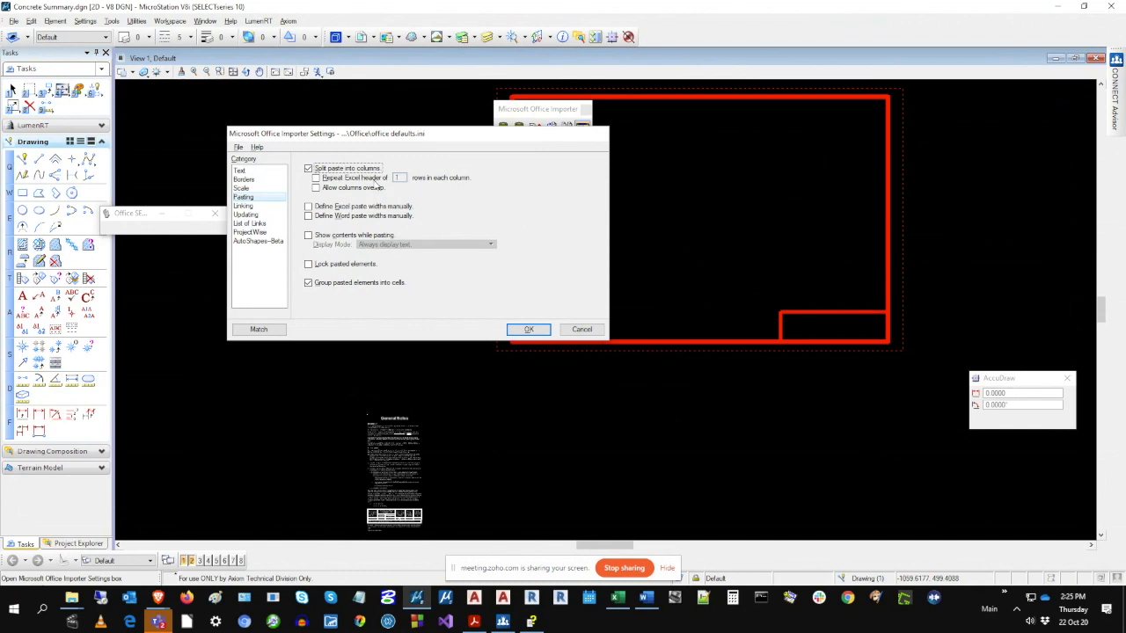
click(353, 178)
click(404, 178)
key(Tab)
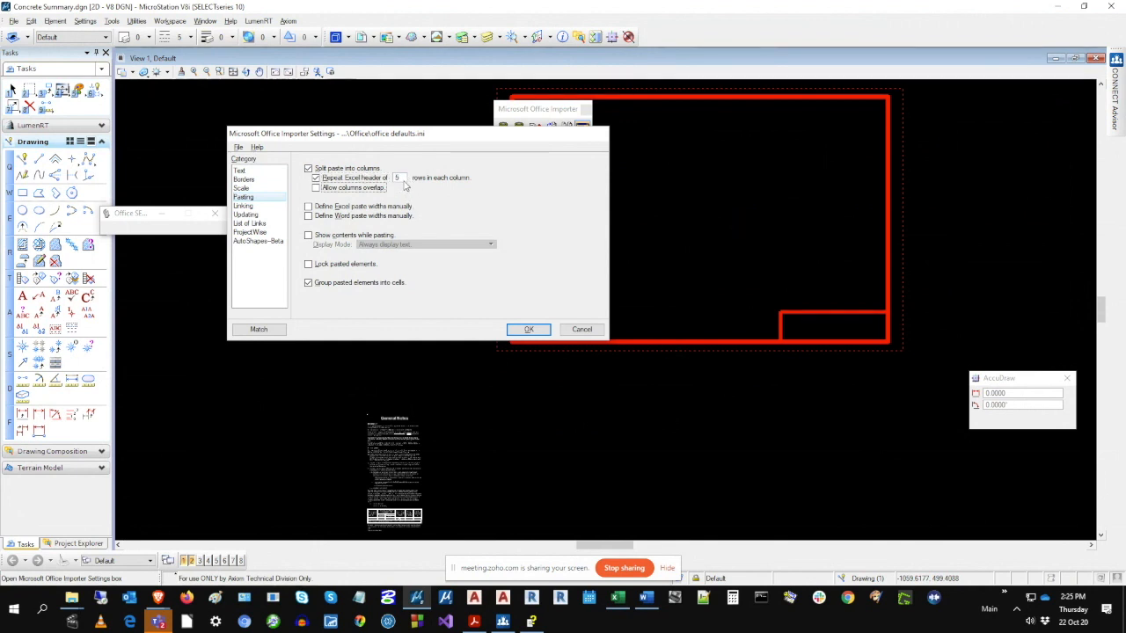
click(404, 181)
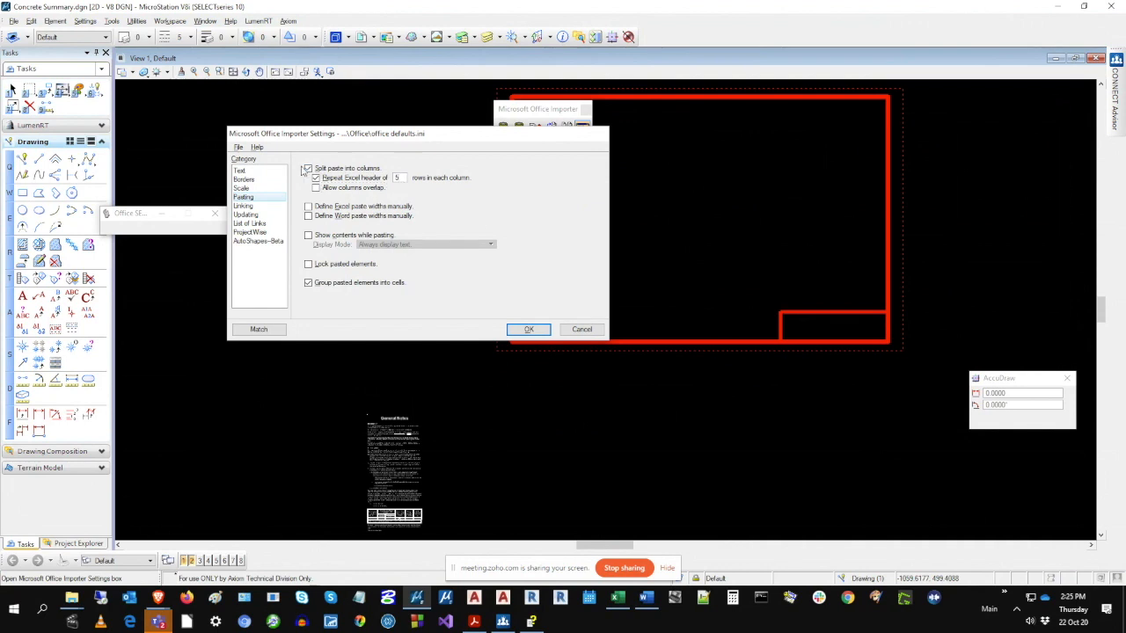
Save the importer settings, accept them, and move the Microsoft Office Importer toolbar clear of the red sheet border.
click(239, 147)
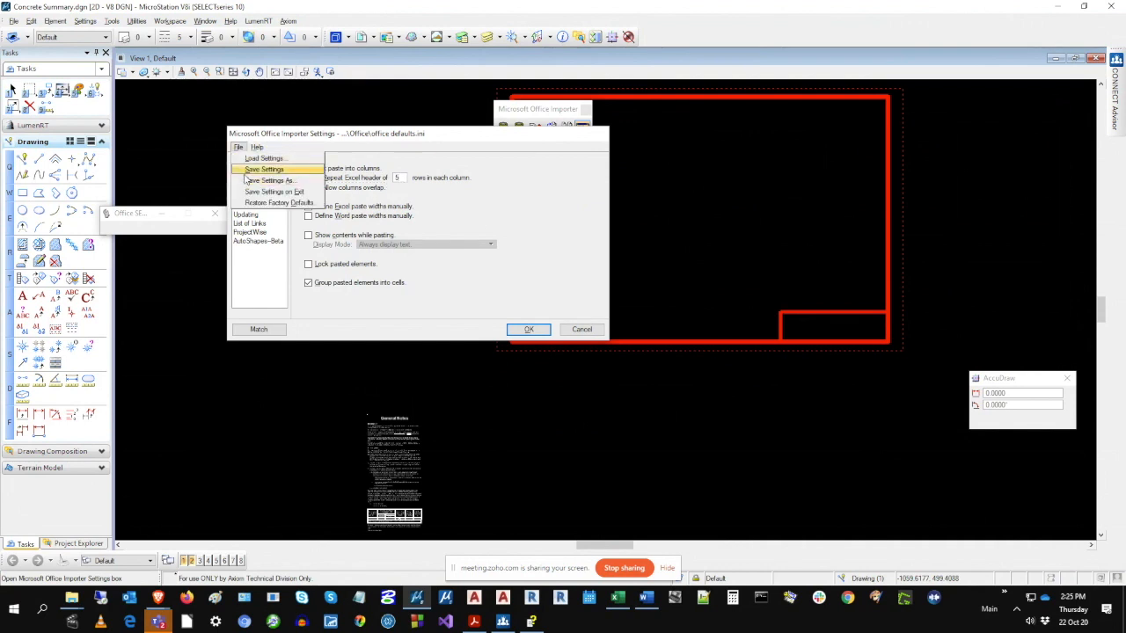
click(255, 168)
click(530, 330)
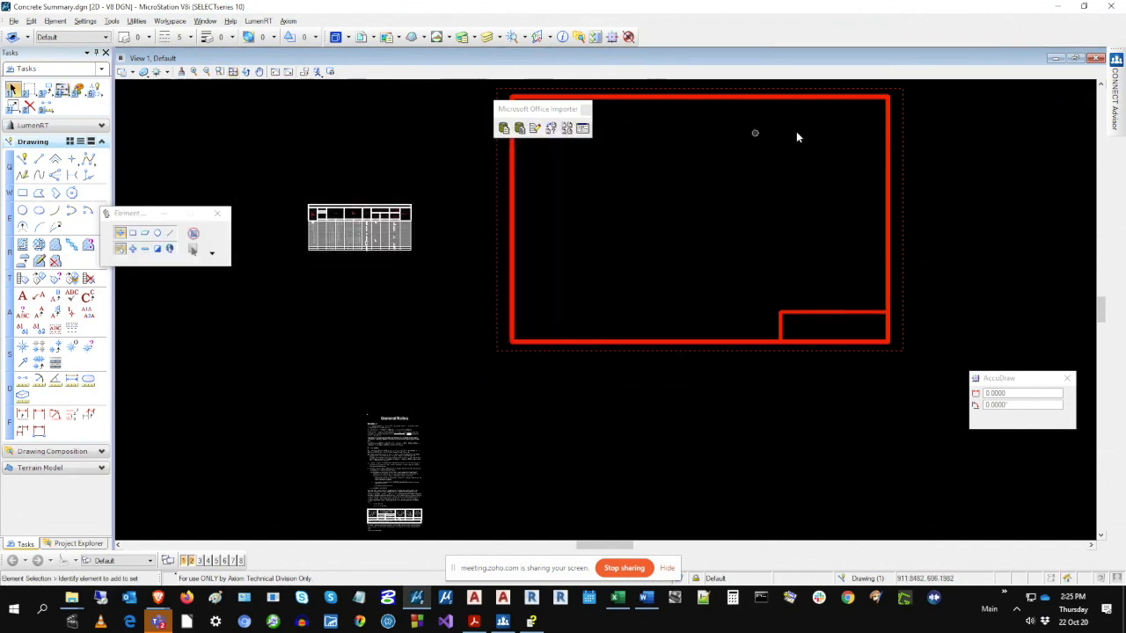
drag(530, 103, 327, 104)
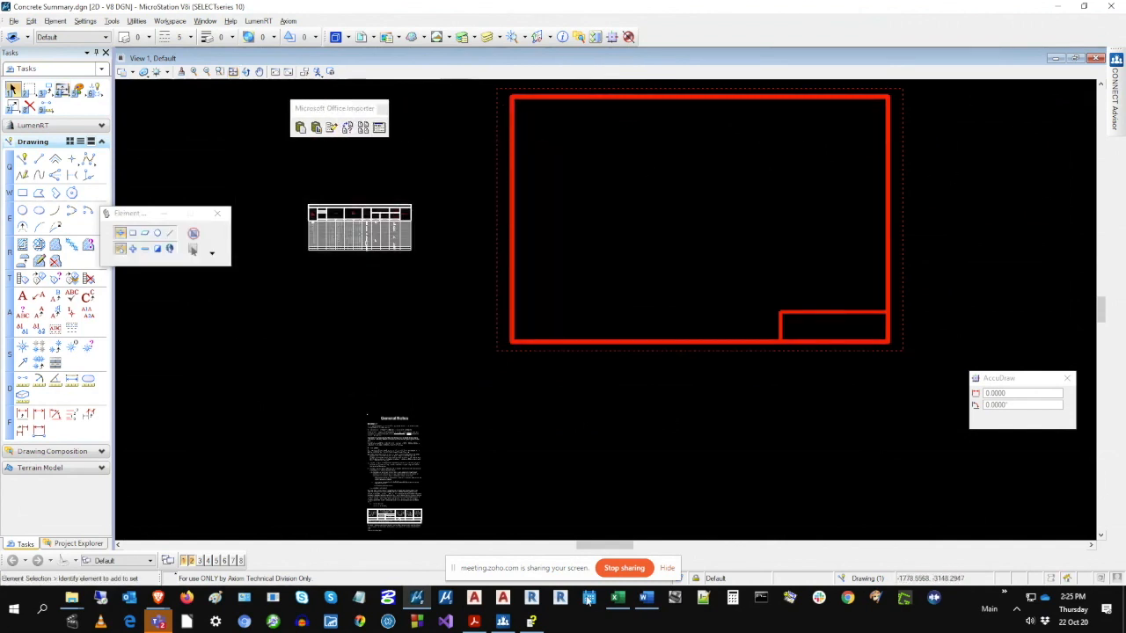
Switch to Excel, save Concrete Summary.xlsx, and copy the entire sheet.
click(618, 598)
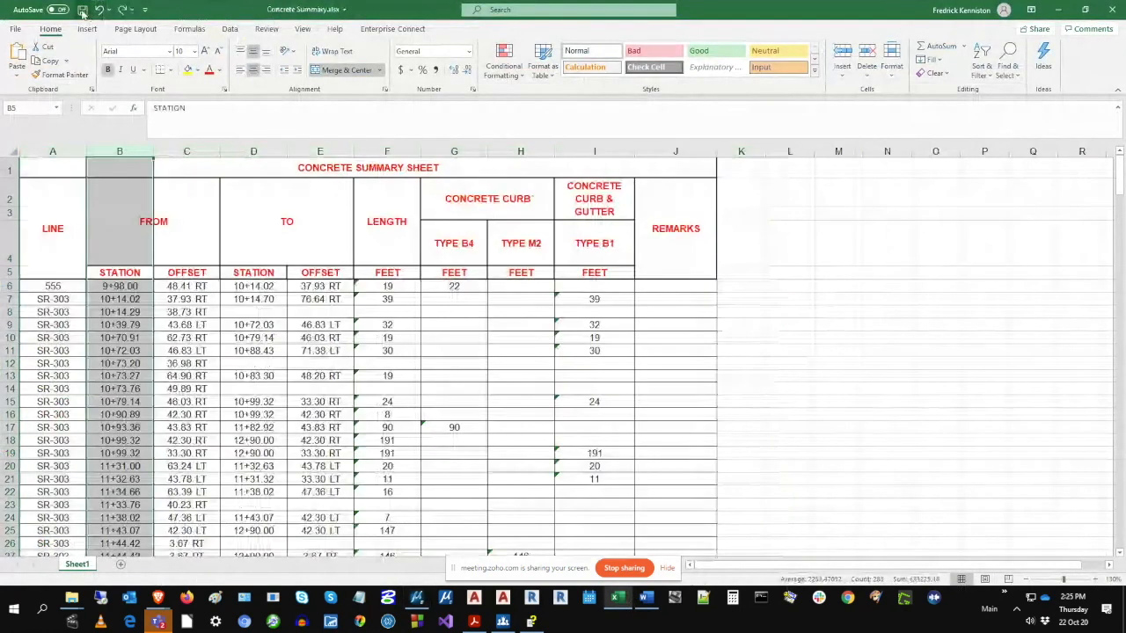
click(82, 12)
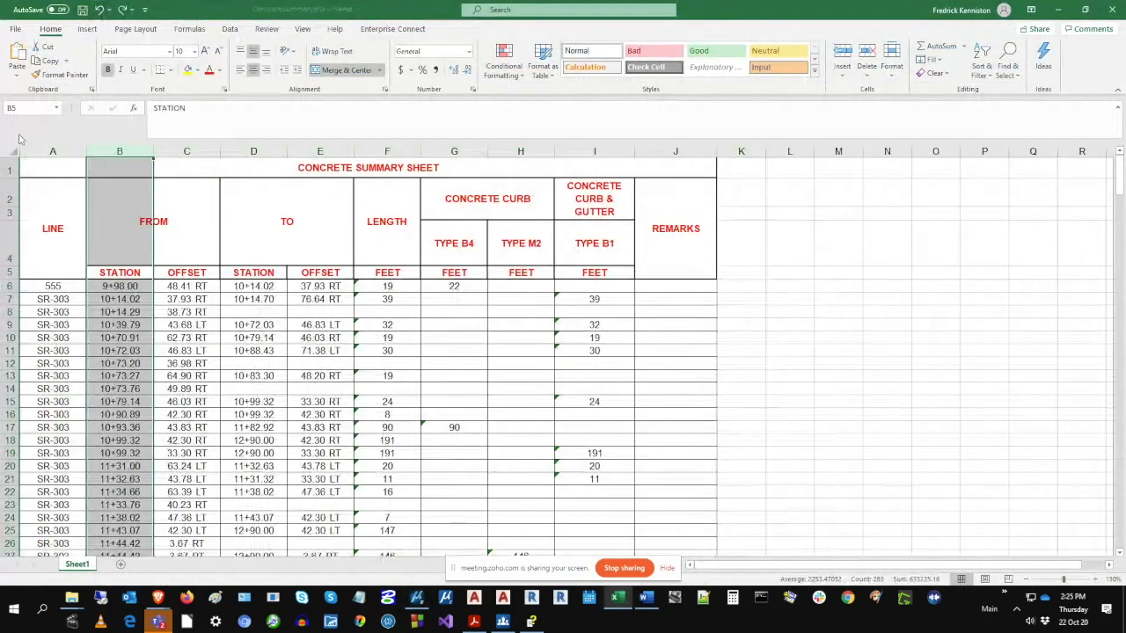
click(14, 151)
right_click(80, 218)
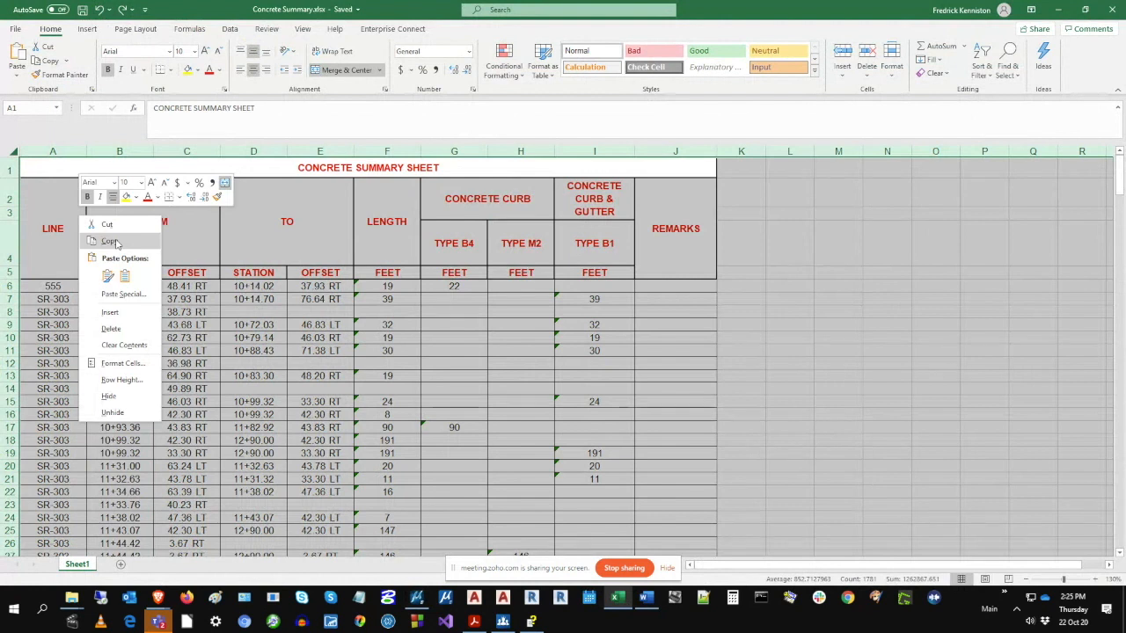
click(109, 241)
Switch back to MicroStation and paste the linked Excel data as split columns inside the red border, using nearly its full height.
click(423, 605)
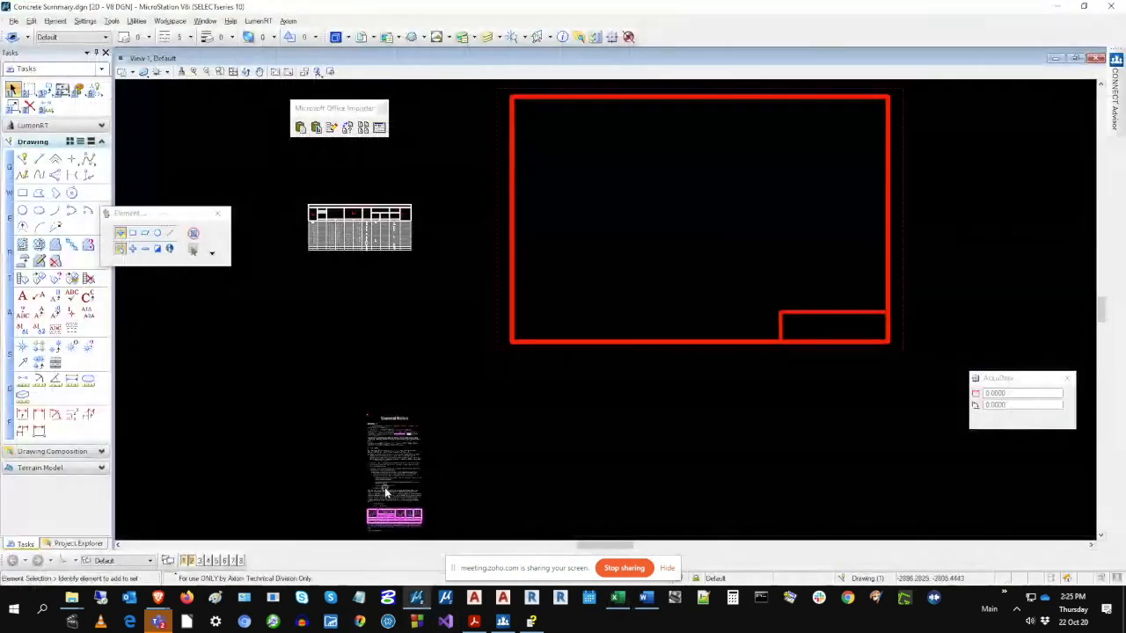
click(301, 129)
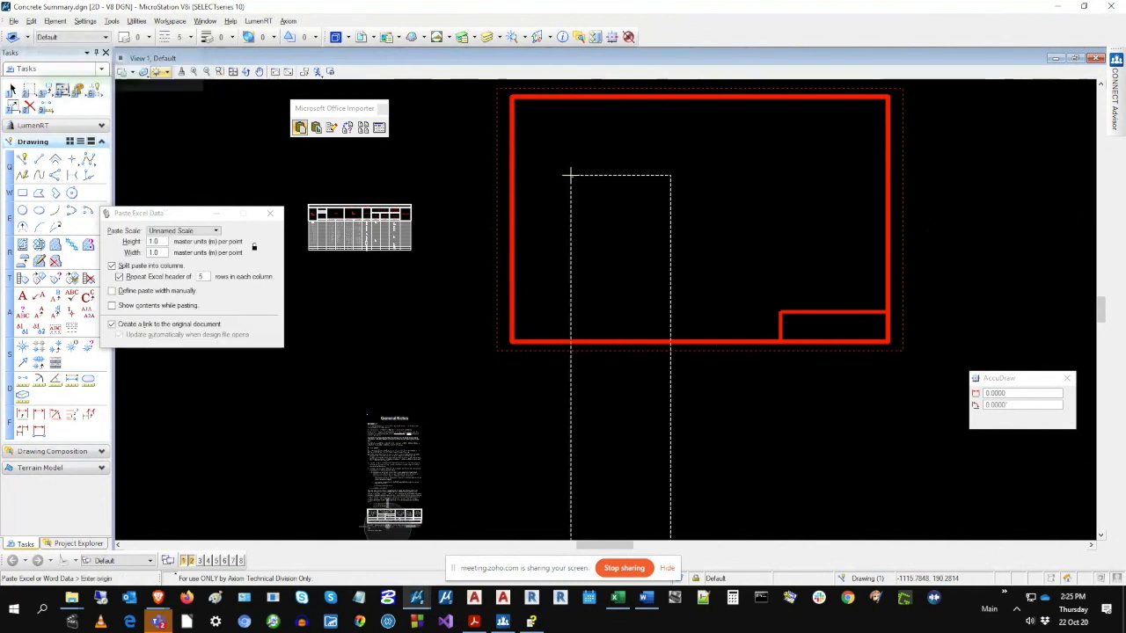
click(520, 106)
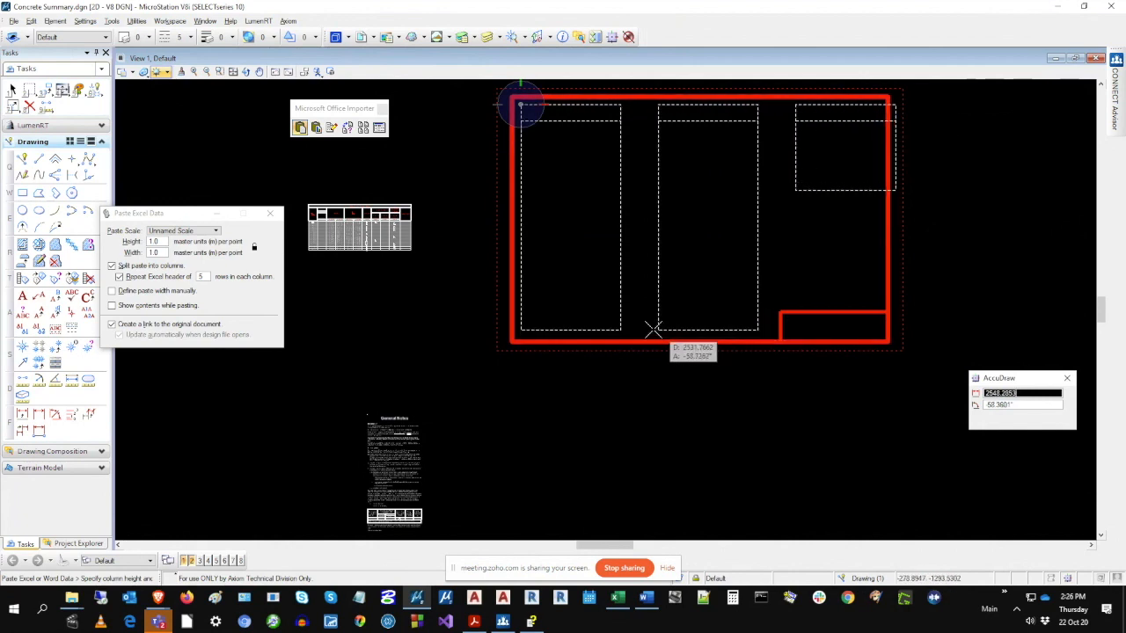
click(648, 328)
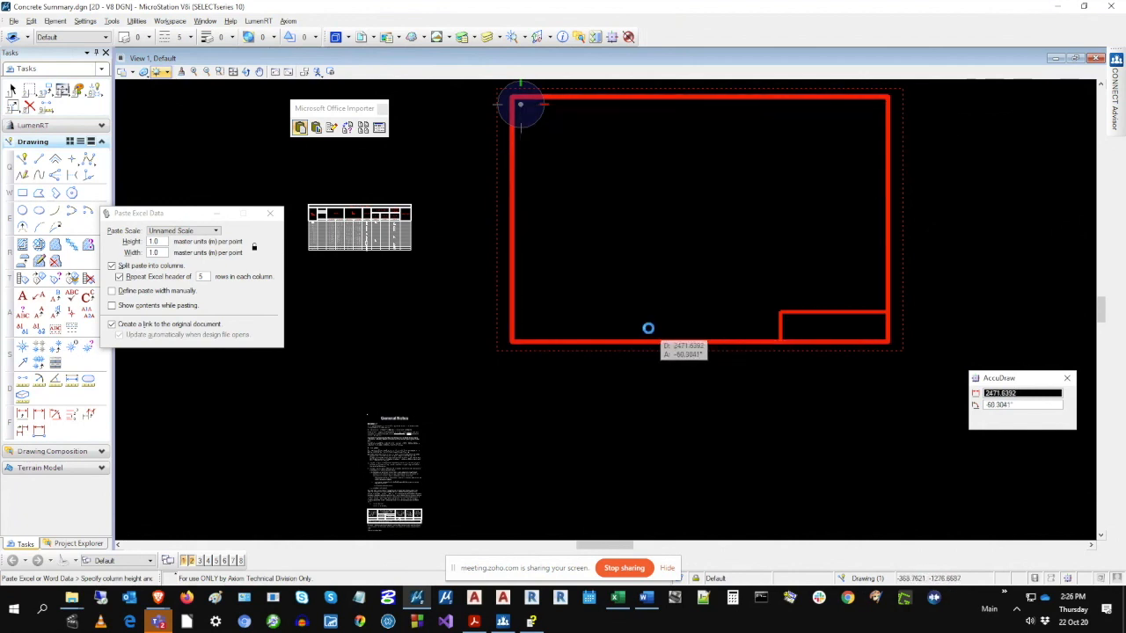
scroll(671, 104, up, 5)
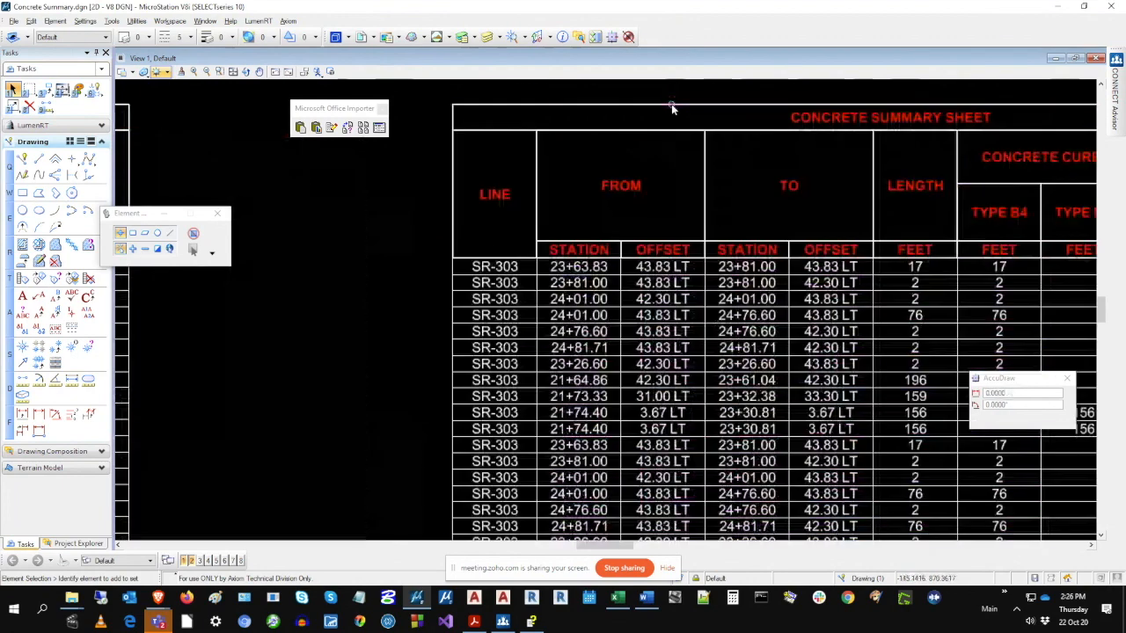
click(1092, 546)
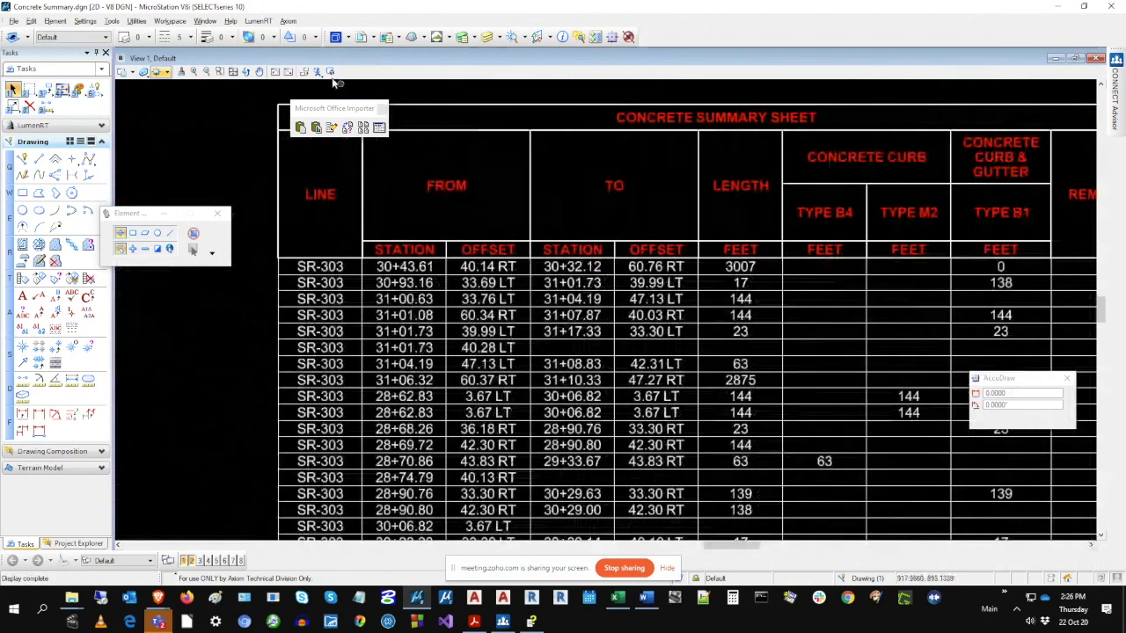
click(232, 71)
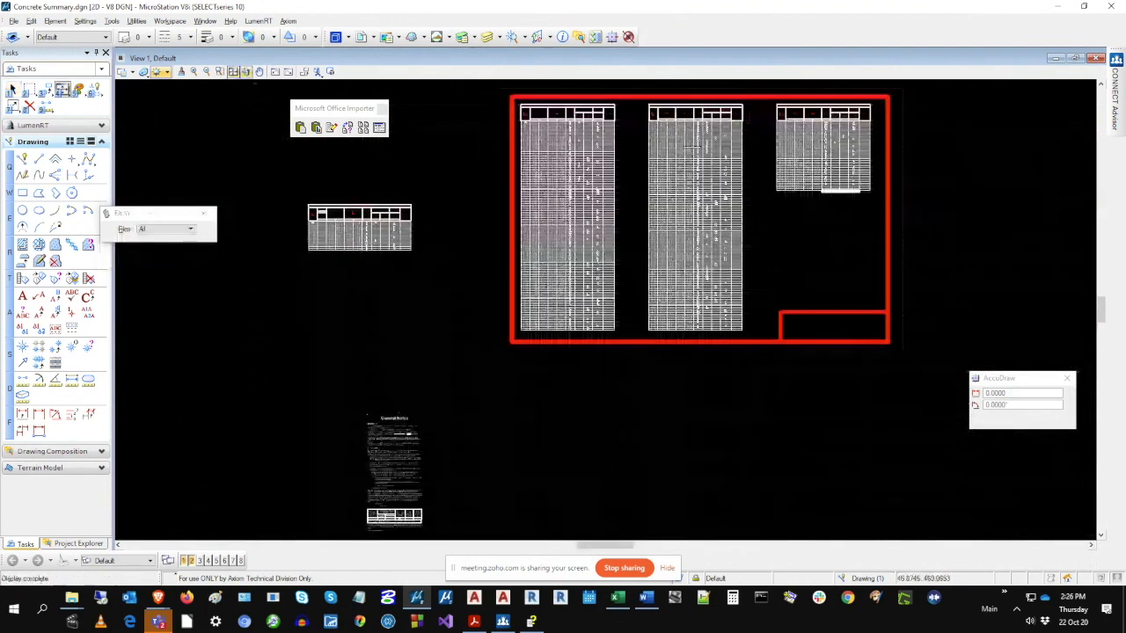
Move the middle table column over so it sits close beside the first column.
scroll(709, 97, up, 2)
click(12, 89)
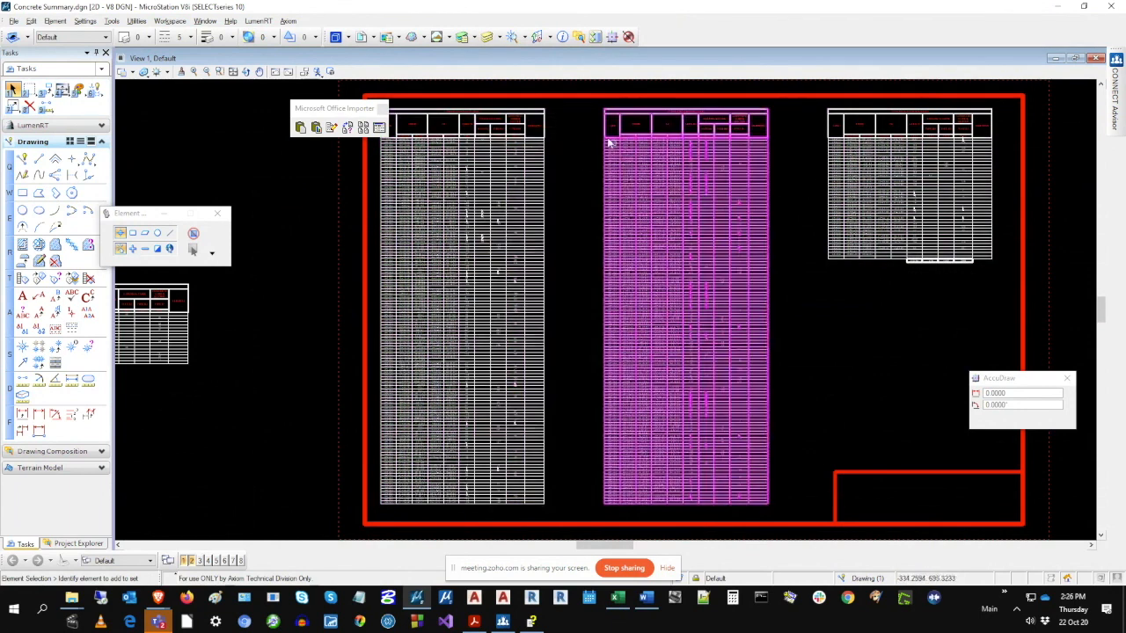
scroll(558, 116, up, 5)
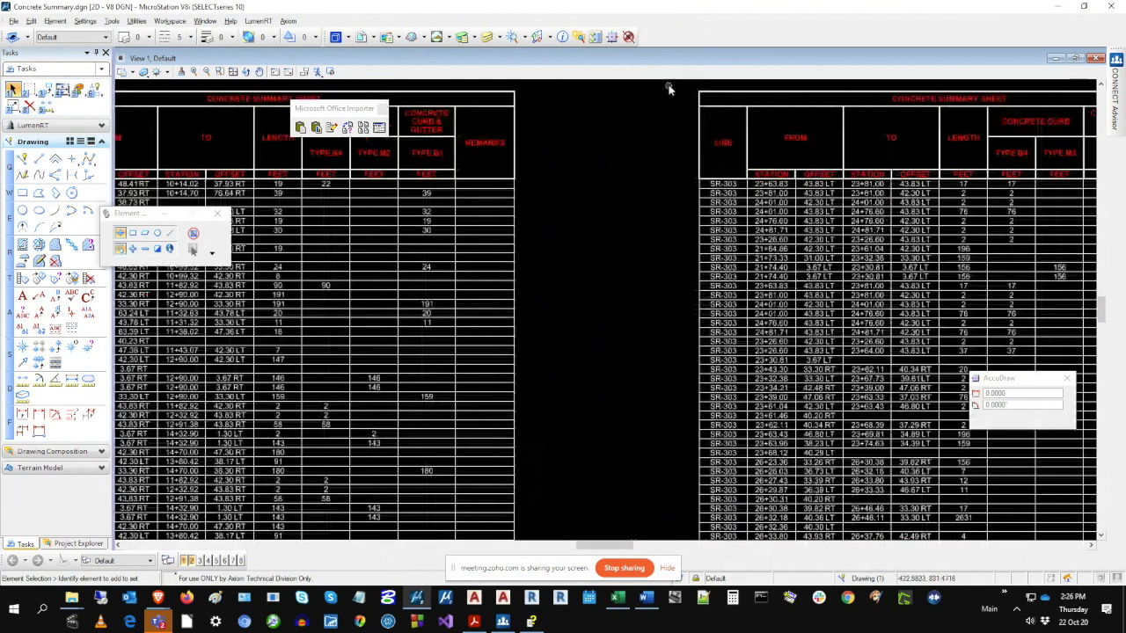
click(716, 100)
drag(715, 100, 551, 93)
Move the third table column close beside the repositioned middle column and clear the selection.
click(1092, 546)
click(1091, 546)
click(1091, 546)
click(1091, 546)
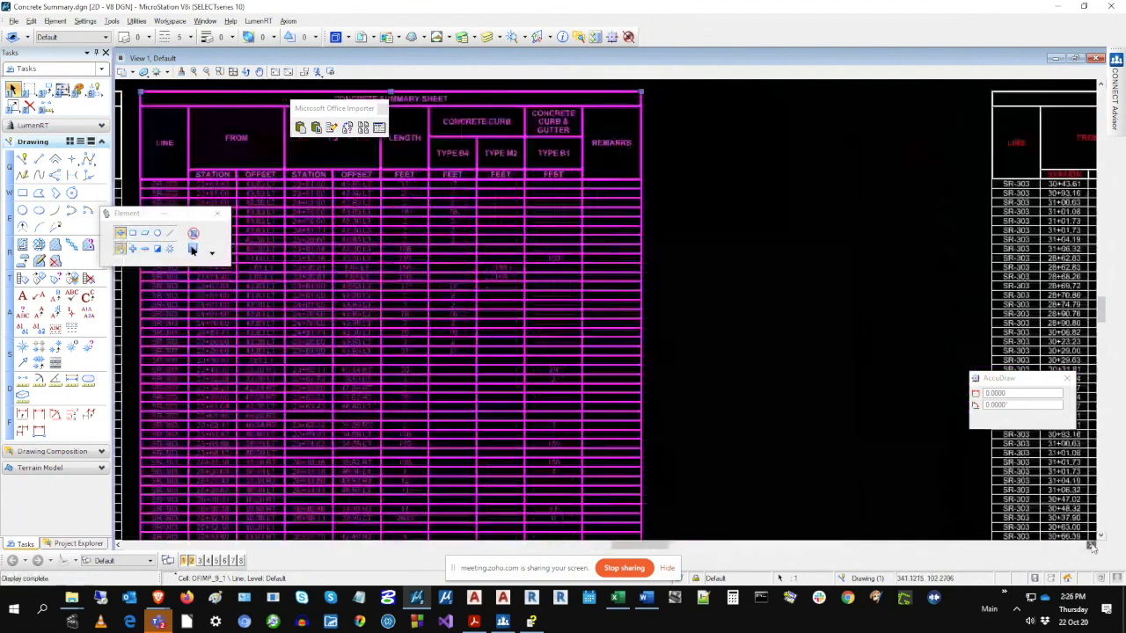
click(1091, 546)
drag(955, 95, 619, 96)
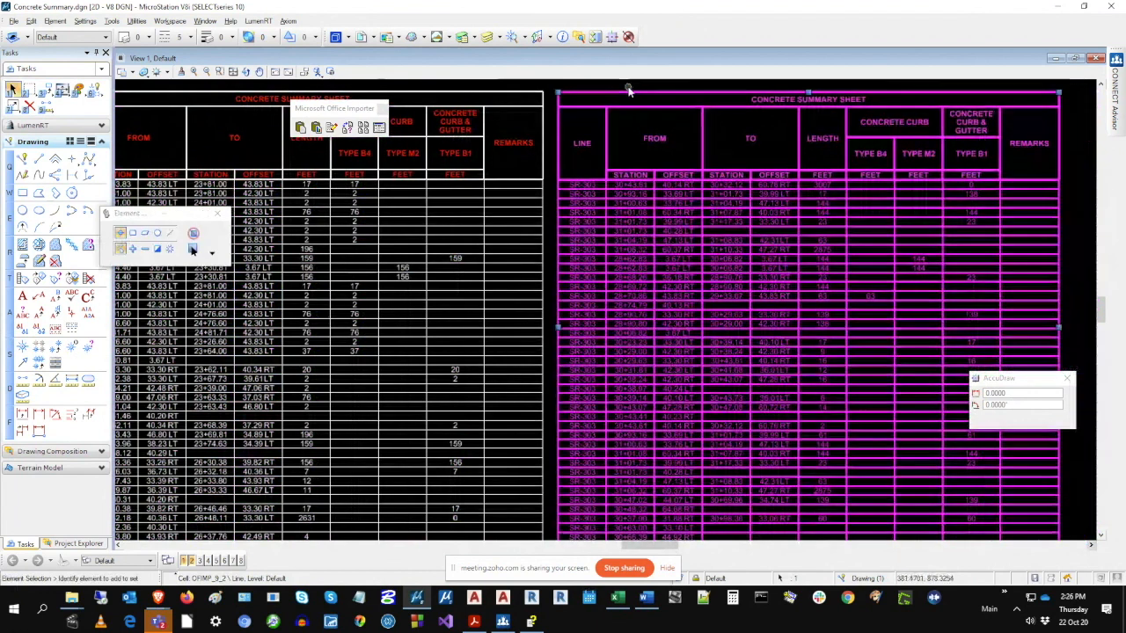
click(627, 86)
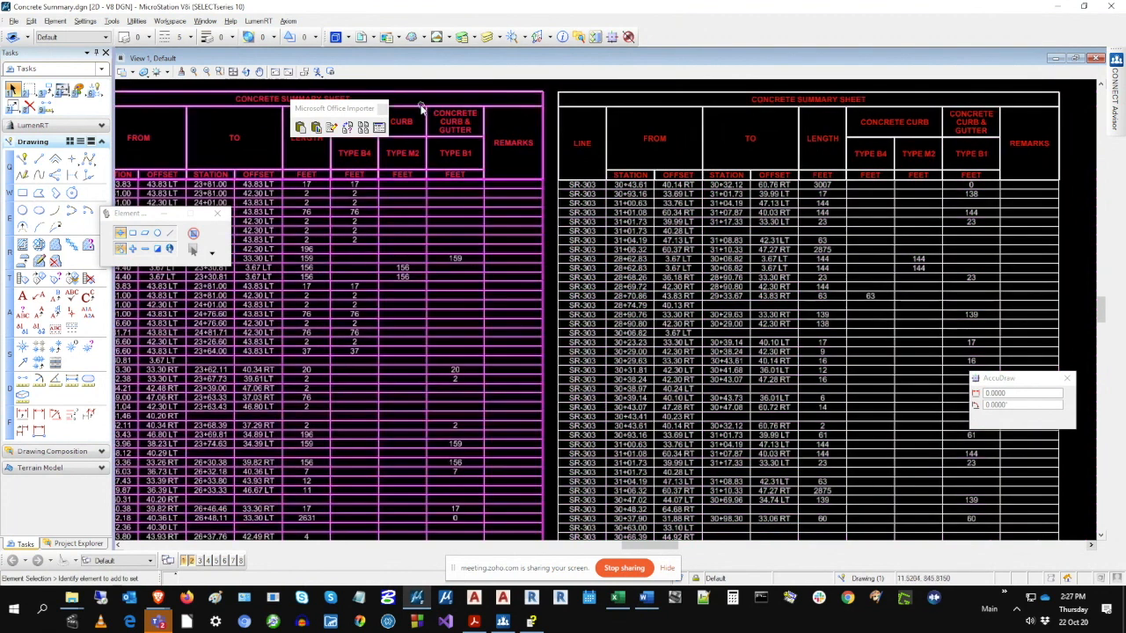
Review the three rearranged table columns inside the border and select the third one.
click(233, 71)
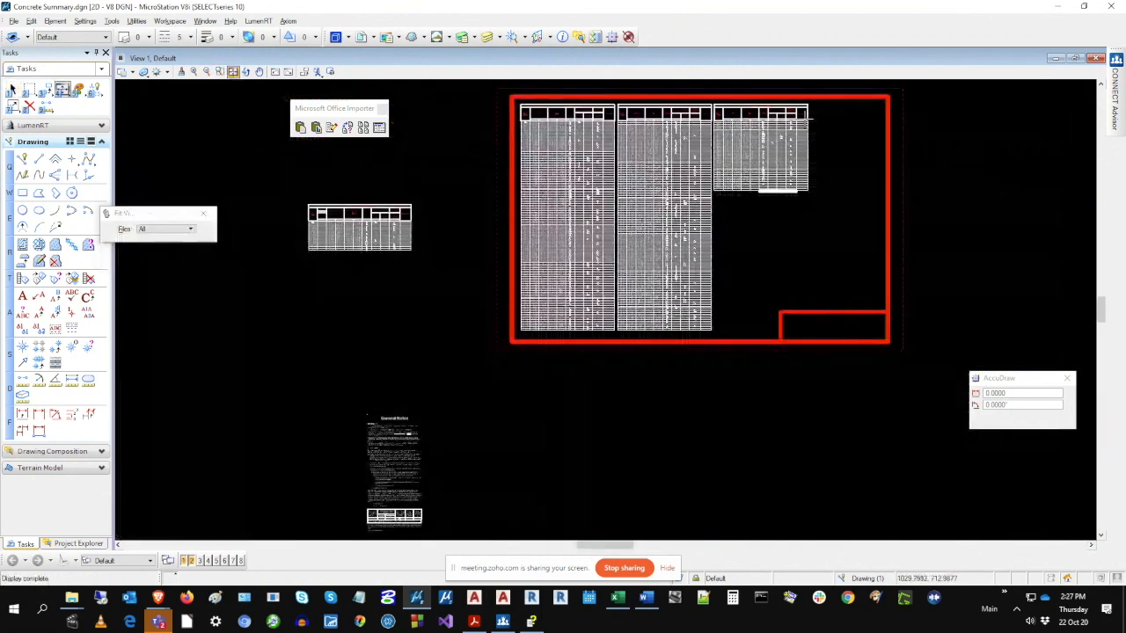
scroll(811, 109, up, 2)
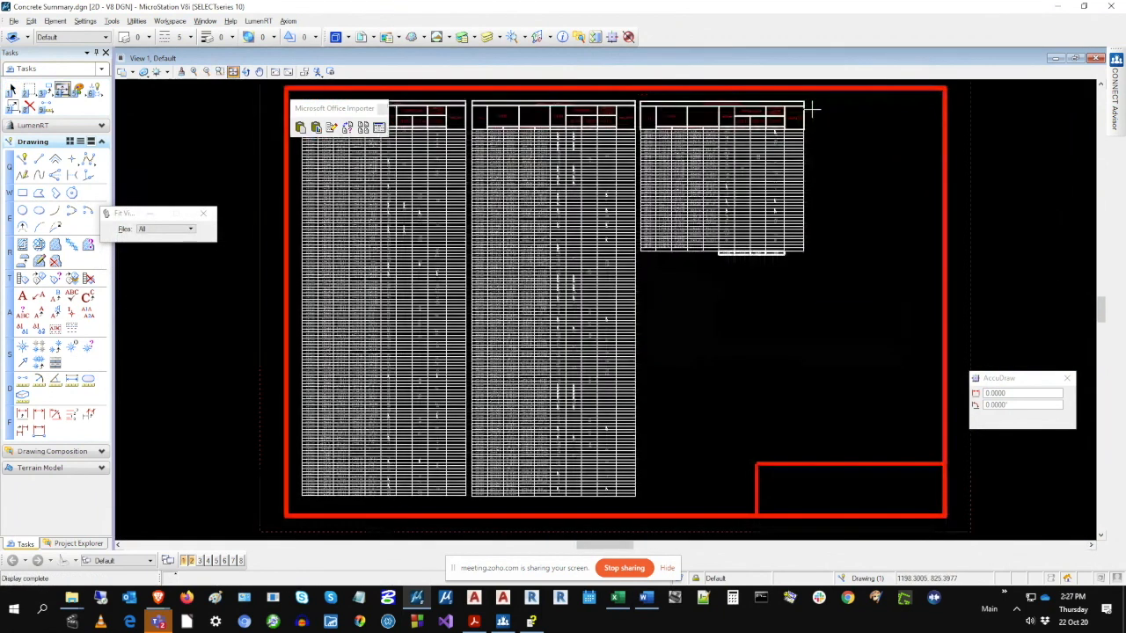
click(13, 90)
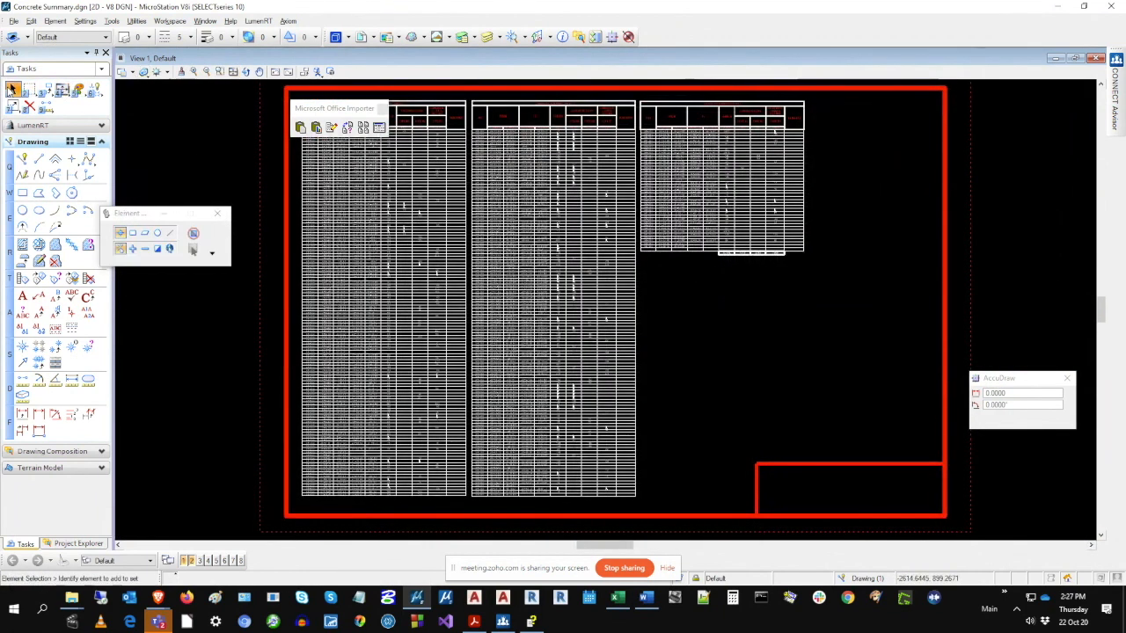
click(773, 193)
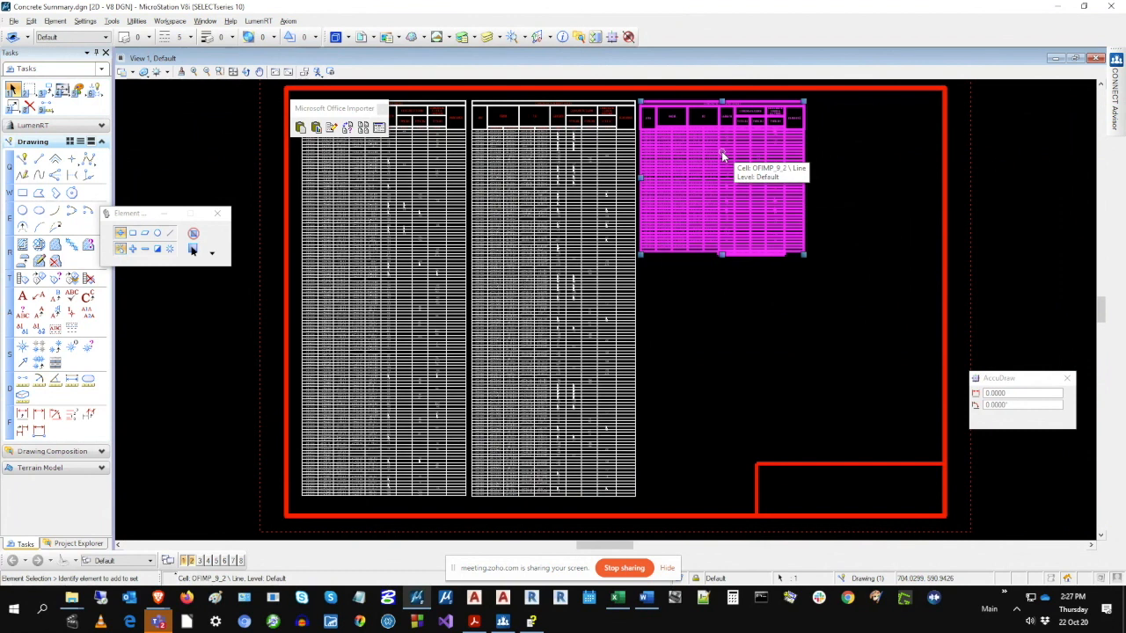
click(1103, 511)
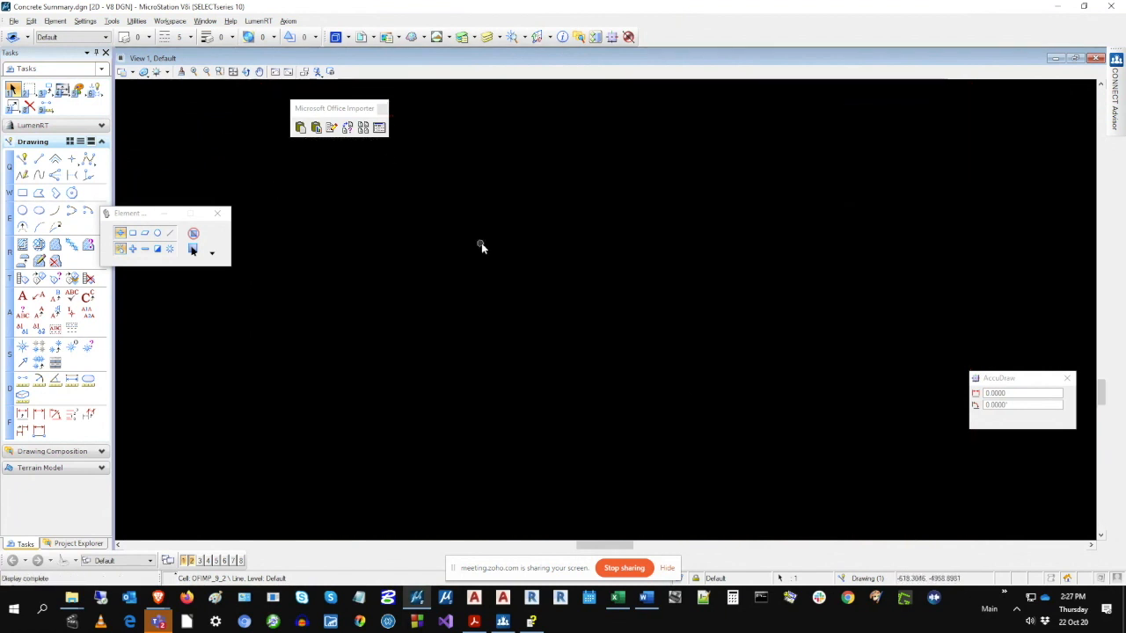
Switch to Word, delete the empty paragraph after "Add the new data here.", and save General Notes -- USTN.docx.
click(649, 599)
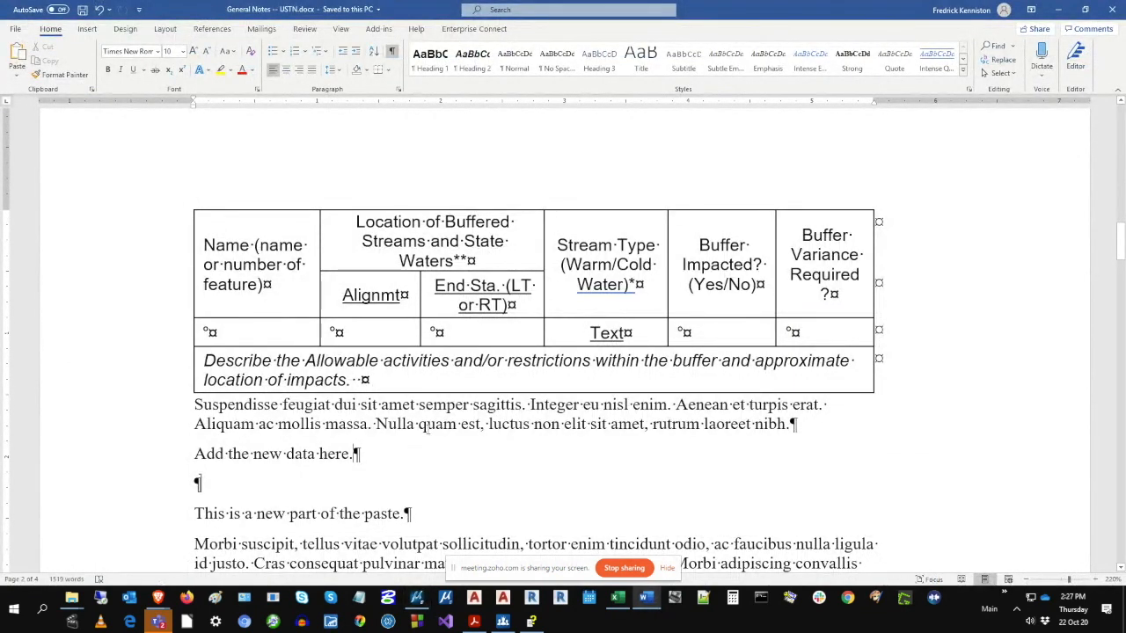
key(Delete)
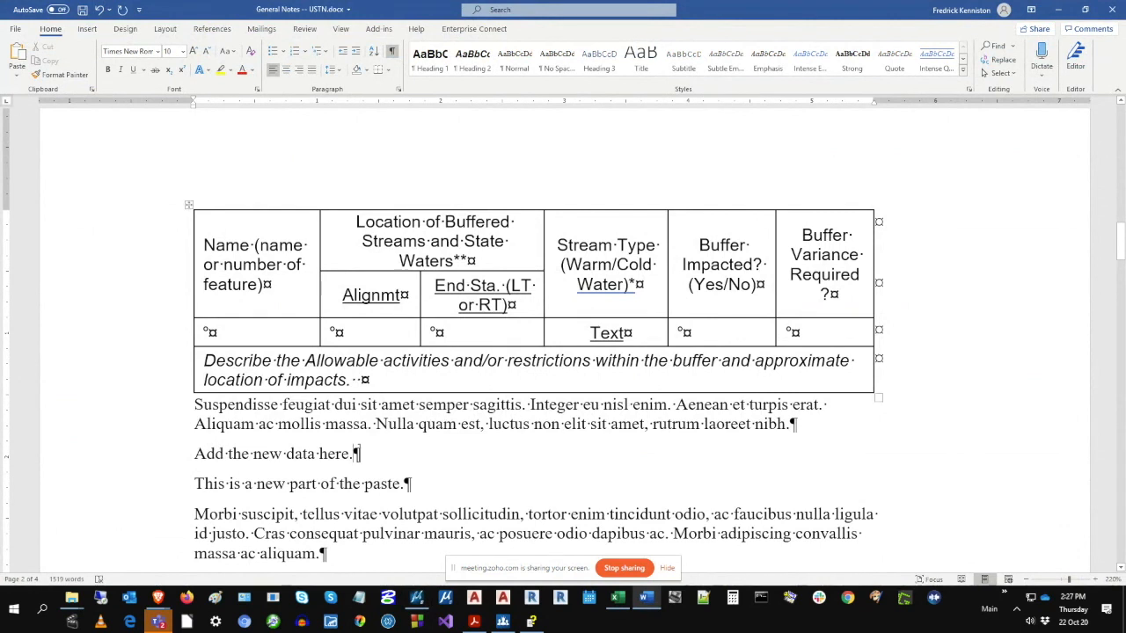
click(82, 9)
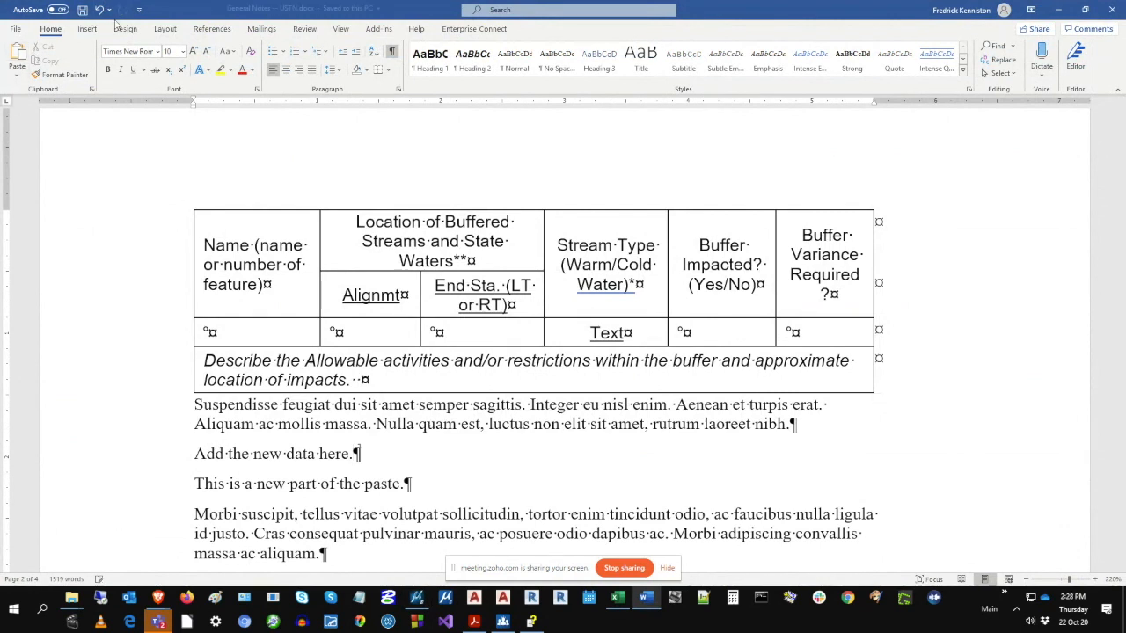
Select the whole General Notes document from beginning to end and copy it.
key(ctrl+Home)
key(ctrl+shift+End)
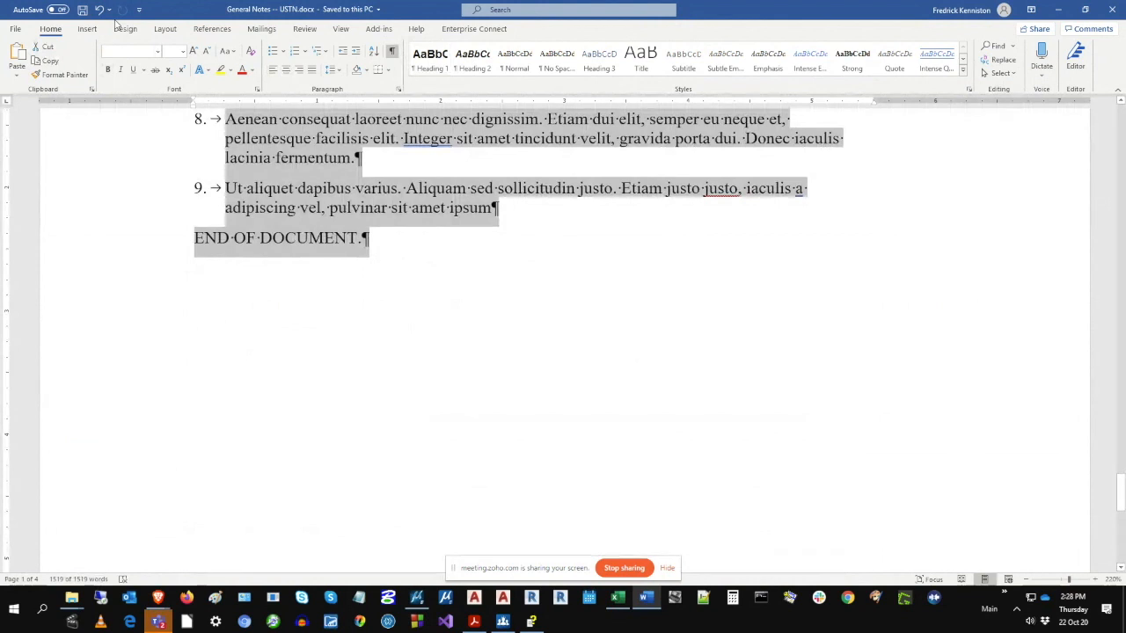
right_click(282, 205)
click(308, 244)
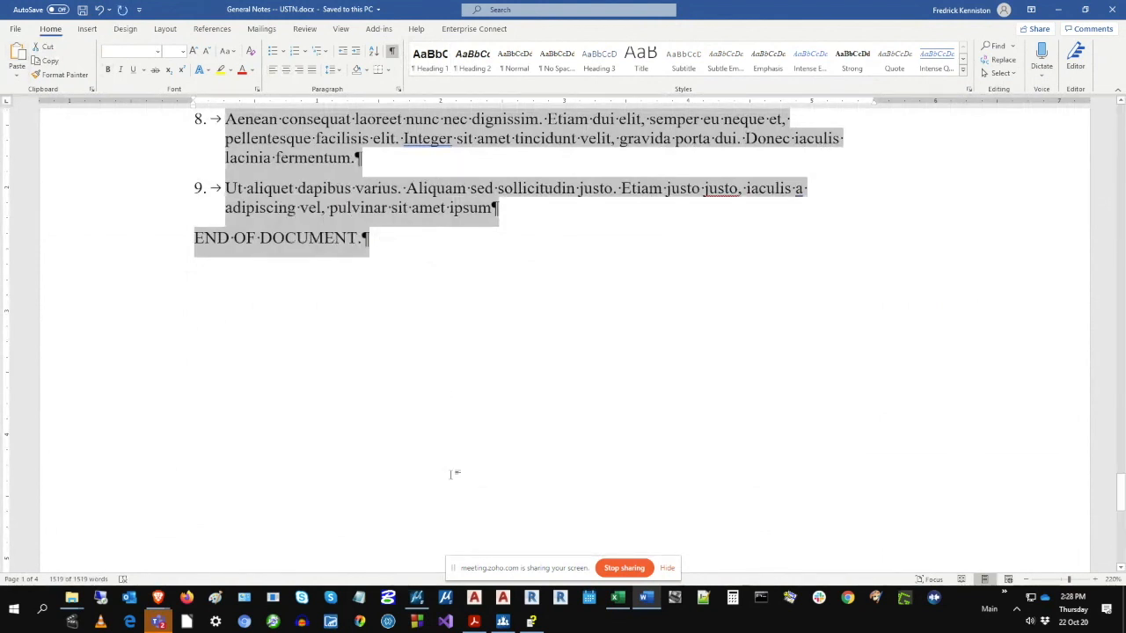
Switch to MicroStation, try pasting the copied General Notes document as linked columns, and undo that paste.
click(416, 598)
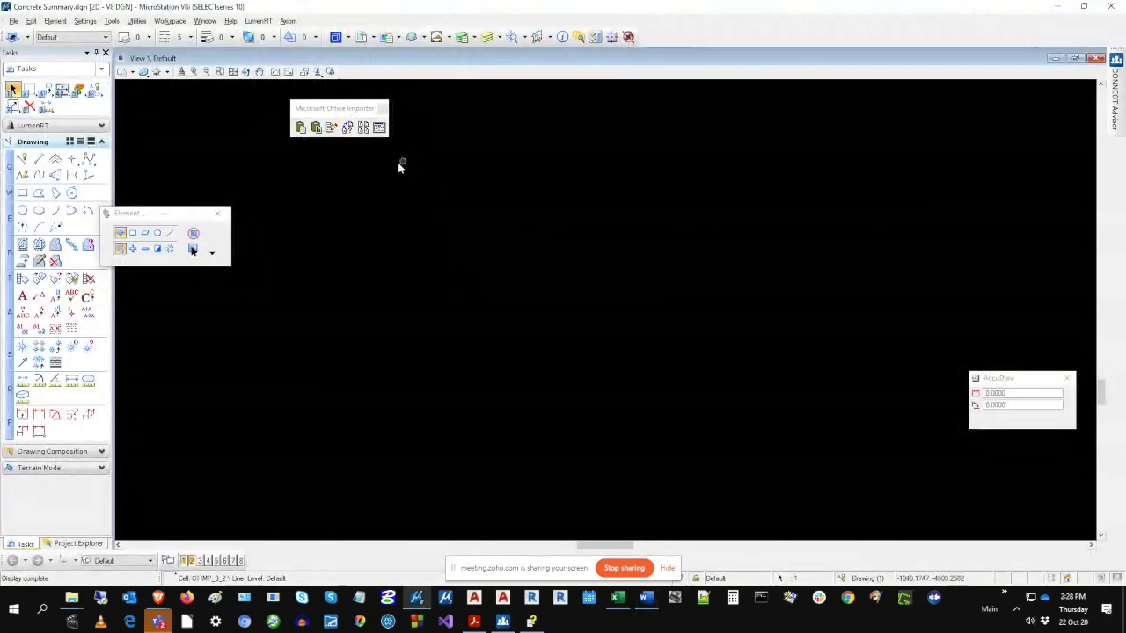
click(300, 129)
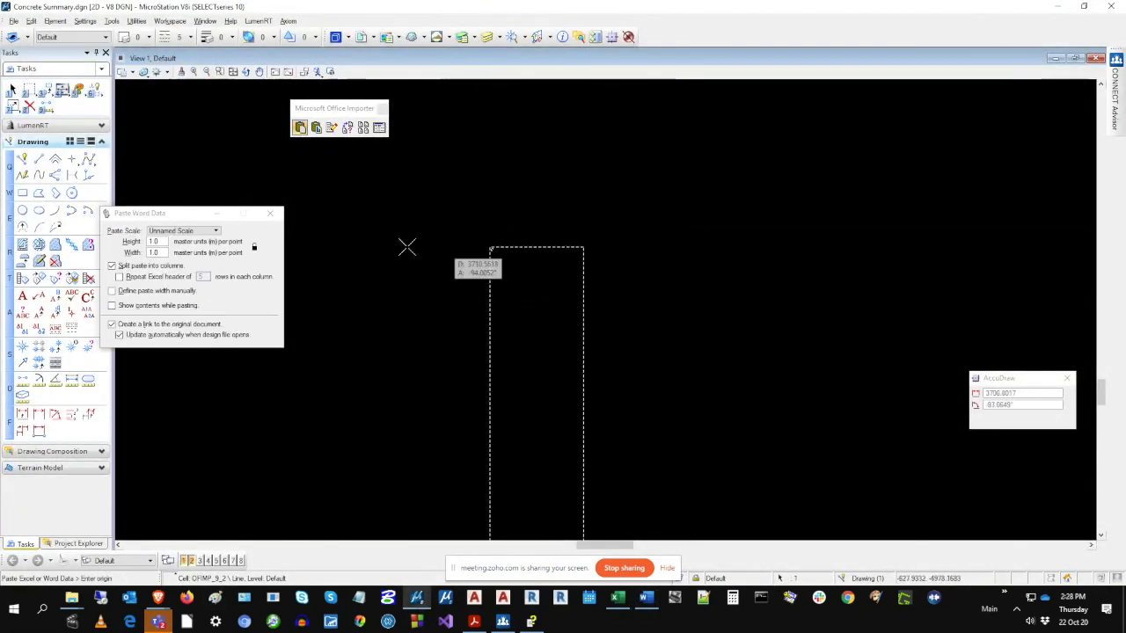
click(380, 183)
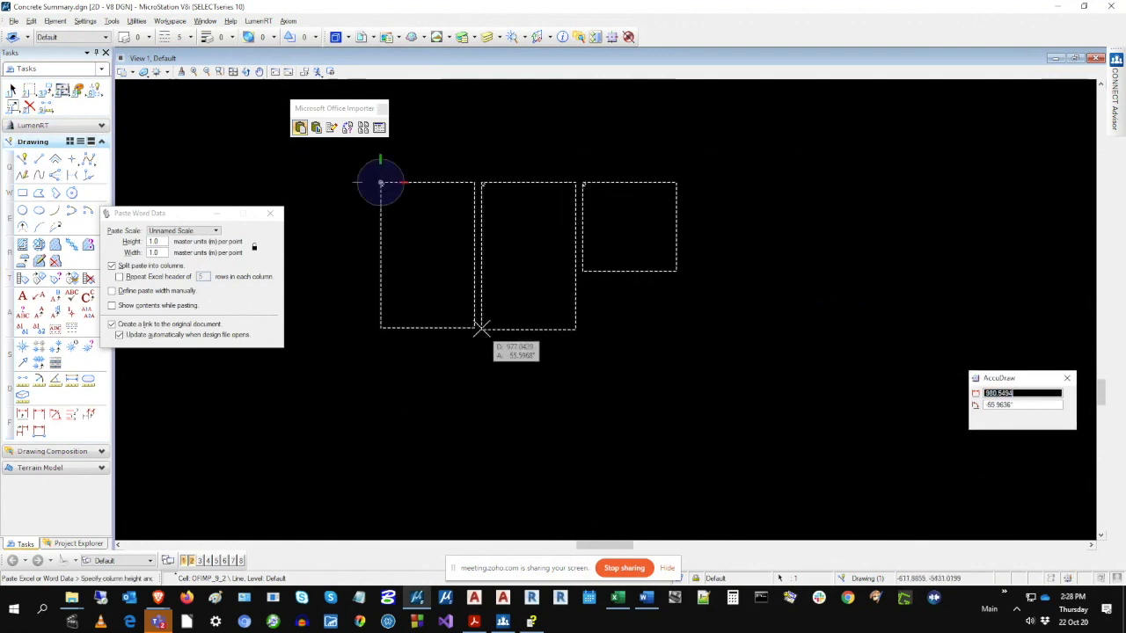
click(488, 309)
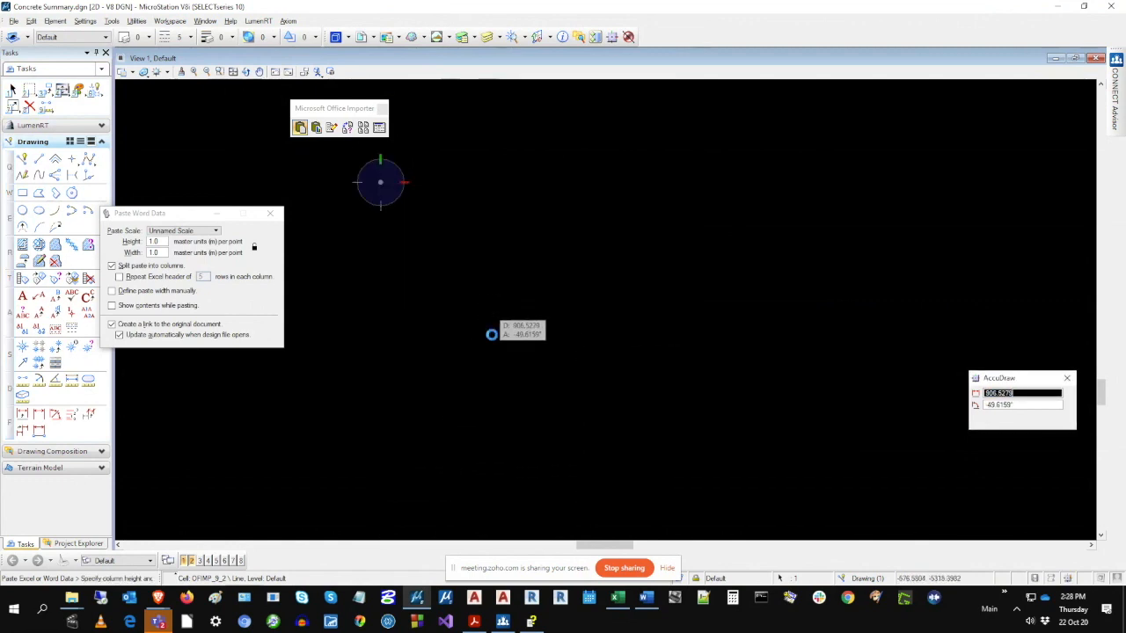
click(31, 21)
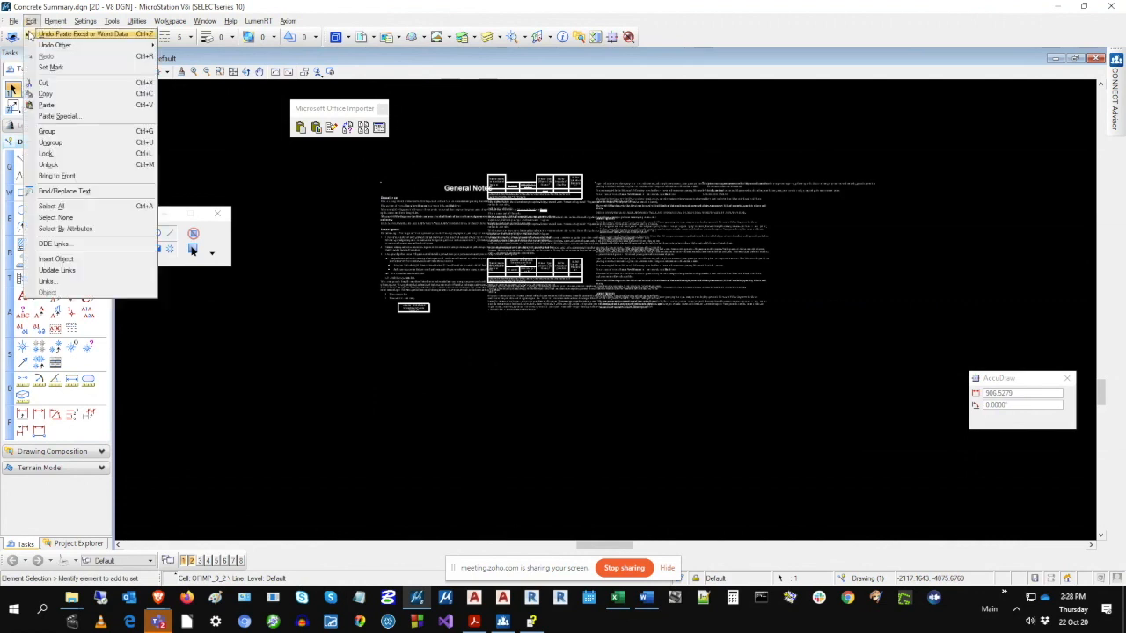
click(29, 34)
click(299, 128)
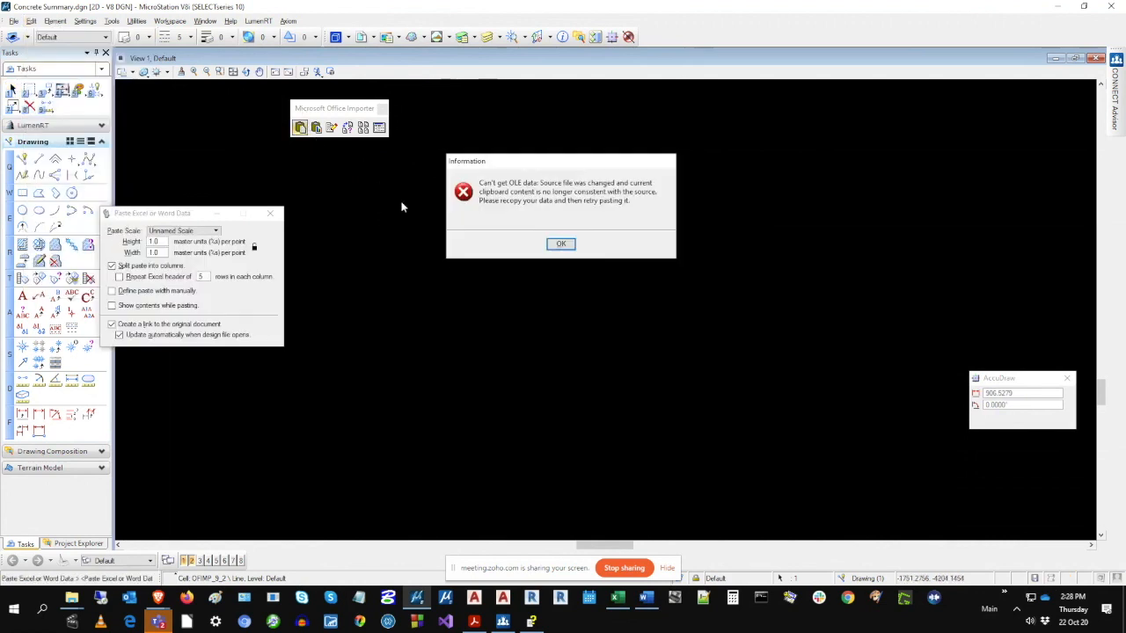
click(561, 244)
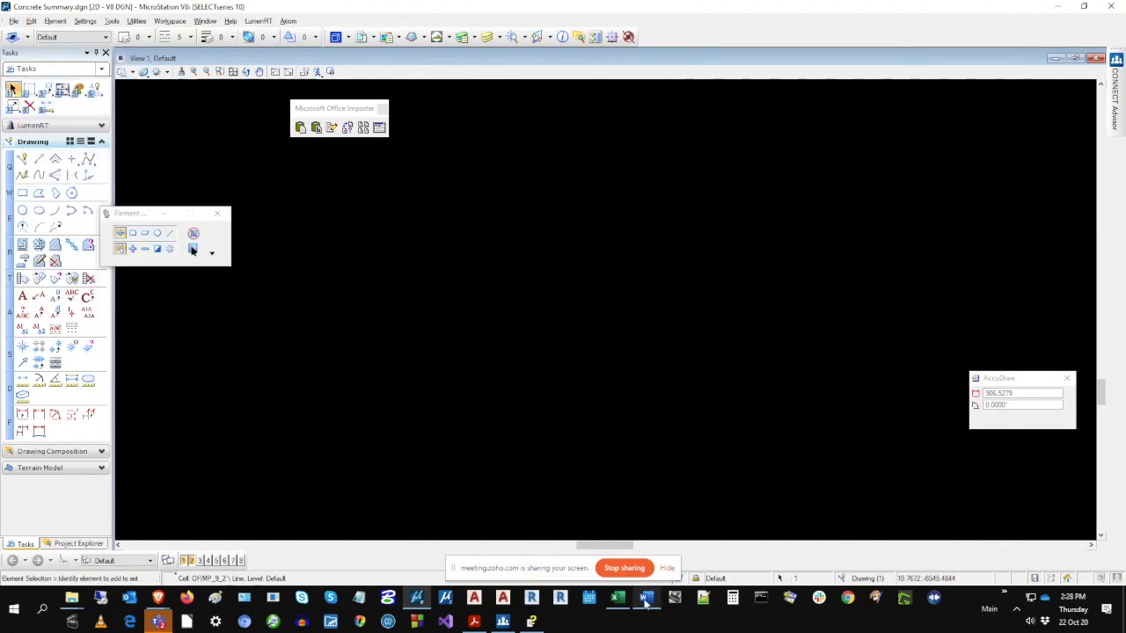
Return to Word and copy the selected General Notes document again.
click(646, 602)
right_click(411, 160)
key(Escape)
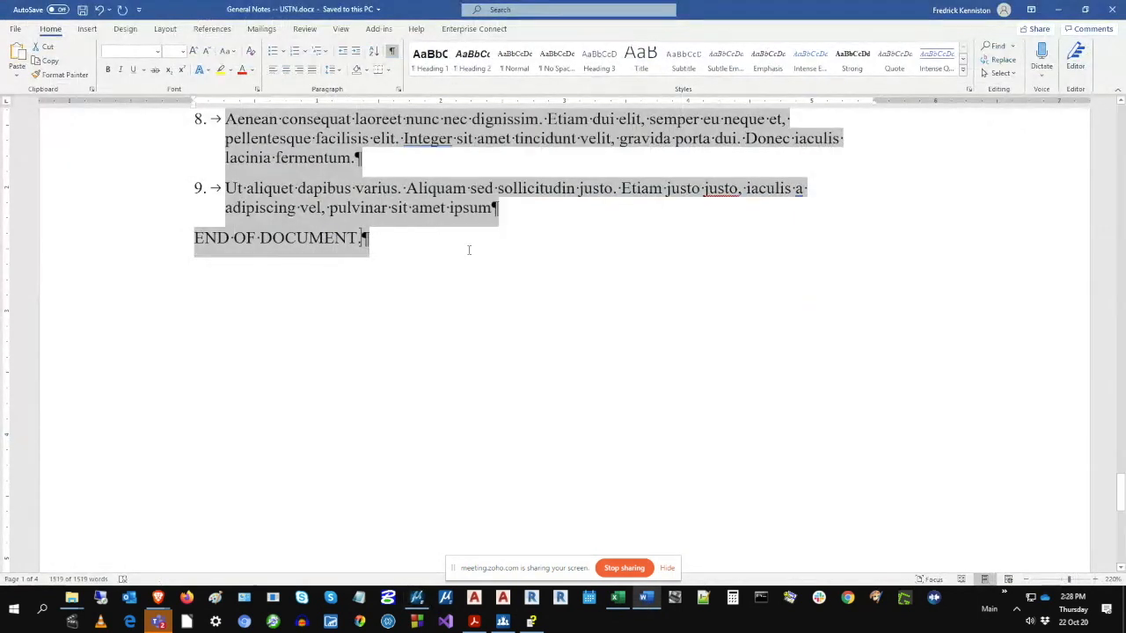
Switch to MicroStation and paste the Word document in the empty area as a linked paste split into five columns.
click(417, 598)
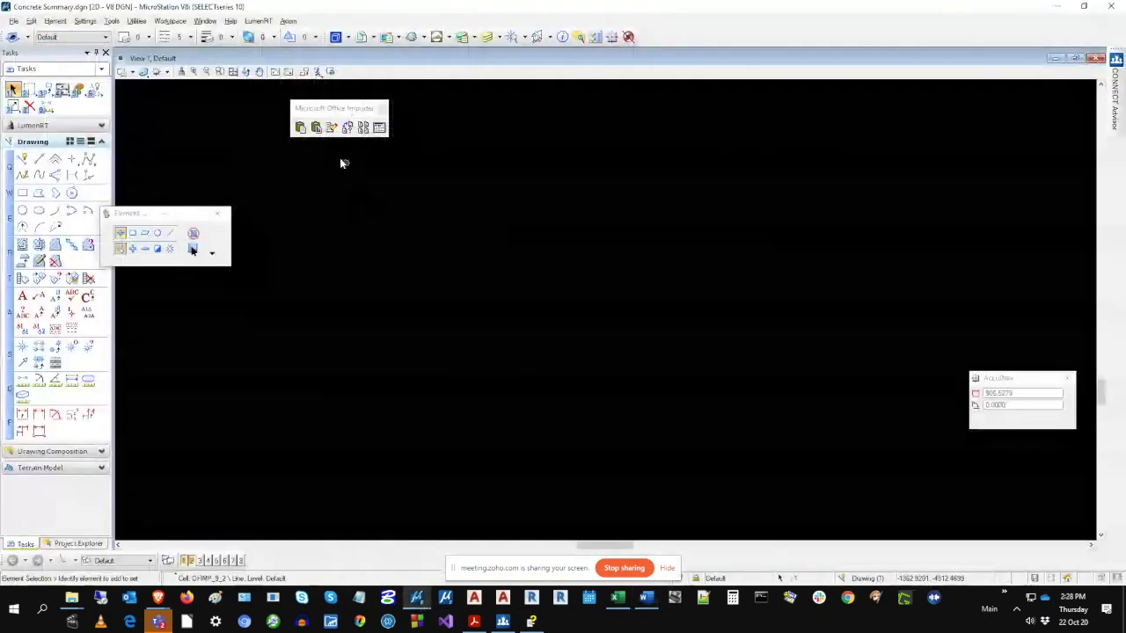
click(300, 129)
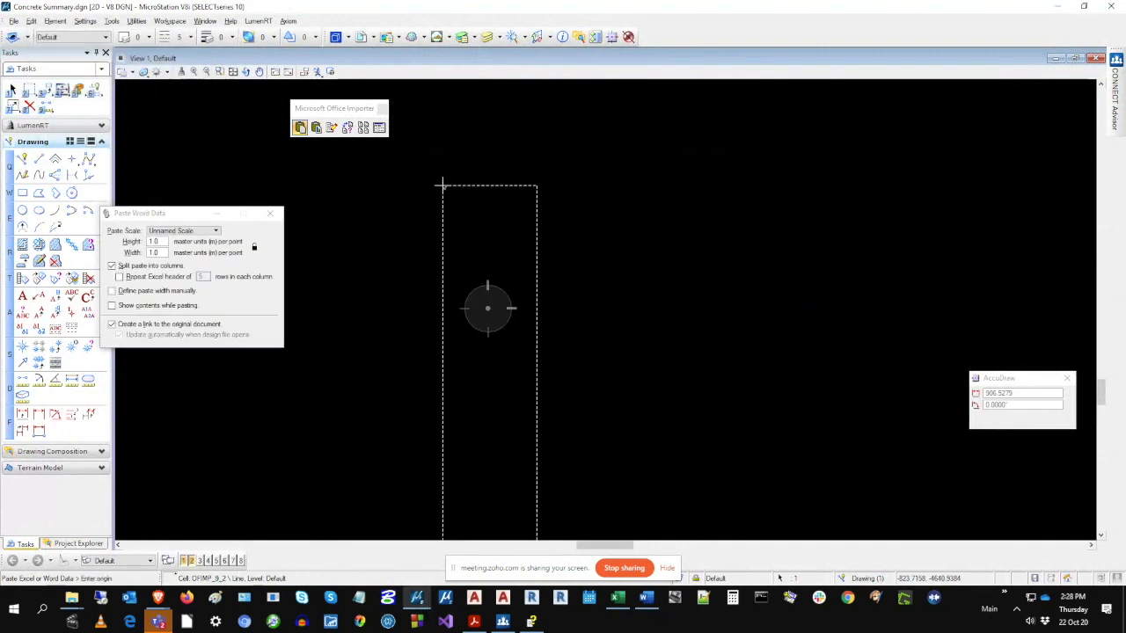
click(374, 169)
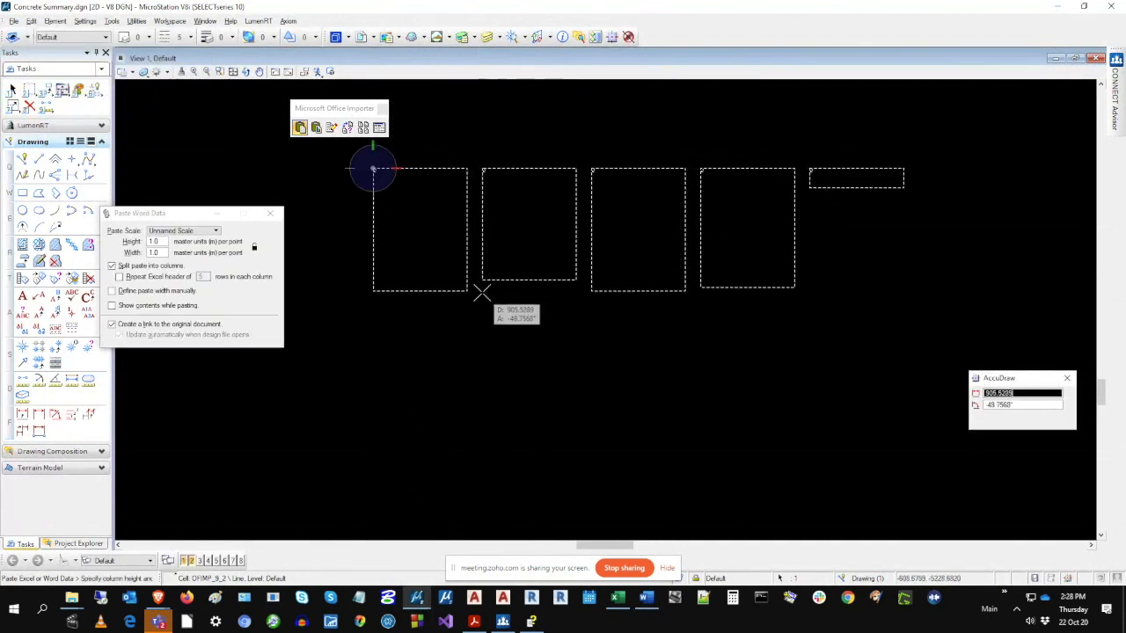
click(482, 292)
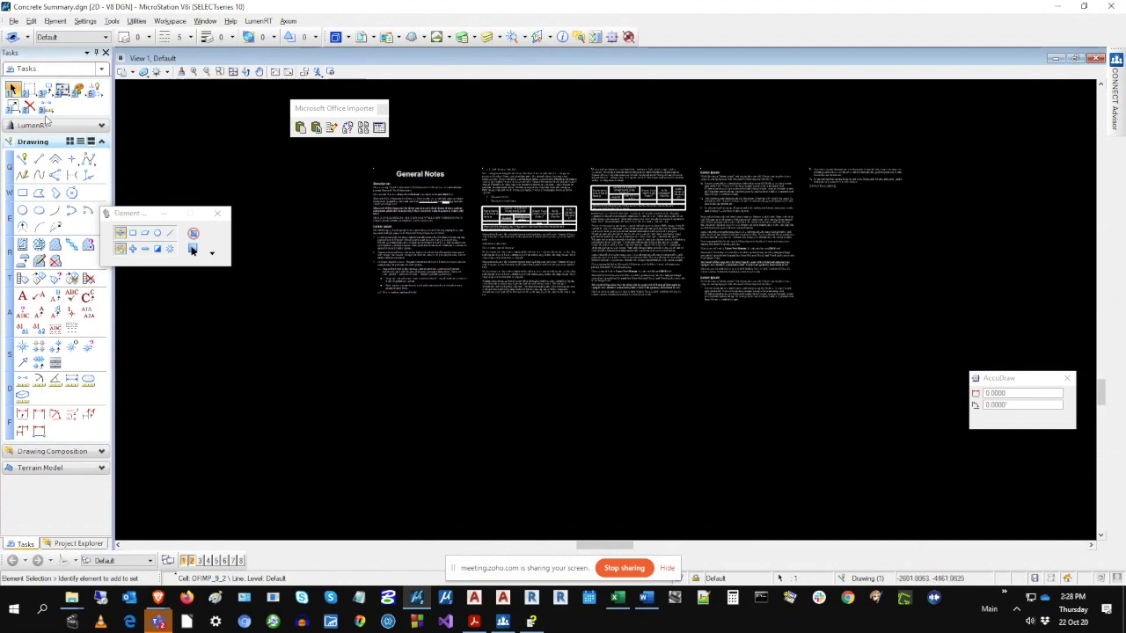
Draw a horizontal SmartLine about 2612 m long just below the bottoms of the pasted General Notes columns.
click(22, 158)
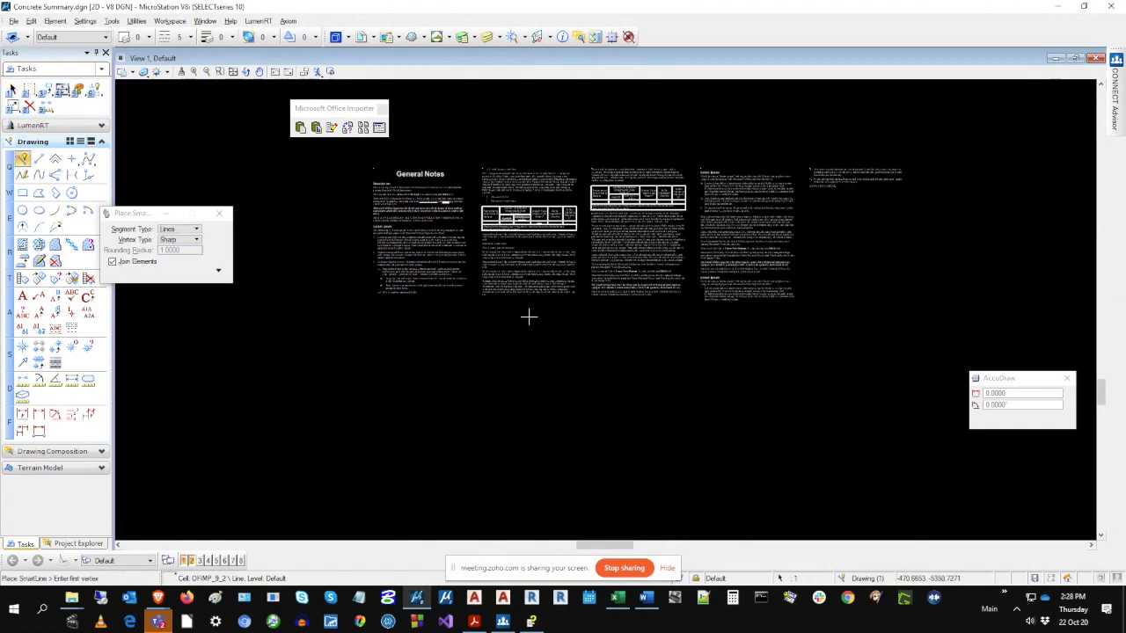
click(809, 305)
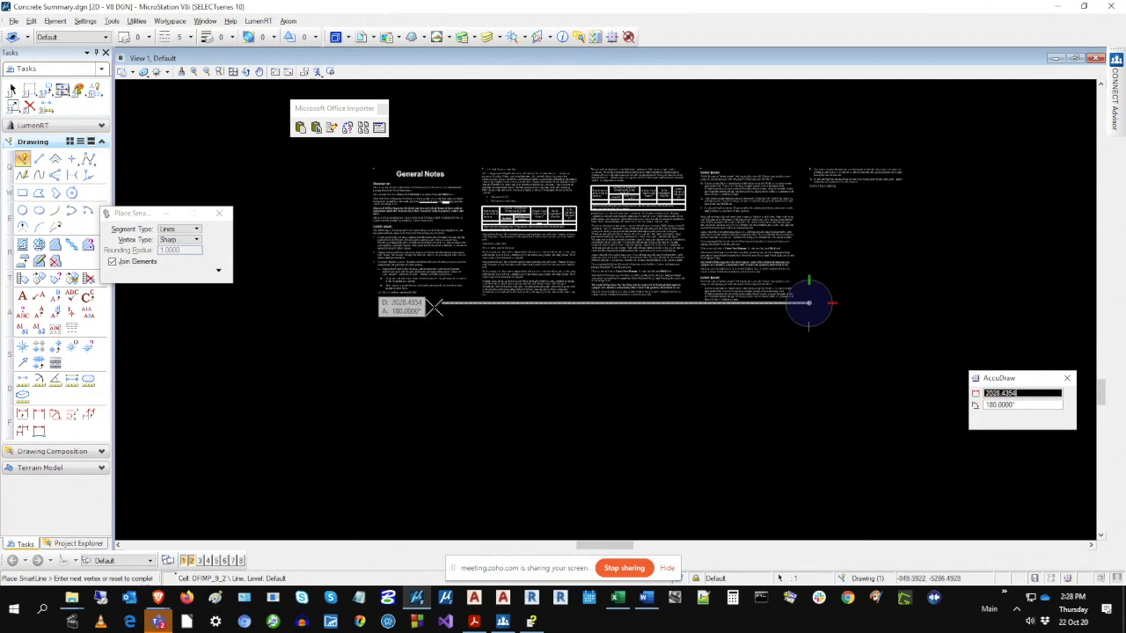
click(330, 304)
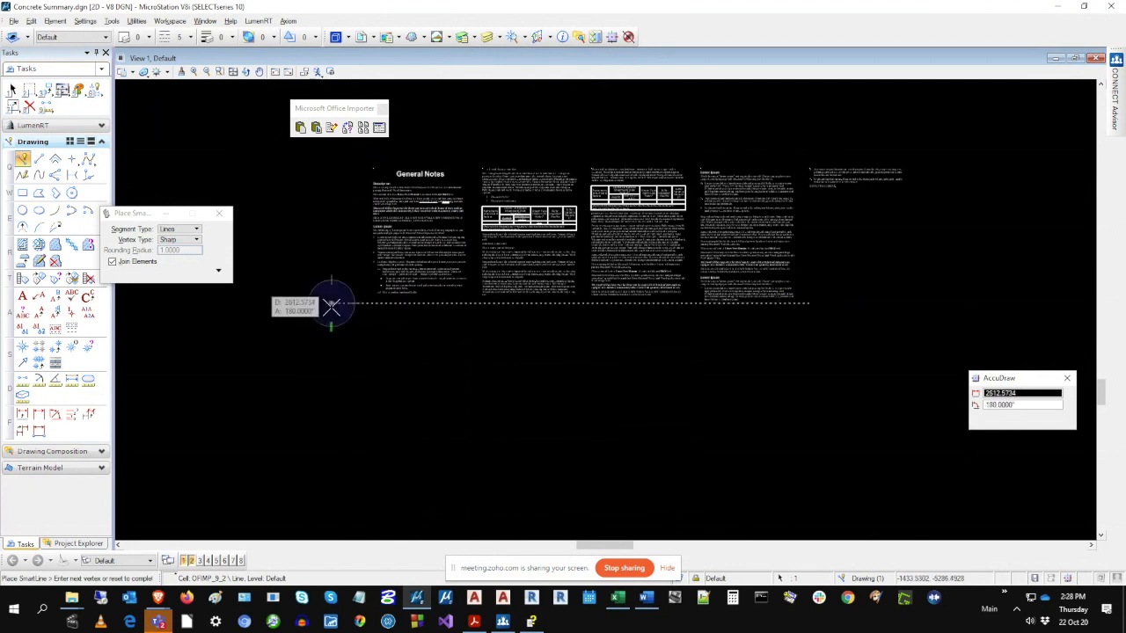
right_click(331, 304)
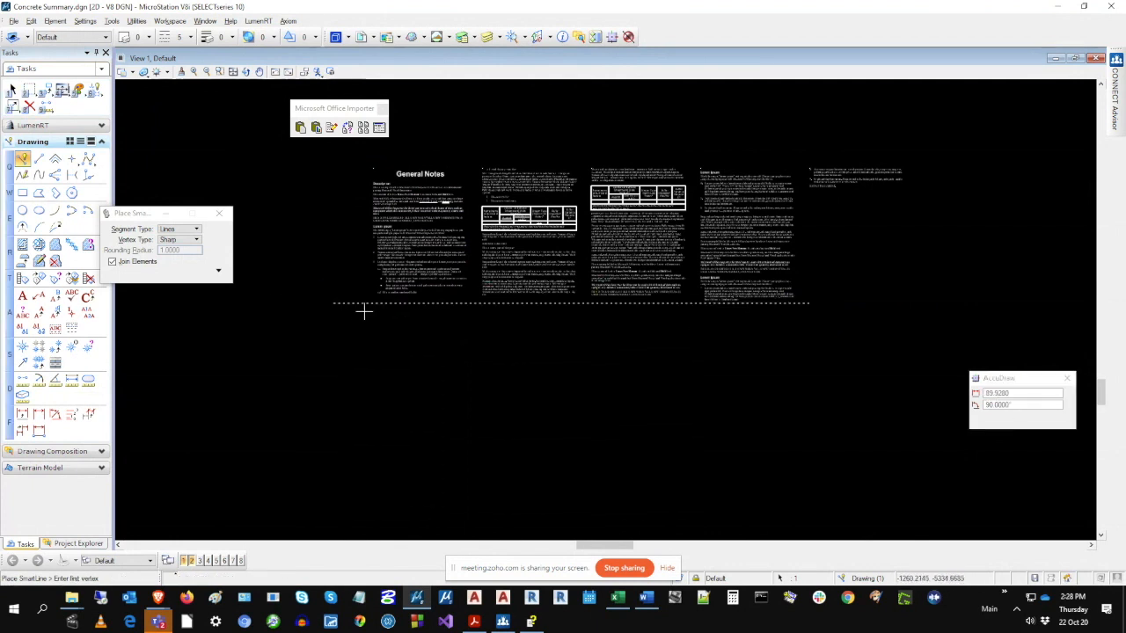
Examine where the text of each General Notes column ends relative to the reference line, from the first column to the fourth.
scroll(373, 303, up, 1)
scroll(374, 298, up, 2)
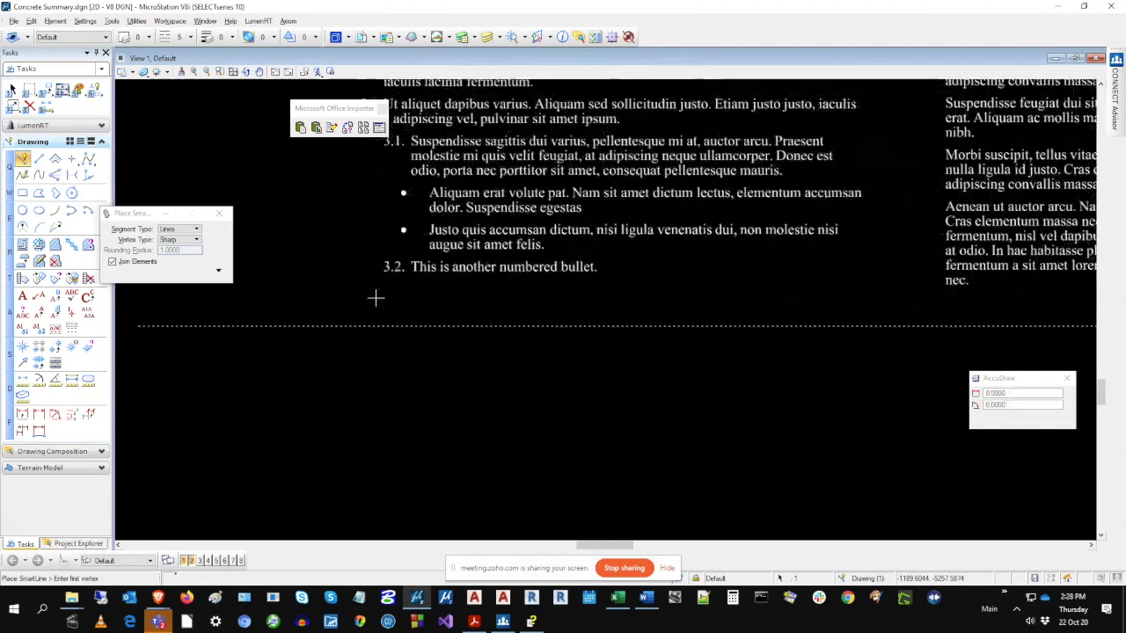
click(1091, 545)
click(1090, 545)
click(1091, 545)
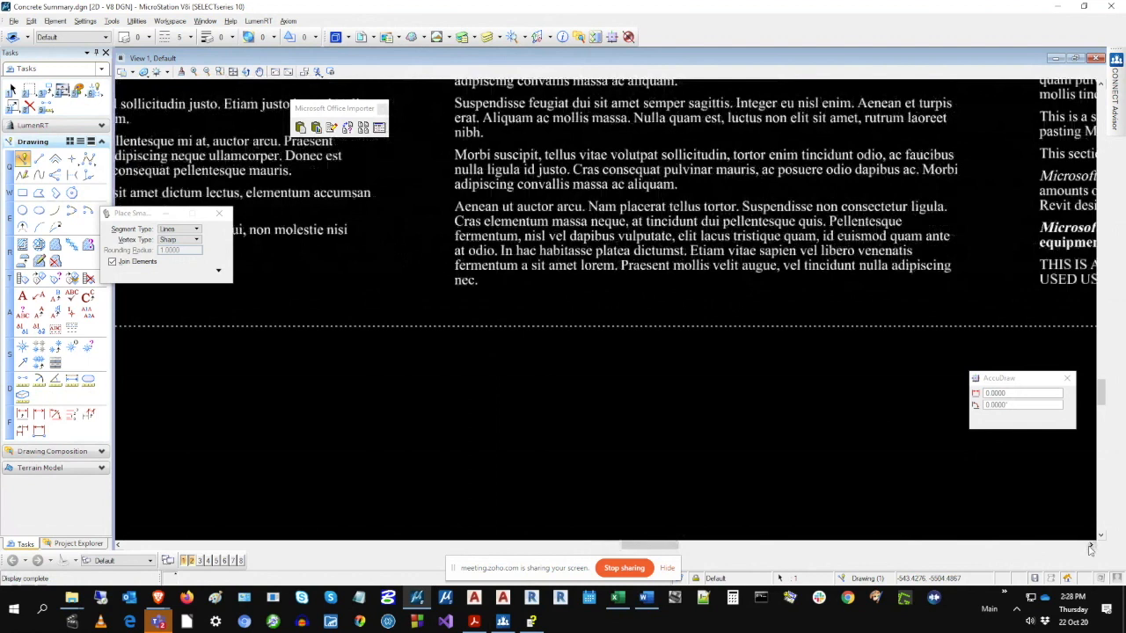
click(1091, 546)
click(1090, 545)
click(1090, 545)
click(1091, 545)
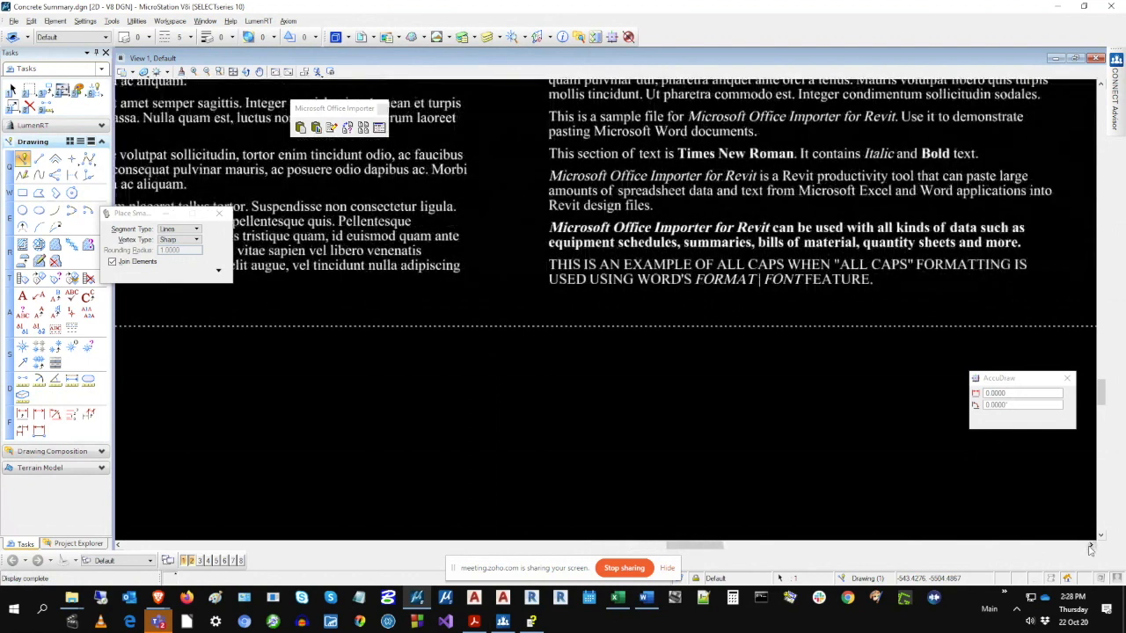
click(1090, 545)
click(1090, 545)
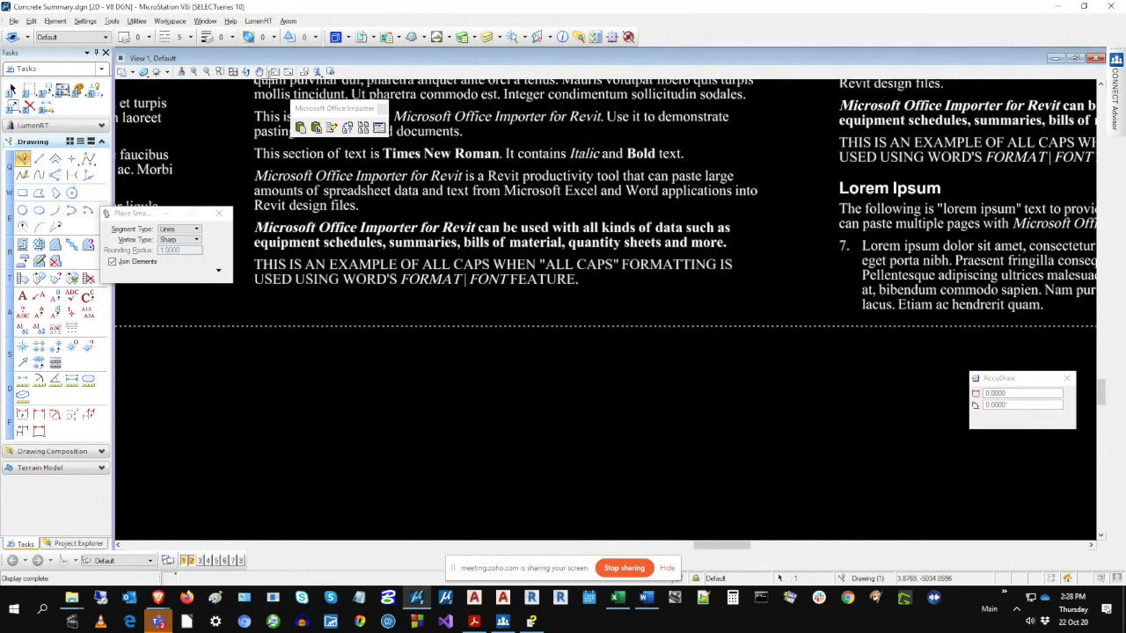
Examine the complete General Notes paste to see how its text and tables flow across the columns.
click(232, 71)
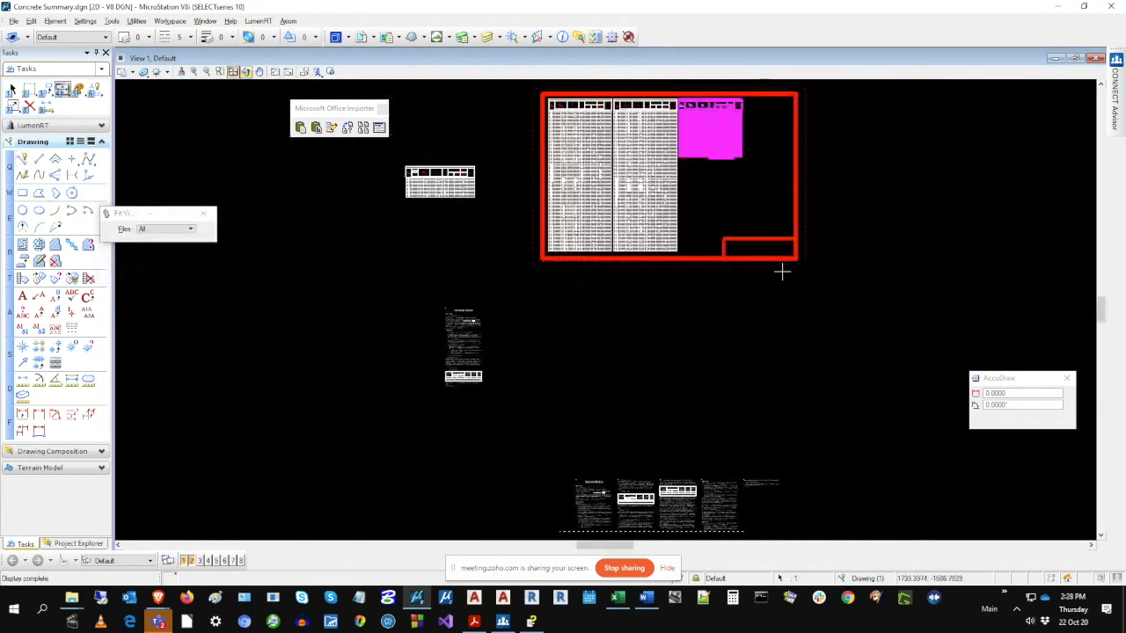
click(1102, 536)
click(1102, 535)
click(1102, 536)
click(1102, 535)
click(1102, 535)
click(1102, 536)
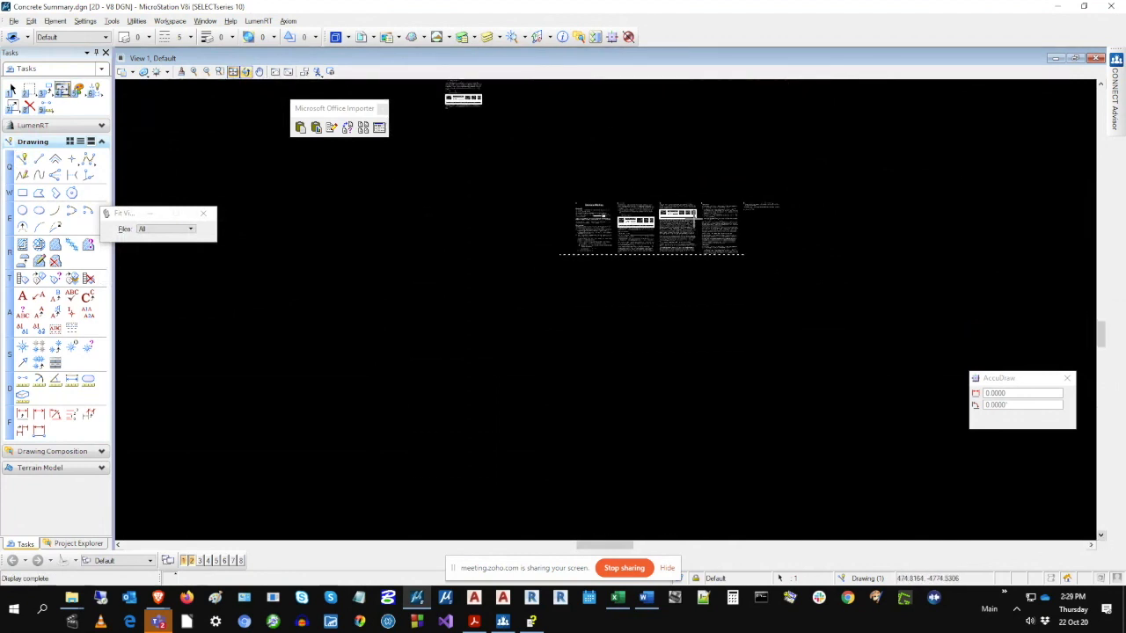
scroll(704, 214, up, 2)
scroll(635, 218, up, 1)
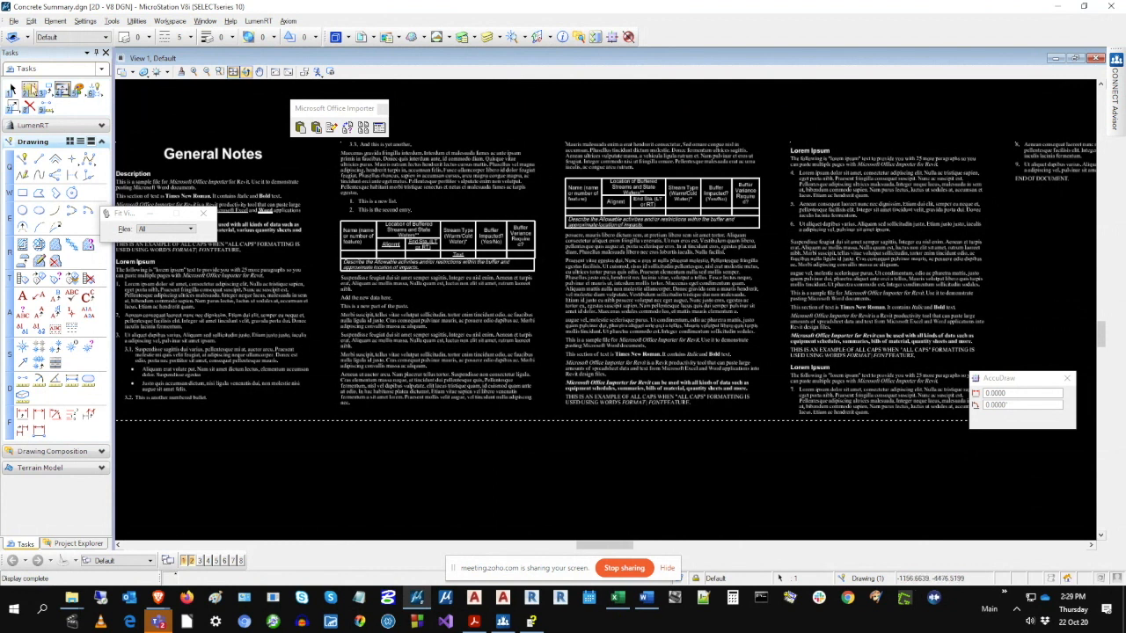
click(11, 90)
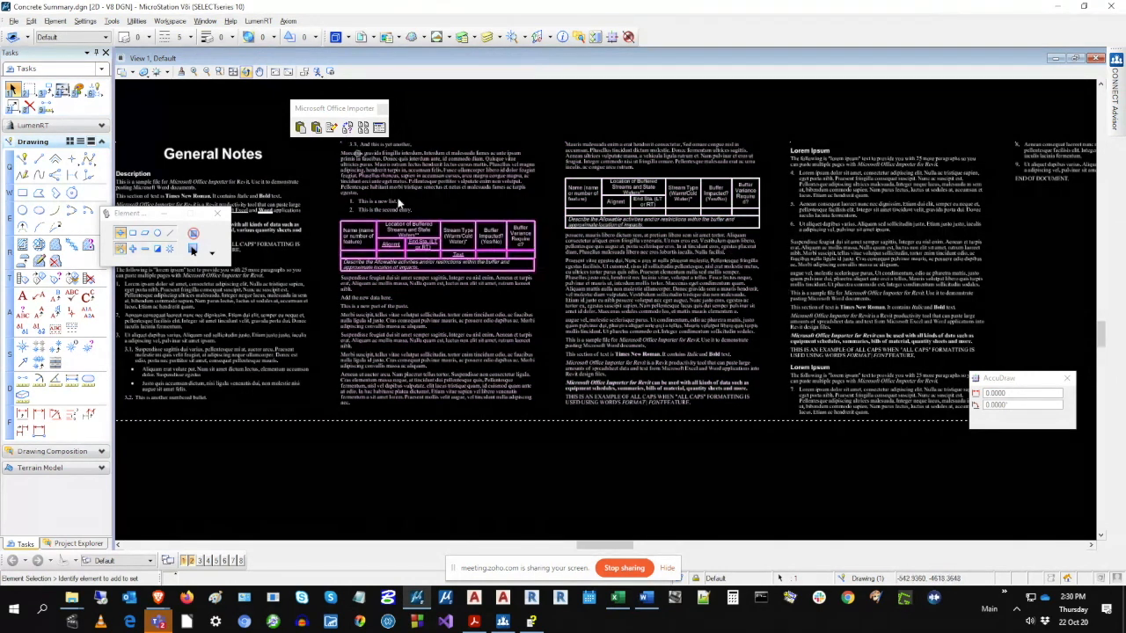
Fit all elements in the view and open the list of Microsoft Office Importer links.
click(219, 72)
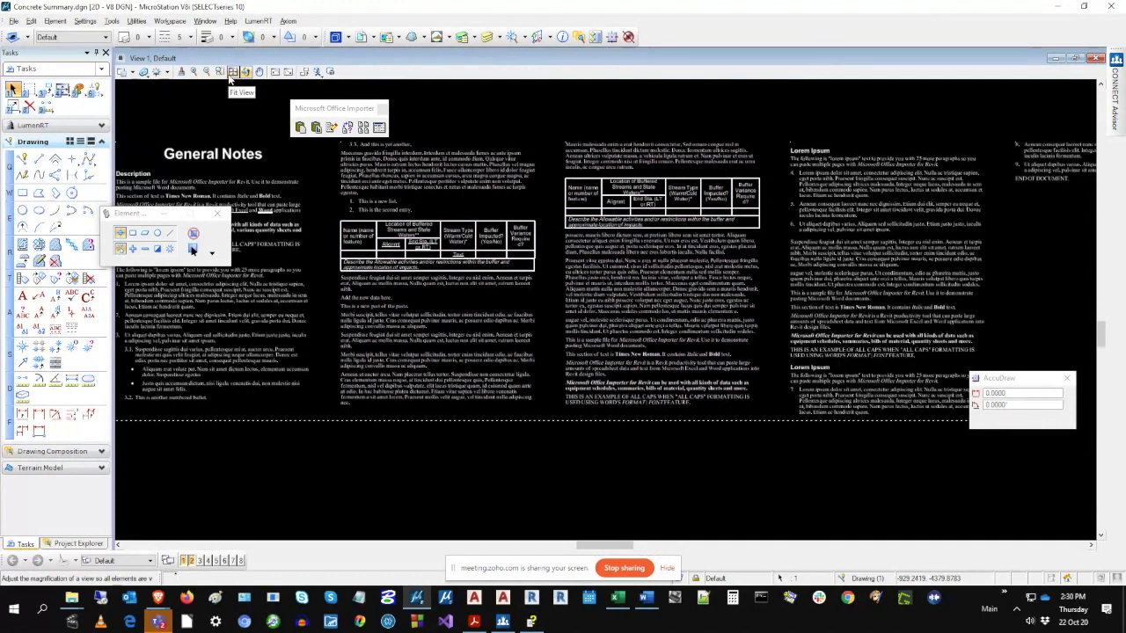
click(233, 71)
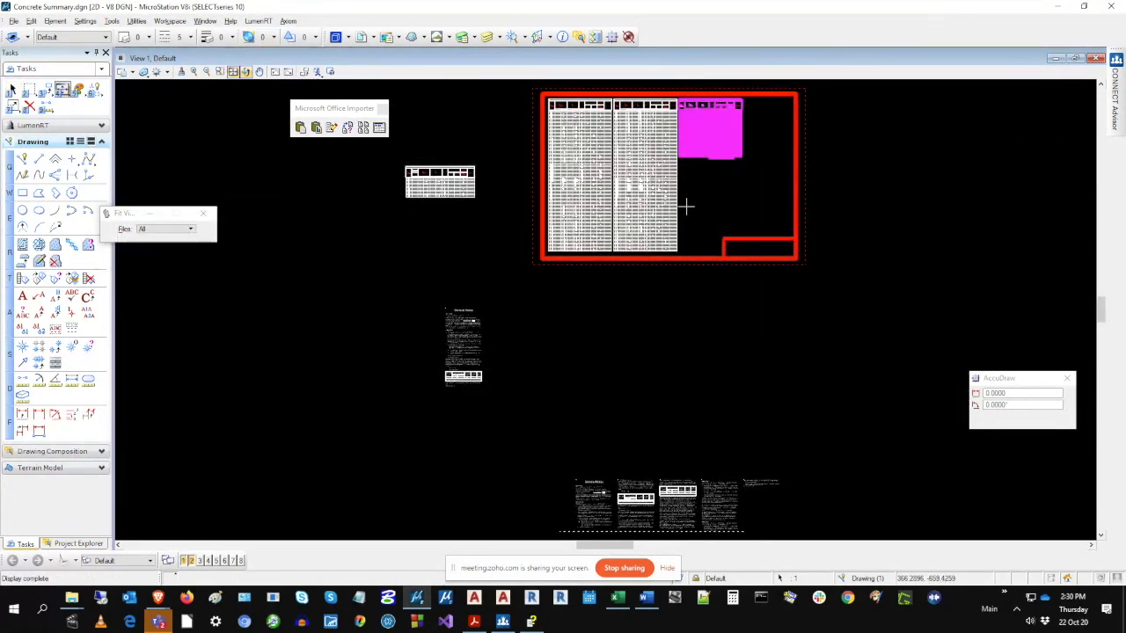
click(365, 128)
drag(706, 253, 565, 194)
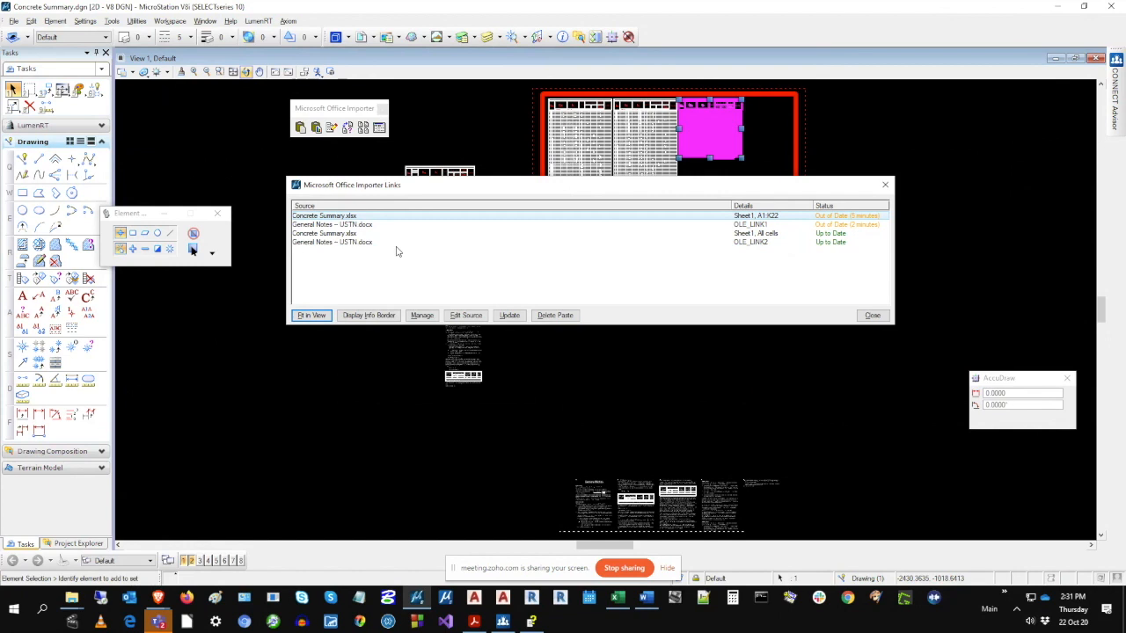
Go through the four Excel and Word links to locate each paste in the drawing, and check their details and status.
click(332, 217)
click(334, 225)
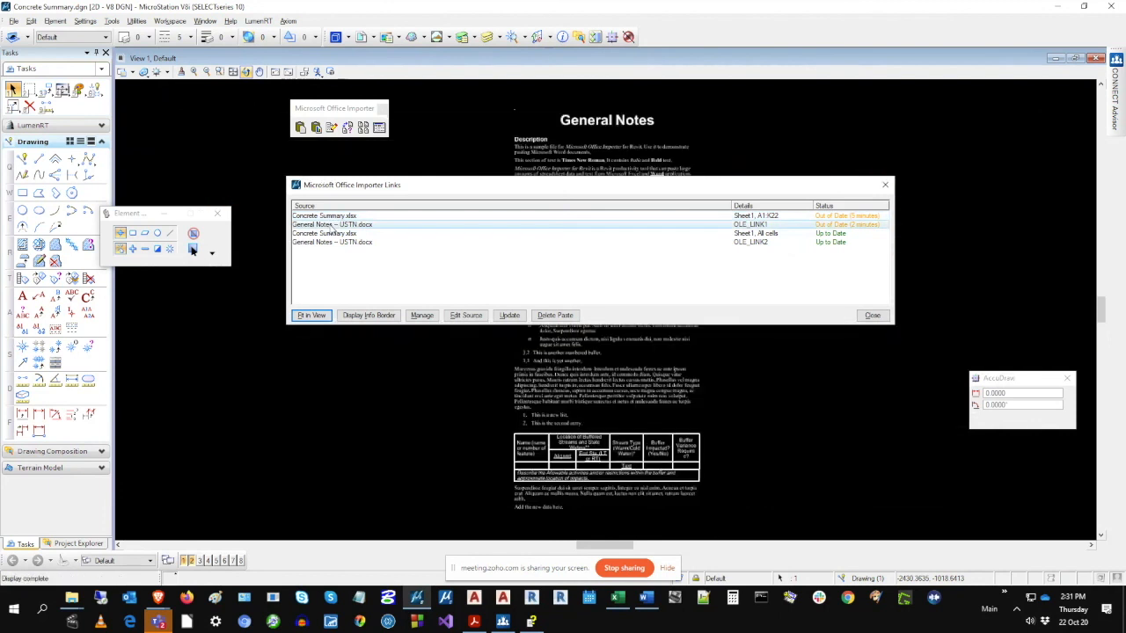
click(331, 234)
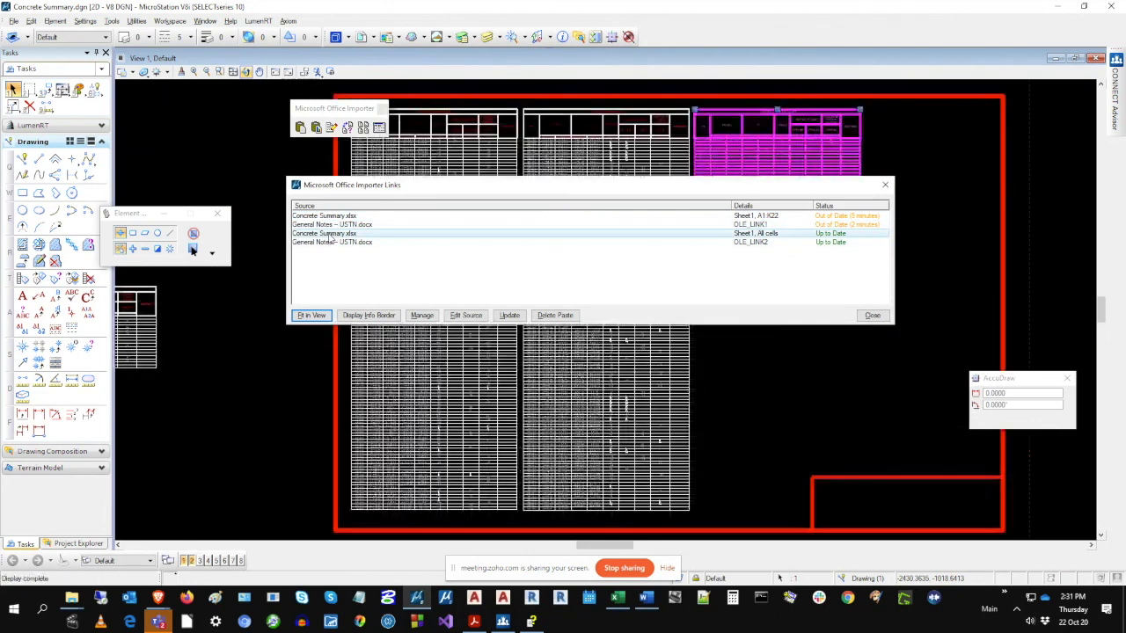
click(327, 242)
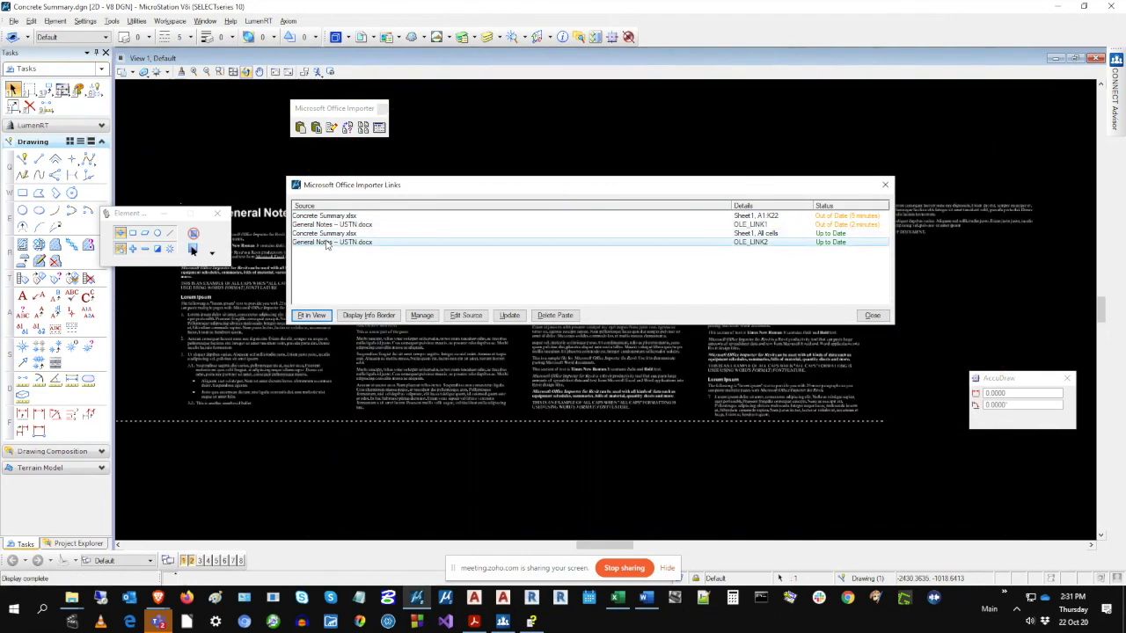
click(747, 217)
click(770, 225)
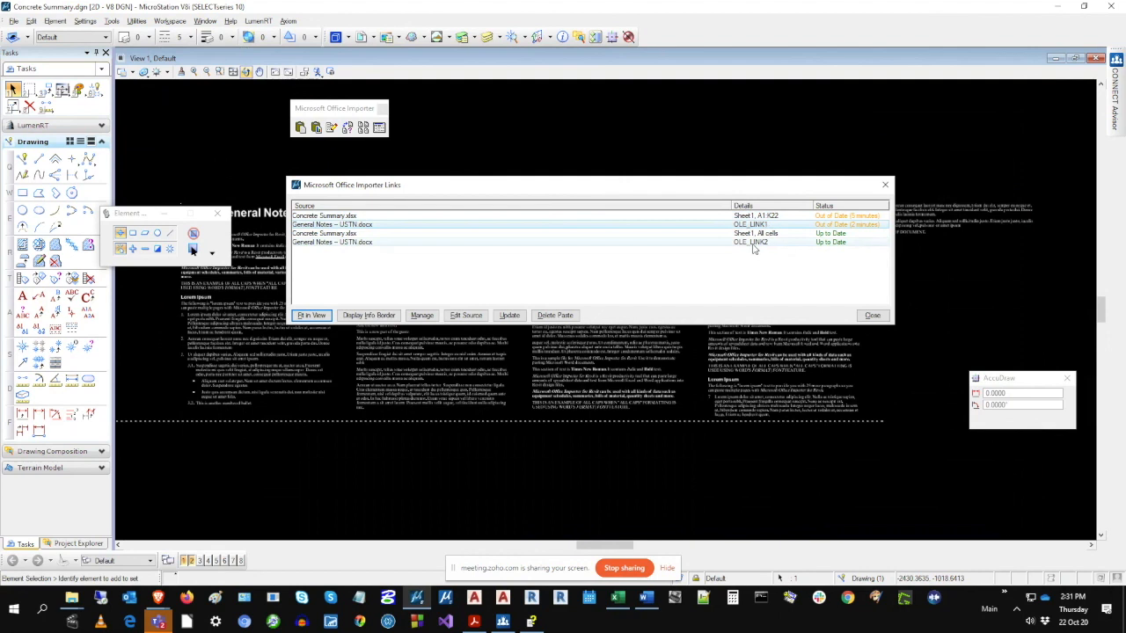
click(767, 217)
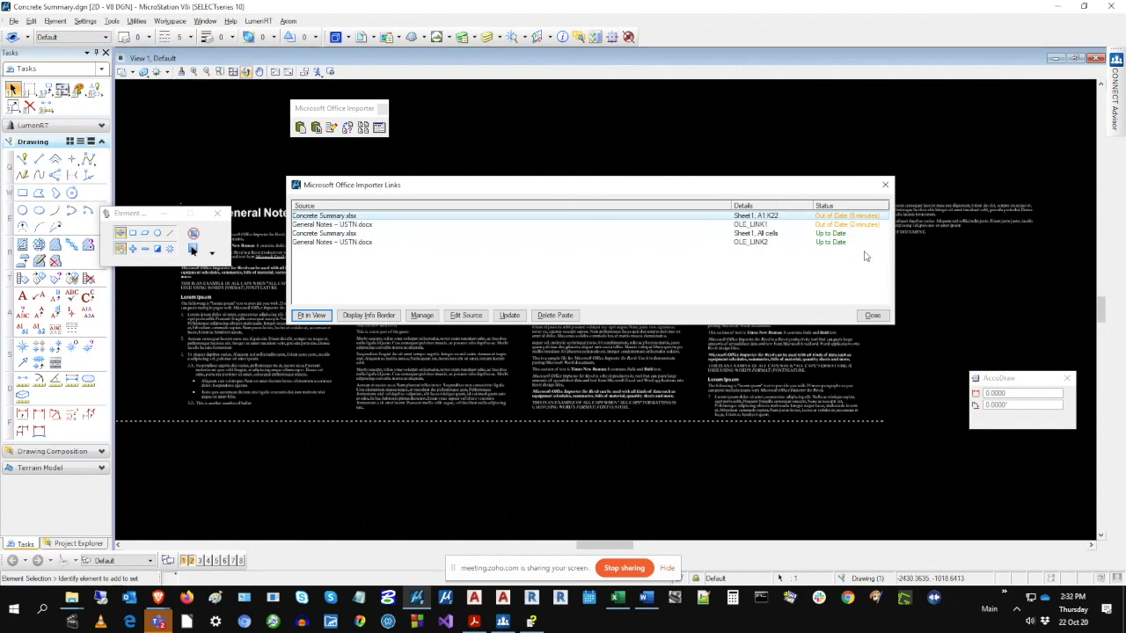
Update the two out-of-date links, Concrete Summary.xlsx (Sheet1, A1:K22) and General Notes – USTN.docx (OLE_LINK1), and close the links list.
ctrl+click(866, 225)
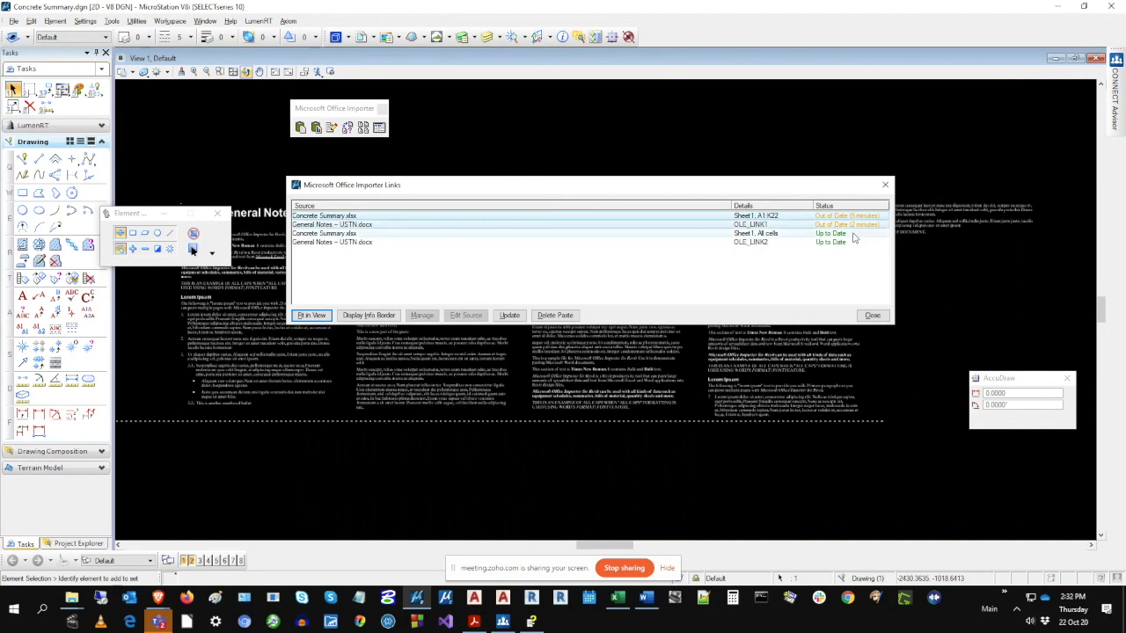
click(509, 316)
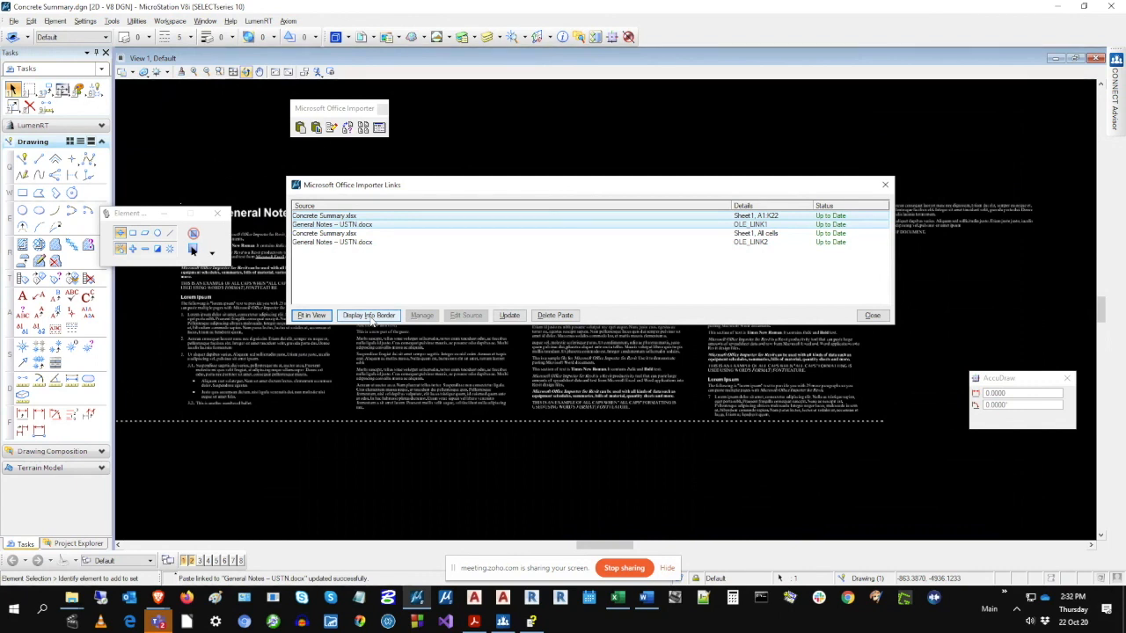
click(354, 233)
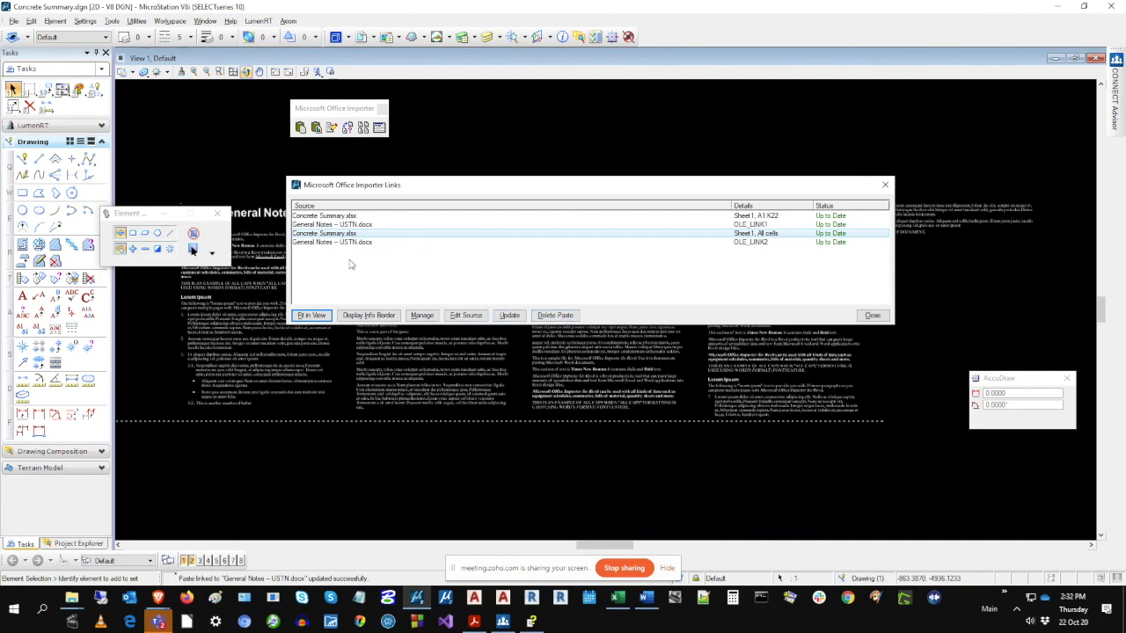
key(Down)
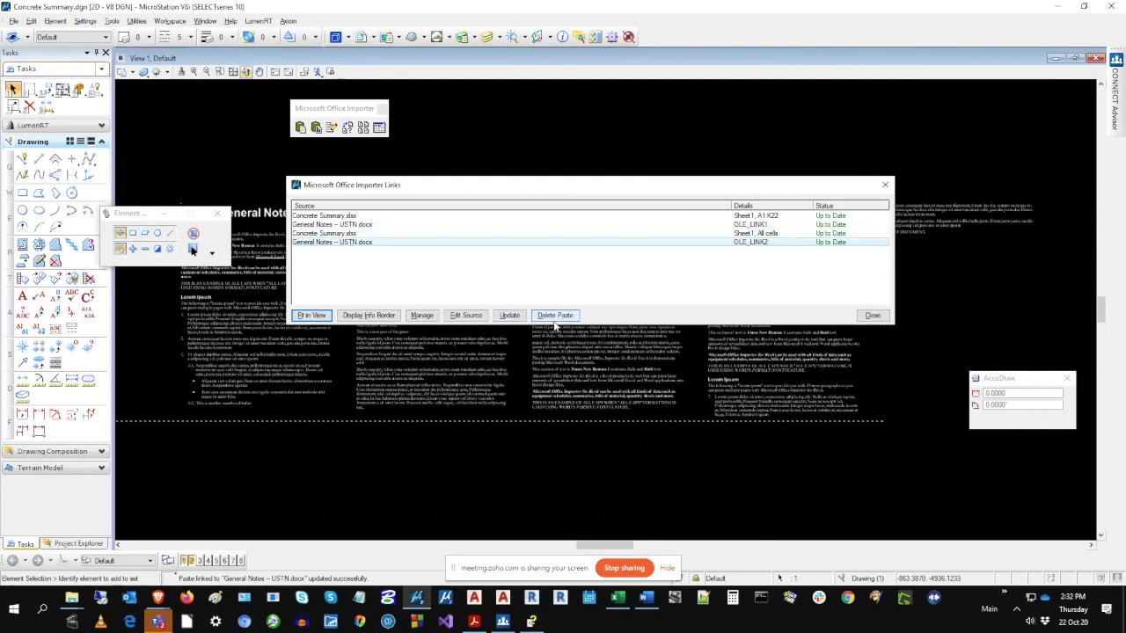
click(878, 316)
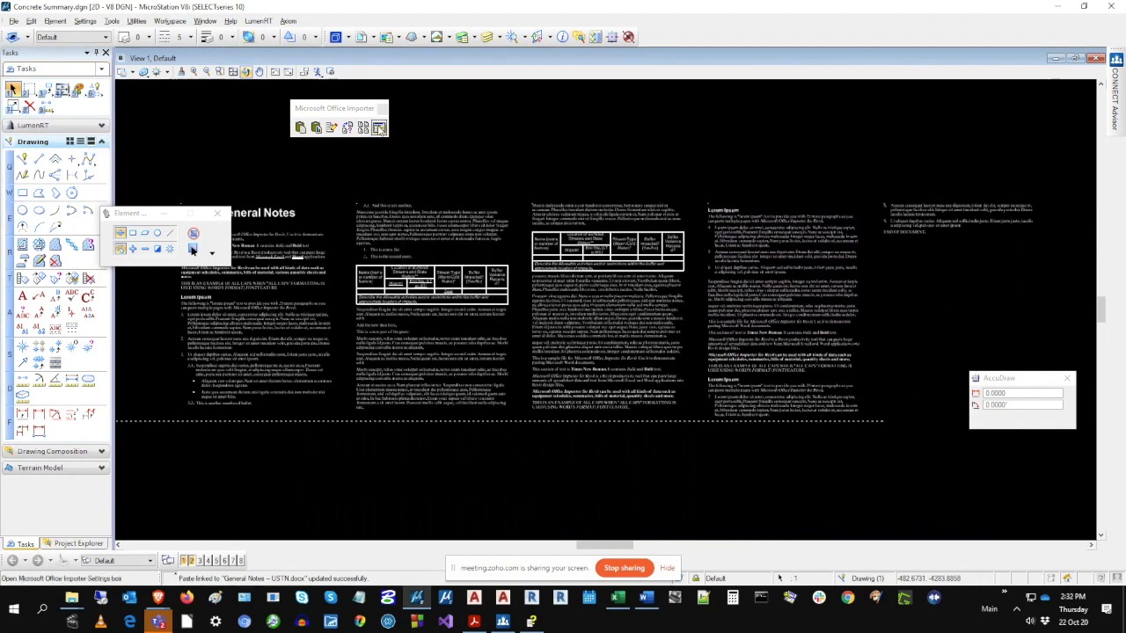
Review the Office Importer's text formatting and font settings and save the settings as a new file named Project0001.
click(379, 128)
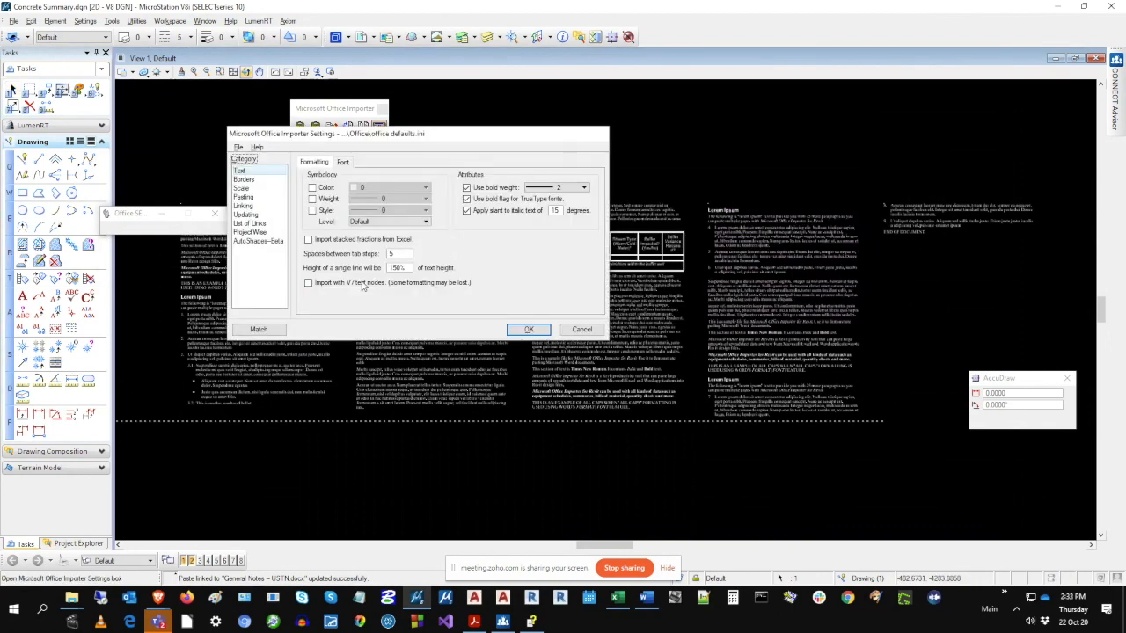
click(343, 162)
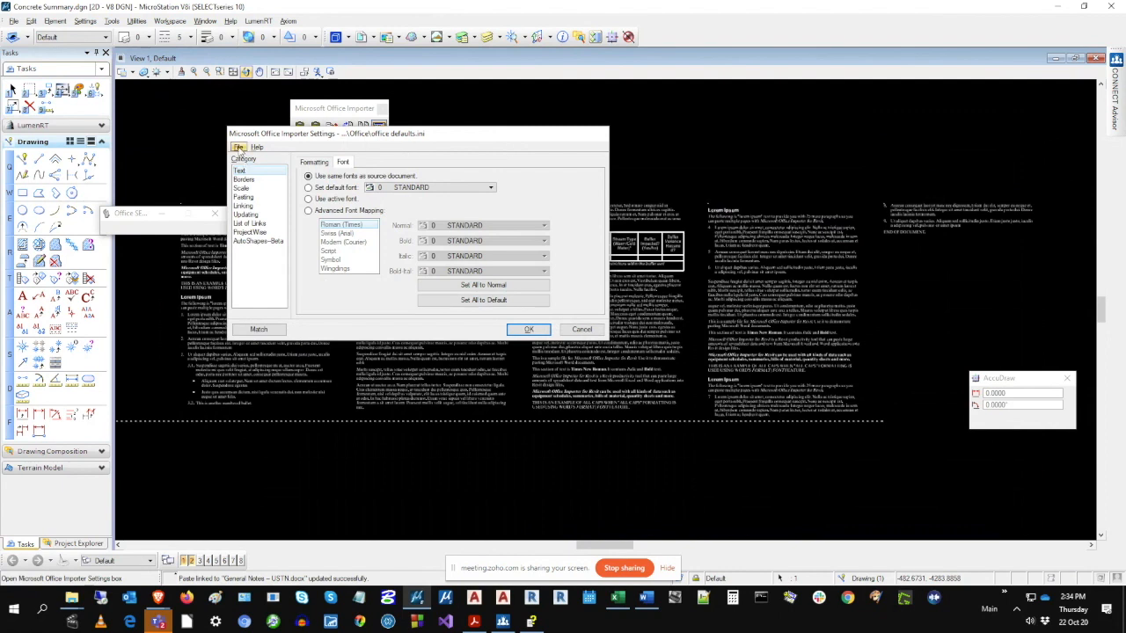
click(238, 148)
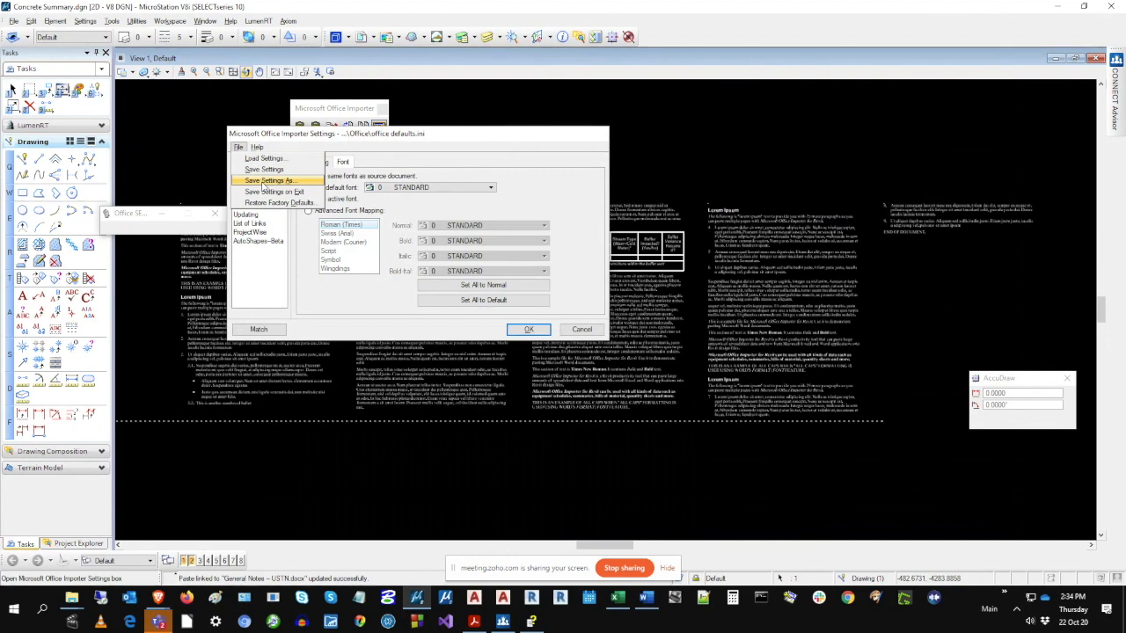
click(267, 181)
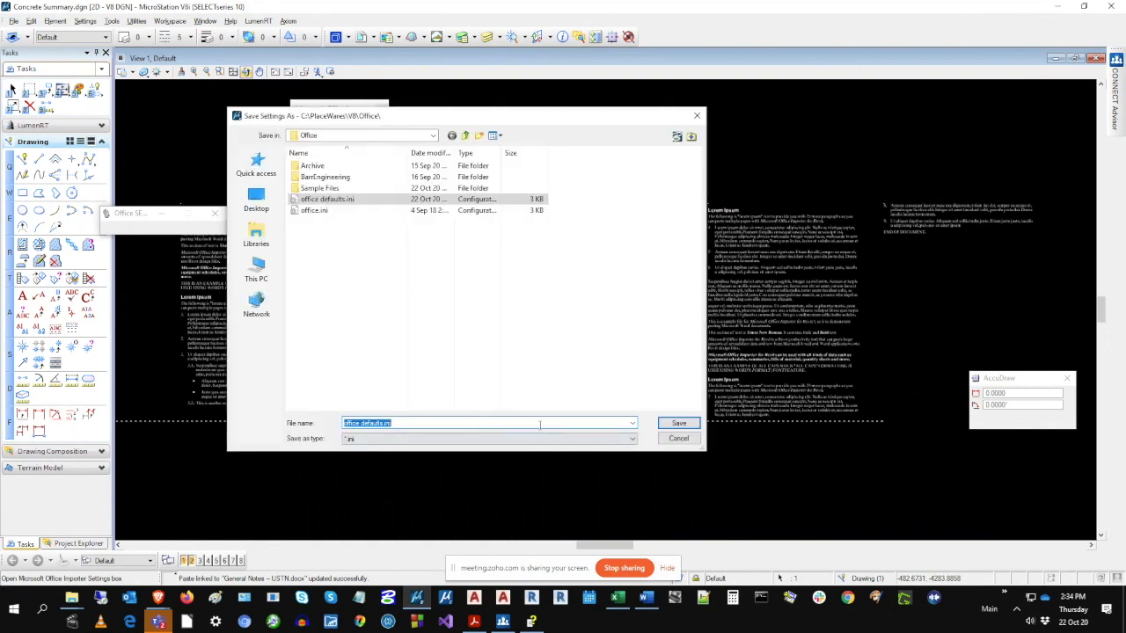
text(Project)
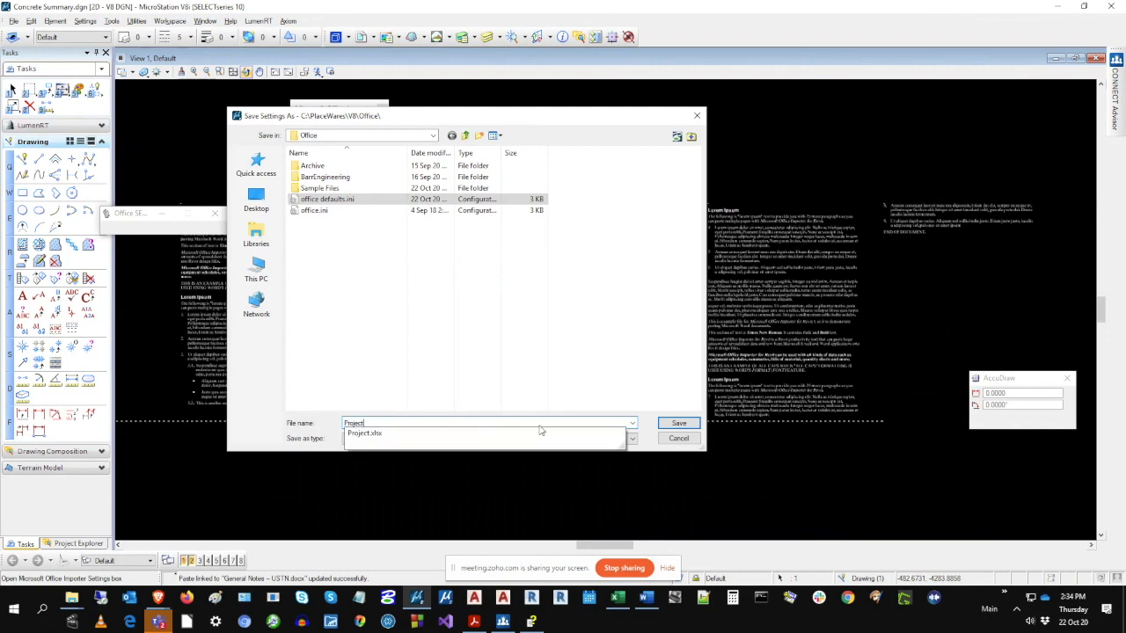
text(0001)
key(Return)
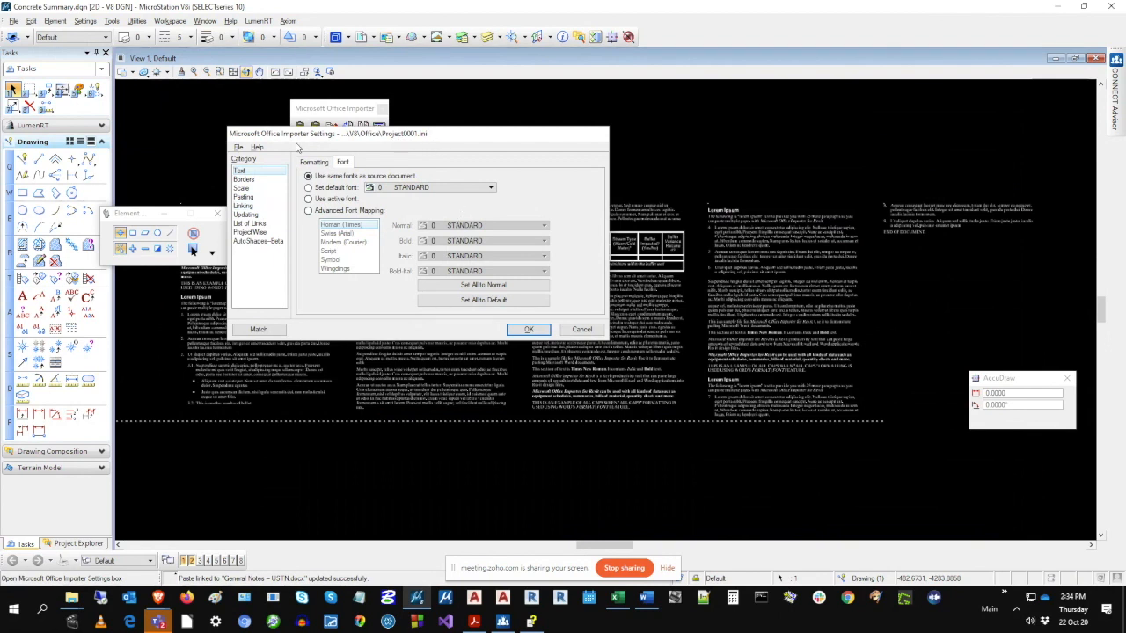
Load the importer settings from office defaults.ini.
click(238, 147)
click(246, 158)
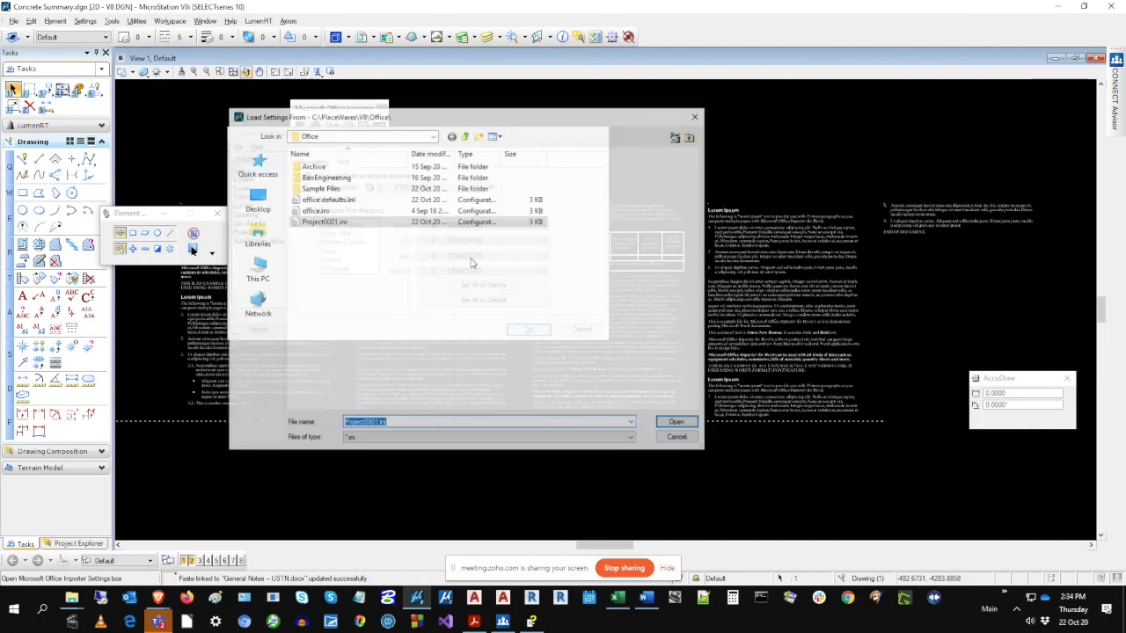
click(330, 200)
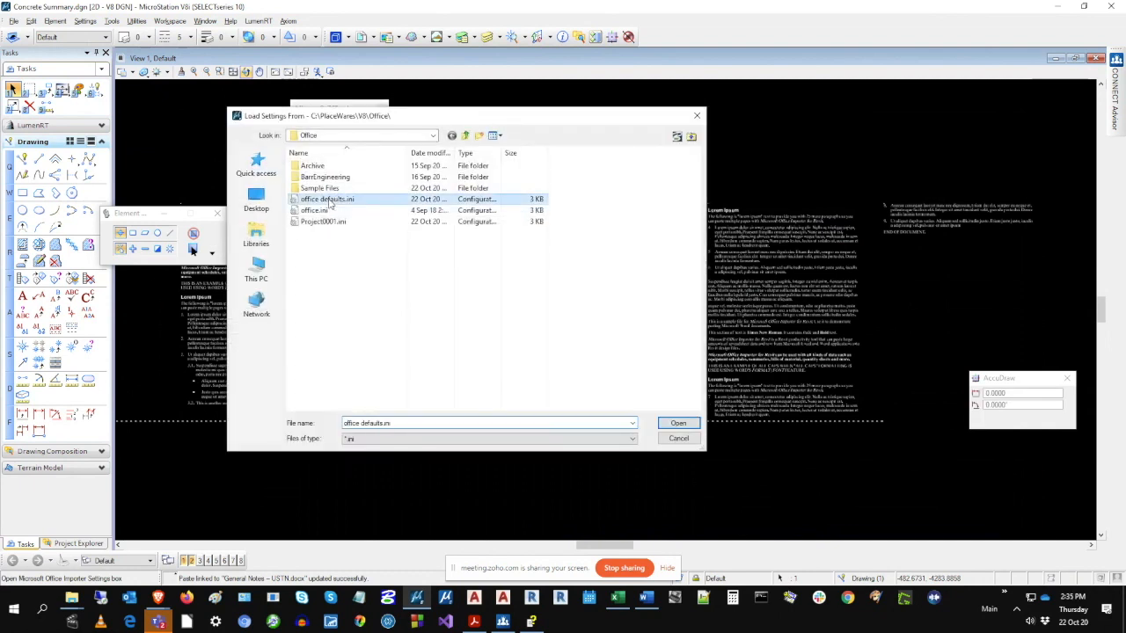
click(678, 423)
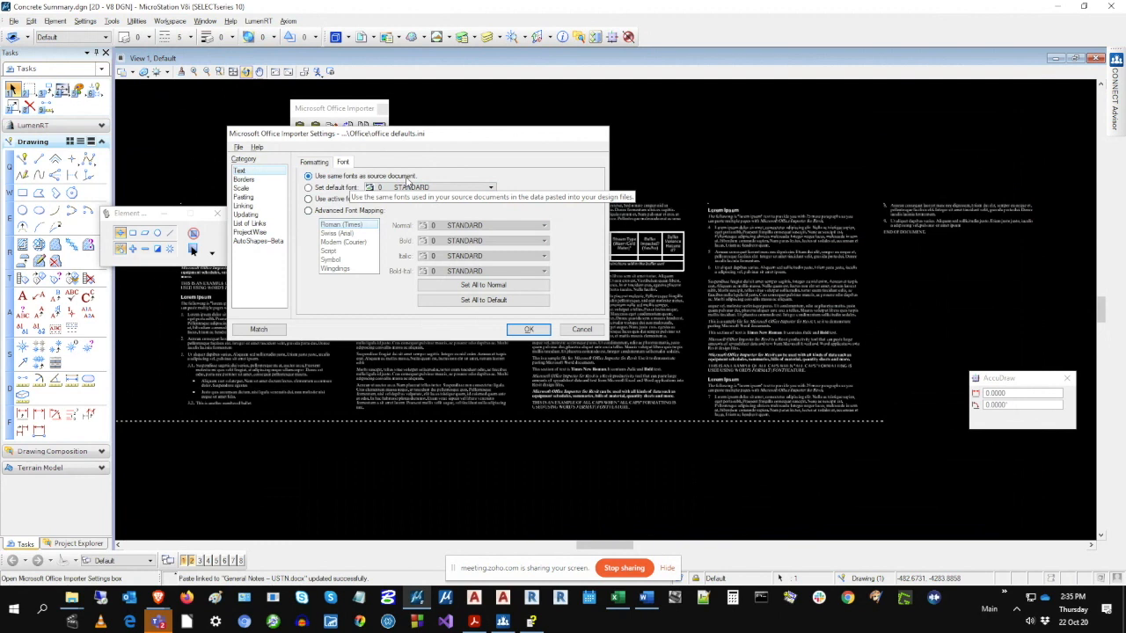
Set the importer to use ENGINEERING as the default font instead of the source document's fonts.
click(310, 188)
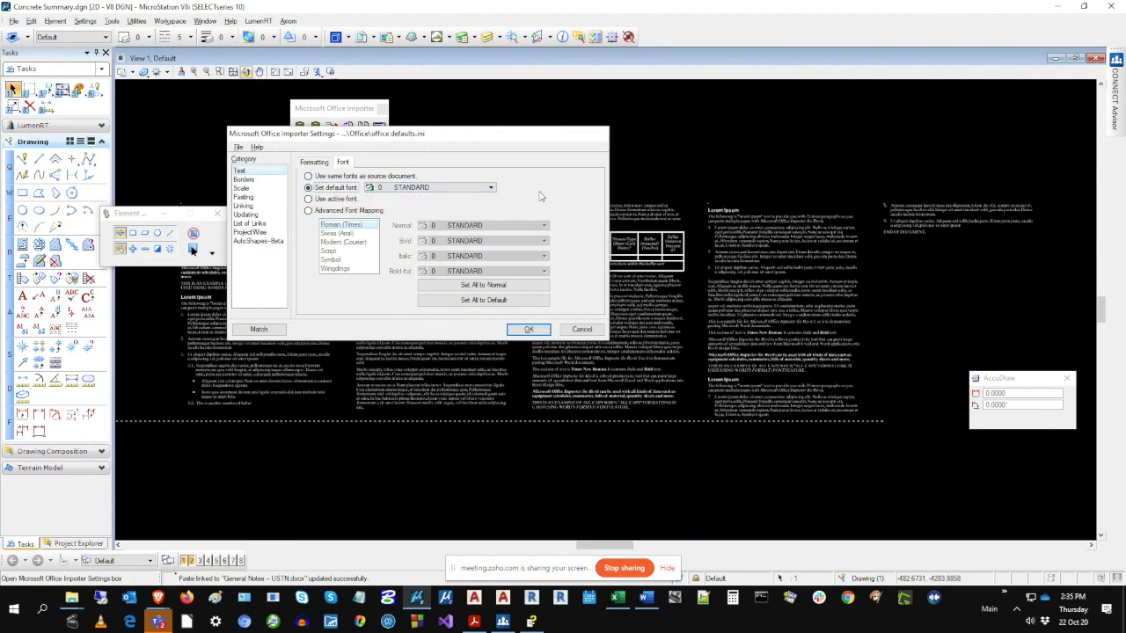
click(489, 188)
scroll(507, 211, up, 3)
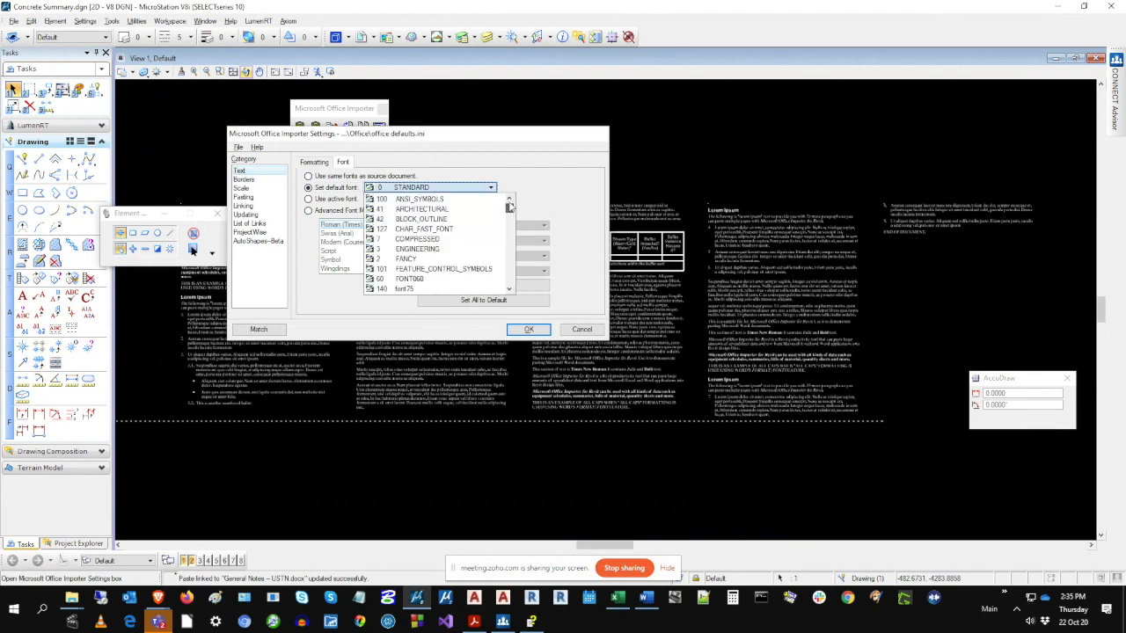
scroll(452, 207, down, 5)
scroll(451, 208, down, 4)
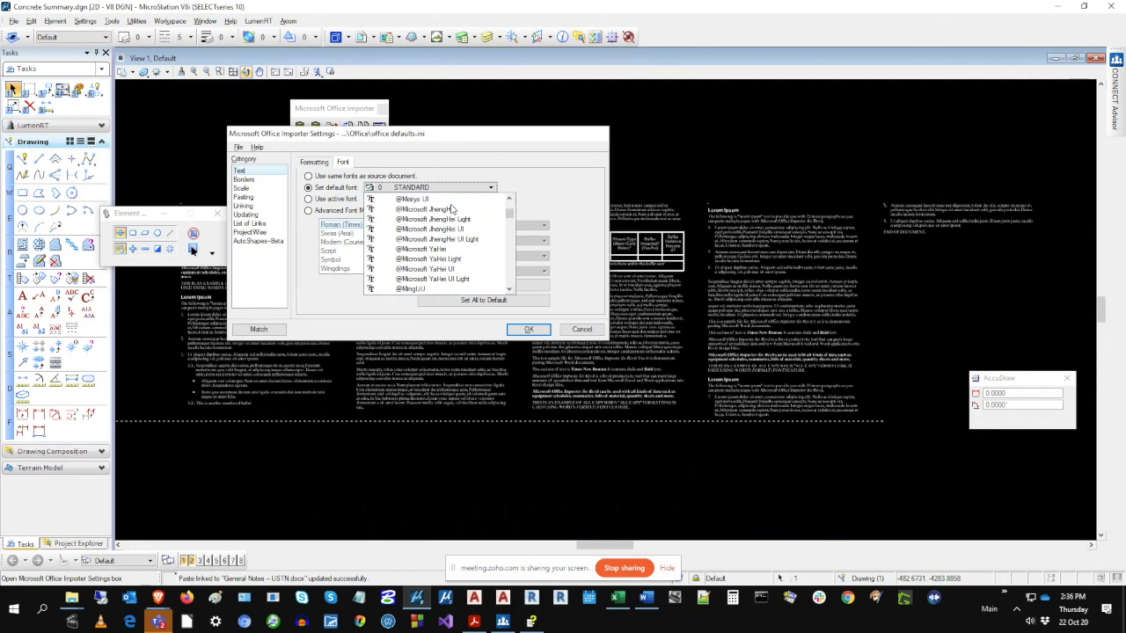
drag(509, 213, 505, 293)
scroll(437, 246, up, 8)
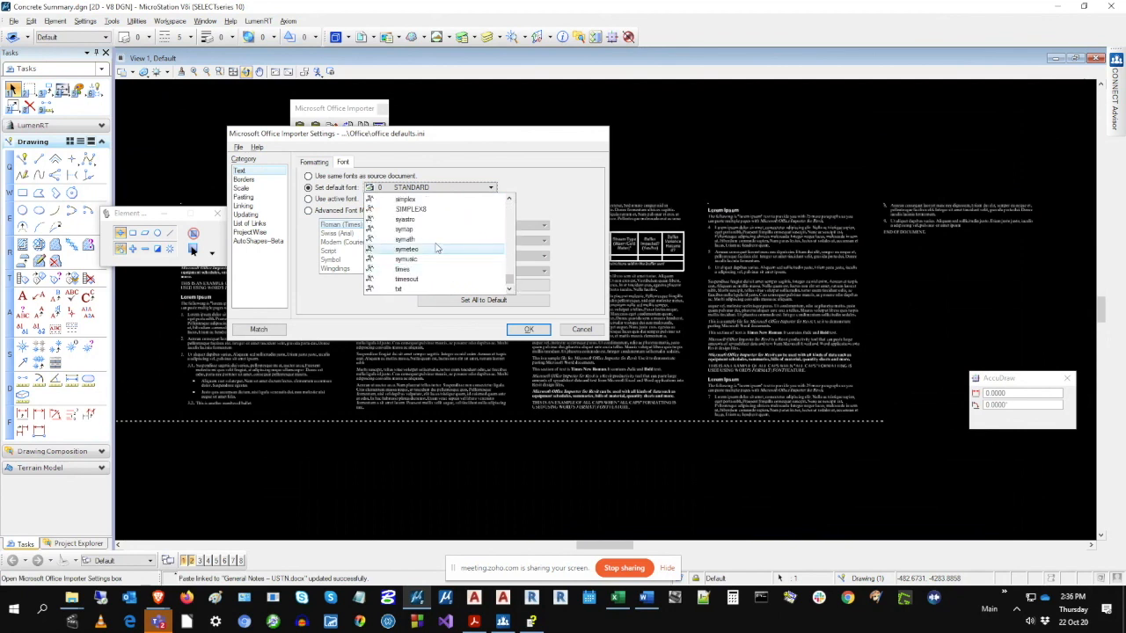
click(546, 178)
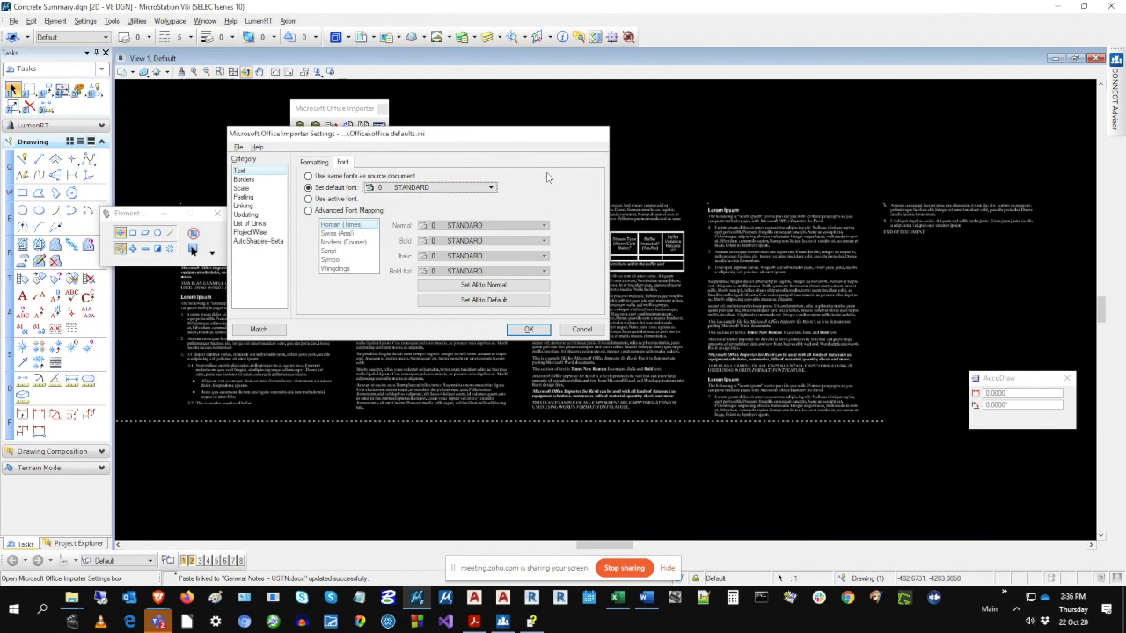
click(473, 188)
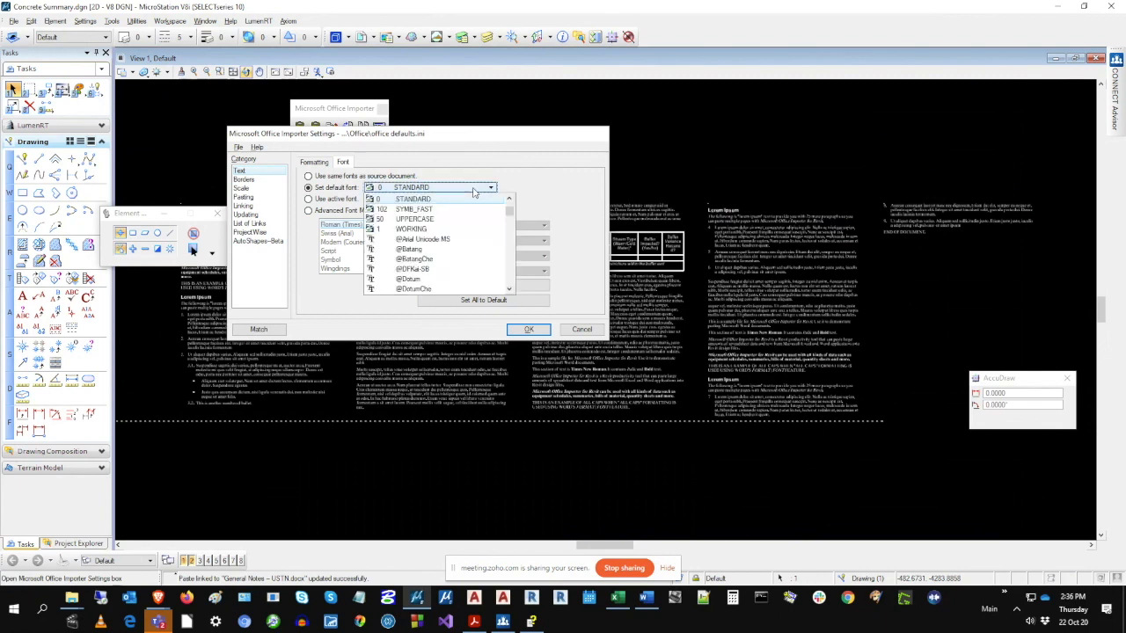
scroll(465, 227, down, 5)
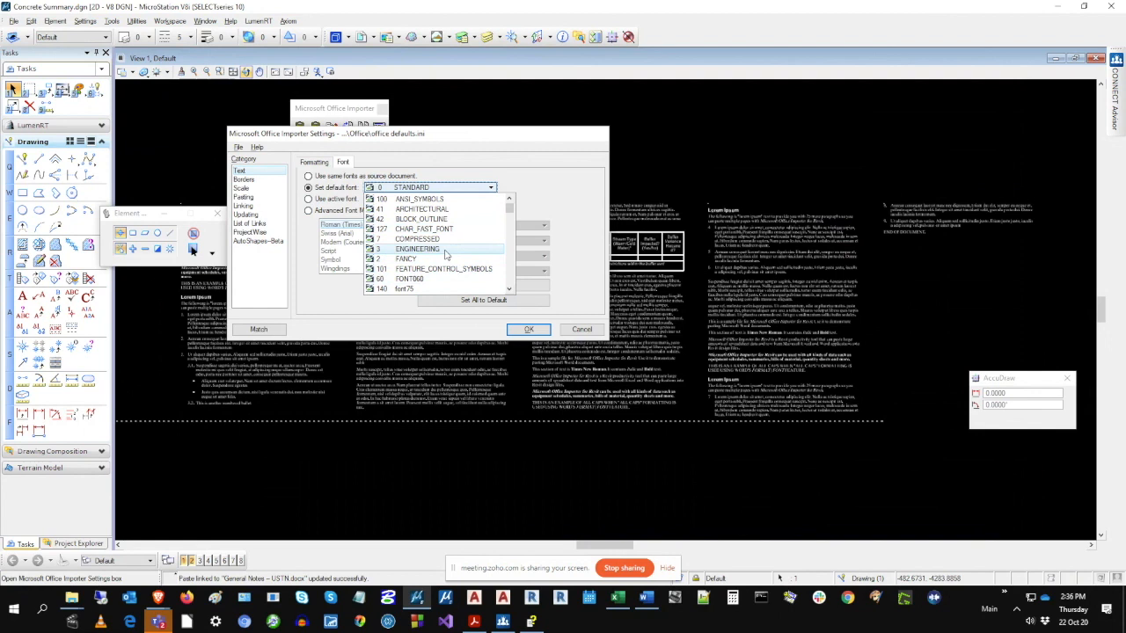
click(446, 251)
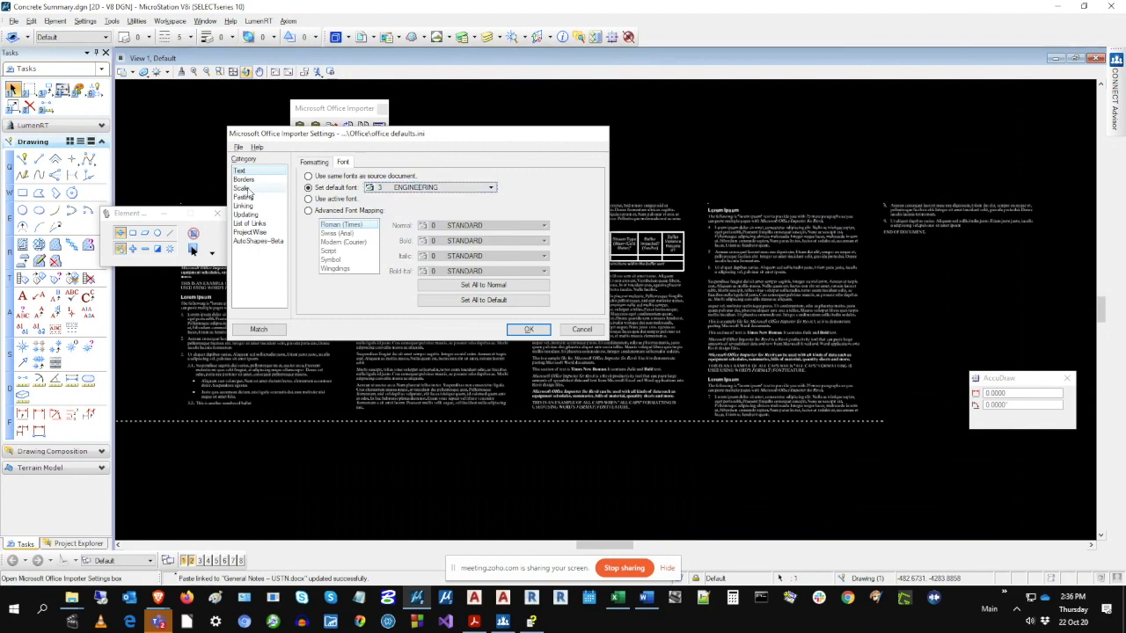
Examine the importer's scale settings and the text size calculator's point size, text height and text width values, leaving the calculator without changes.
click(243, 188)
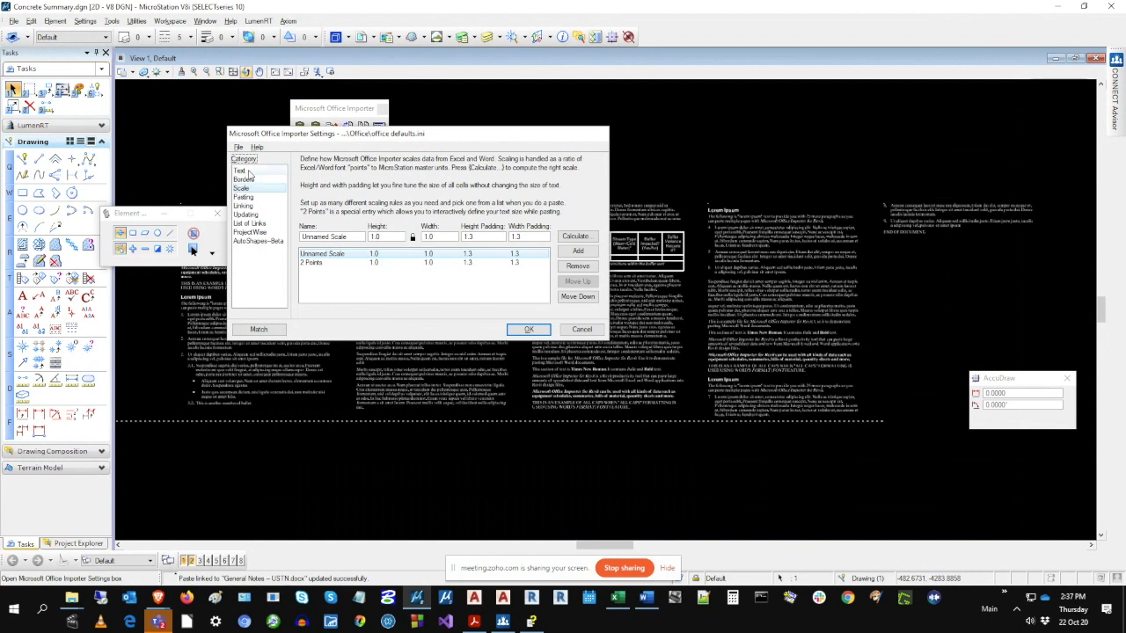
click(250, 171)
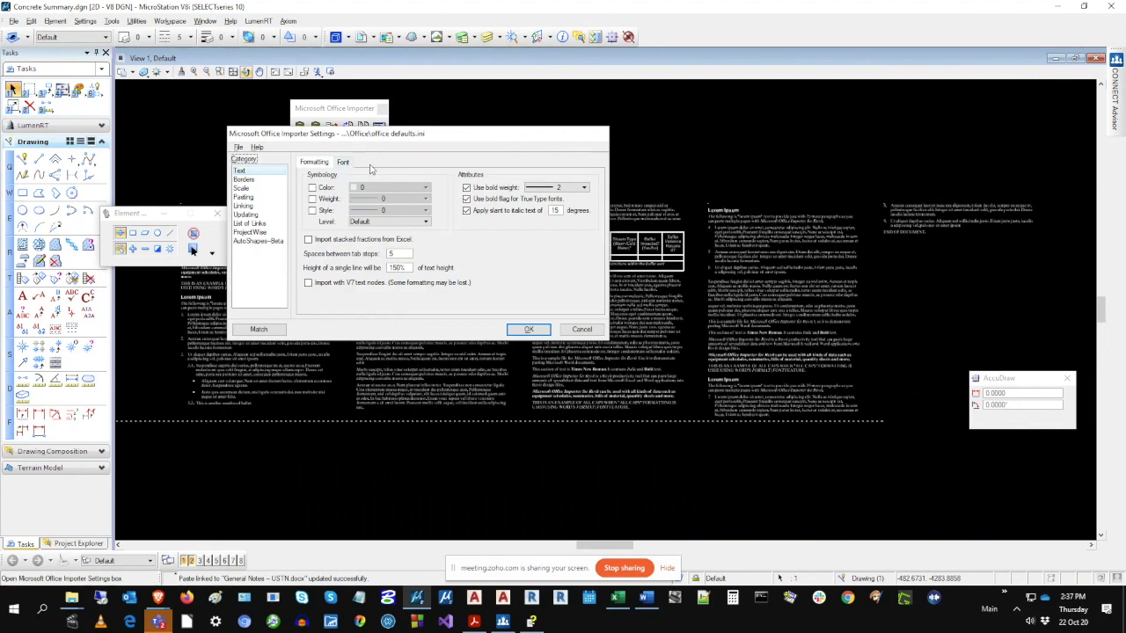
click(256, 190)
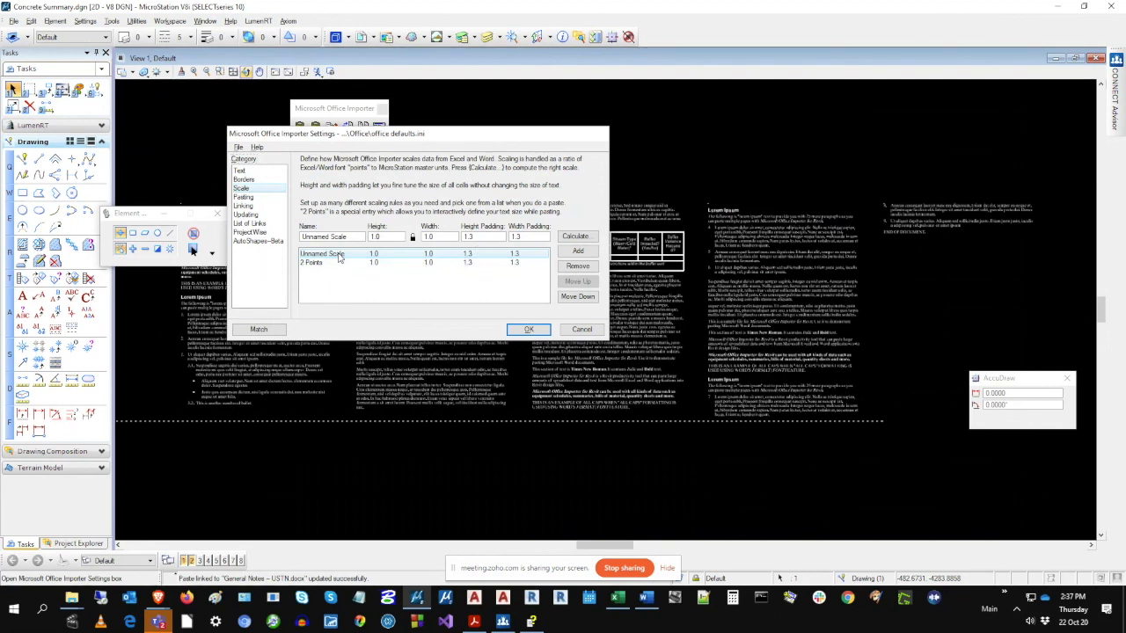
drag(384, 237, 351, 238)
drag(434, 237, 396, 227)
click(576, 237)
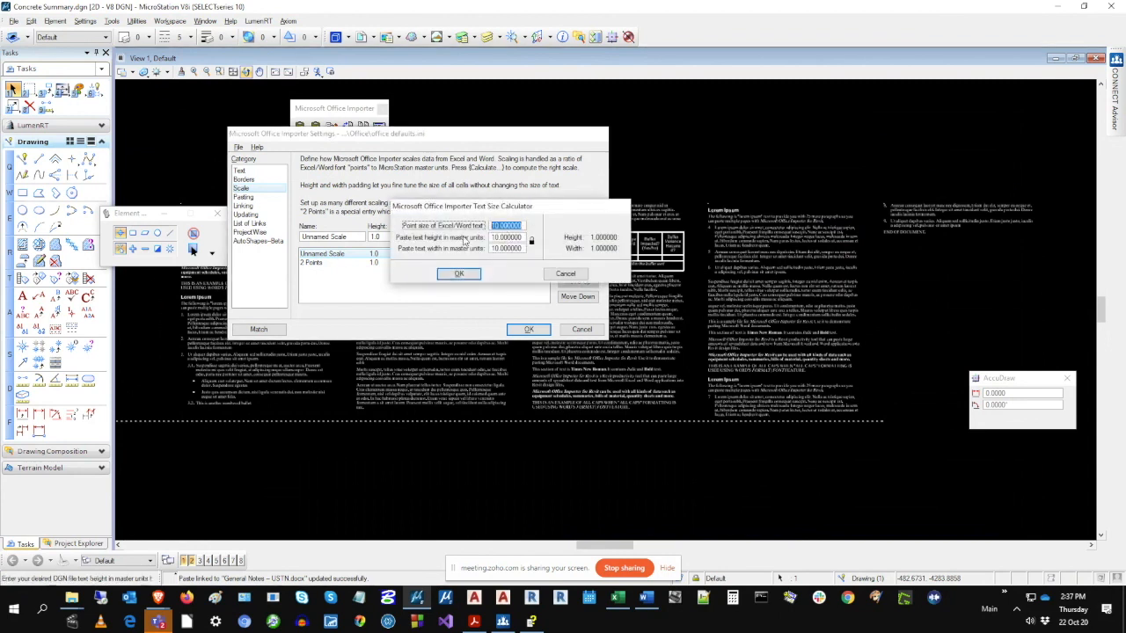
click(522, 231)
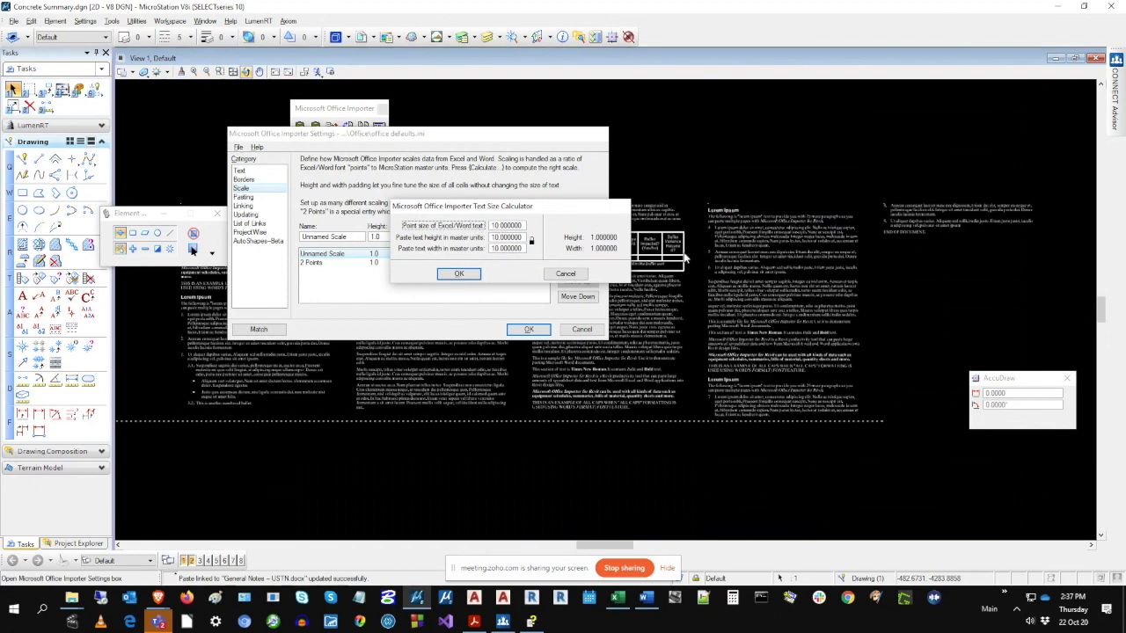
key(ctrl+a)
click(522, 239)
click(523, 249)
click(523, 227)
click(519, 238)
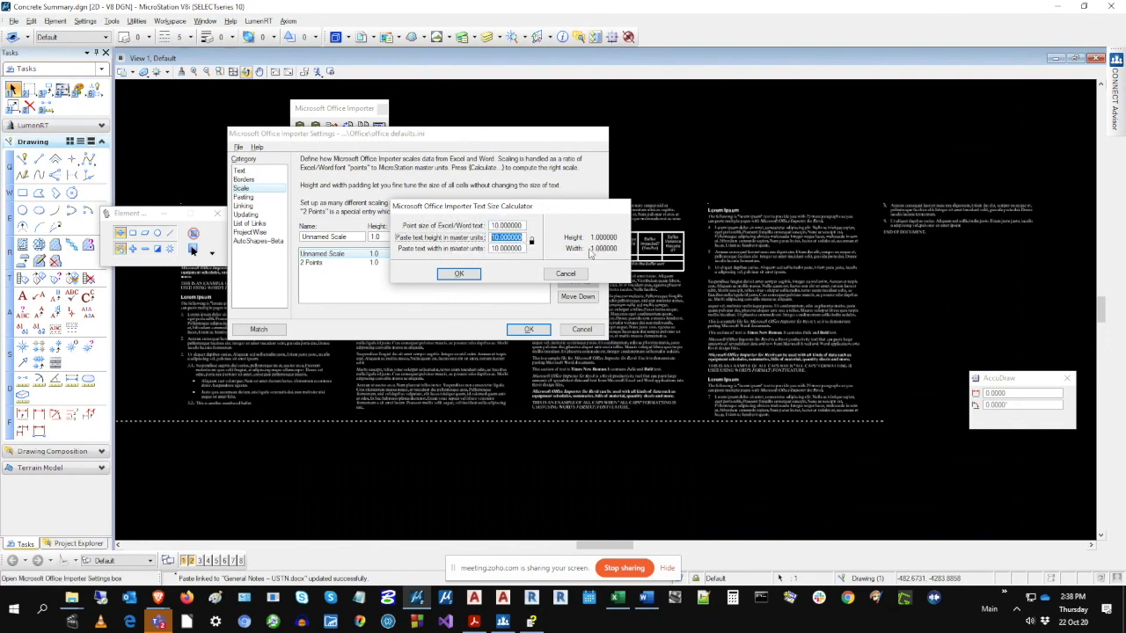
click(566, 275)
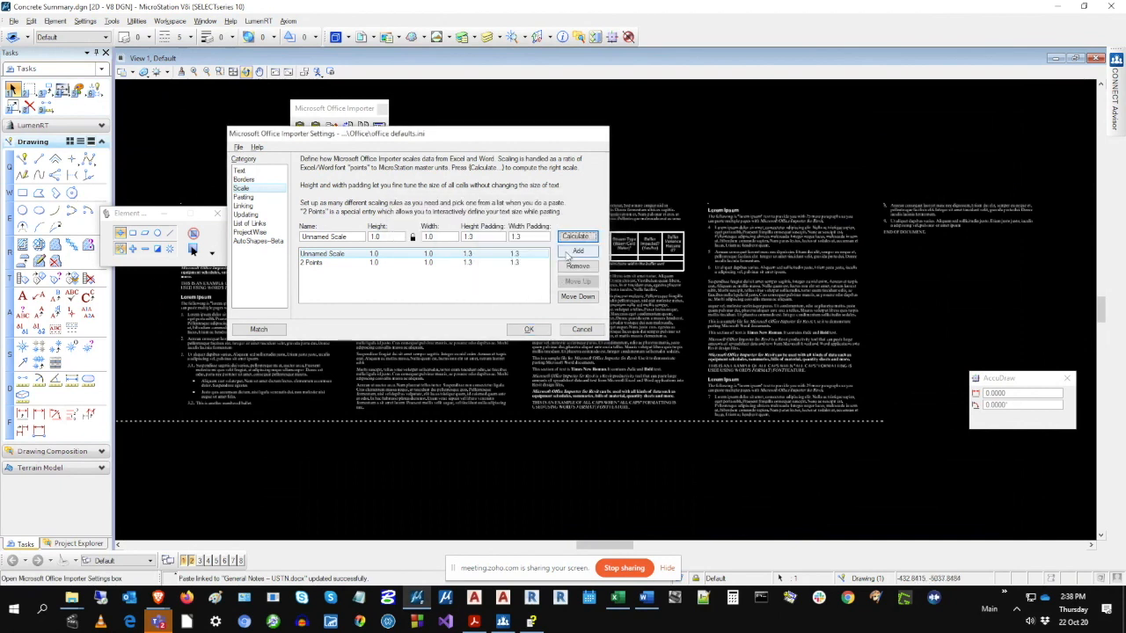
Add a scaling rule calculated for a 12-point Excel/Word text size and name it 12 pt.
click(577, 251)
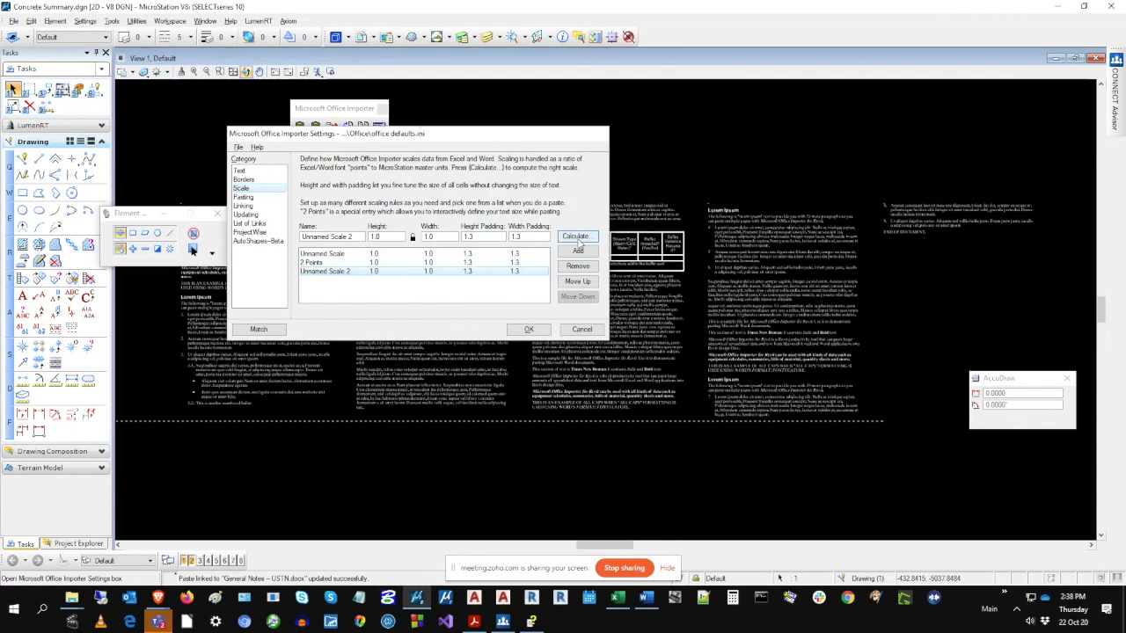
click(575, 237)
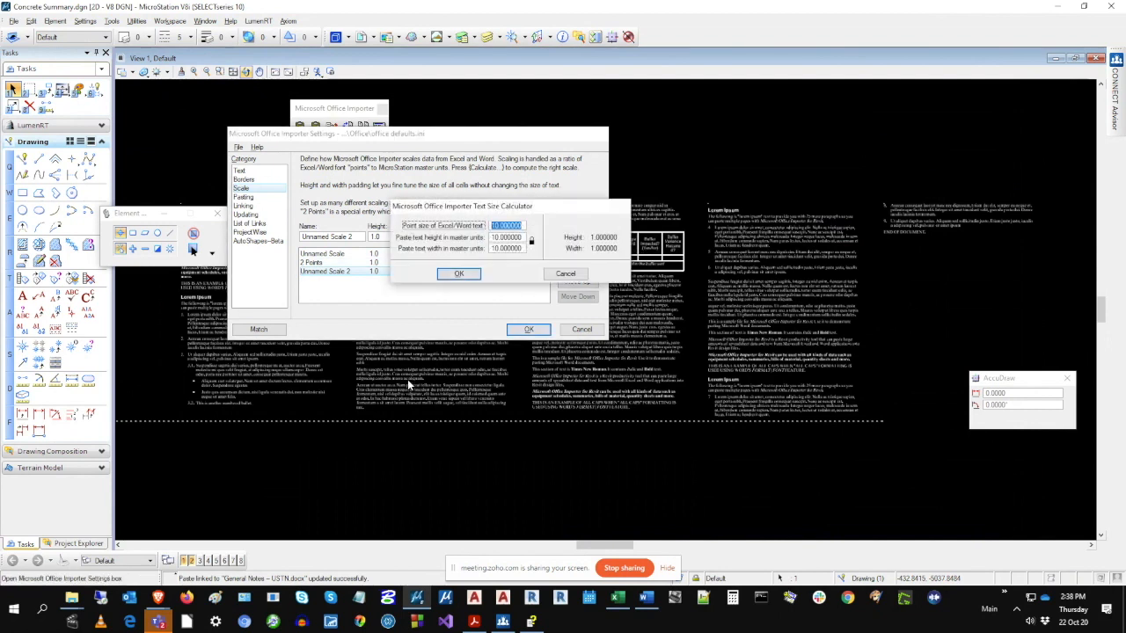
text(12)
key(Tab)
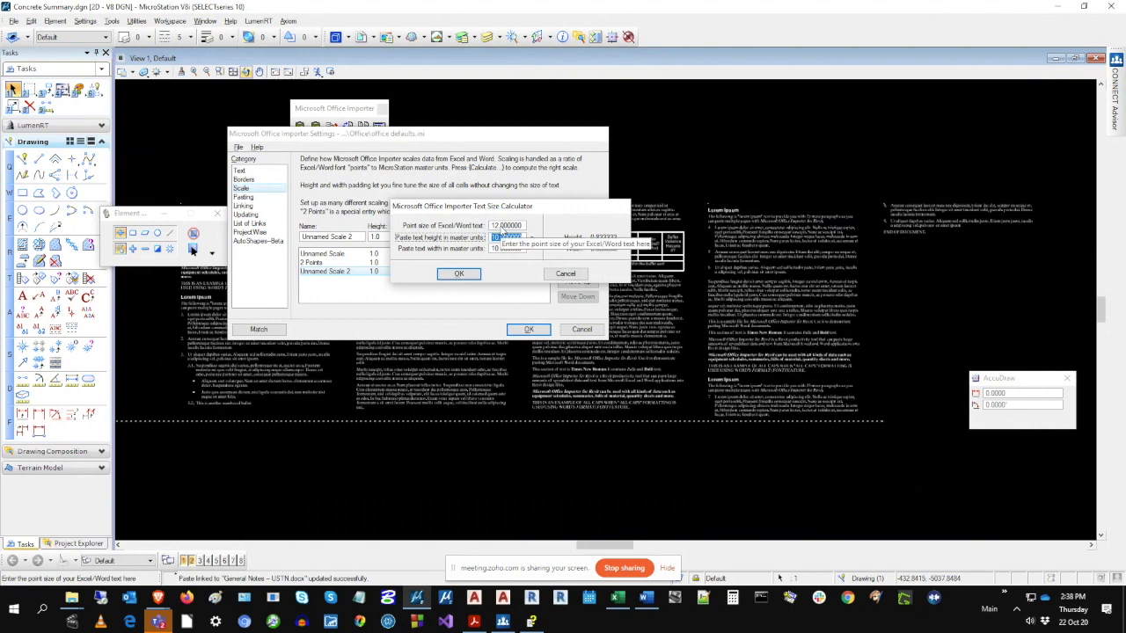
click(458, 273)
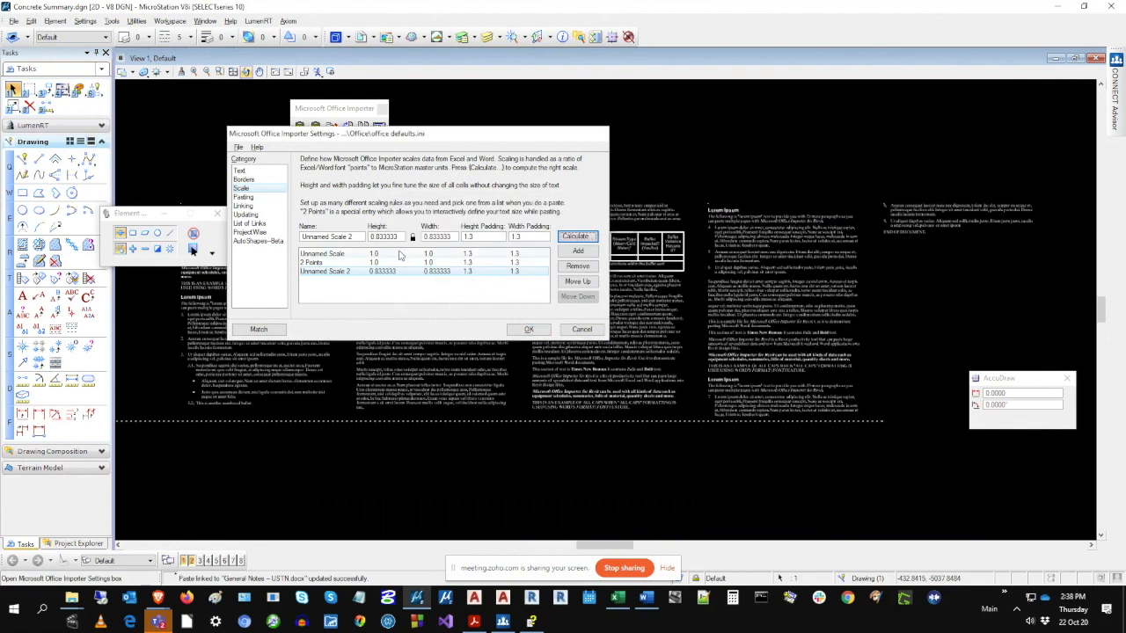
double_click(351, 238)
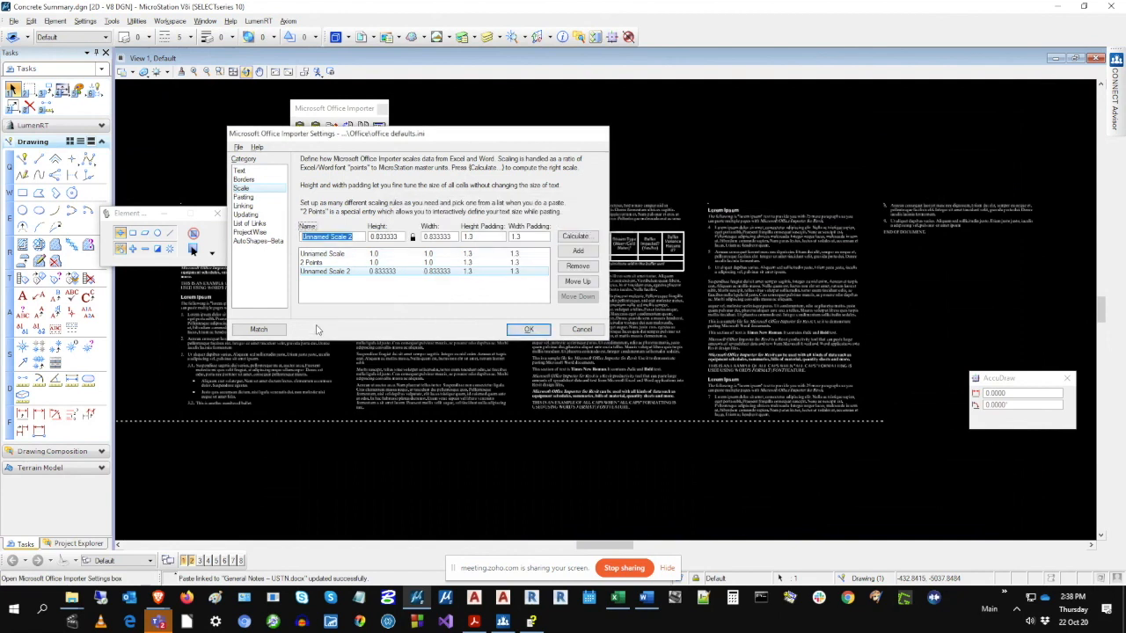
text(12 pt)
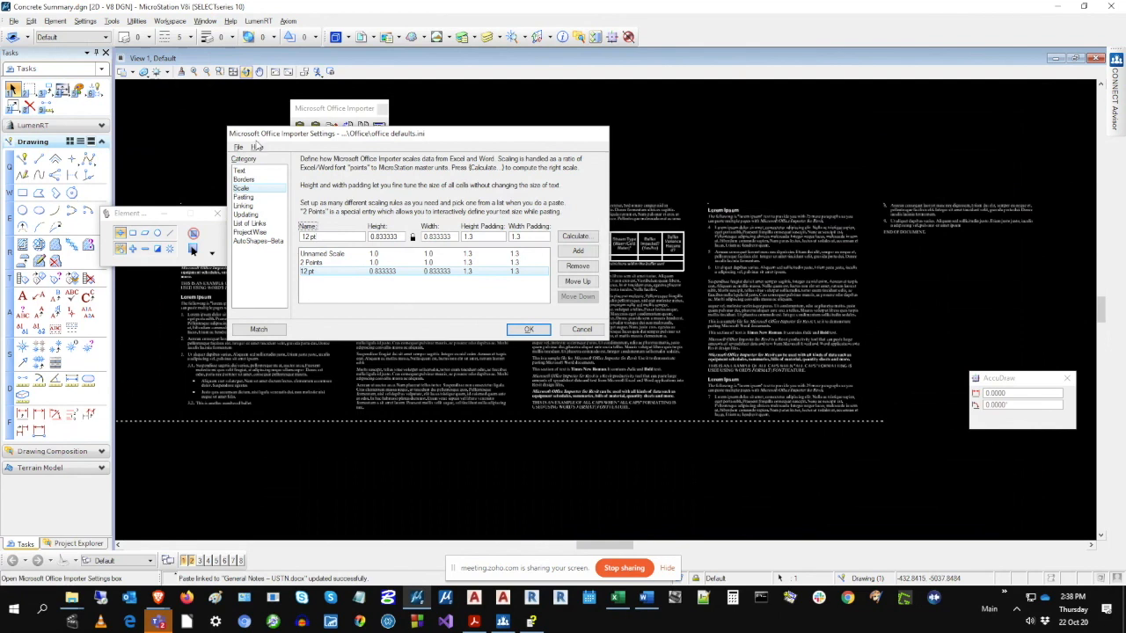
Save the importer settings to office defaults.ini and accept them.
click(238, 146)
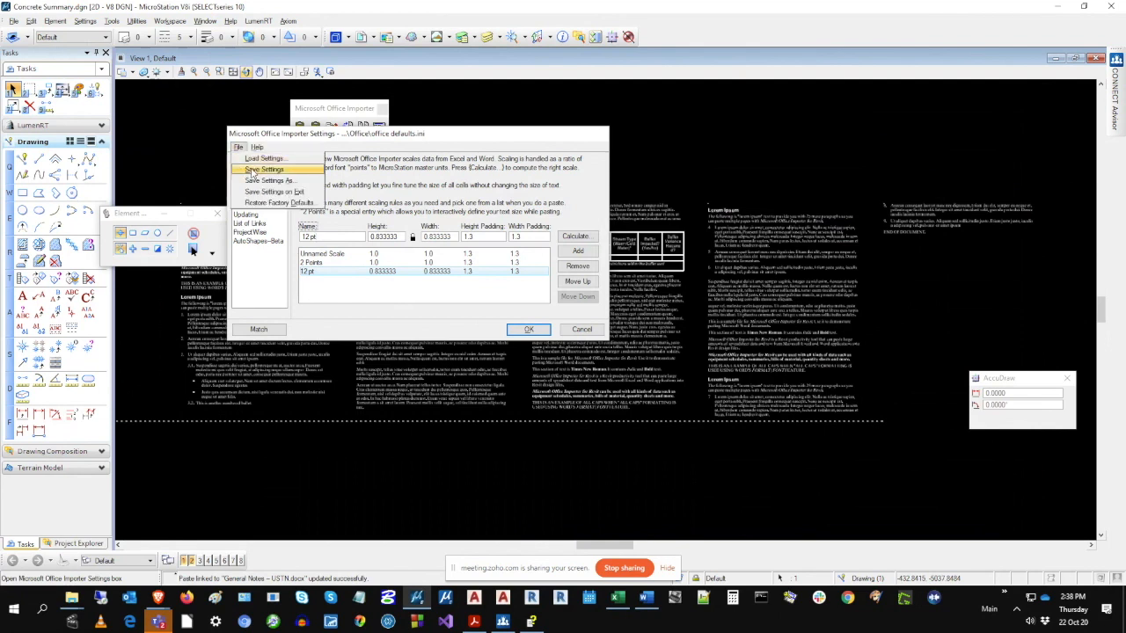
click(255, 169)
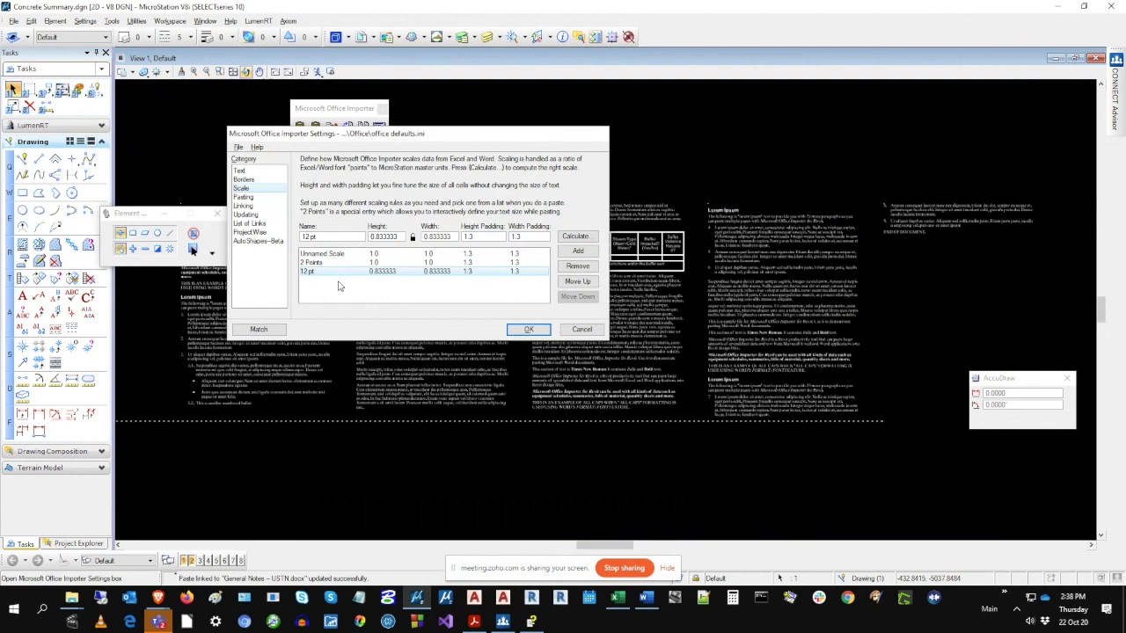
click(531, 329)
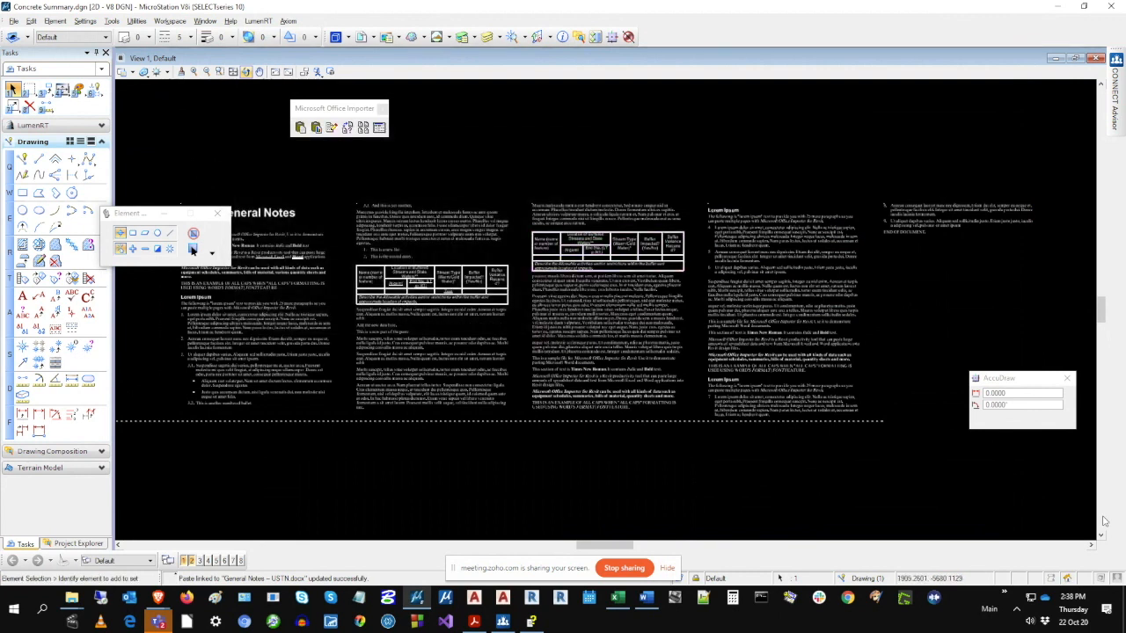
Turn off splitting pastes into columns in the importer's pasting settings and save the settings file.
click(379, 126)
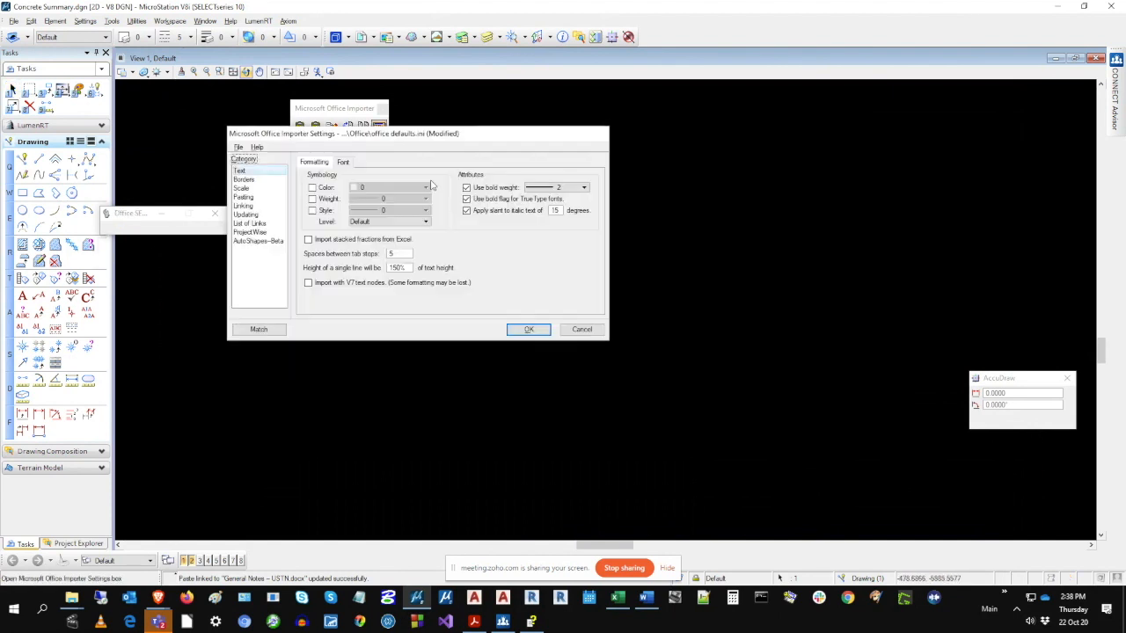
click(242, 197)
click(308, 168)
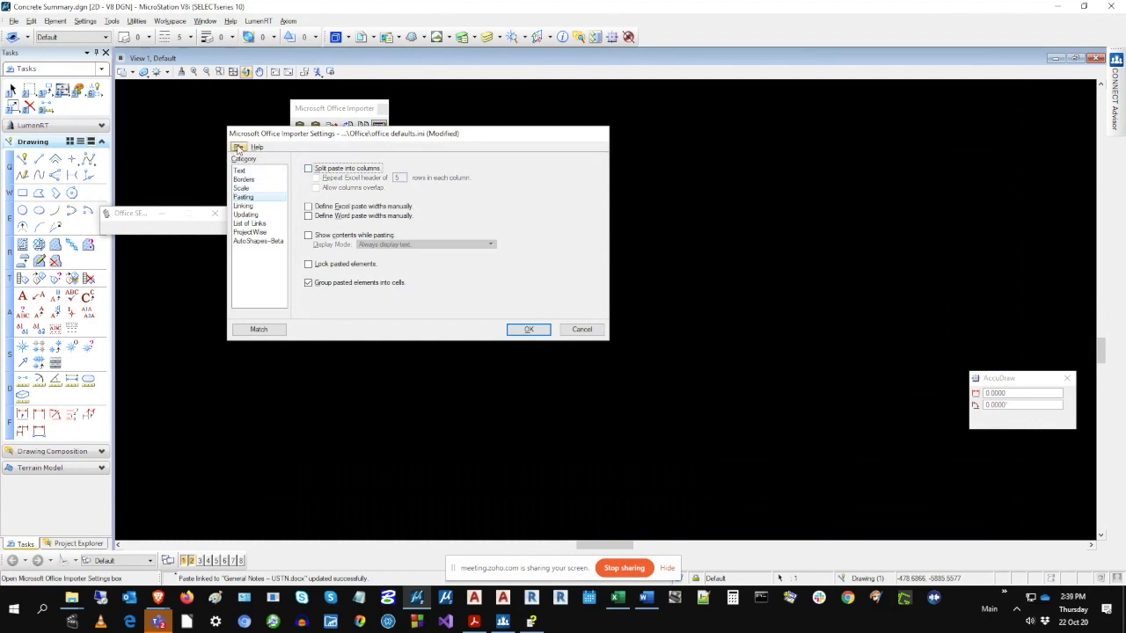
click(237, 147)
click(257, 167)
click(526, 329)
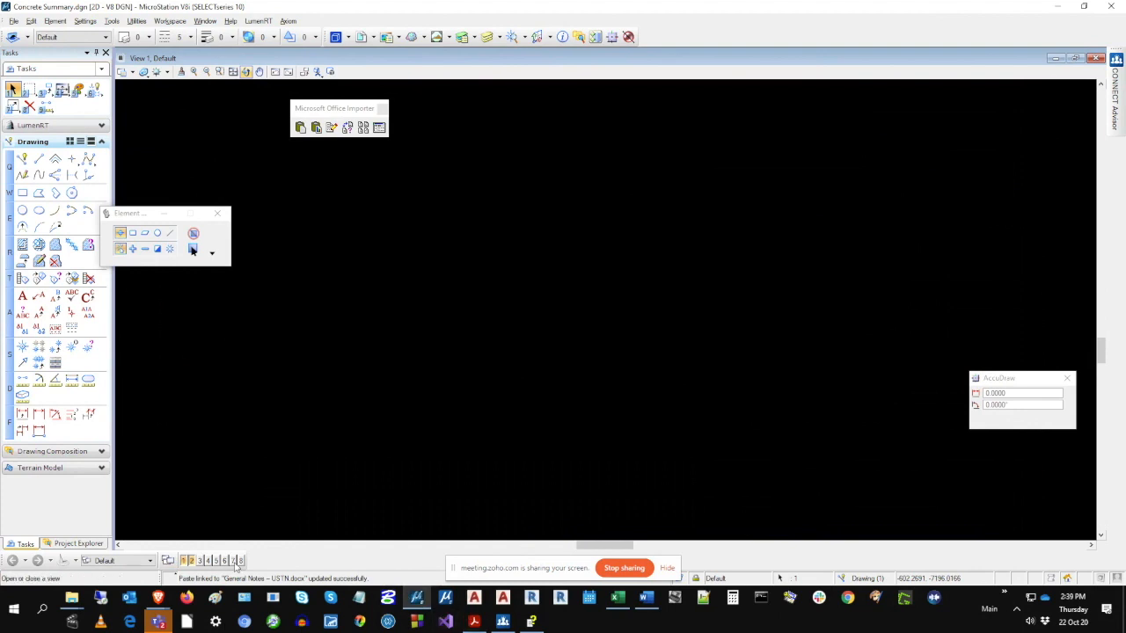
Switch to Excel and copy the range A1:J18 of the Concrete Summary sheet.
click(618, 598)
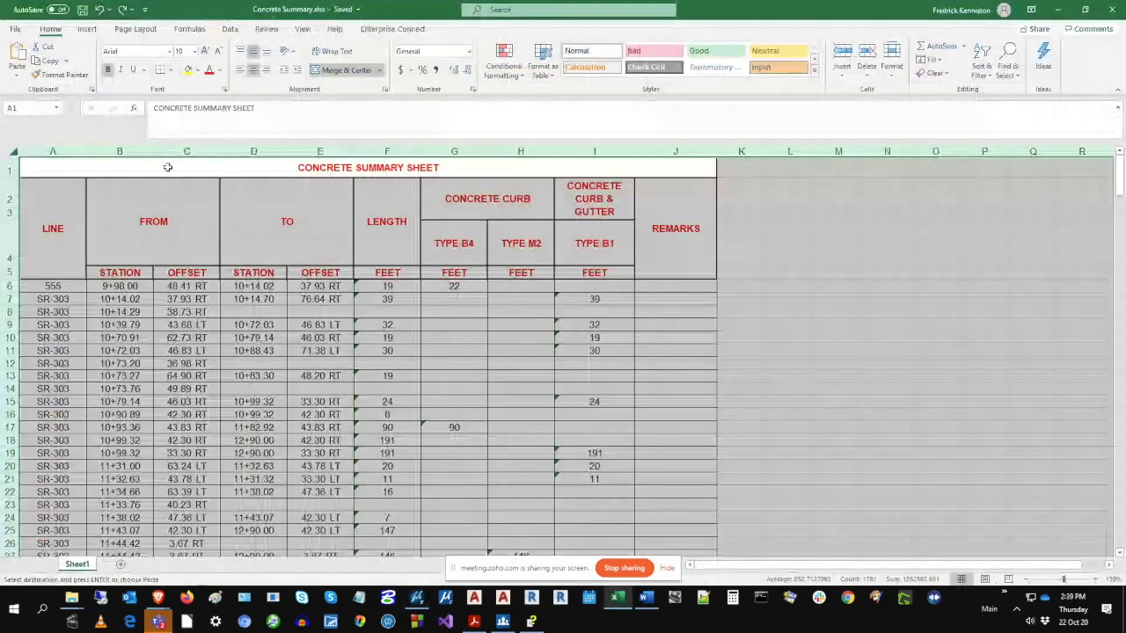
drag(167, 167, 703, 440)
right_click(206, 238)
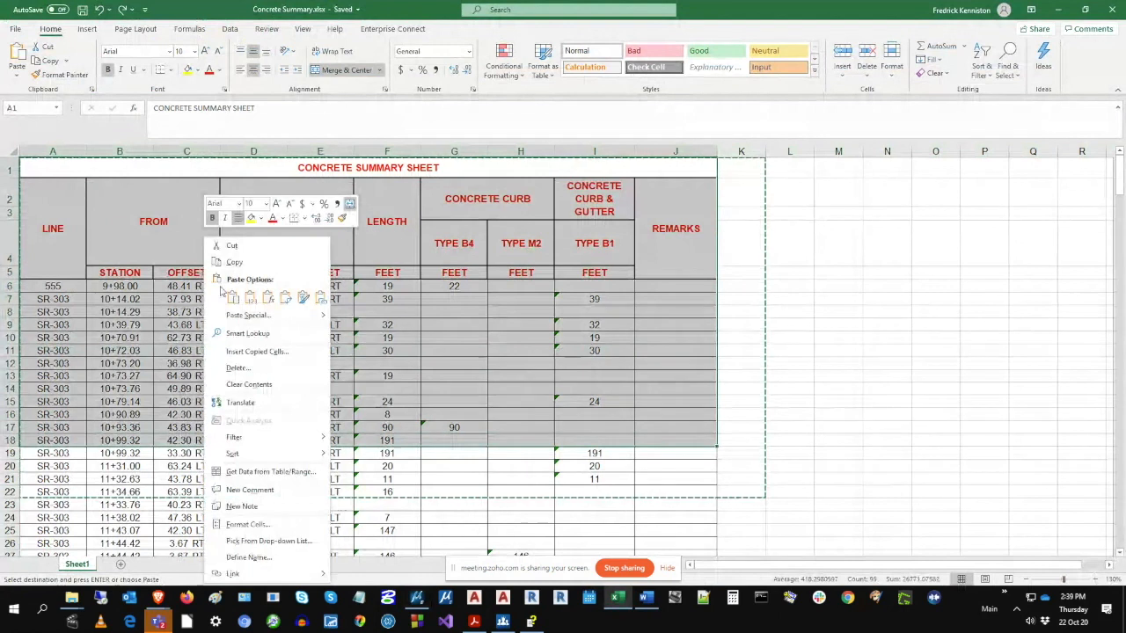
click(234, 263)
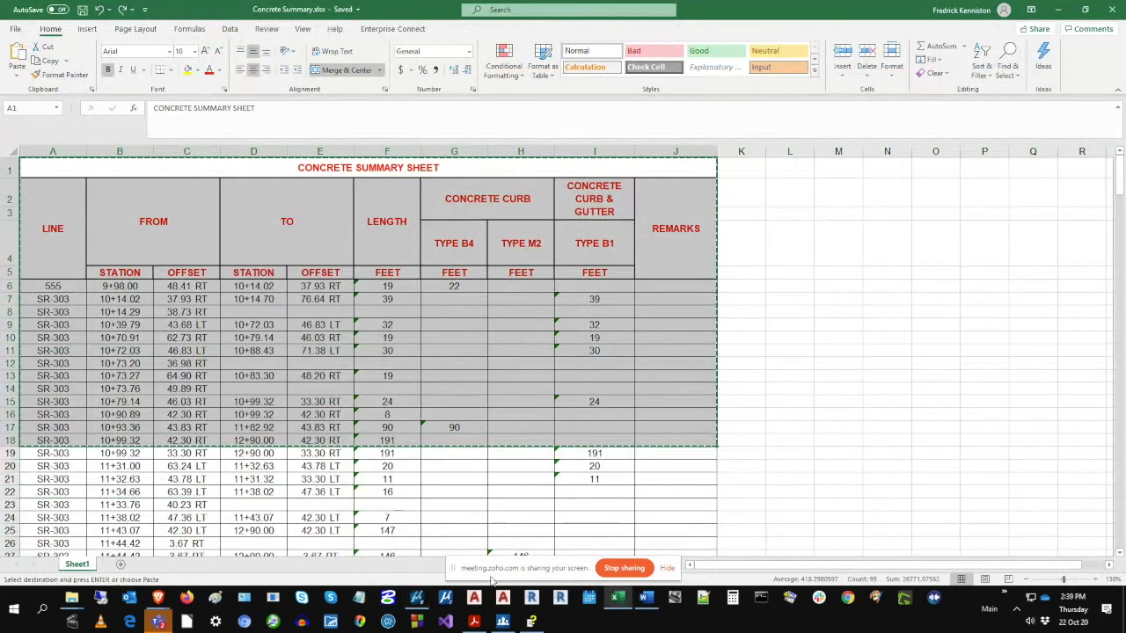
Switch to MicroStation and paste the copied Excel range as a linked table at the 12 pt paste scale in an empty area.
click(416, 598)
click(300, 127)
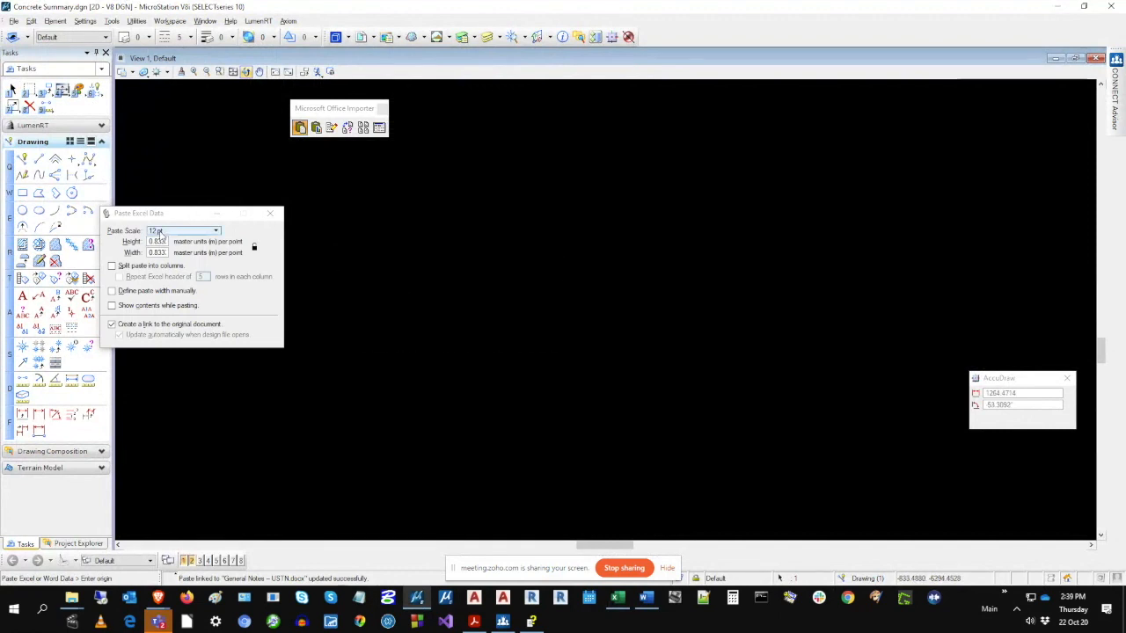
drag(145, 218, 184, 218)
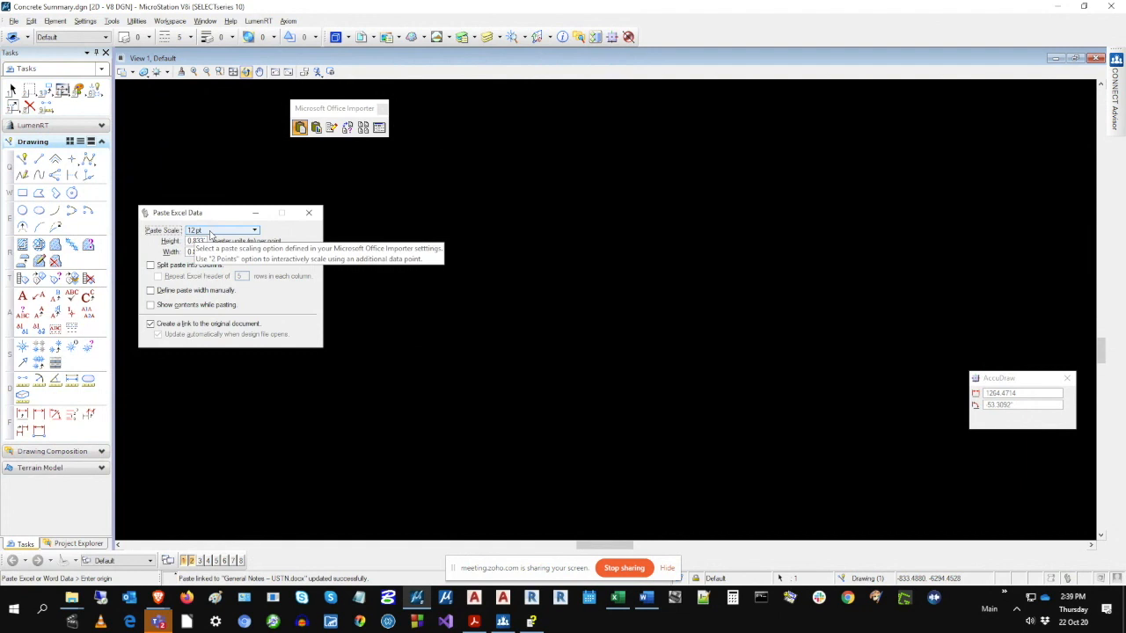
click(210, 232)
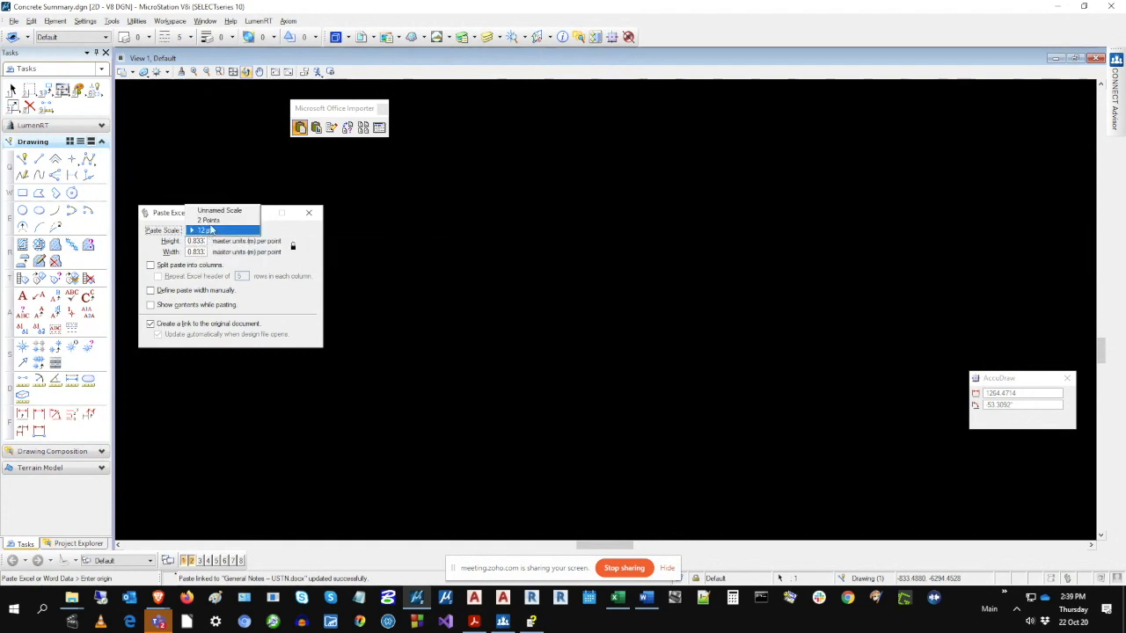
click(216, 212)
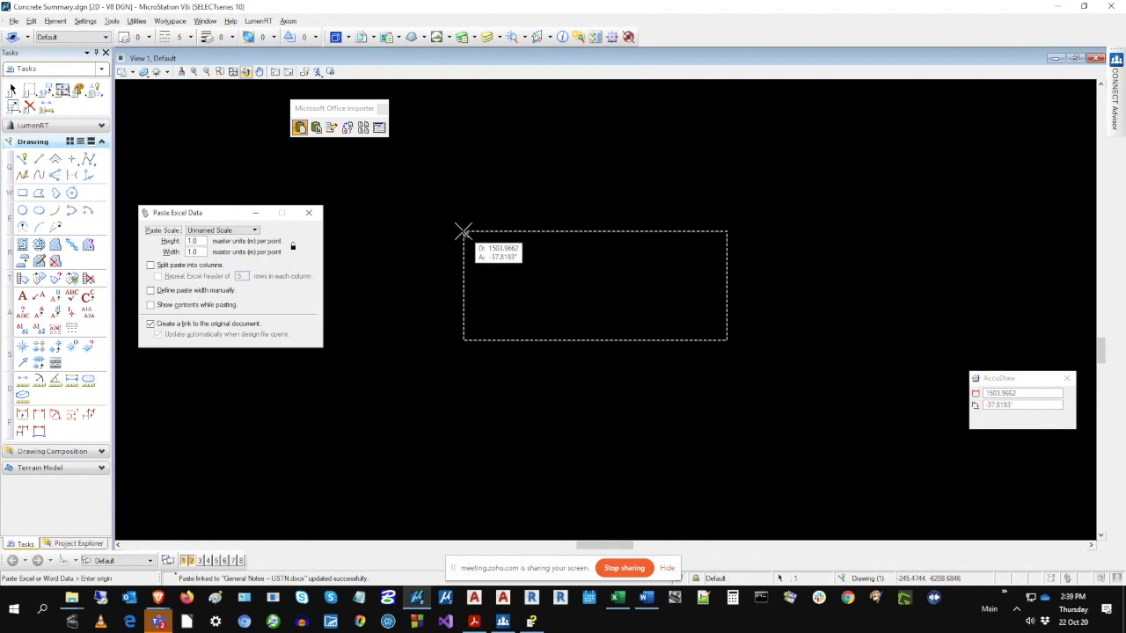
click(228, 229)
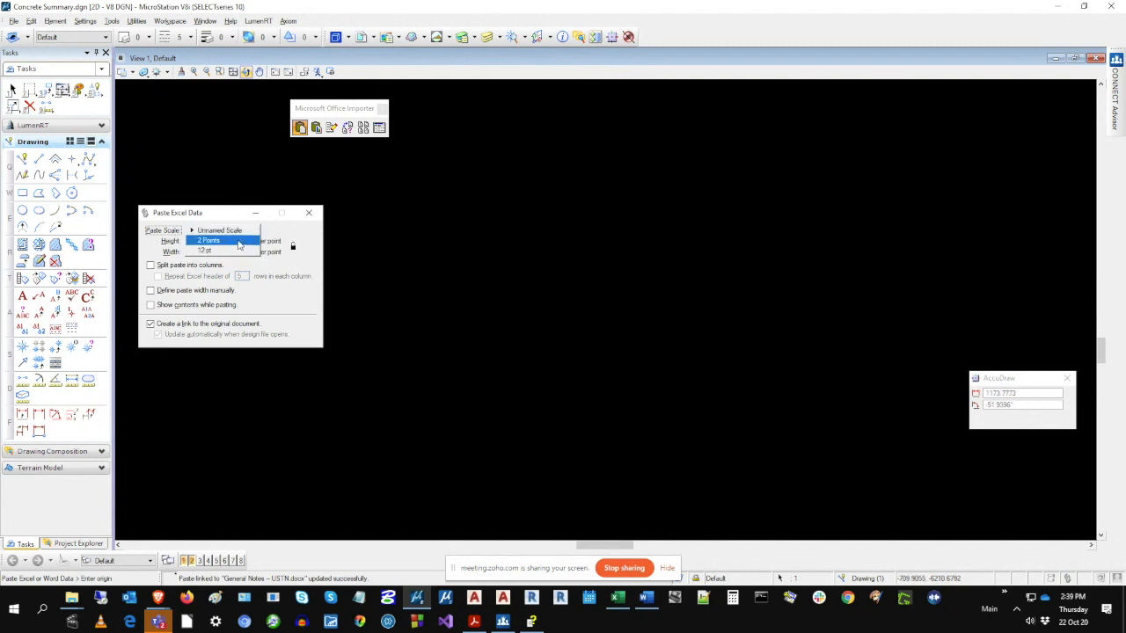
click(235, 252)
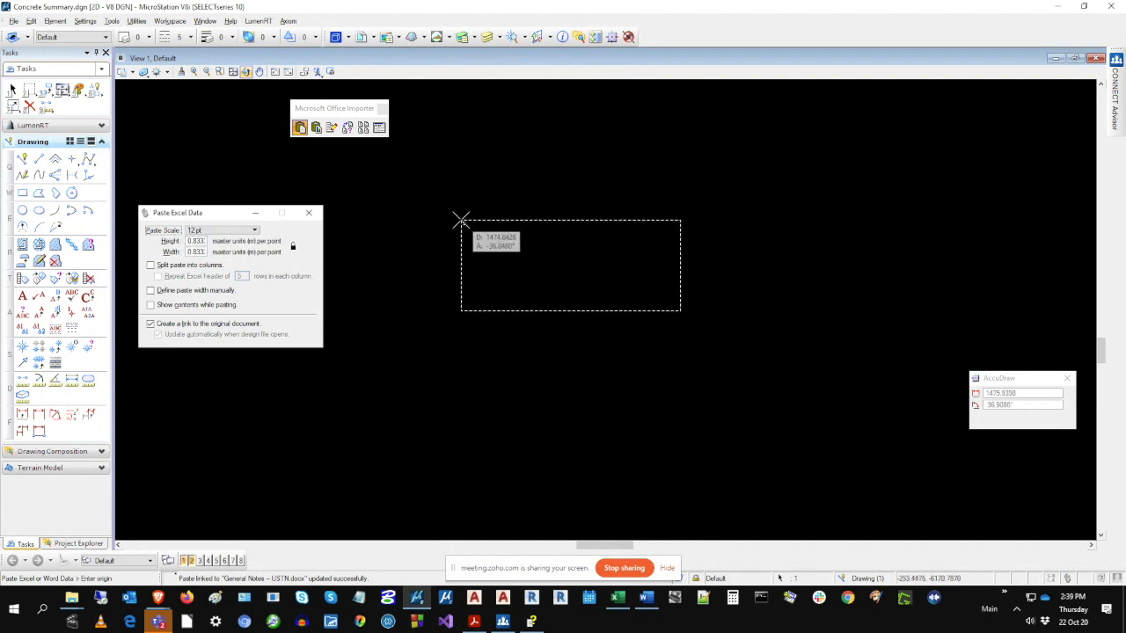
click(460, 221)
scroll(522, 227, up, 5)
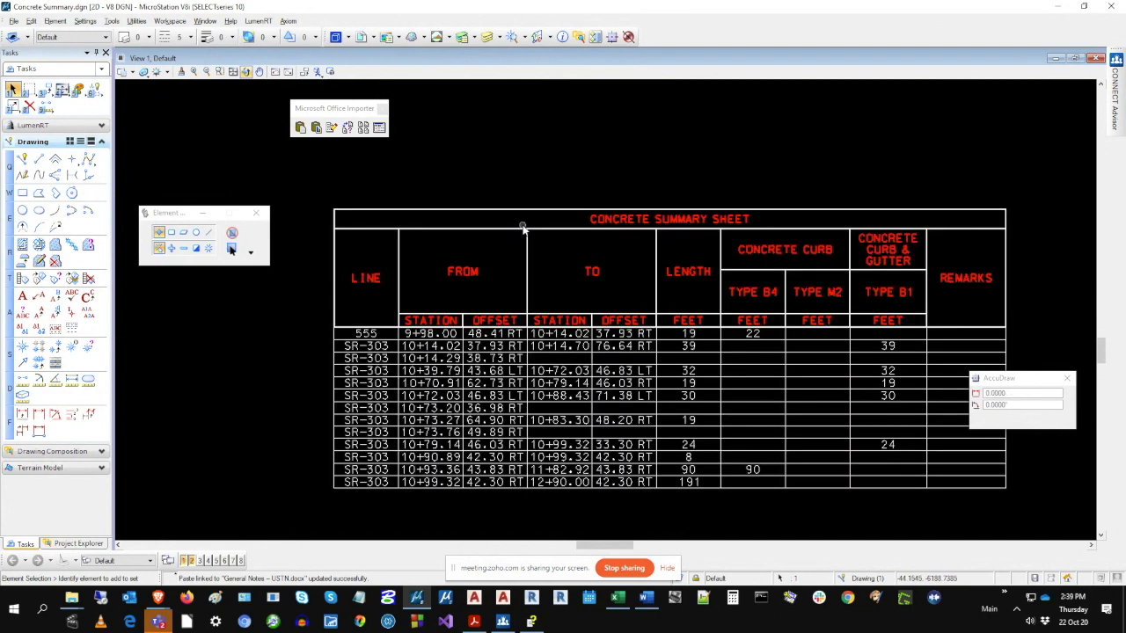
click(522, 227)
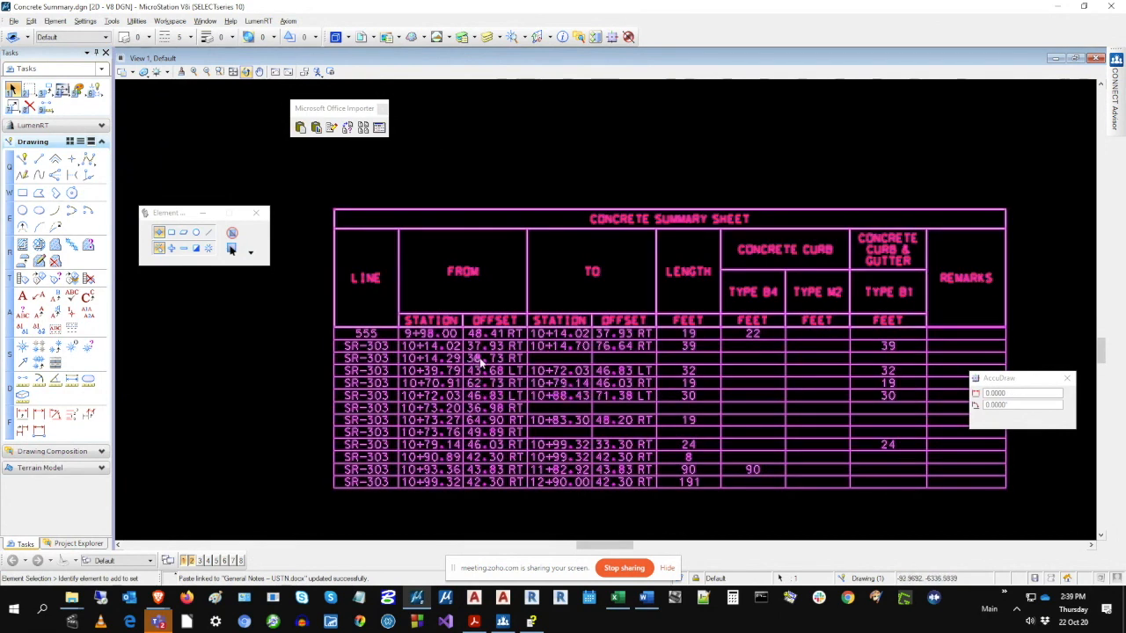
scroll(628, 346, up, 3)
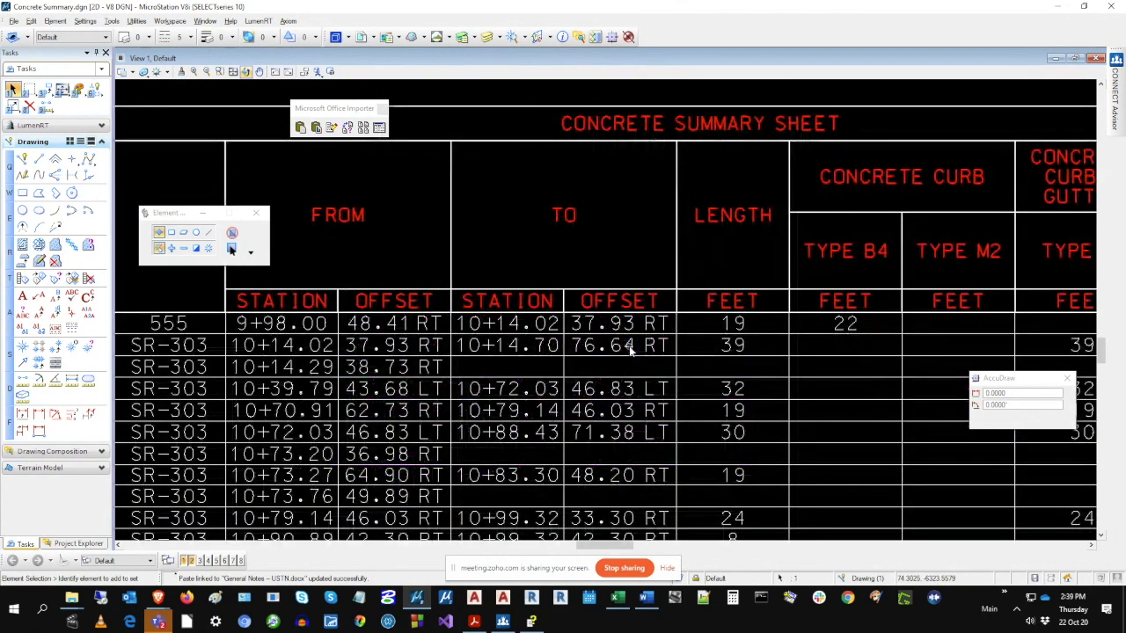
scroll(629, 346, down, 5)
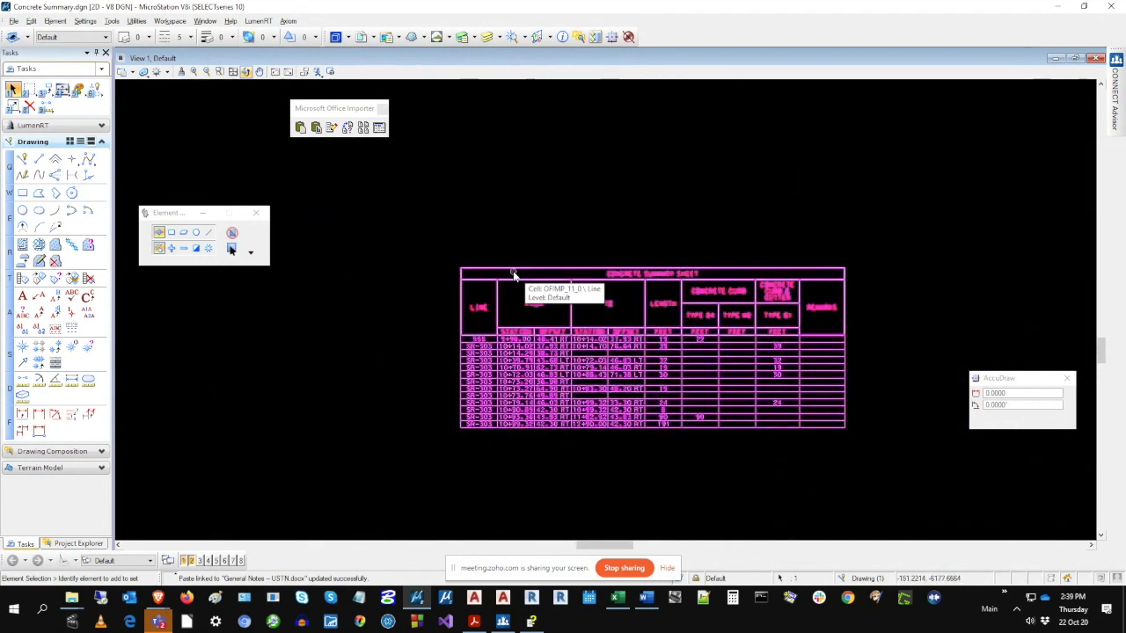
Review the importer's default font and scaling rules, select Unnamed Scale as the scaling rule, and accept the settings.
click(379, 128)
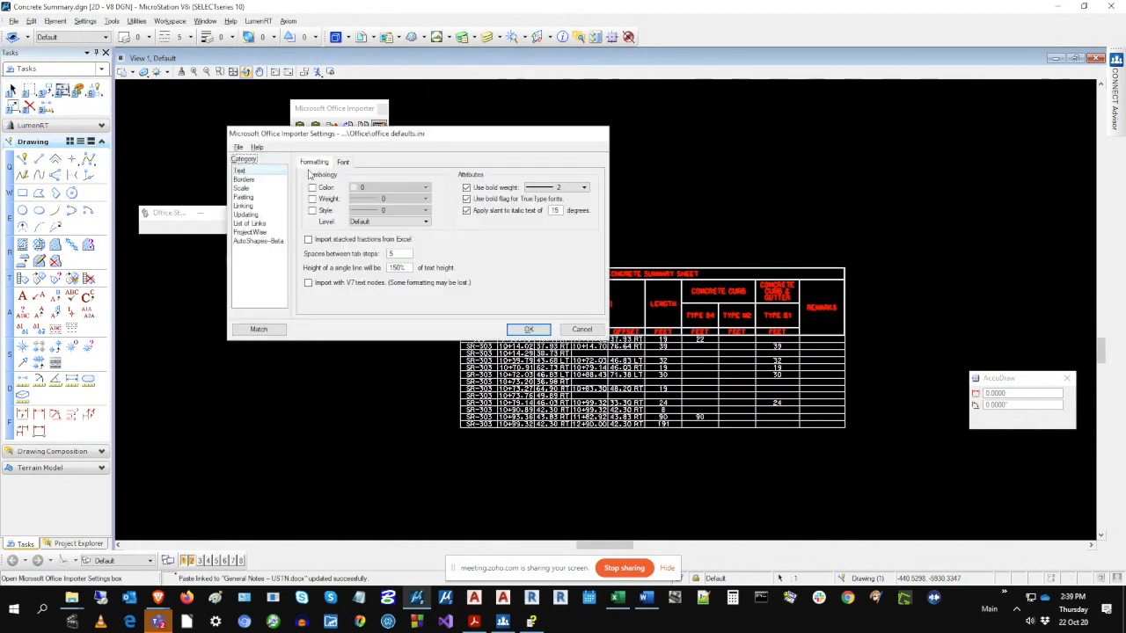
click(343, 163)
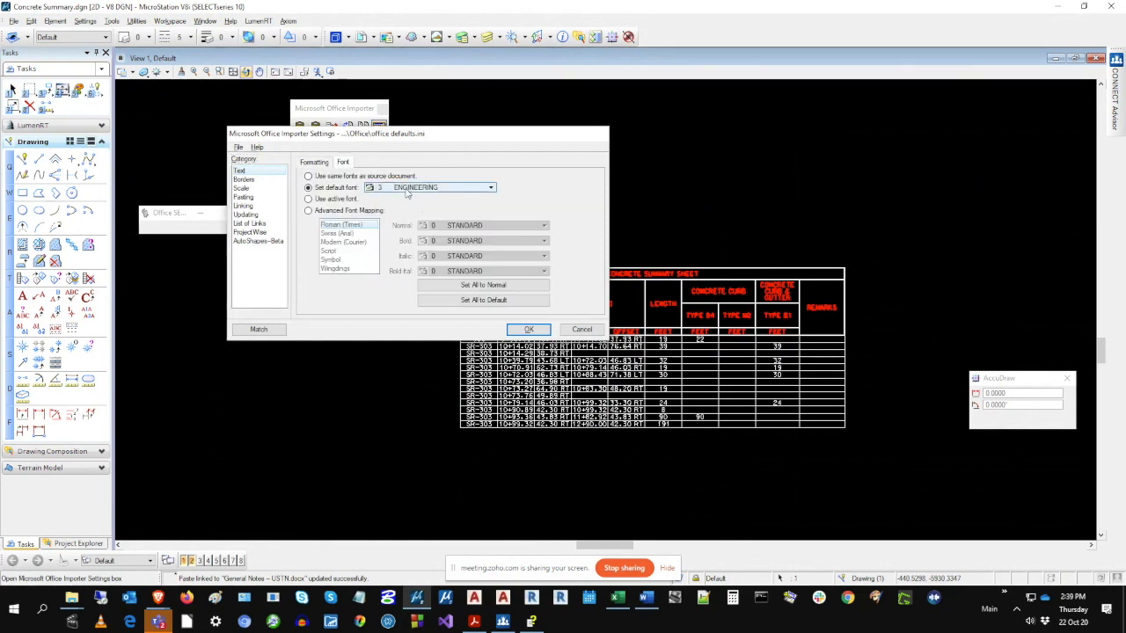
click(241, 187)
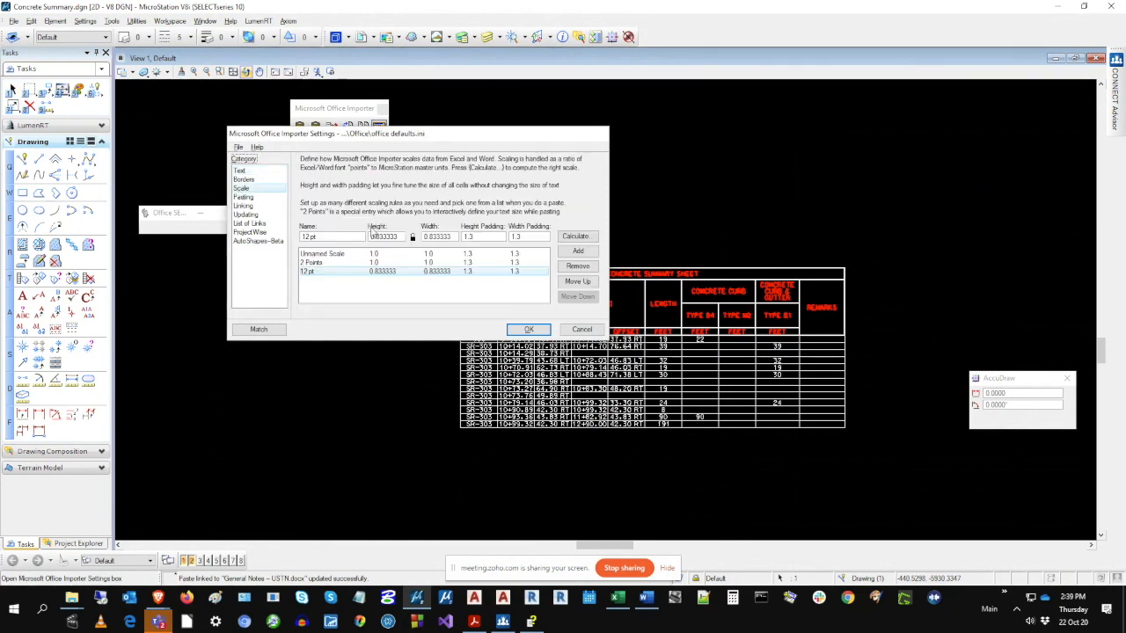
click(237, 147)
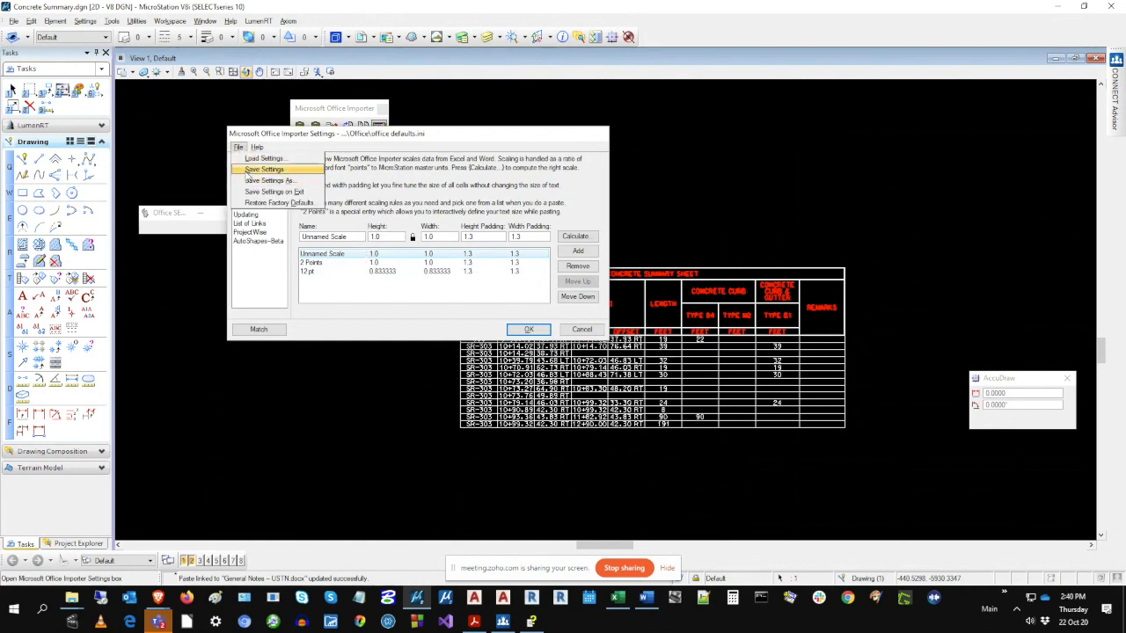
click(494, 306)
click(530, 330)
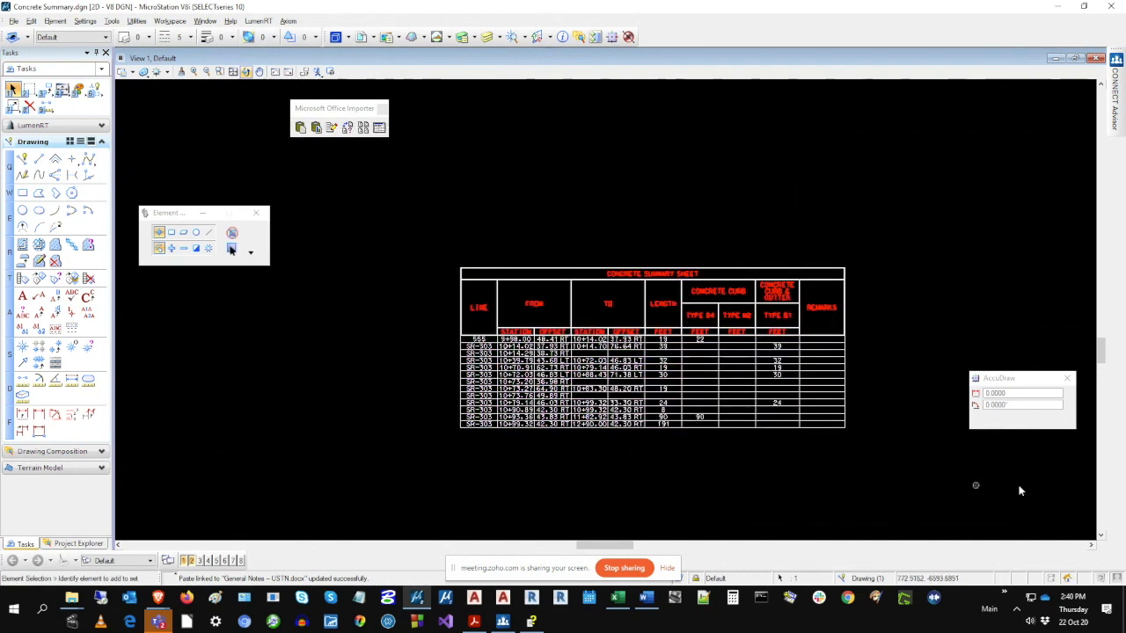
Switch to Excel and copy the range A1:J23 of the Concrete Summary sheet.
click(1090, 544)
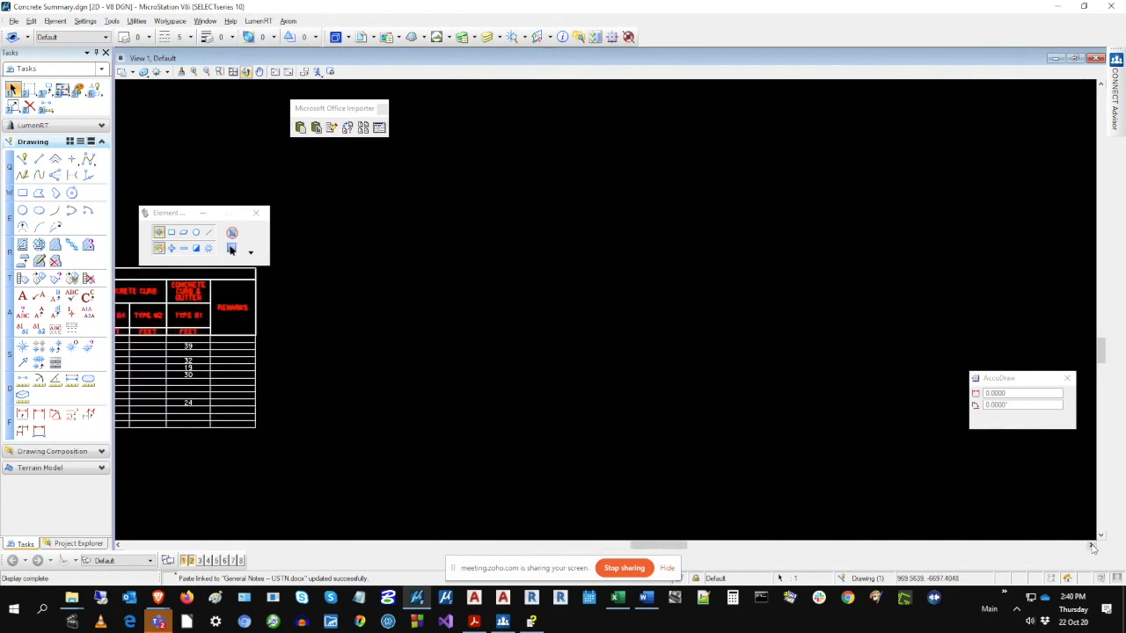
click(620, 603)
drag(154, 168, 154, 507)
click(124, 52)
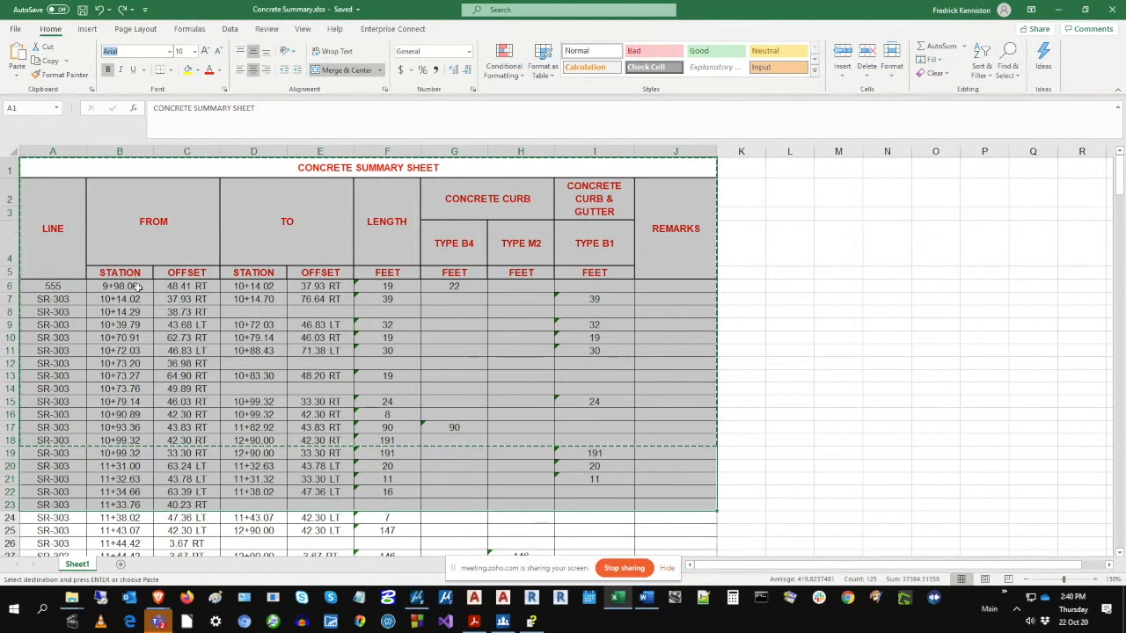
right_click(70, 159)
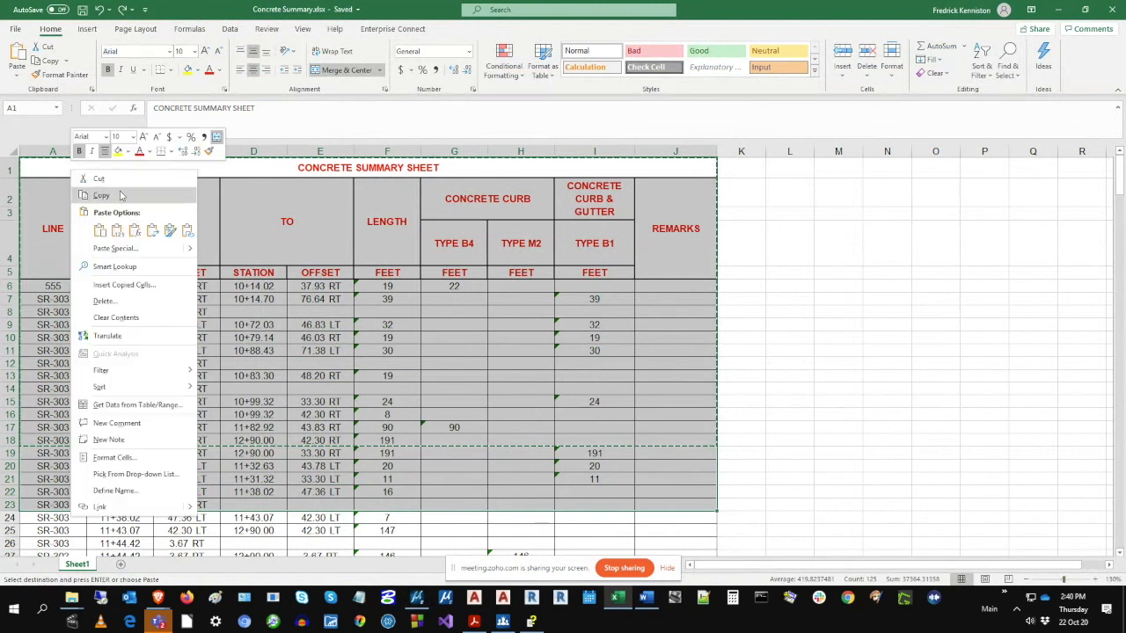
key(Escape)
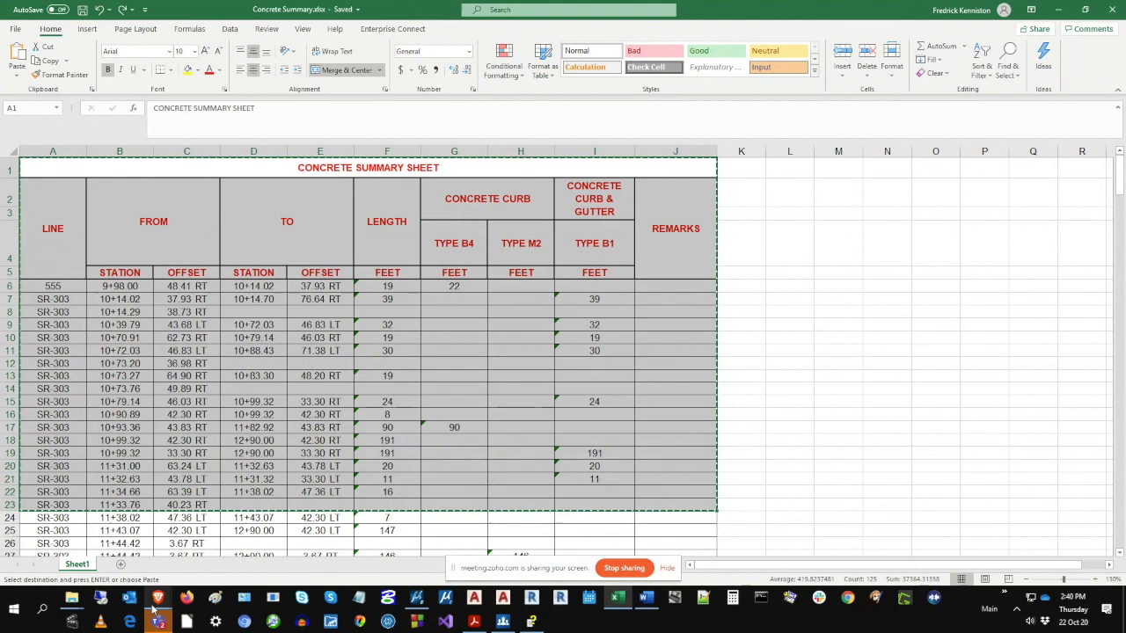
Switch to MicroStation and paste the copied range beside the 12 pt table, using Unnamed Scale with automatic link updating on file open.
click(416, 599)
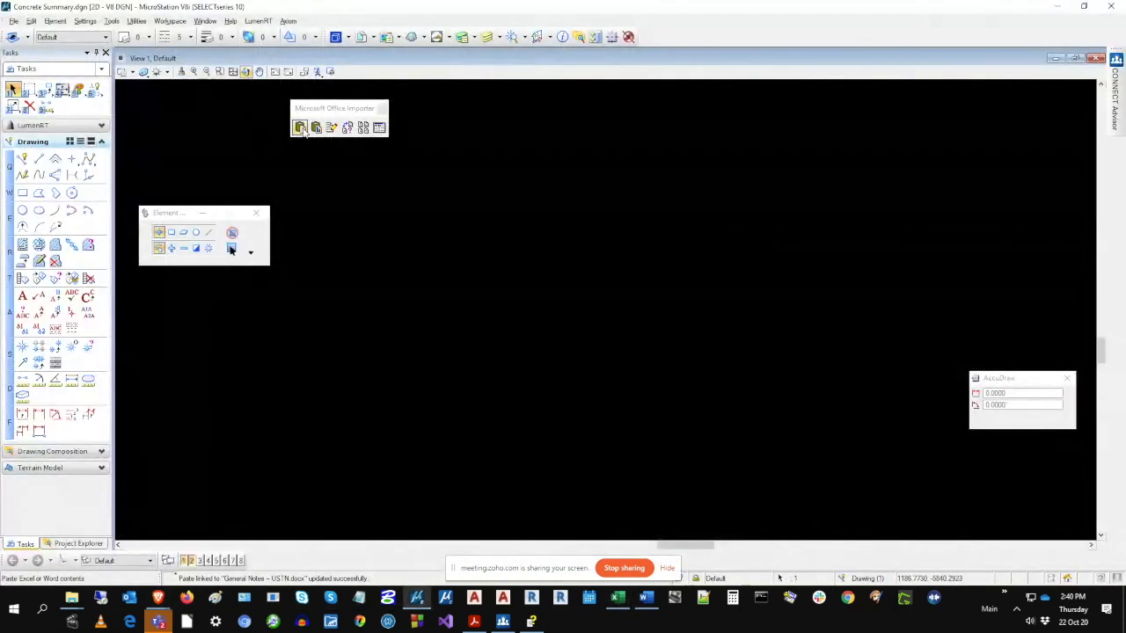
click(300, 128)
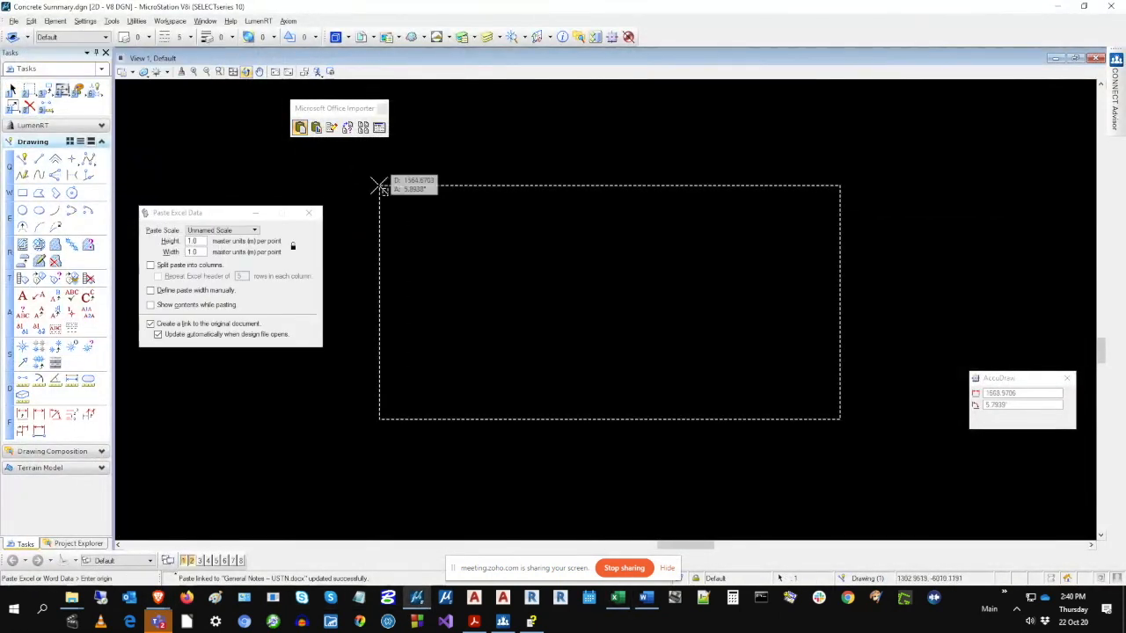
click(379, 184)
click(467, 255)
scroll(344, 355, up, 5)
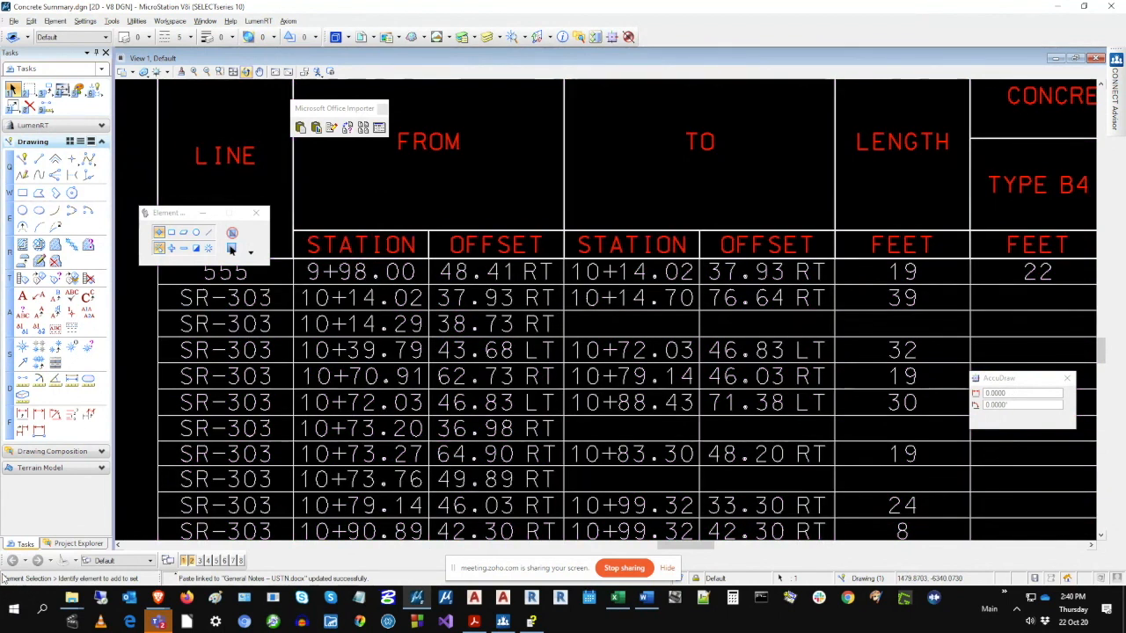
Compare the fonts and sizes of the older pasted concrete summary table and the two new pastes.
click(234, 72)
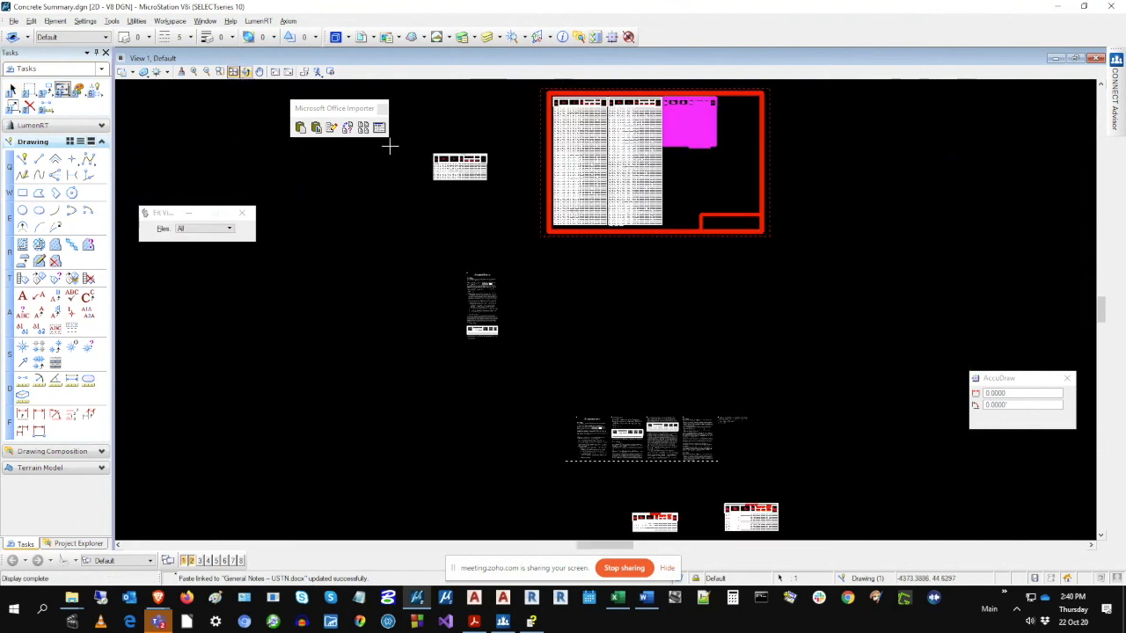
scroll(449, 154, up, 5)
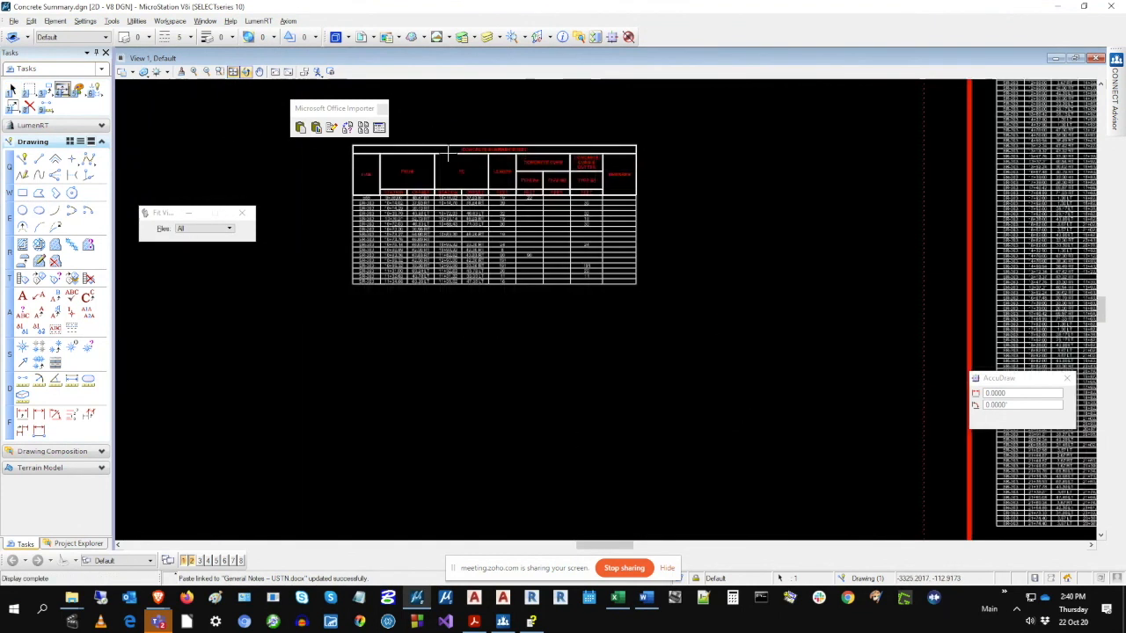
scroll(448, 153, up, 9)
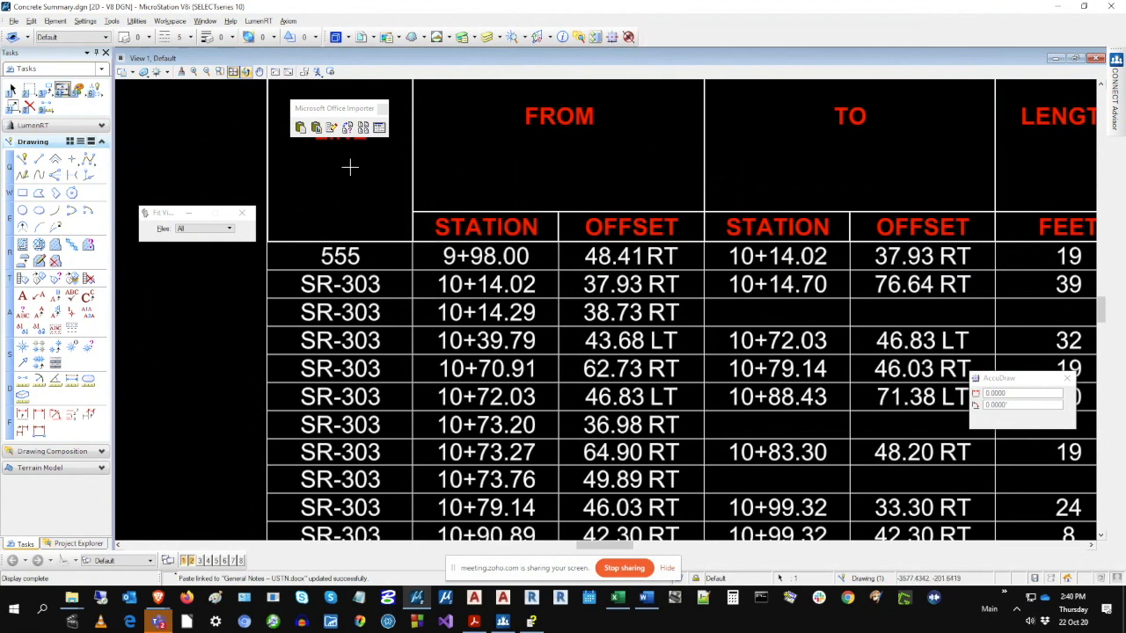
click(232, 71)
scroll(755, 543, up, 2)
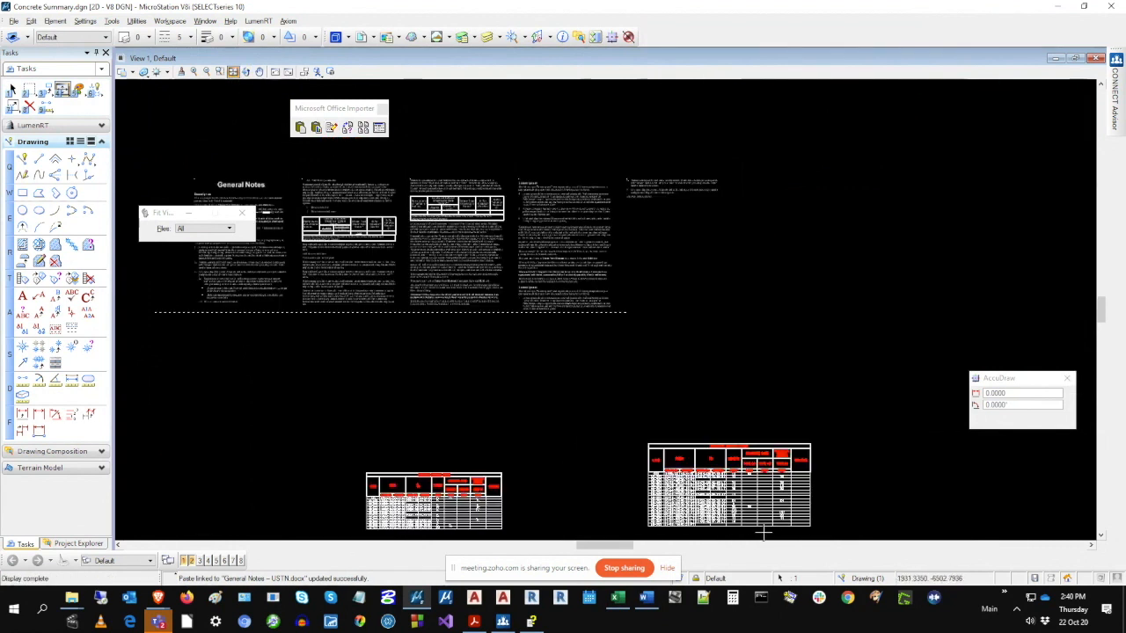
Examine the text and cell spacing of the concrete summary table pasted with Unnamed Scale.
scroll(761, 531, up, 2)
click(1101, 536)
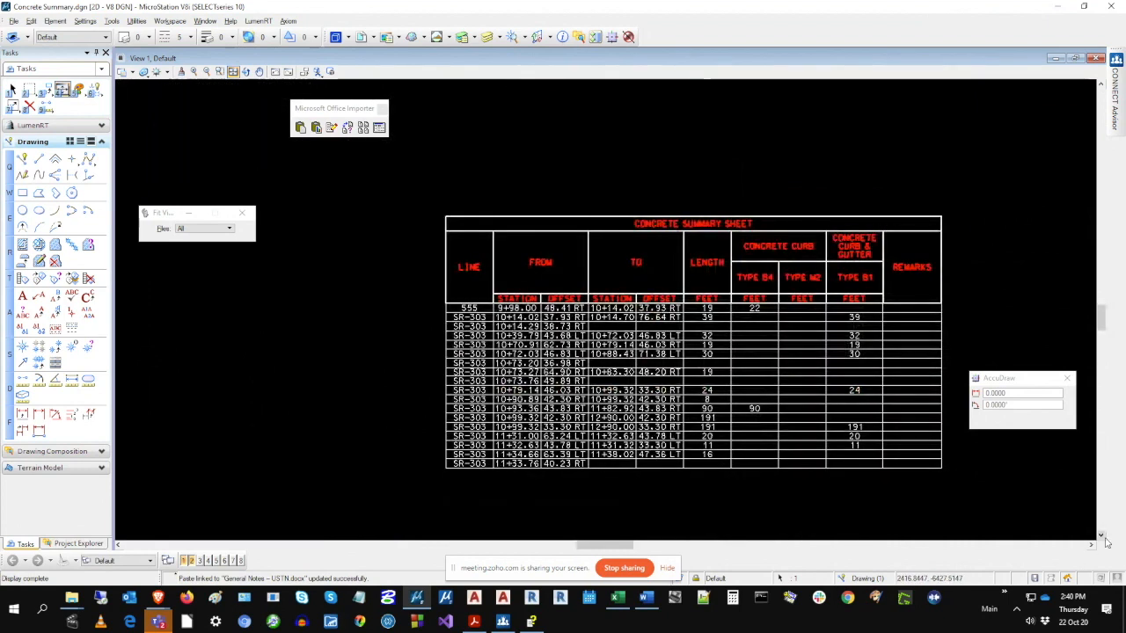
click(1101, 535)
click(1091, 544)
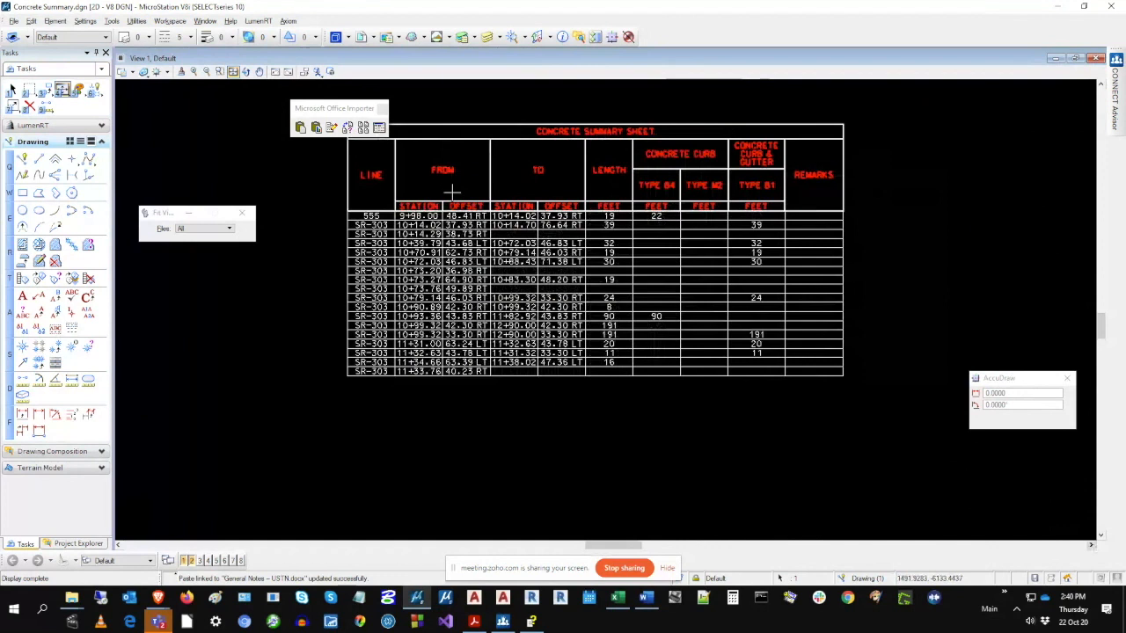
scroll(452, 192, up, 2)
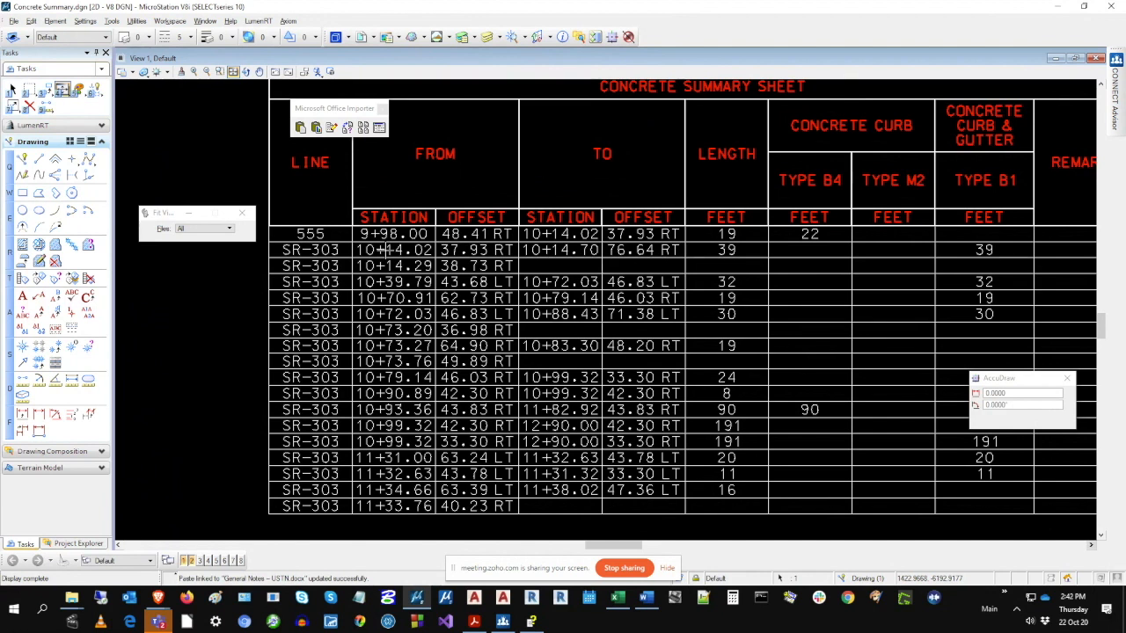
Switch to Excel, widen columns B and C, increase the height of row 6, and save the workbook.
click(330, 129)
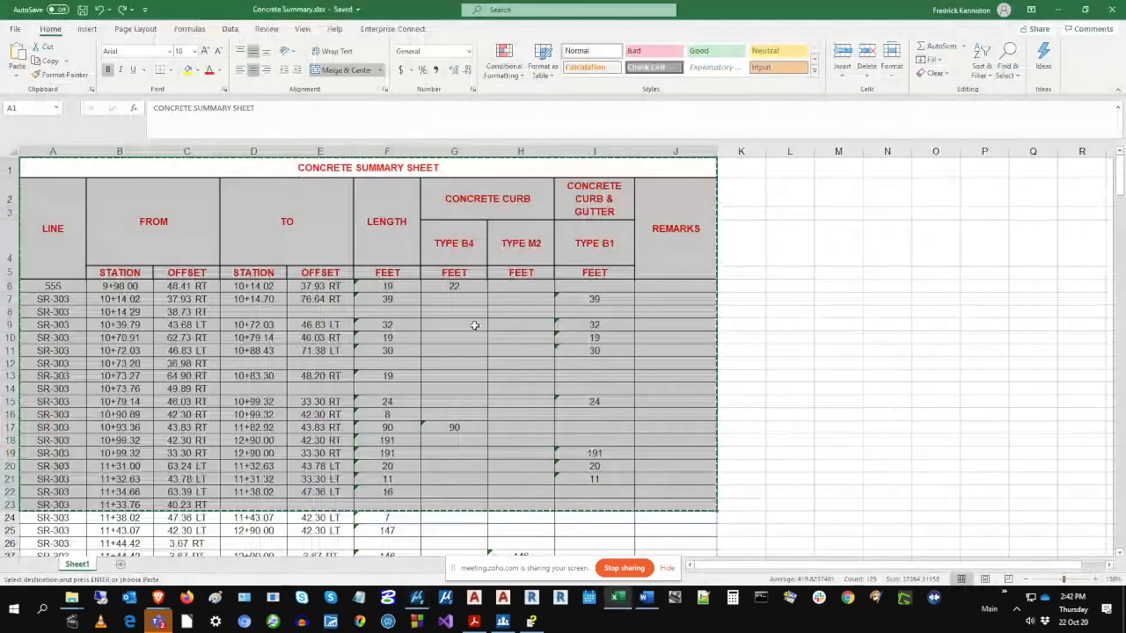
click(138, 151)
drag(151, 151, 173, 151)
drag(242, 152, 261, 151)
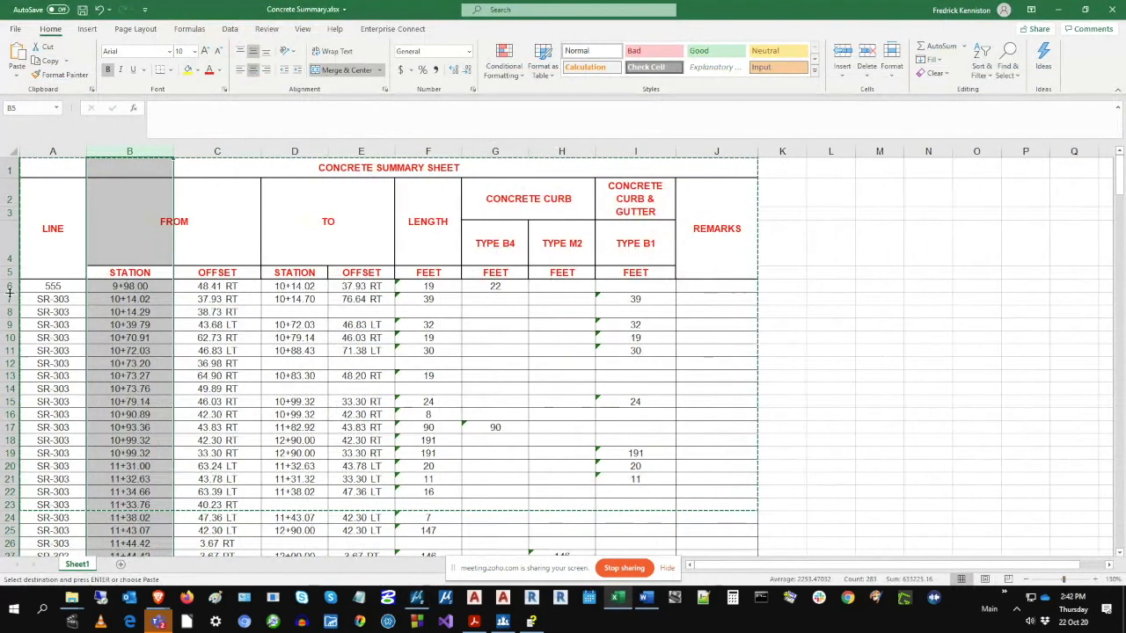
drag(9, 292, 10, 313)
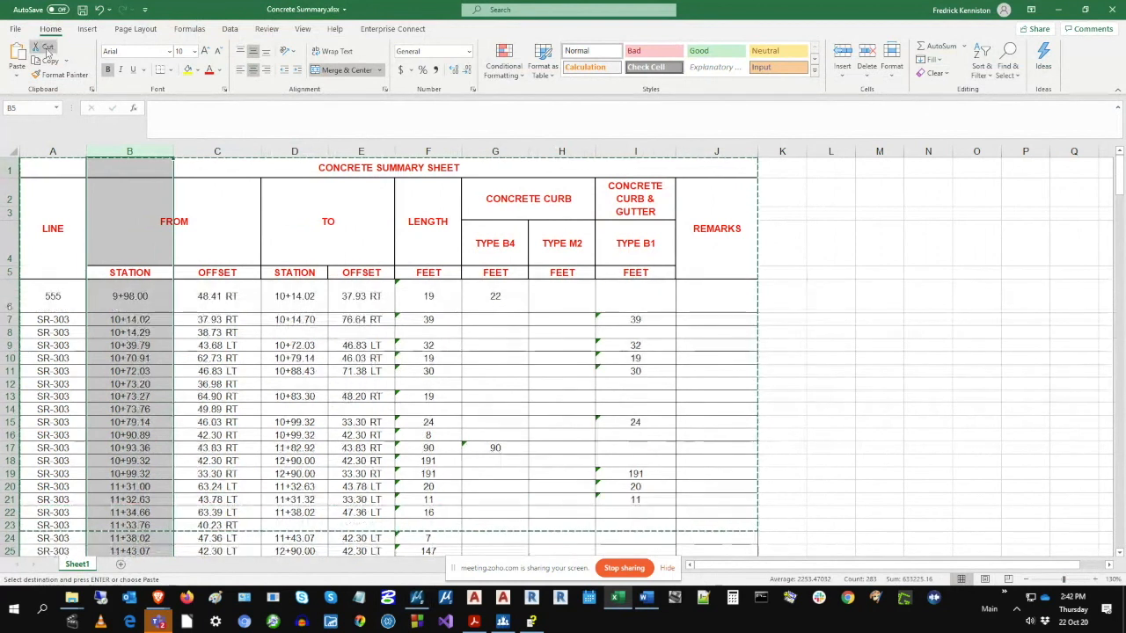
click(82, 9)
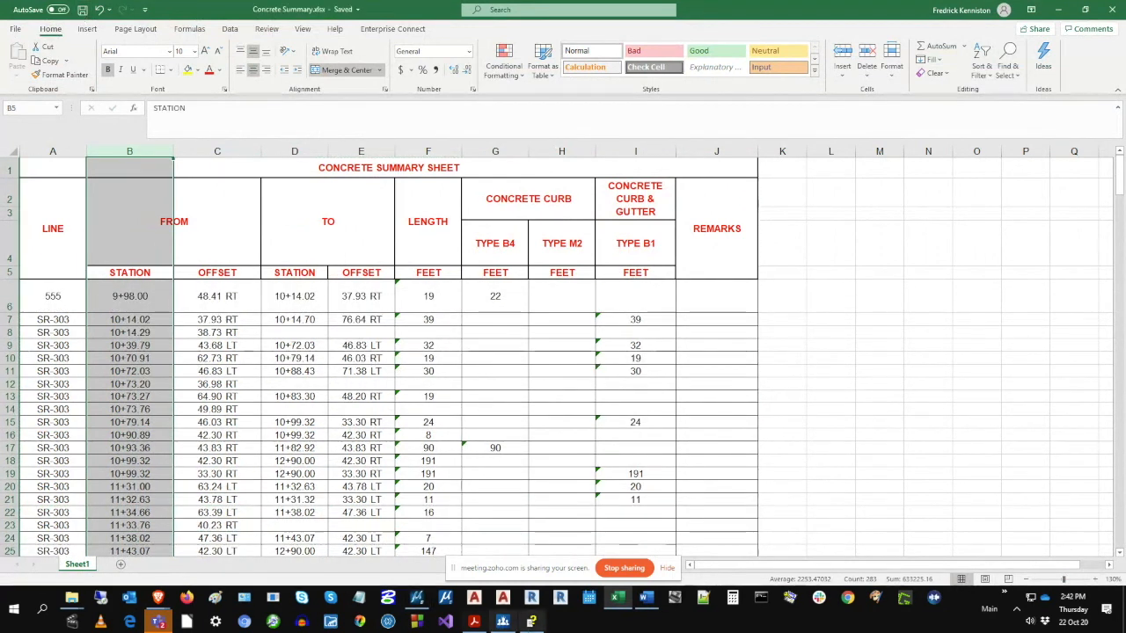
Switch to MicroStation and update the pasted concrete summary table from its linked workbook through Manage Link.
click(503, 621)
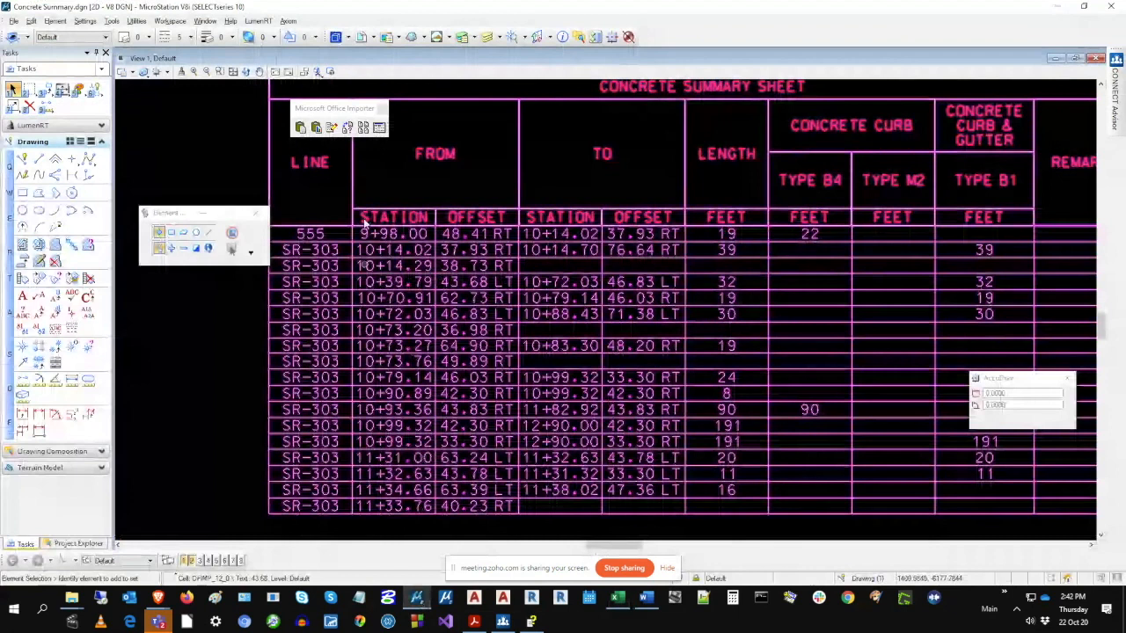
click(347, 128)
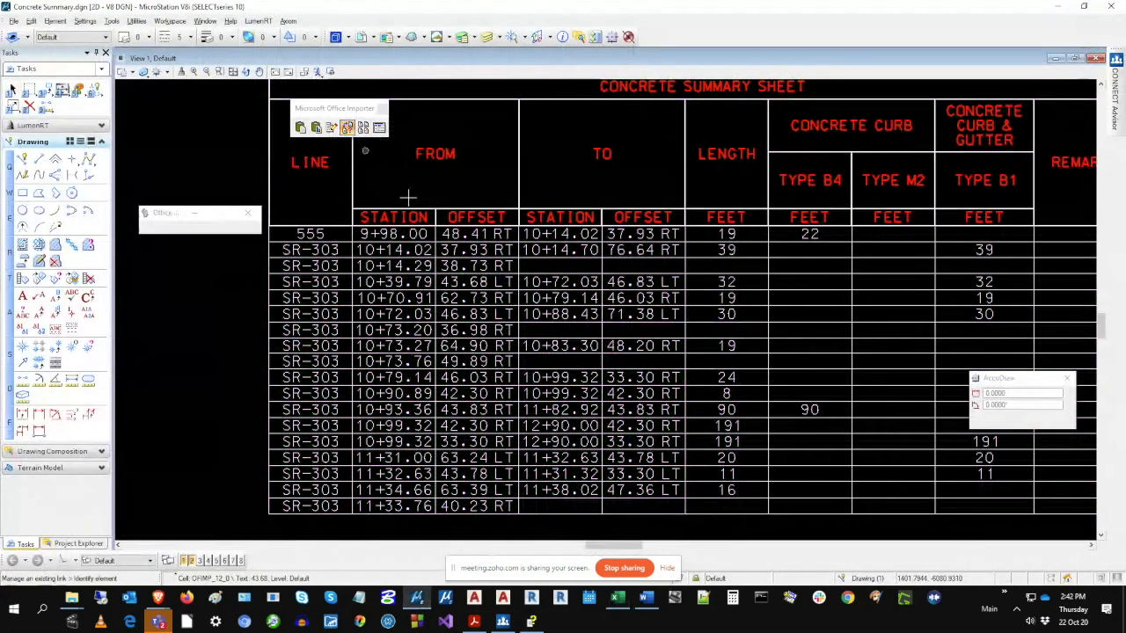
click(502, 333)
click(502, 334)
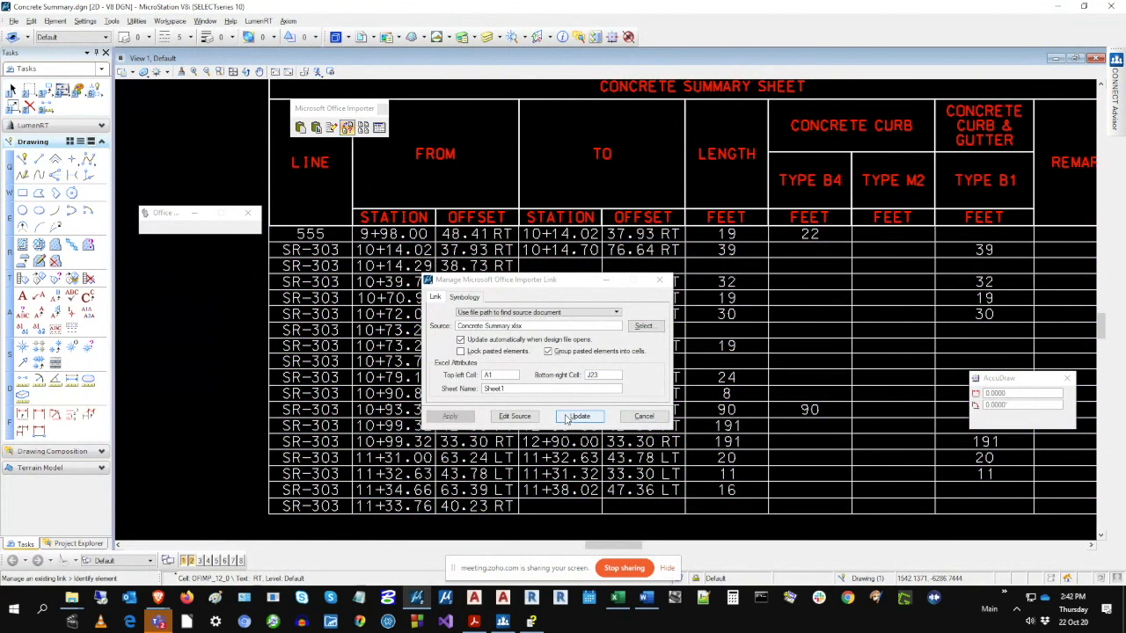
click(576, 417)
drag(548, 281, 630, 401)
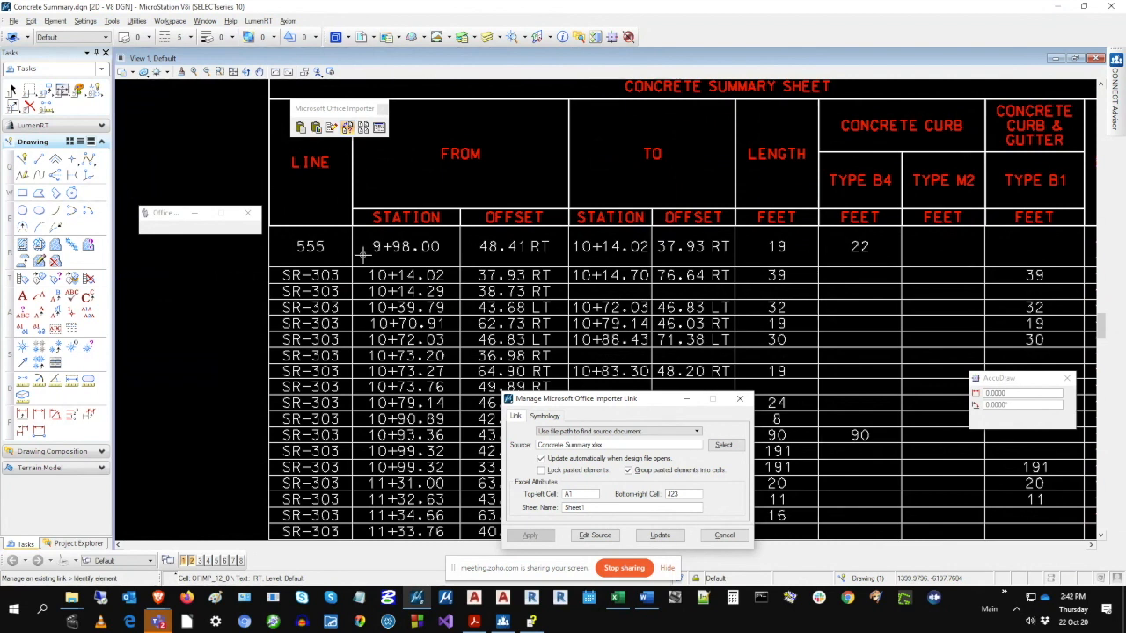
drag(648, 400, 634, 347)
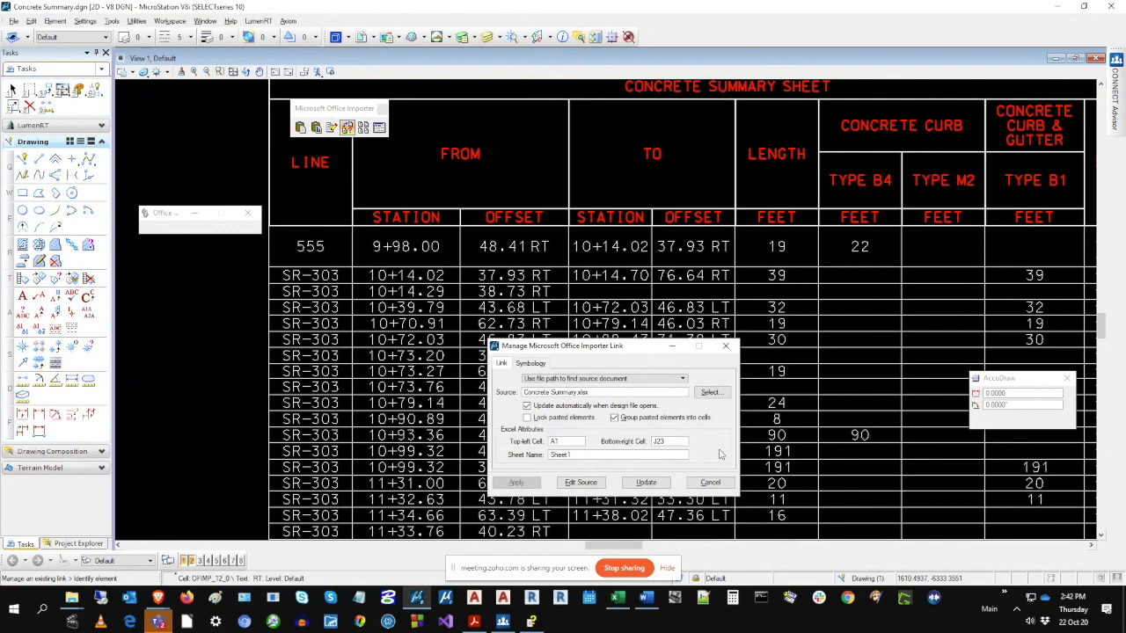
click(712, 485)
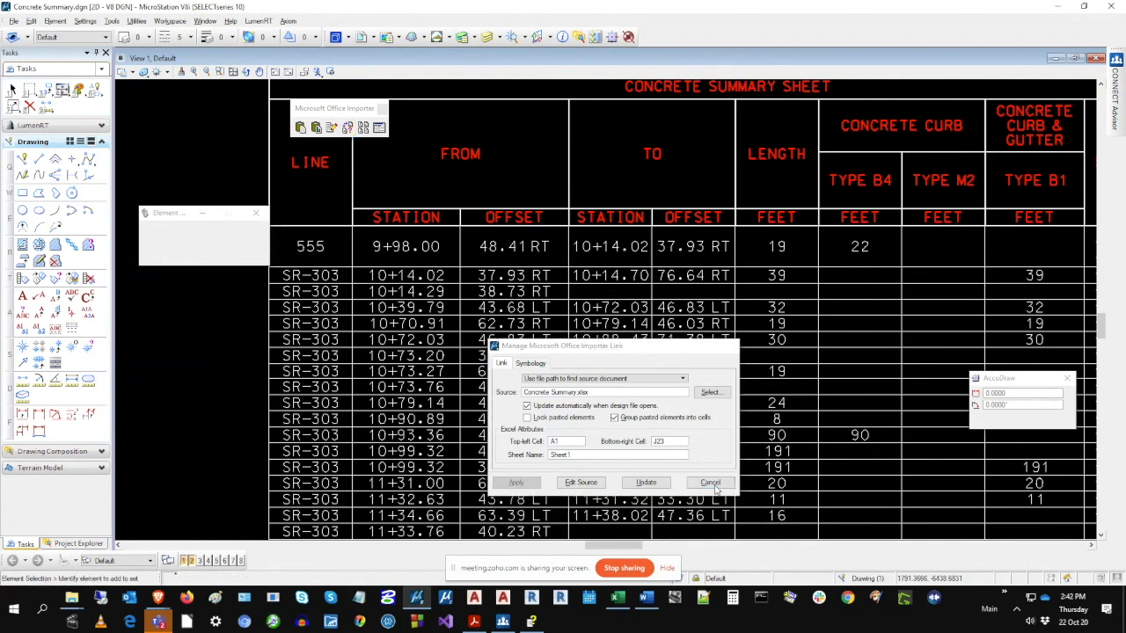
Undo the table's link update, switch to Excel, undo the column and row size changes, and save the workbook.
click(30, 20)
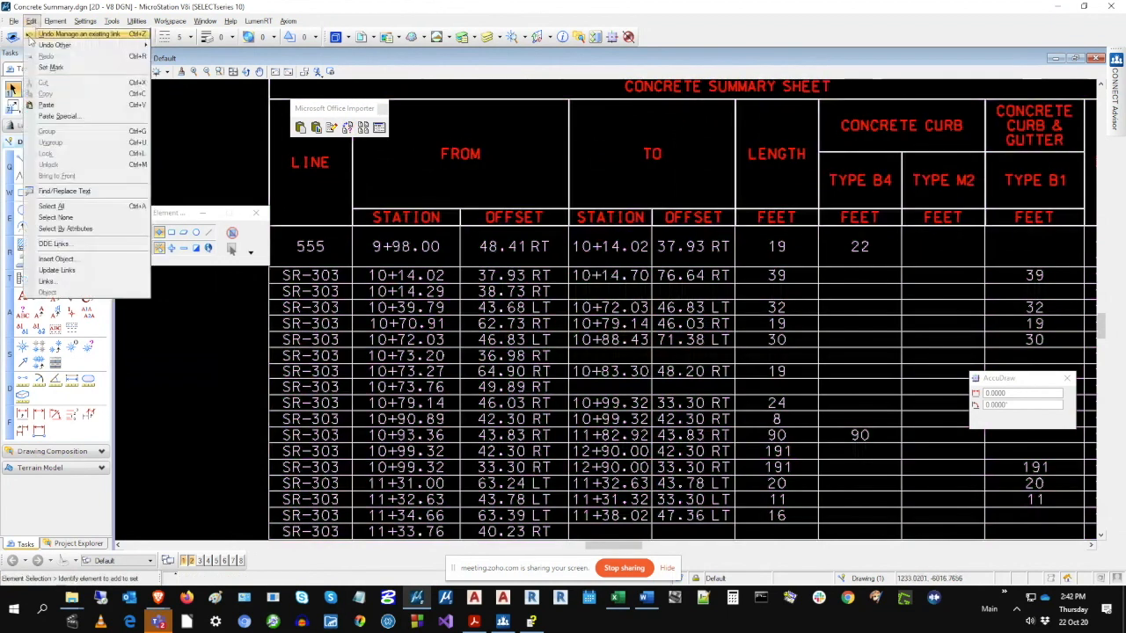
click(35, 34)
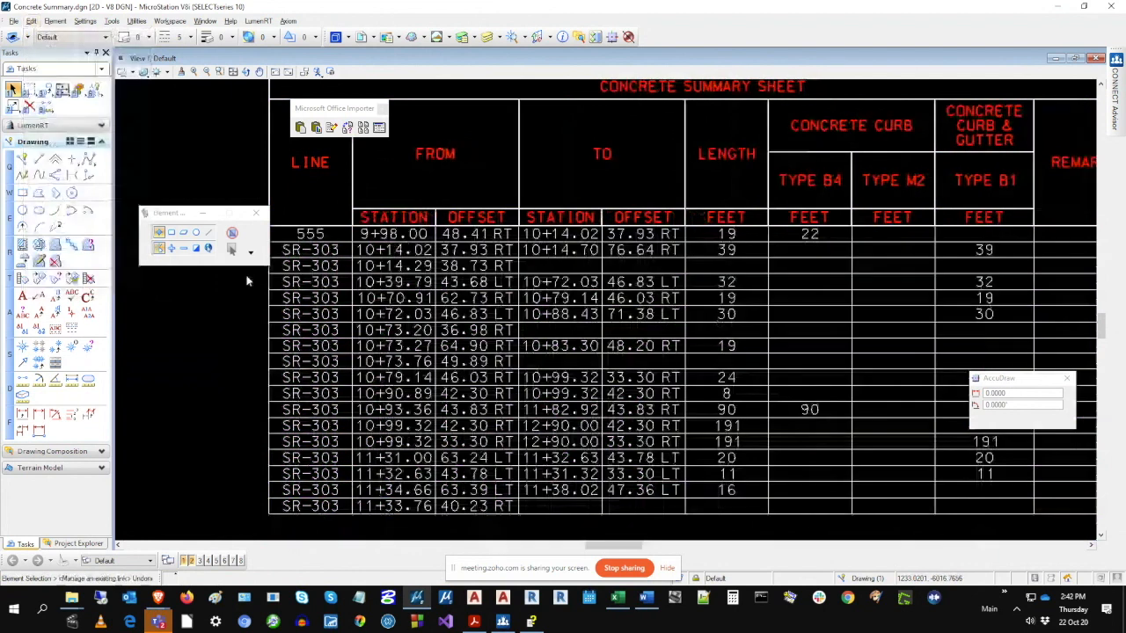
click(626, 599)
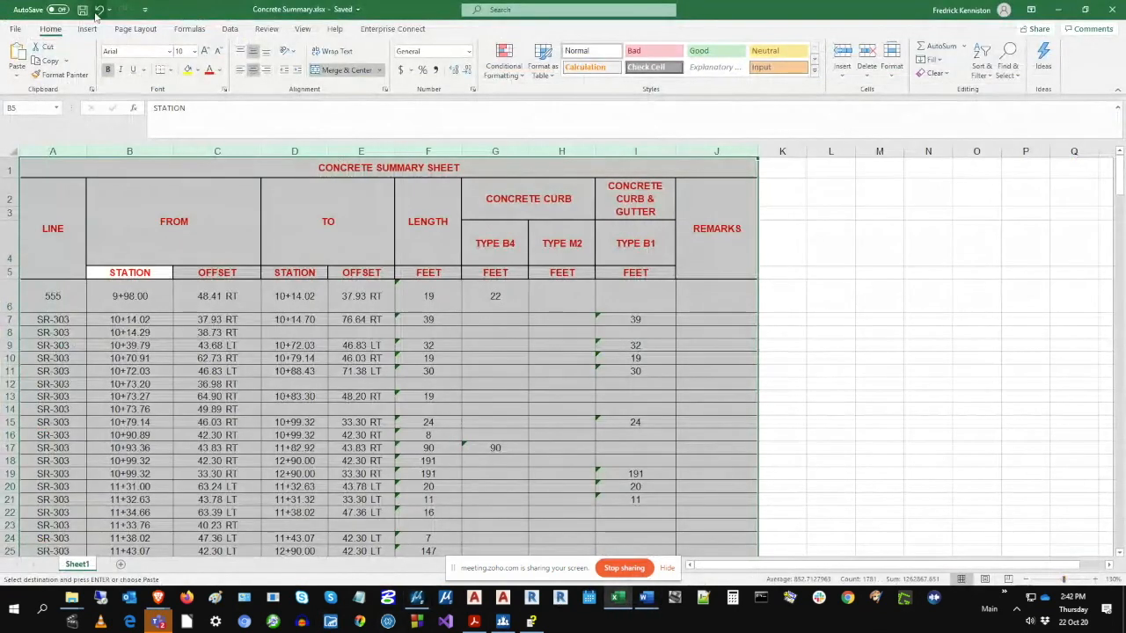
click(99, 11)
click(98, 12)
click(99, 11)
click(82, 10)
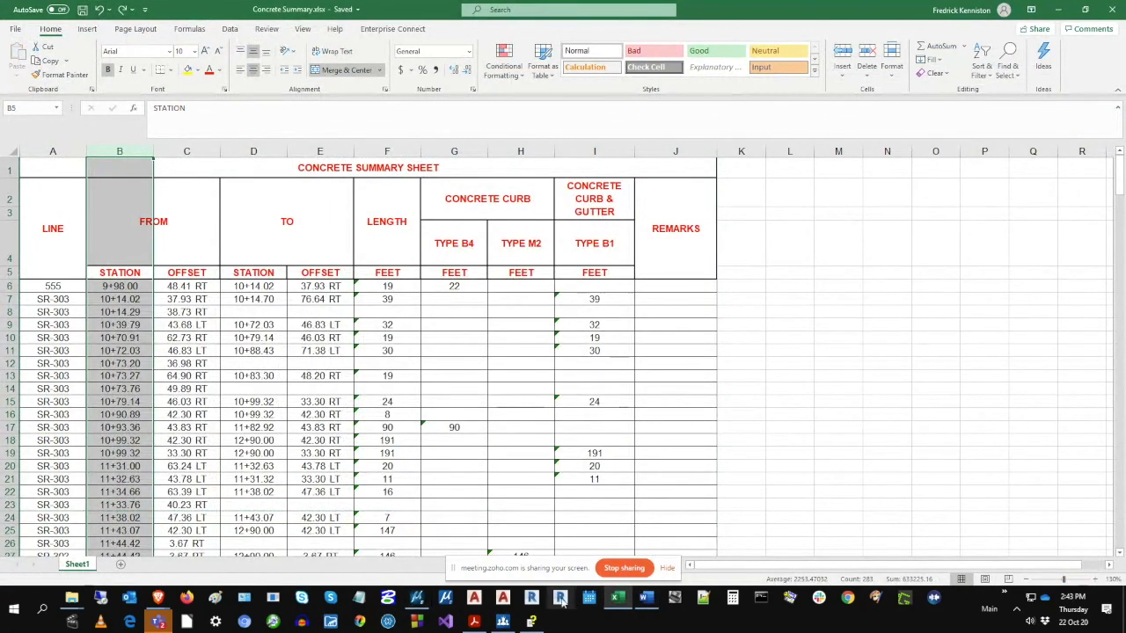
Switch to MicroStation and open the Unnamed Scale rule in the Office Importer's scale settings, ready for editing its height padding.
click(417, 598)
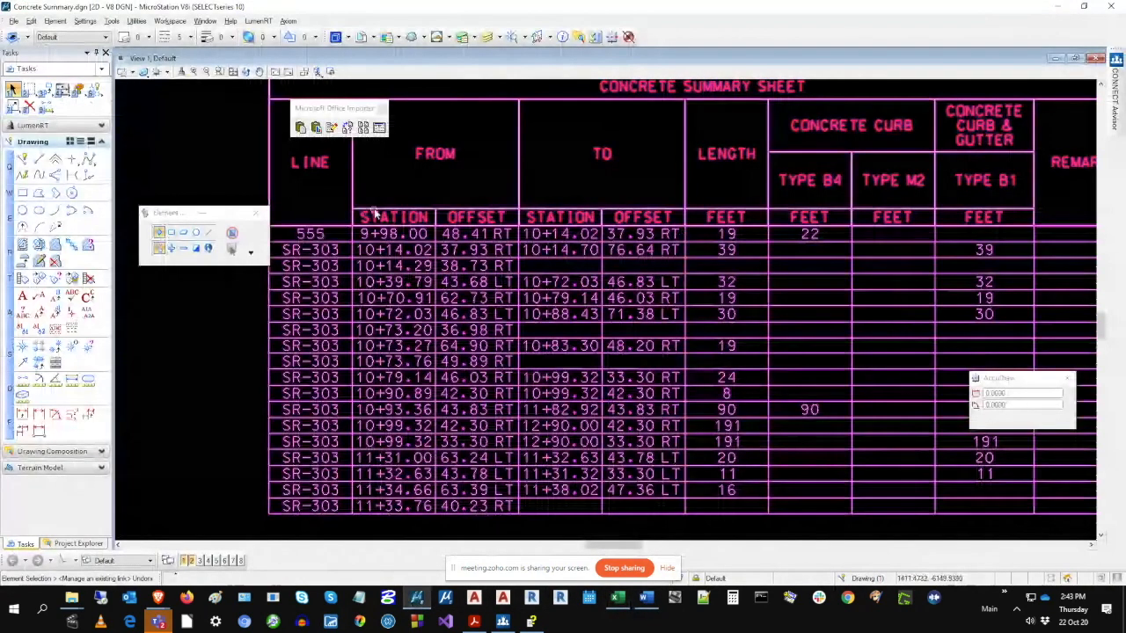
click(379, 127)
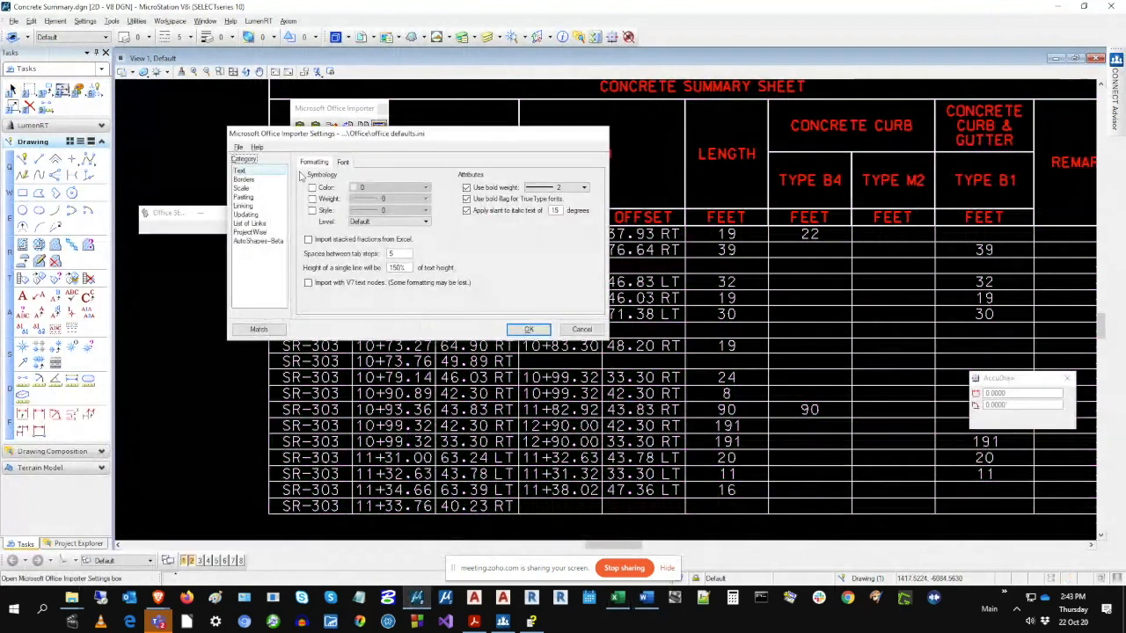
click(241, 187)
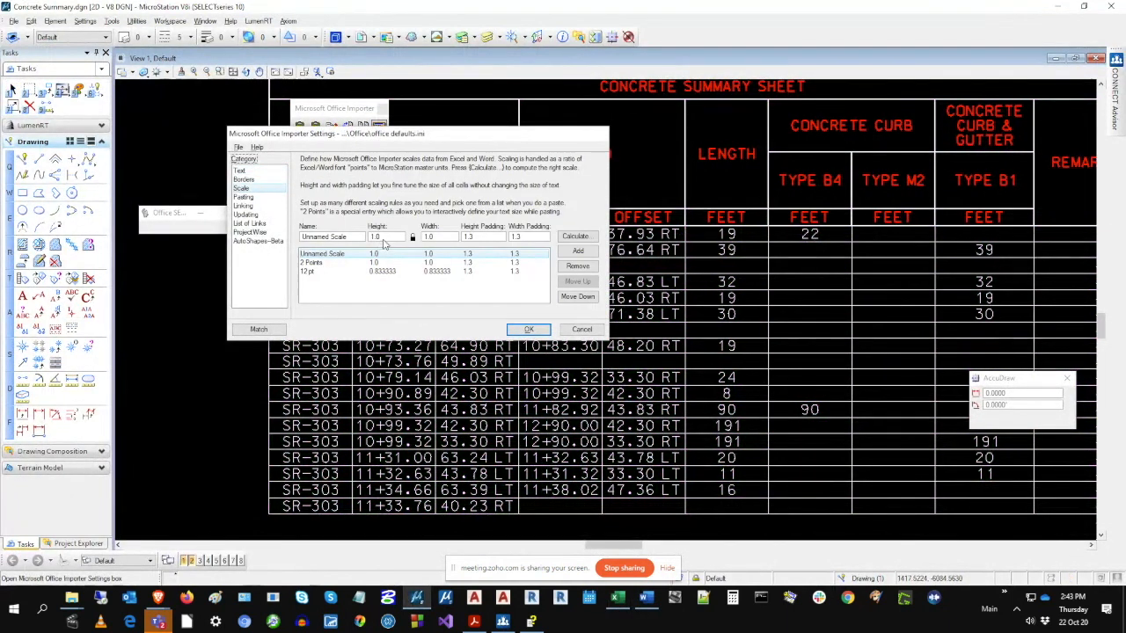
click(445, 238)
click(401, 261)
click(458, 255)
click(480, 237)
drag(450, 140, 712, 225)
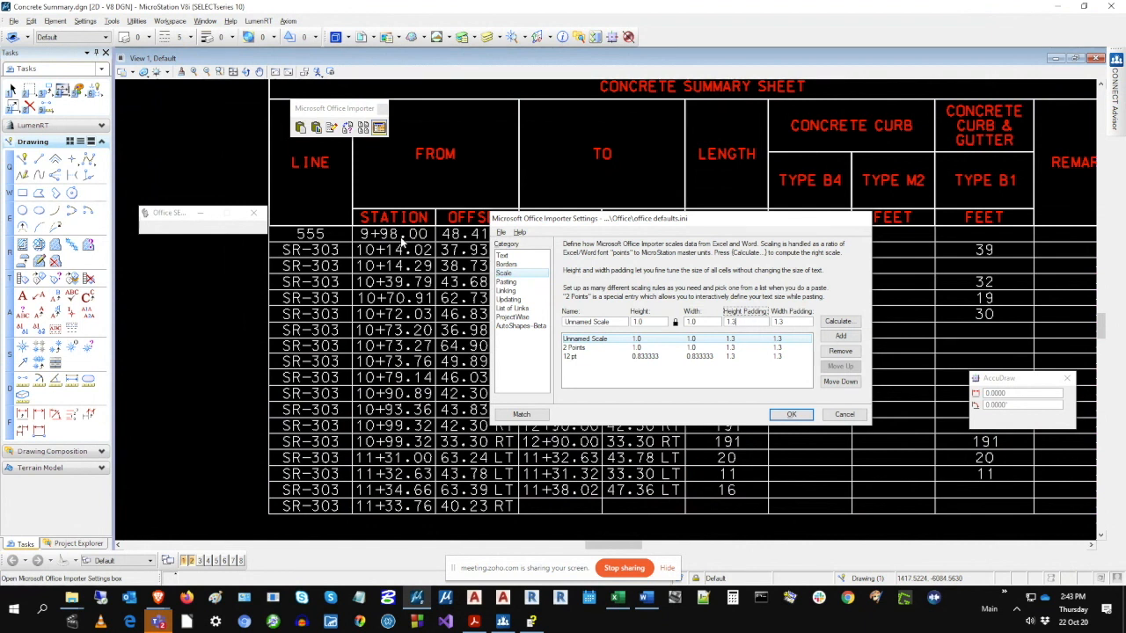
drag(739, 221, 519, 269)
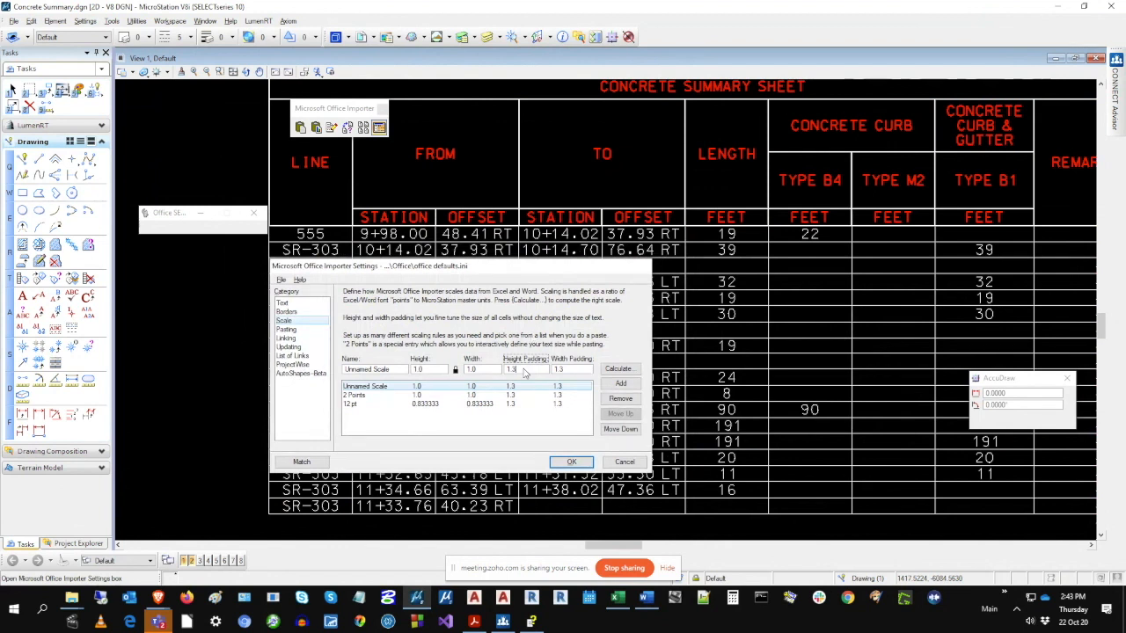
Set Unnamed Scale's height padding to 3.0 and width padding to 1.5, save the importer settings, and accept them.
double_click(524, 372)
text(3.0)
key(Tab)
text(1.5)
click(281, 280)
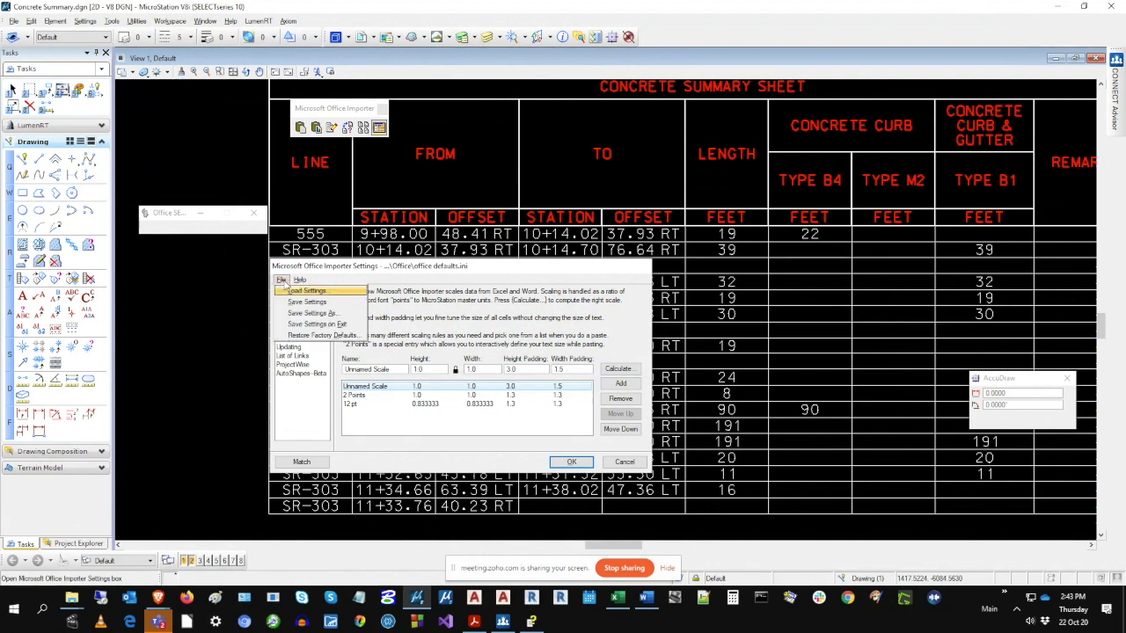
click(293, 302)
click(570, 462)
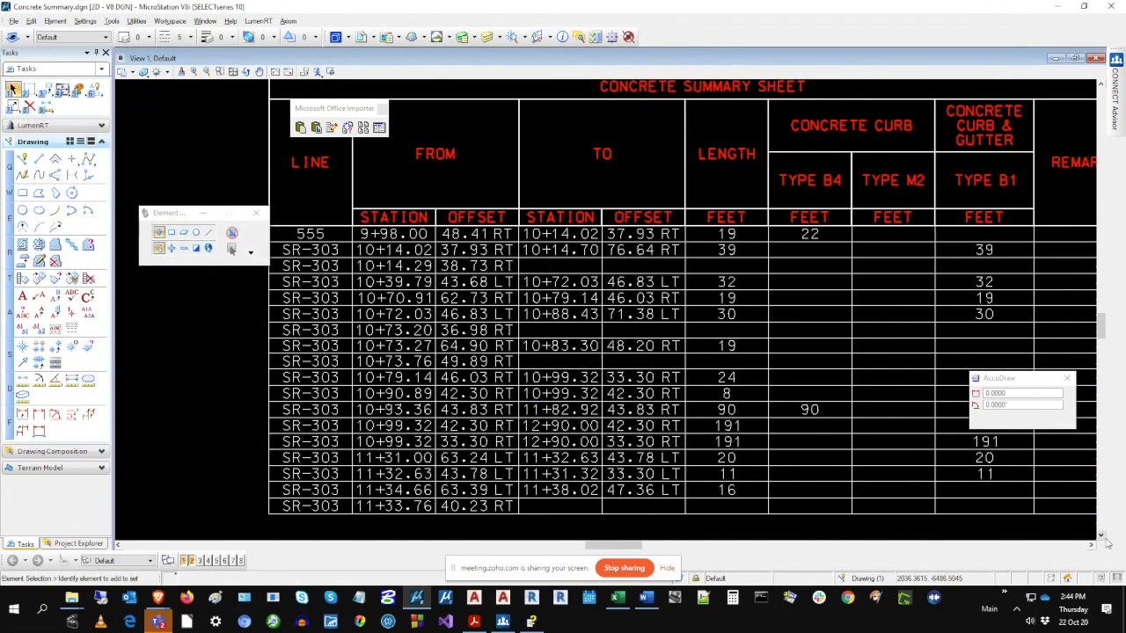
Locate free drawing space below the two pasted concrete summary tables.
click(1100, 535)
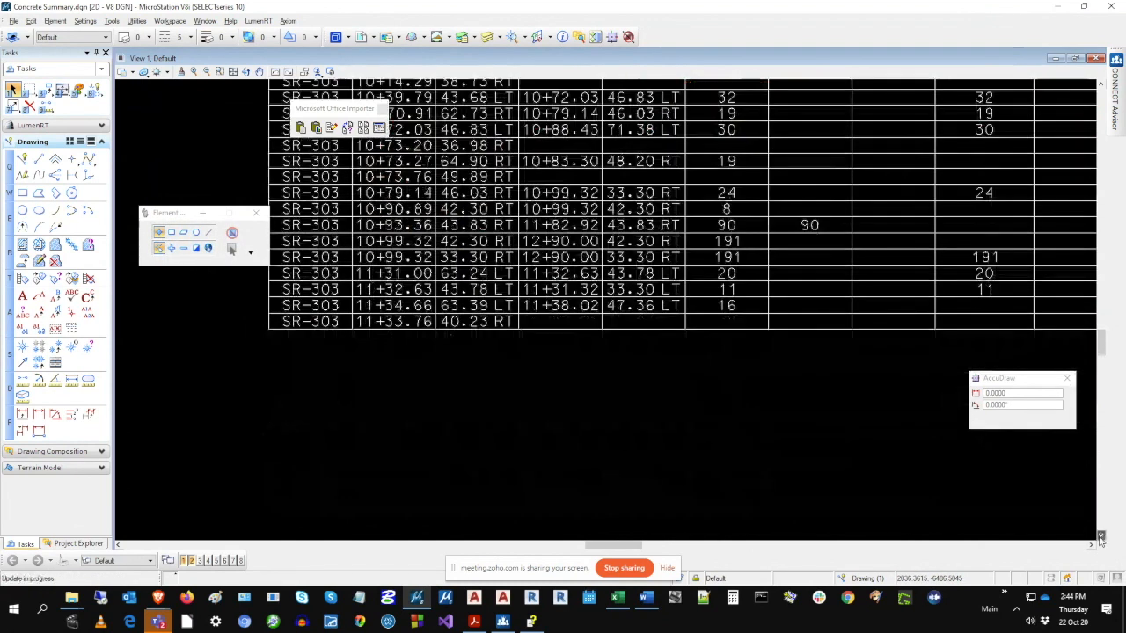
click(1099, 536)
scroll(578, 367, down, 2)
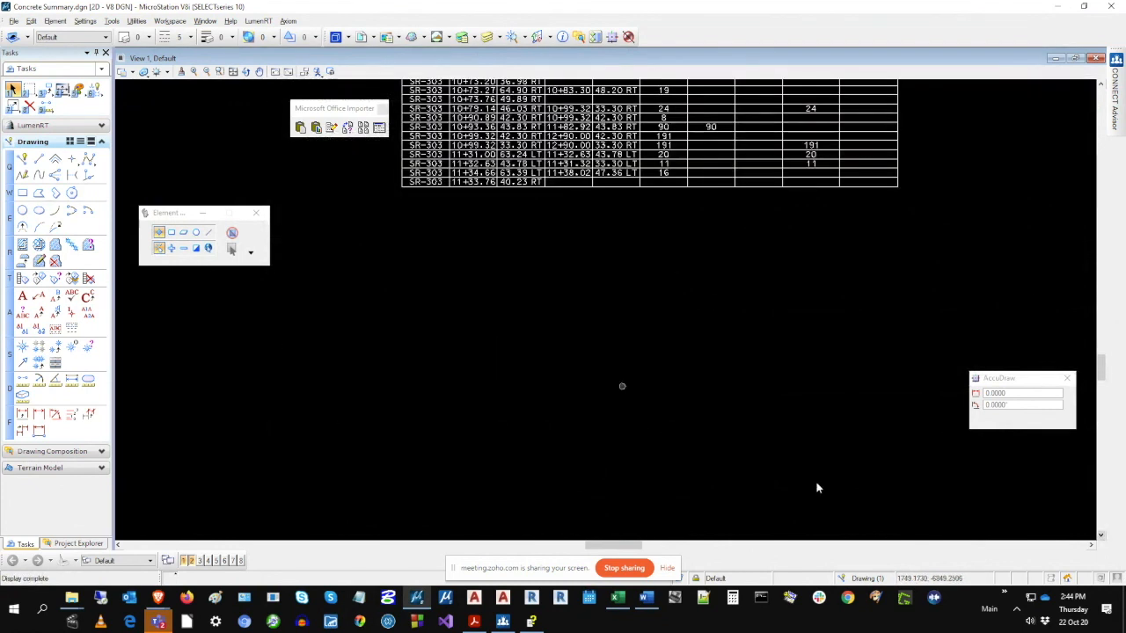
click(1090, 545)
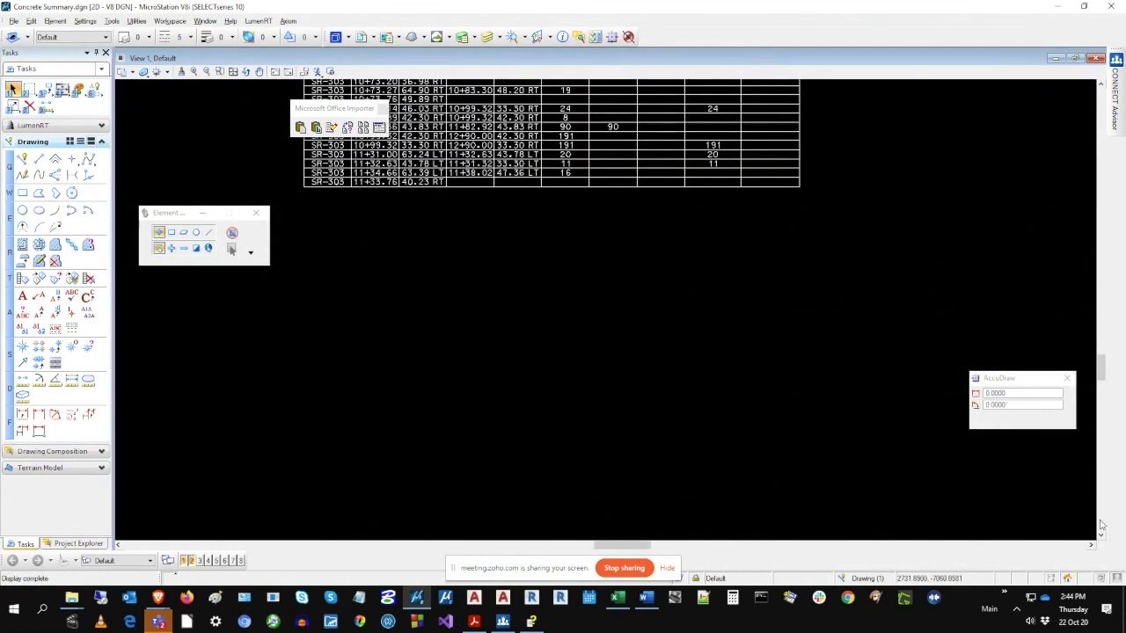
scroll(932, 475, down, 1)
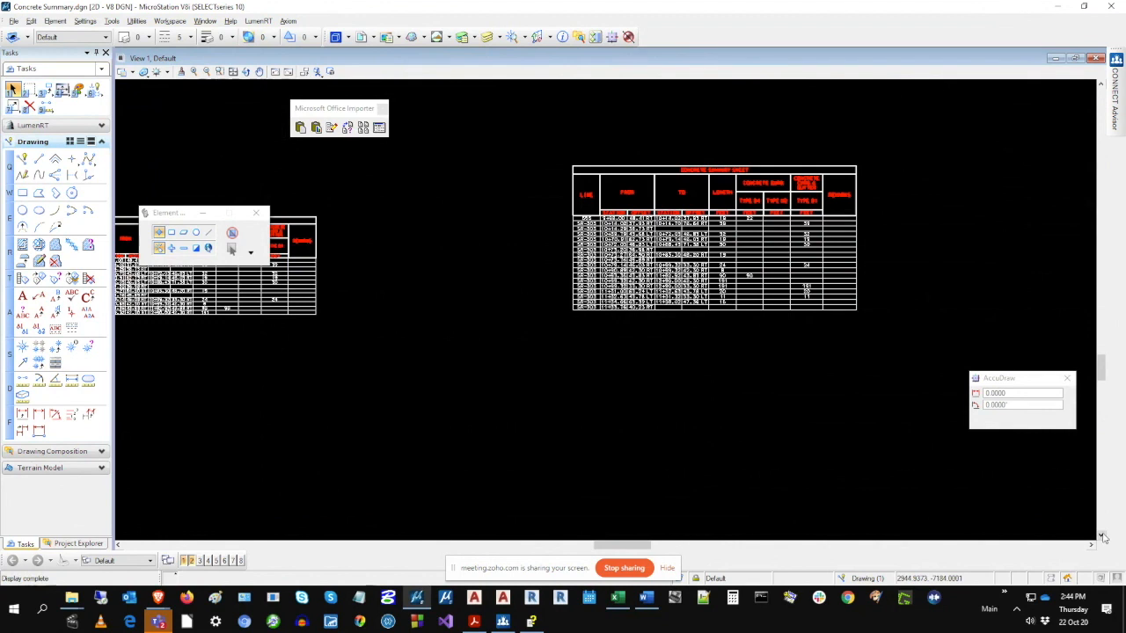
click(1100, 536)
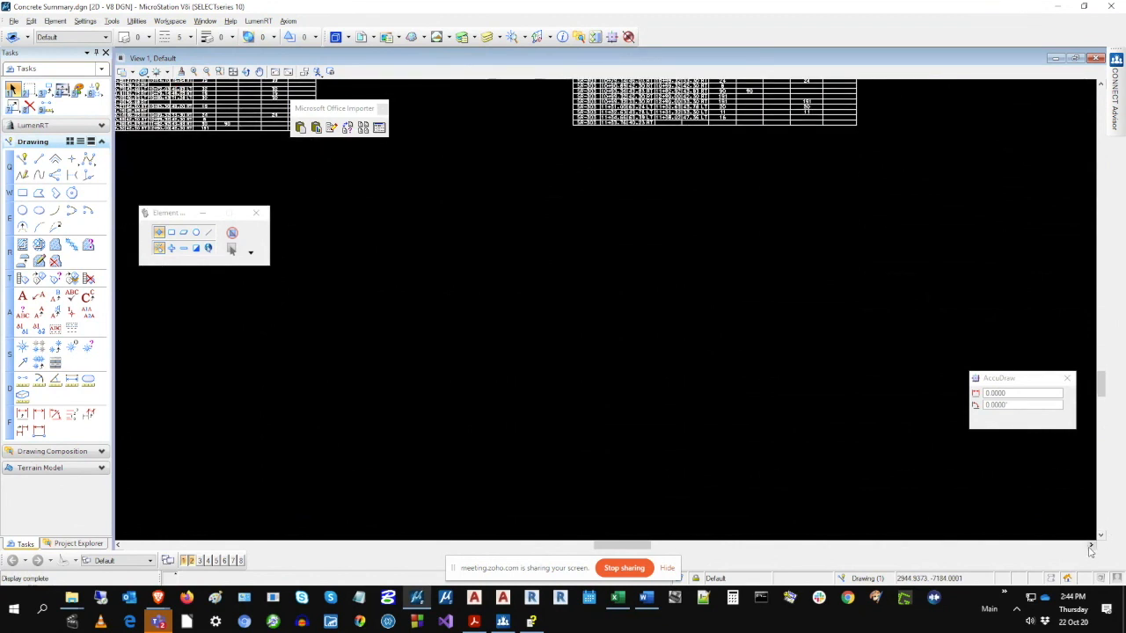
click(1090, 545)
Open the pasted table's linked Excel source, copy the range A1:J23, return to MicroStation, and close the link settings.
click(617, 598)
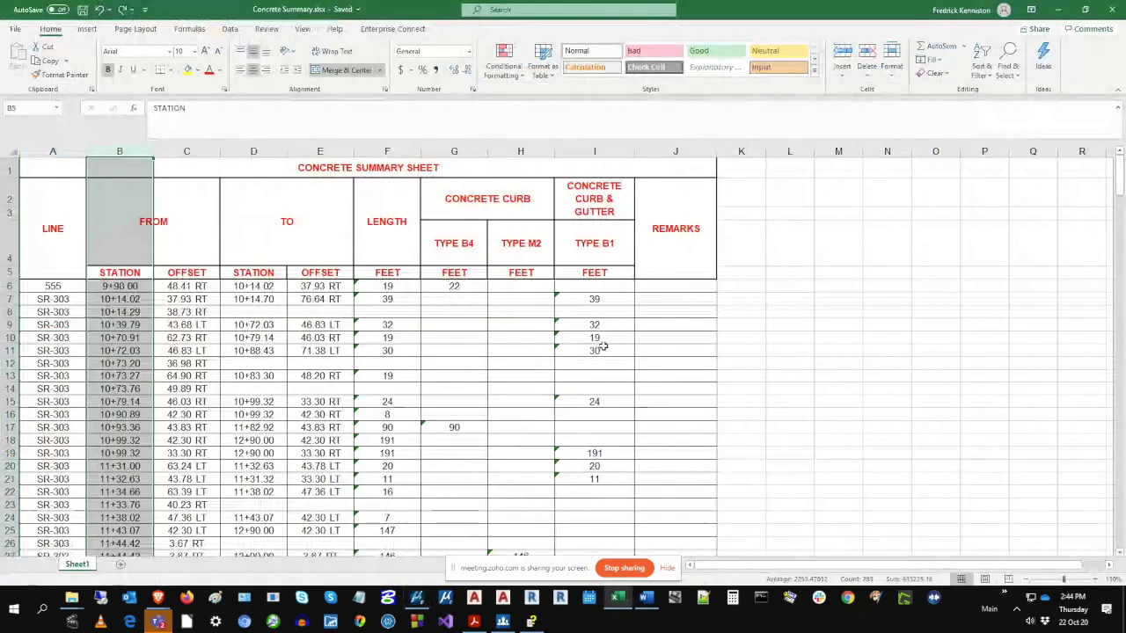
click(618, 598)
click(348, 128)
click(572, 101)
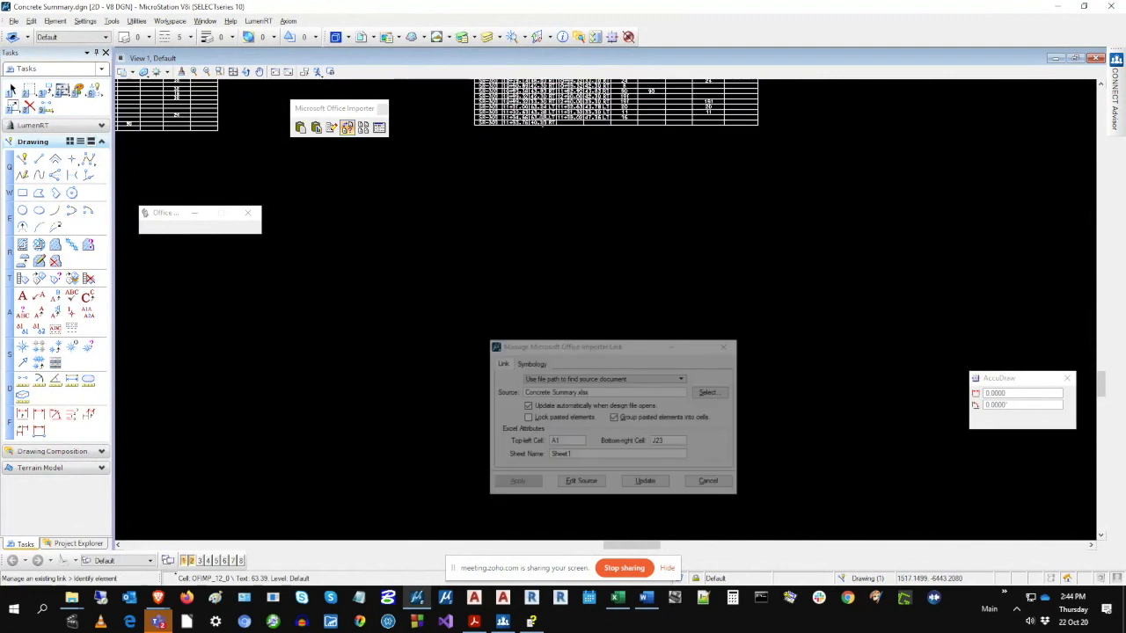
click(582, 481)
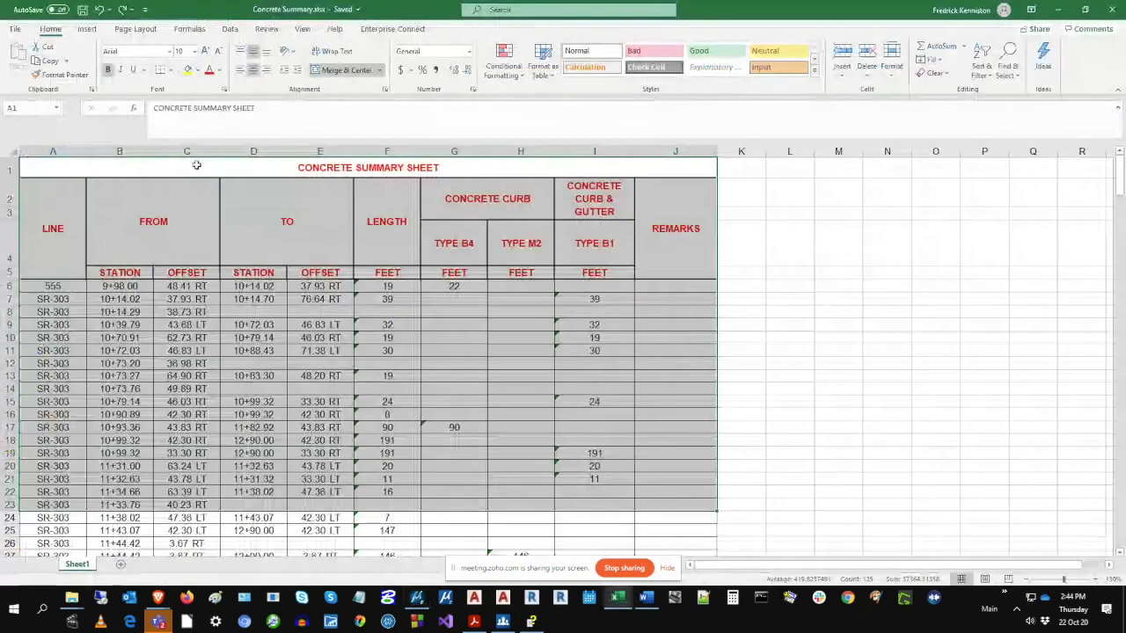
right_click(121, 234)
click(141, 261)
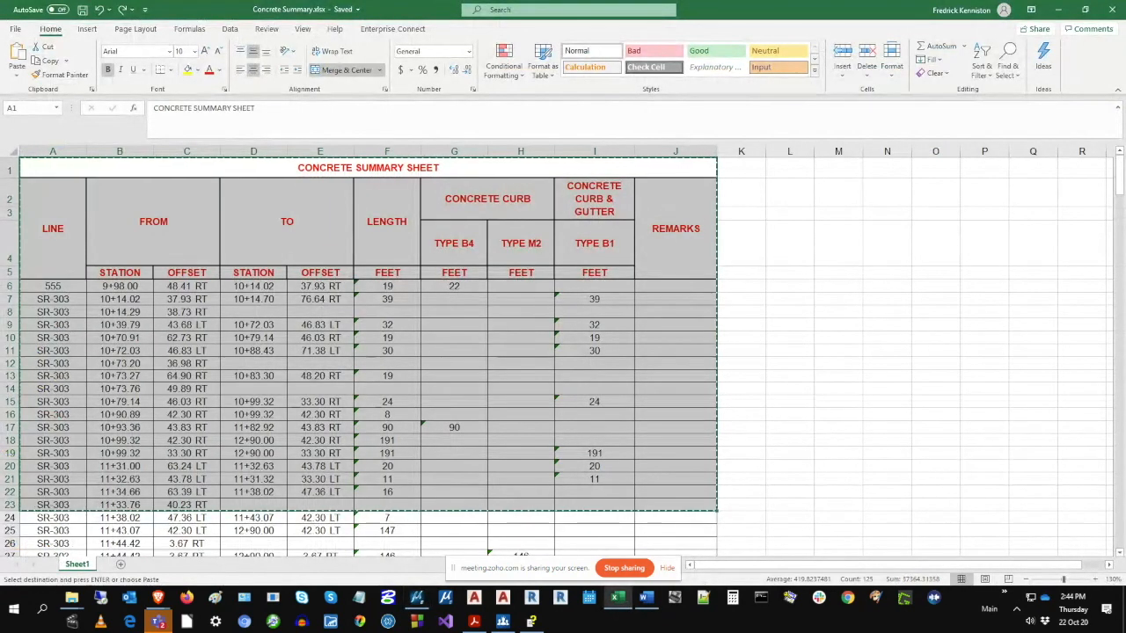
click(417, 598)
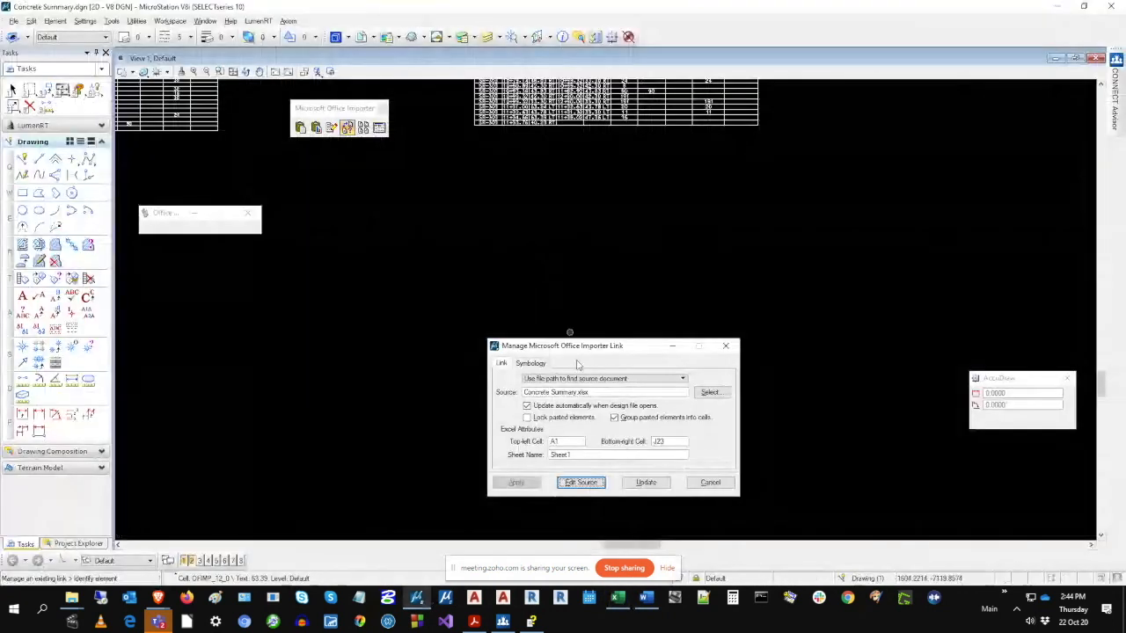
click(709, 482)
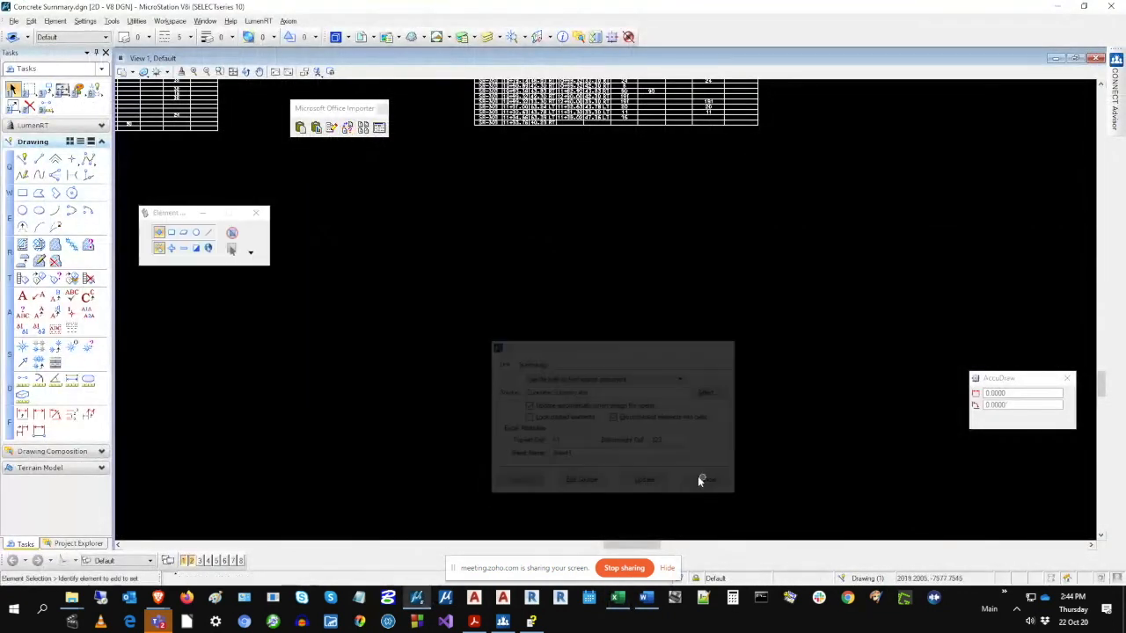
Paste the copied Excel range as a linked table using Unnamed Scale, placing it beside the existing concrete summary tables.
click(296, 127)
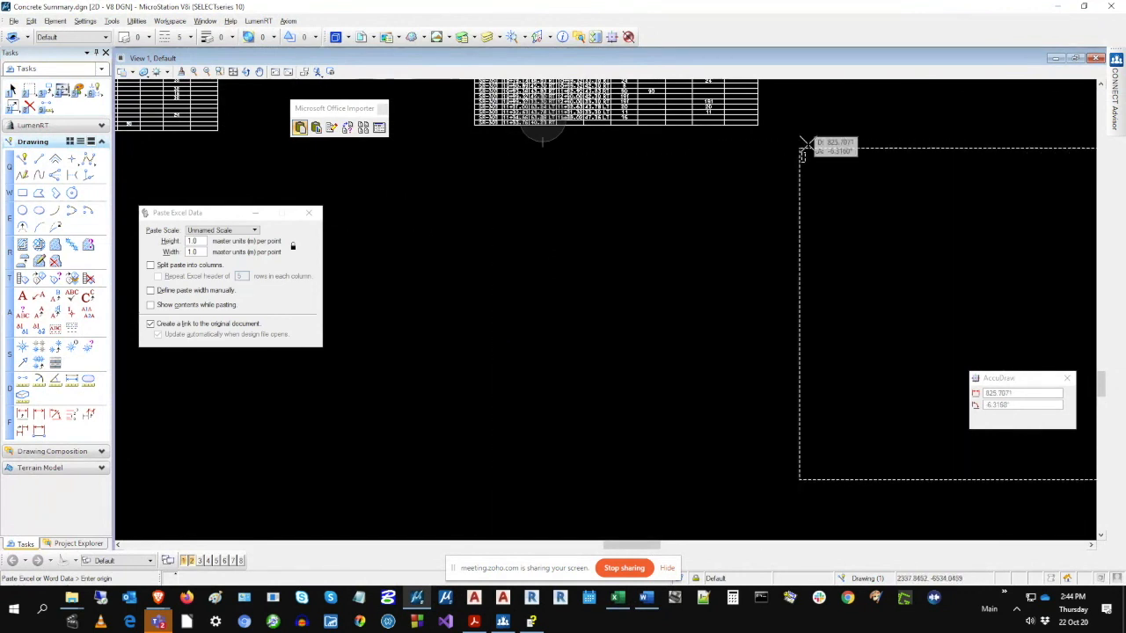
scroll(802, 145, down, 5)
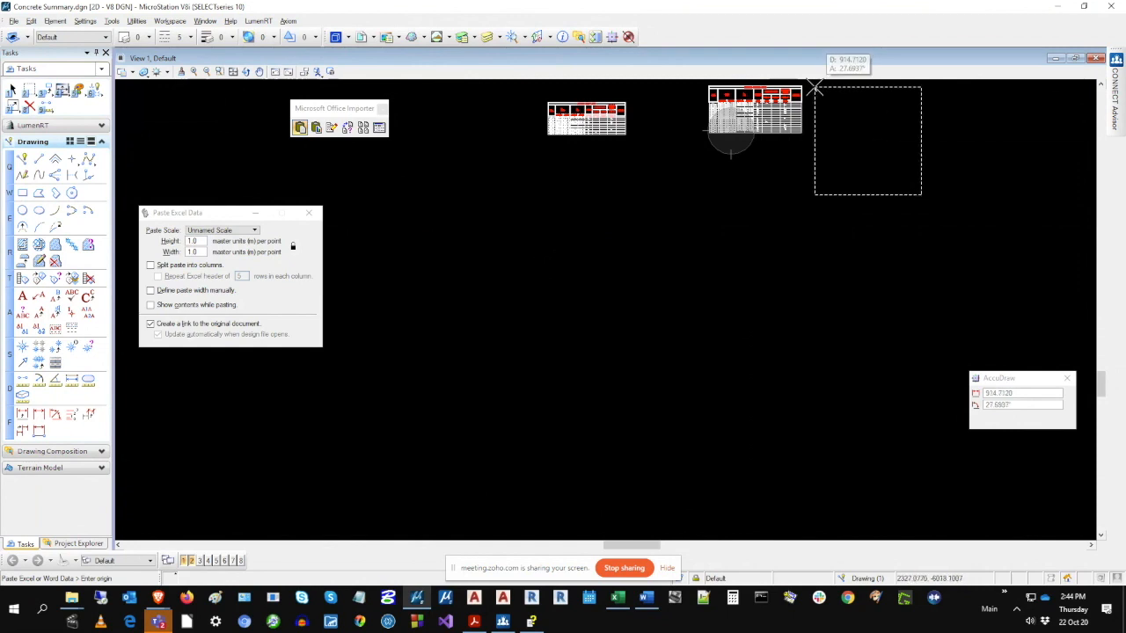
click(815, 86)
scroll(850, 110, up, 5)
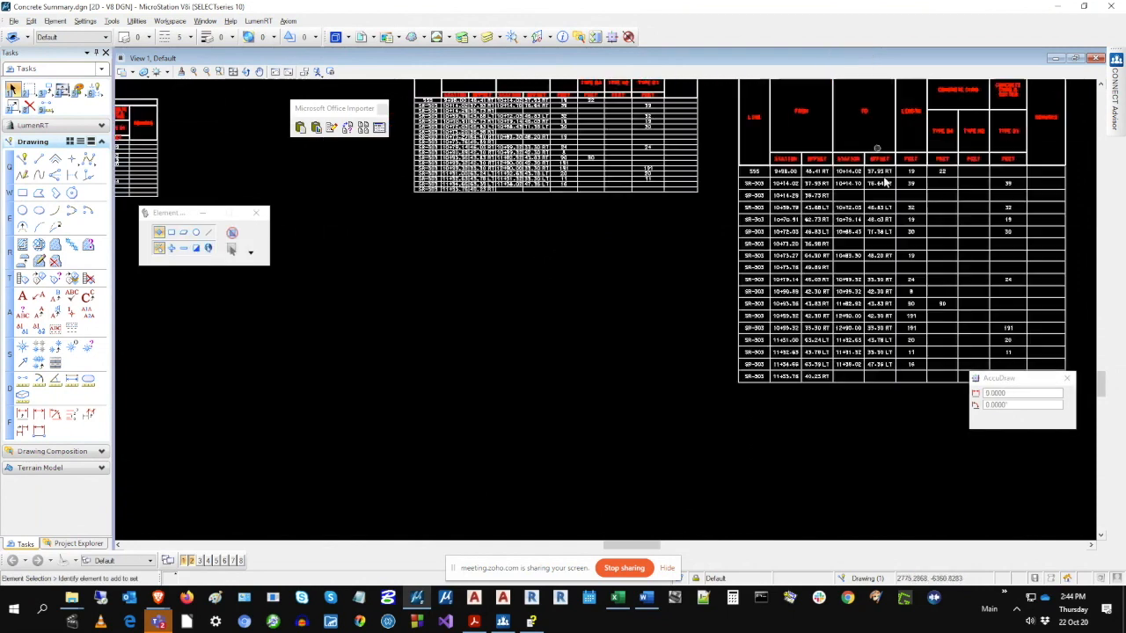
scroll(893, 223, up, 5)
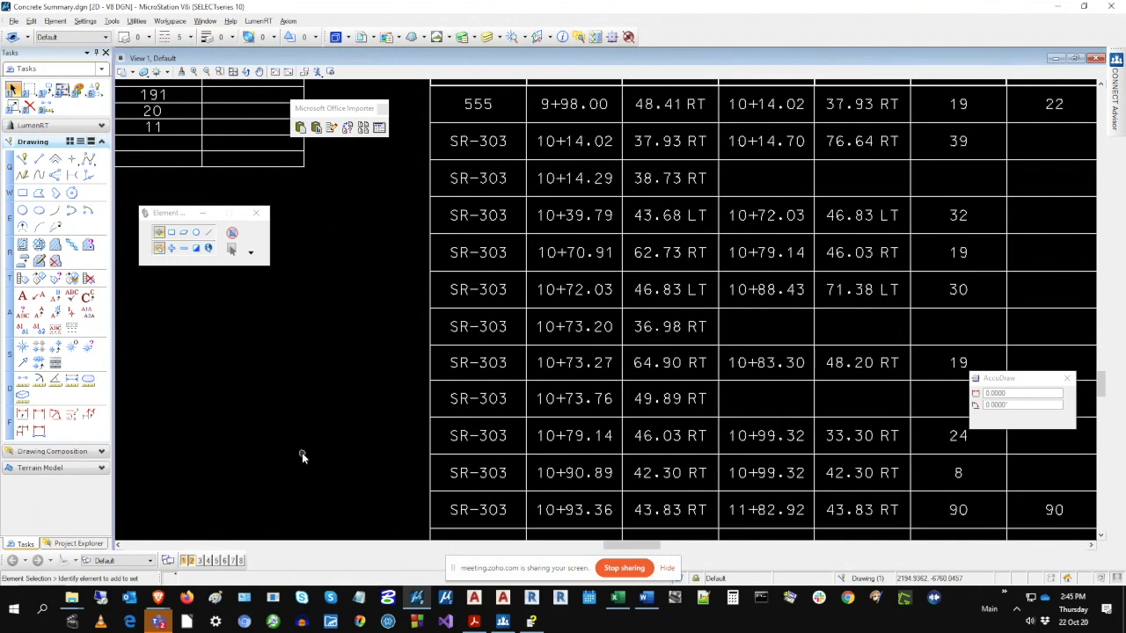
Review the Office Importer's border and text formatting settings, and close them without saving.
click(379, 127)
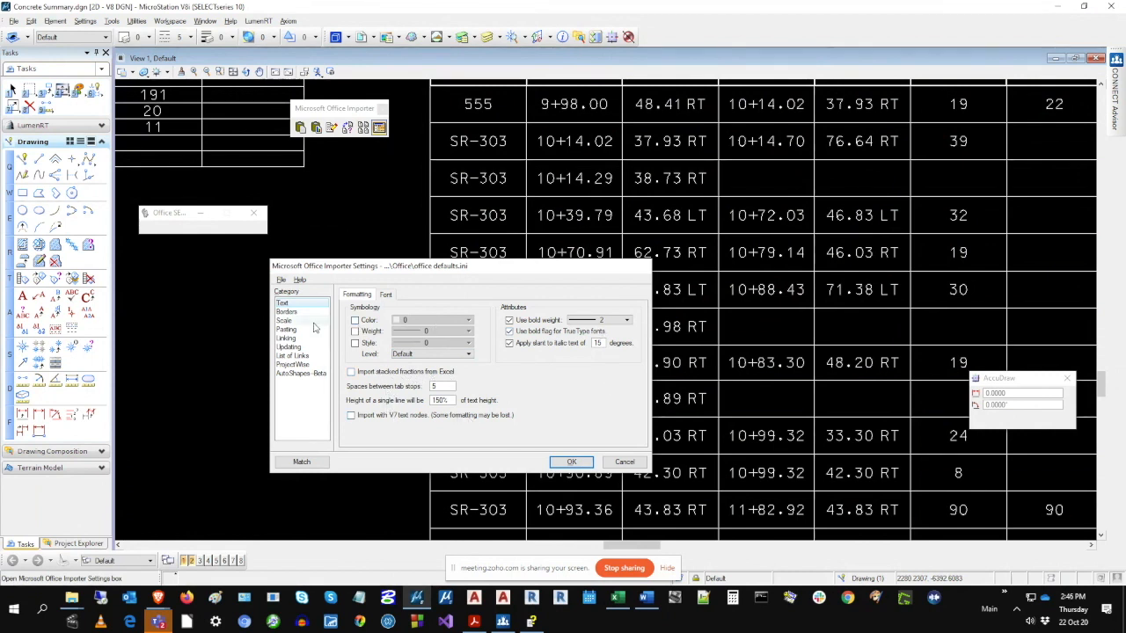
click(288, 312)
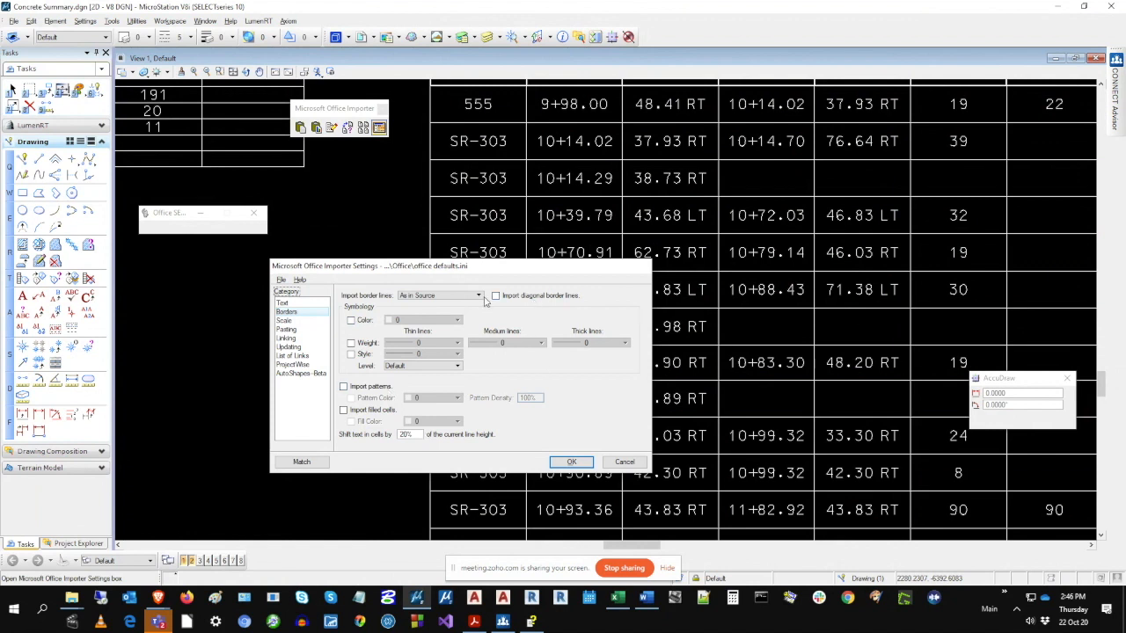
click(299, 303)
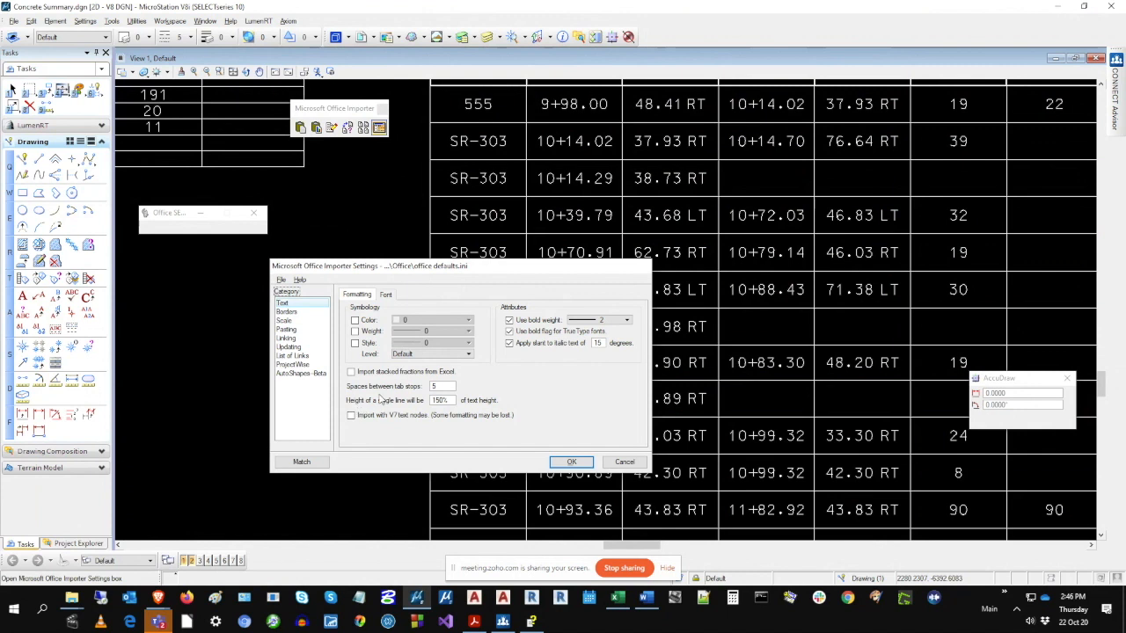
click(617, 466)
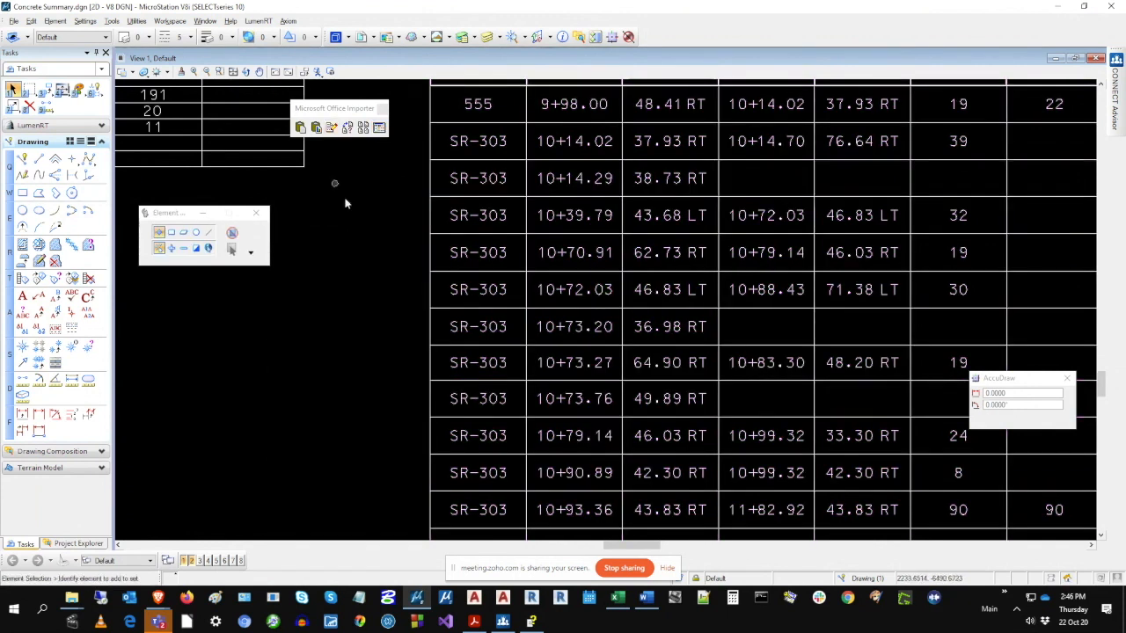
Find empty drawing space, switch to Excel, copy the concrete summary range A1:J23 again, and return to MicroStation.
click(1101, 520)
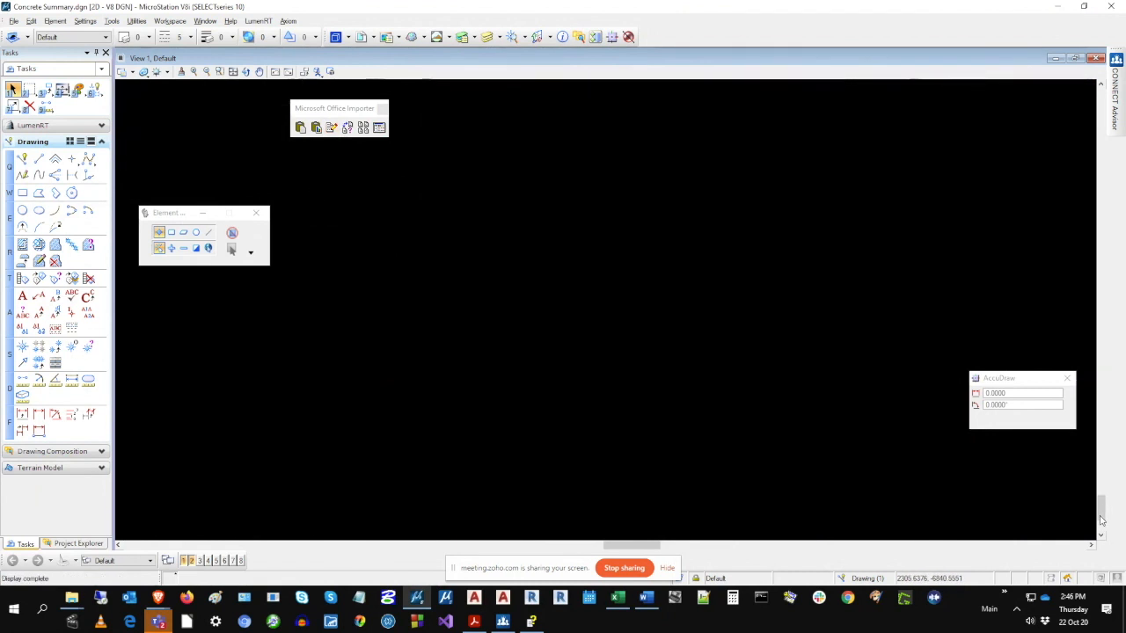
click(618, 598)
right_click(128, 195)
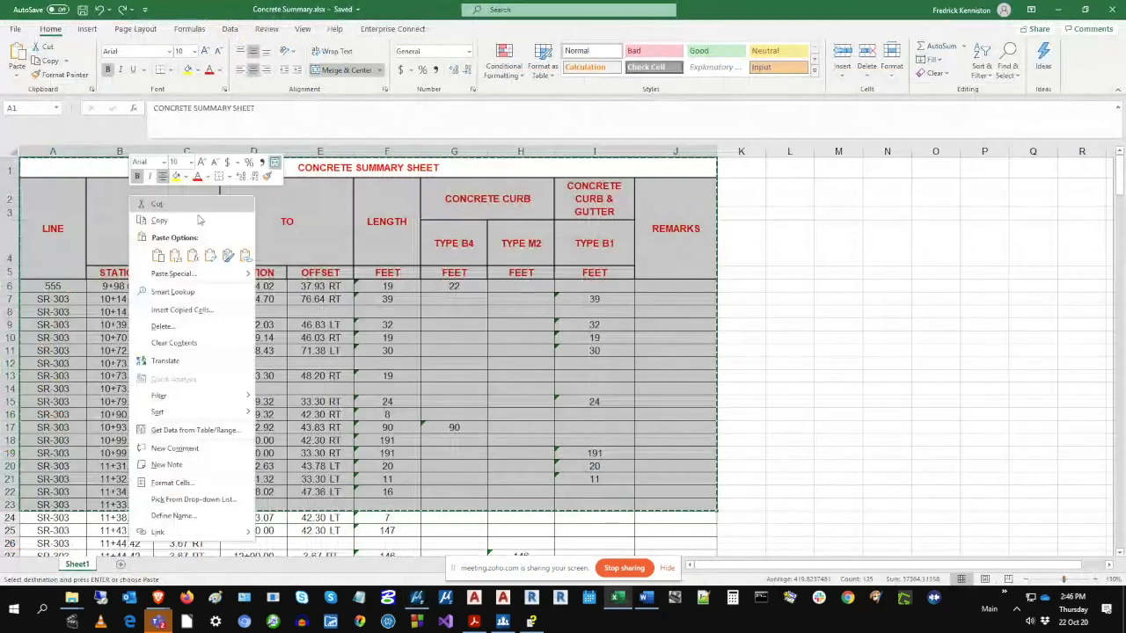
click(215, 226)
click(157, 598)
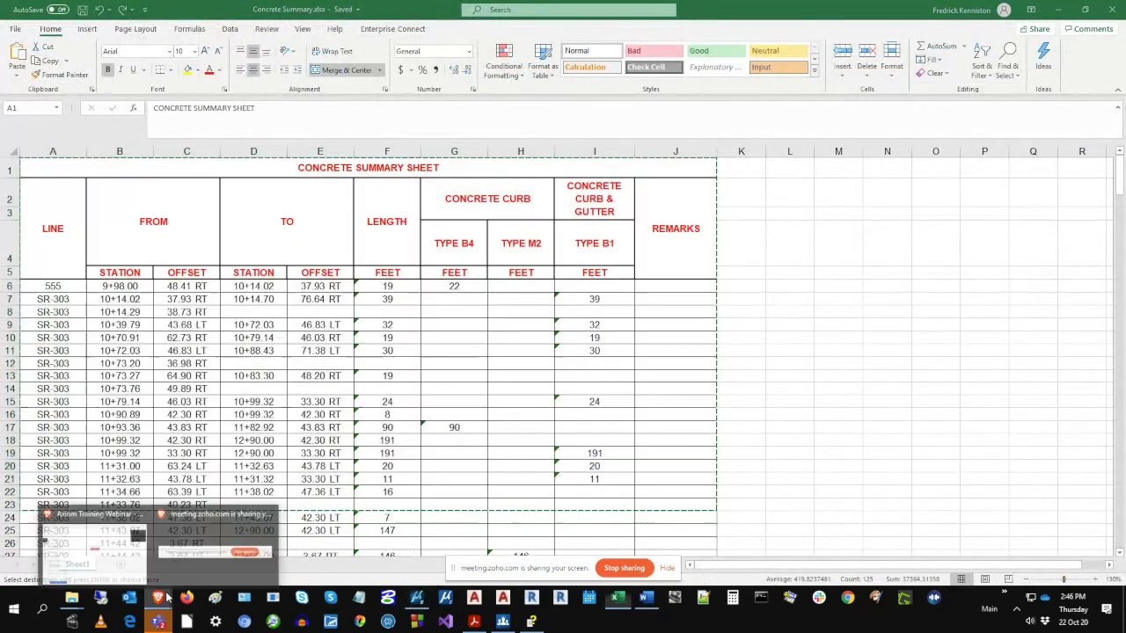
click(417, 598)
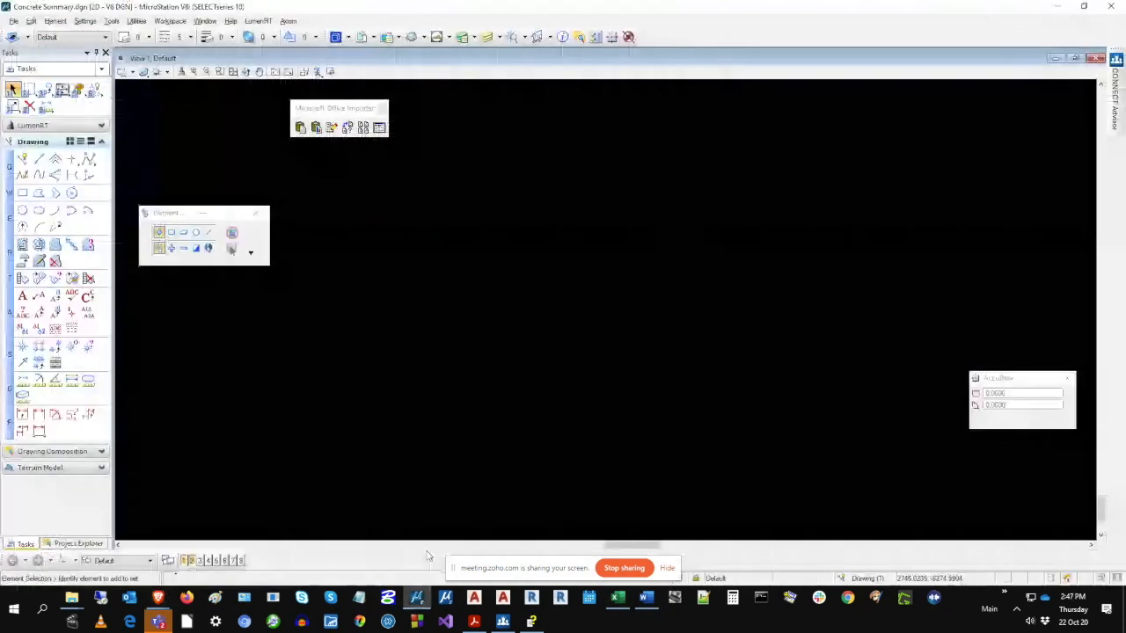
Paste the copied range into the empty space as a linked, automatically updating table at Unnamed Scale.
click(300, 128)
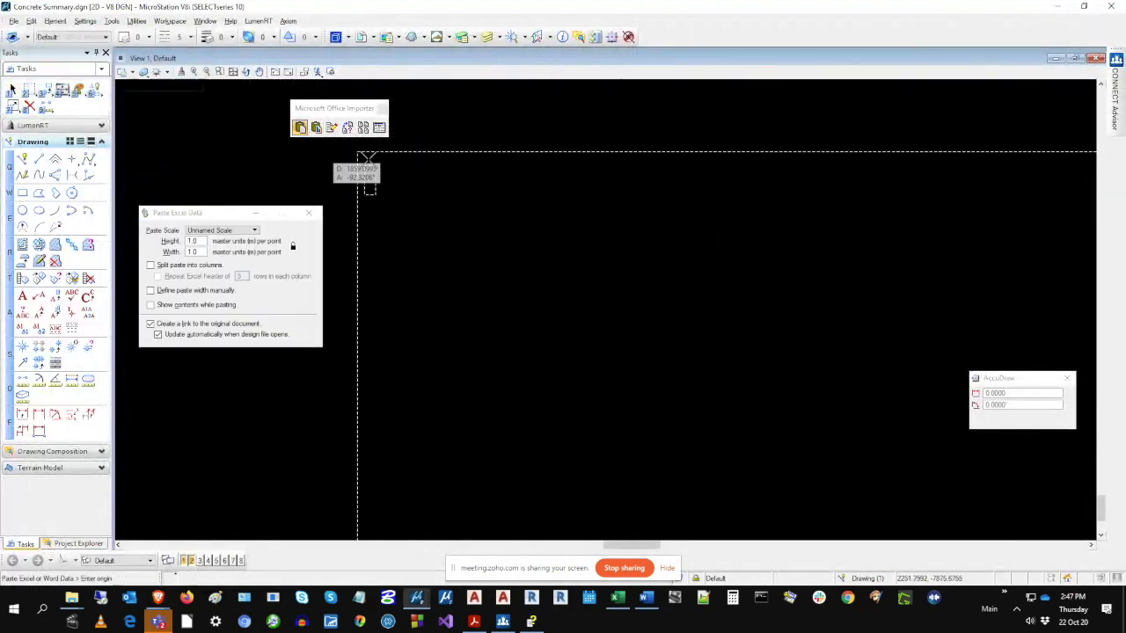
click(452, 220)
scroll(532, 275, up, 3)
scroll(532, 274, up, 2)
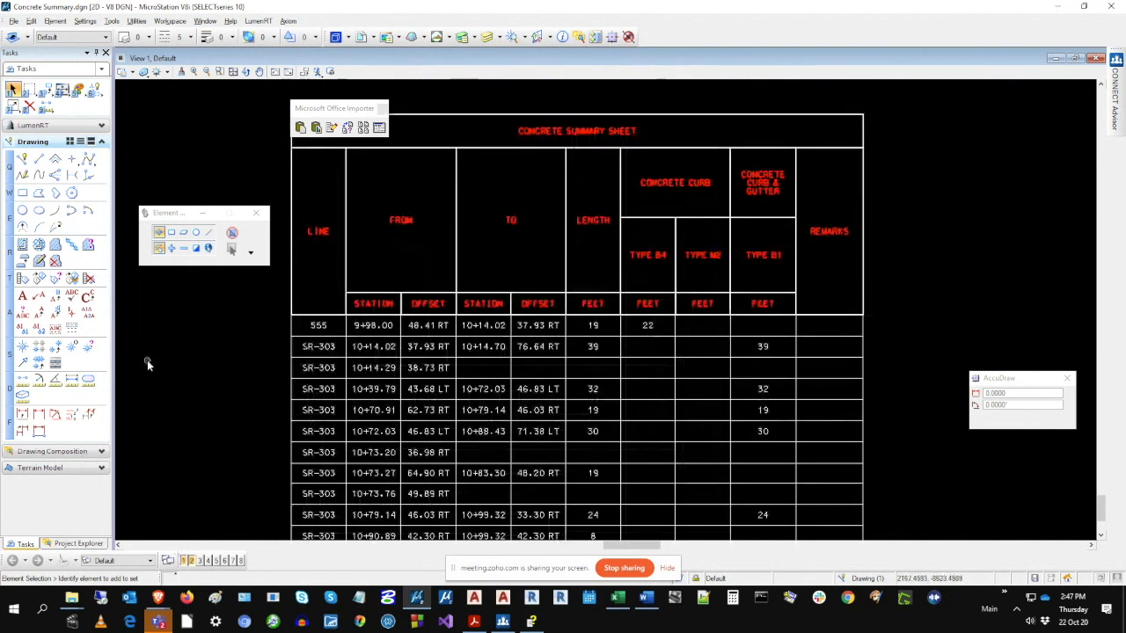
Open the link settings of the newly pasted table and override its text symbology with color 2.
click(347, 128)
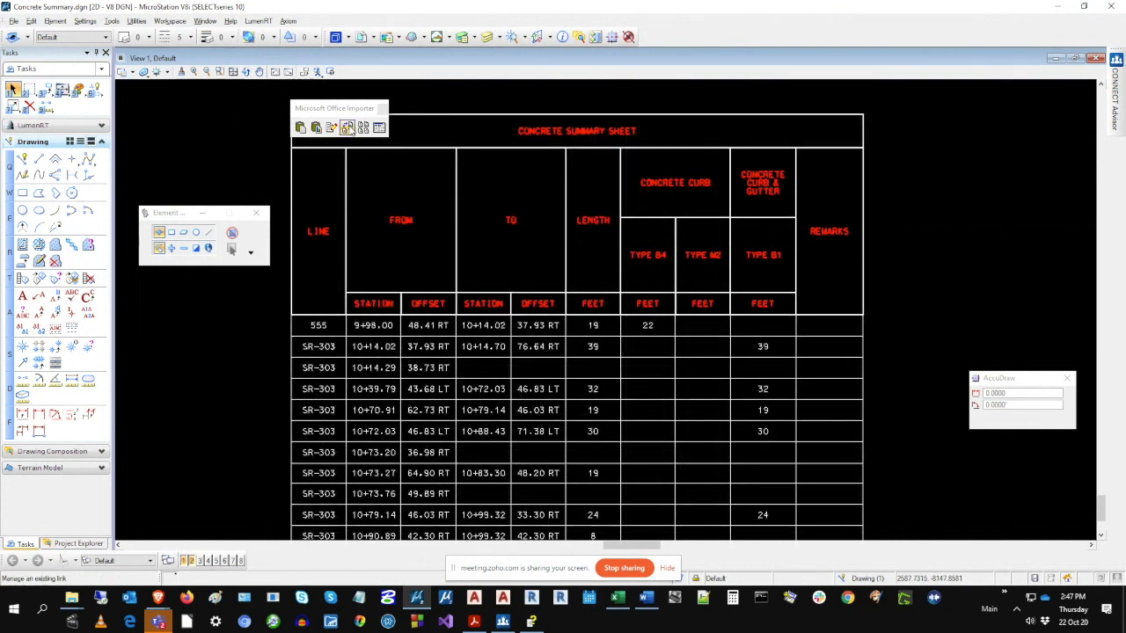
click(416, 290)
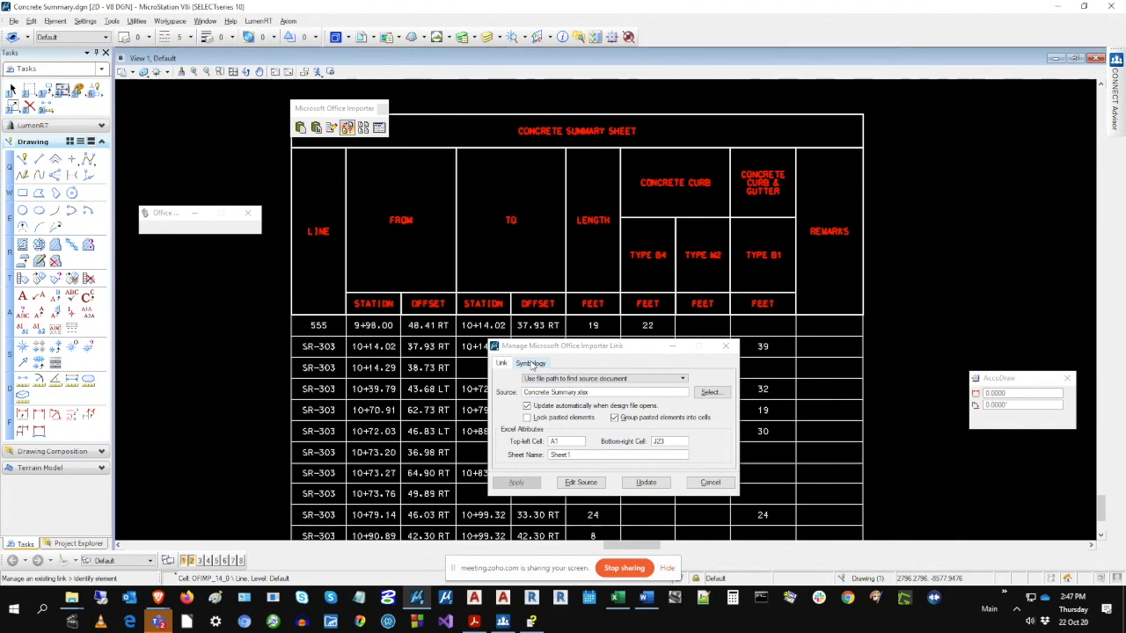
click(532, 364)
drag(618, 350, 718, 308)
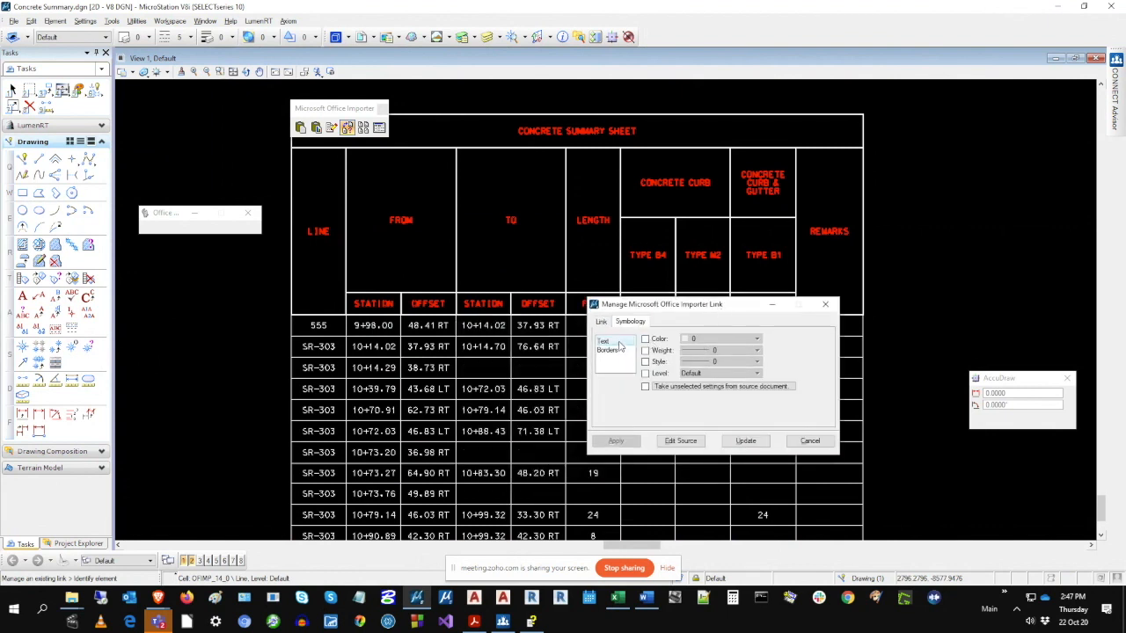
click(646, 340)
click(685, 340)
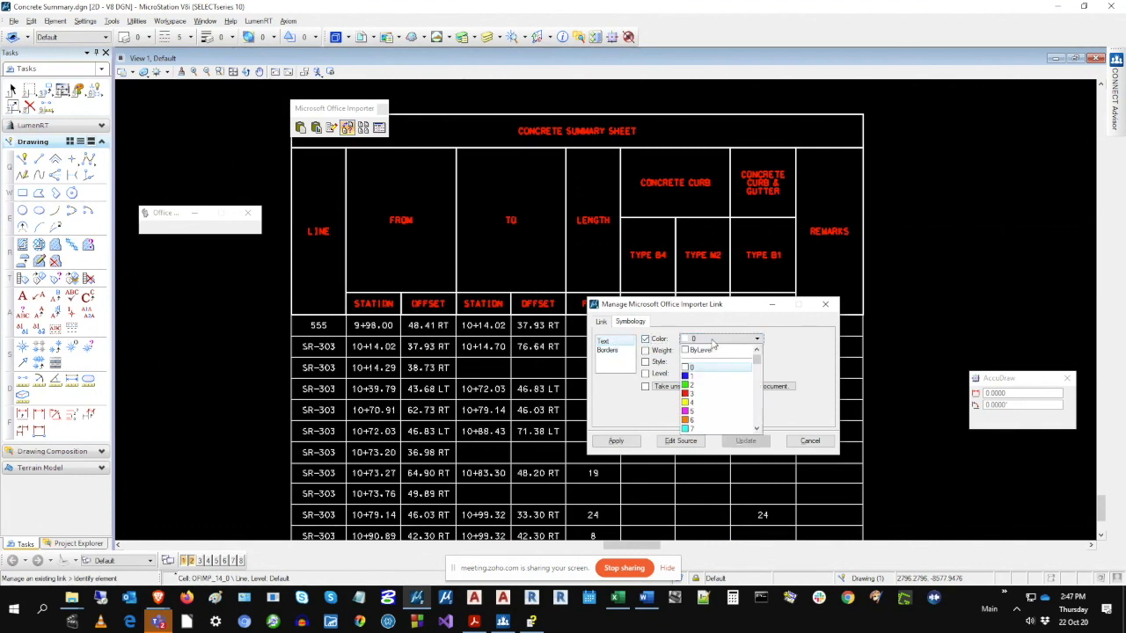
click(692, 388)
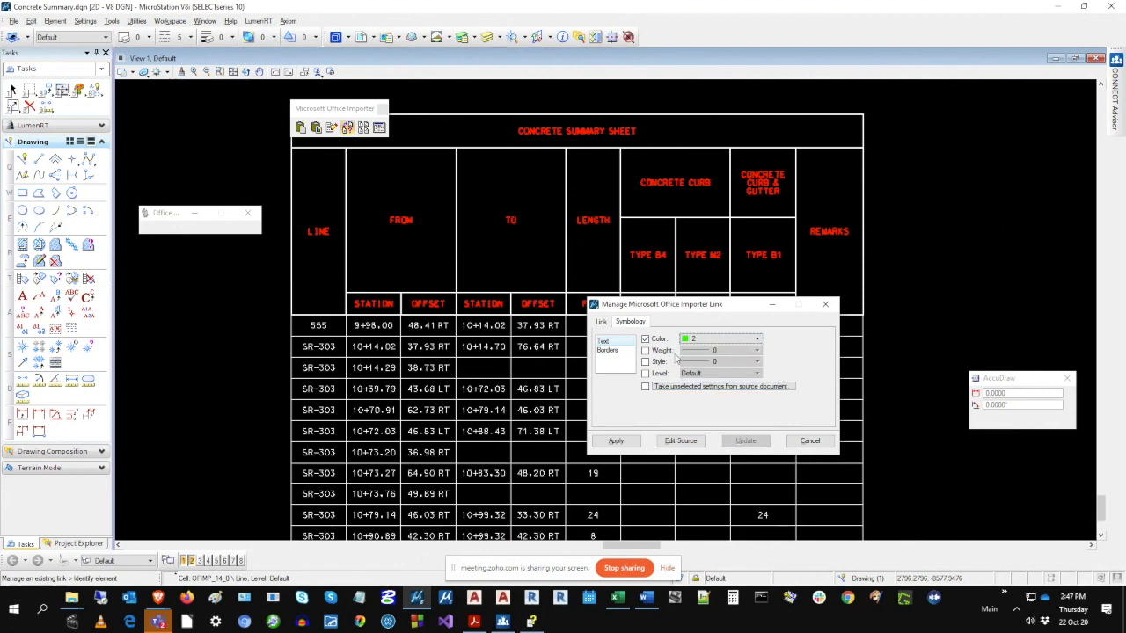
Override the table's border symbology with color 7 and weight 3, and apply the link changes.
click(619, 351)
click(660, 339)
click(693, 340)
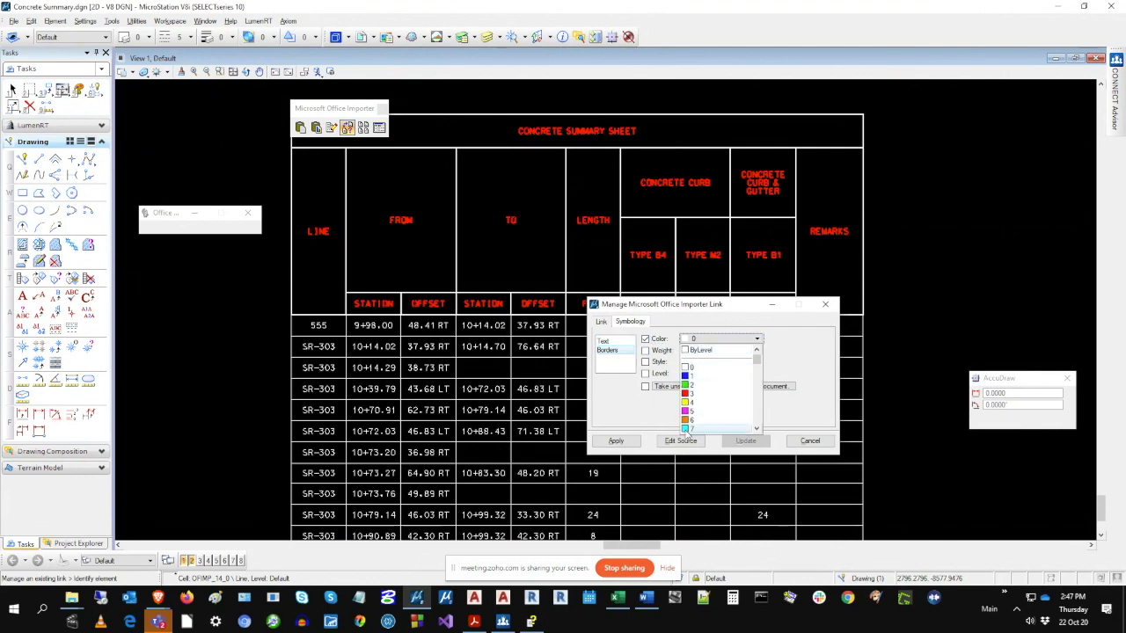
click(694, 428)
click(659, 350)
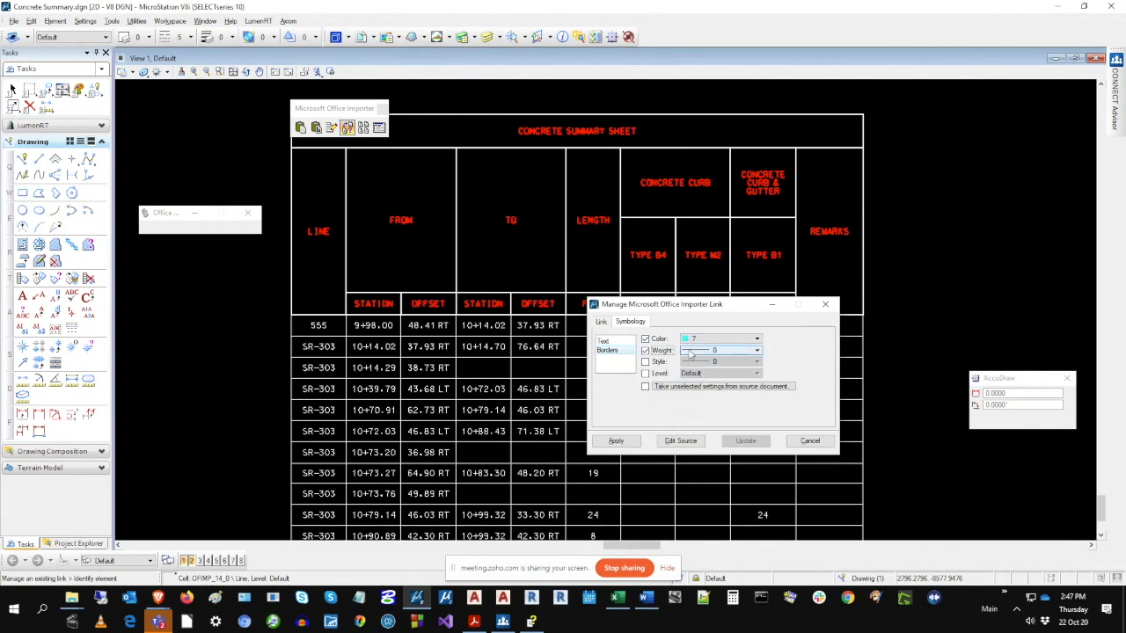
click(703, 350)
click(697, 407)
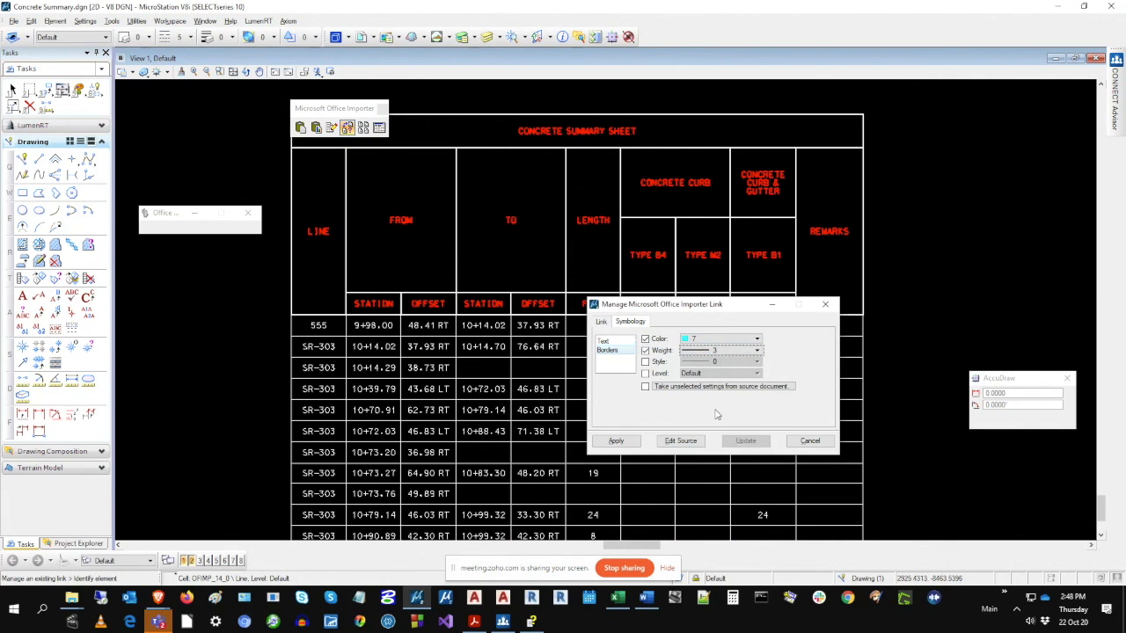
click(612, 443)
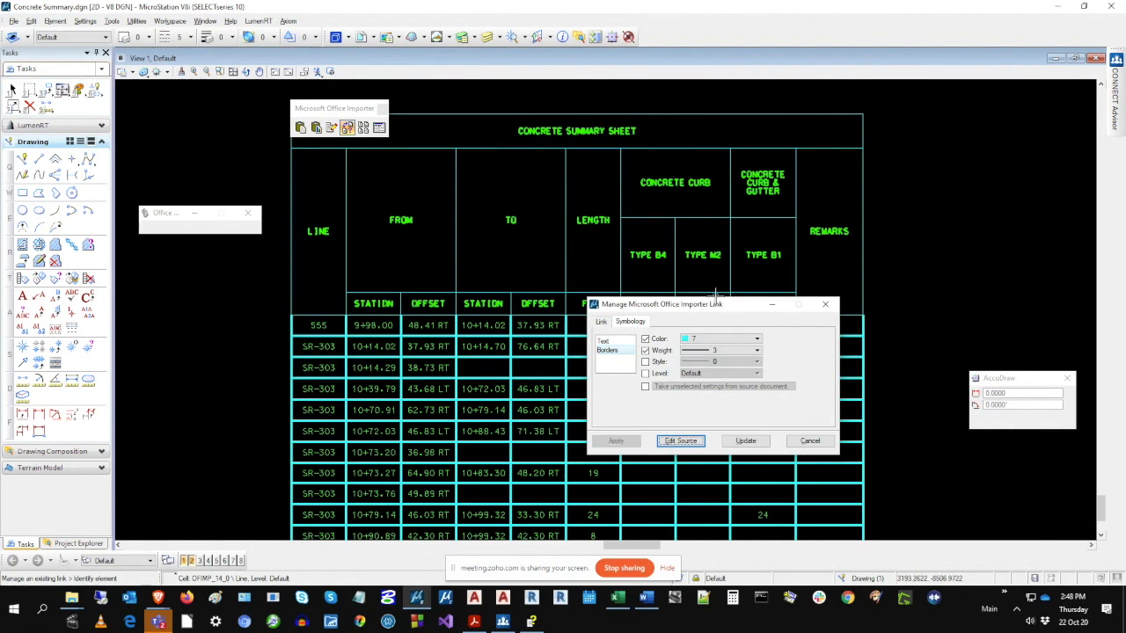
Close the table's link settings and undo the applied text and border symbology overrides.
drag(720, 305, 469, 190)
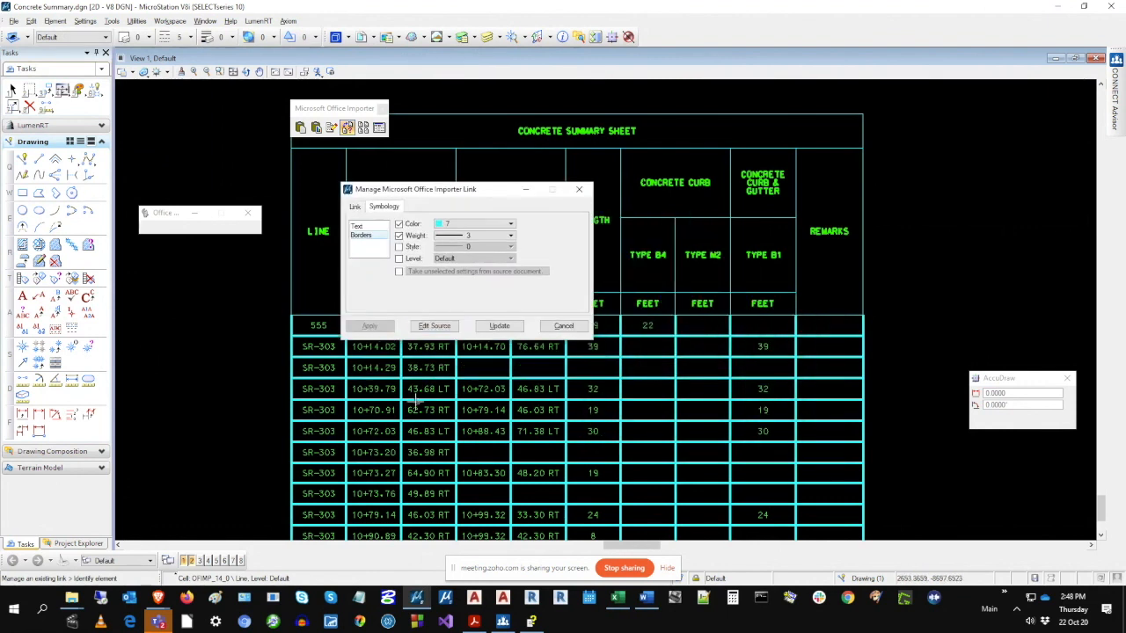
click(564, 326)
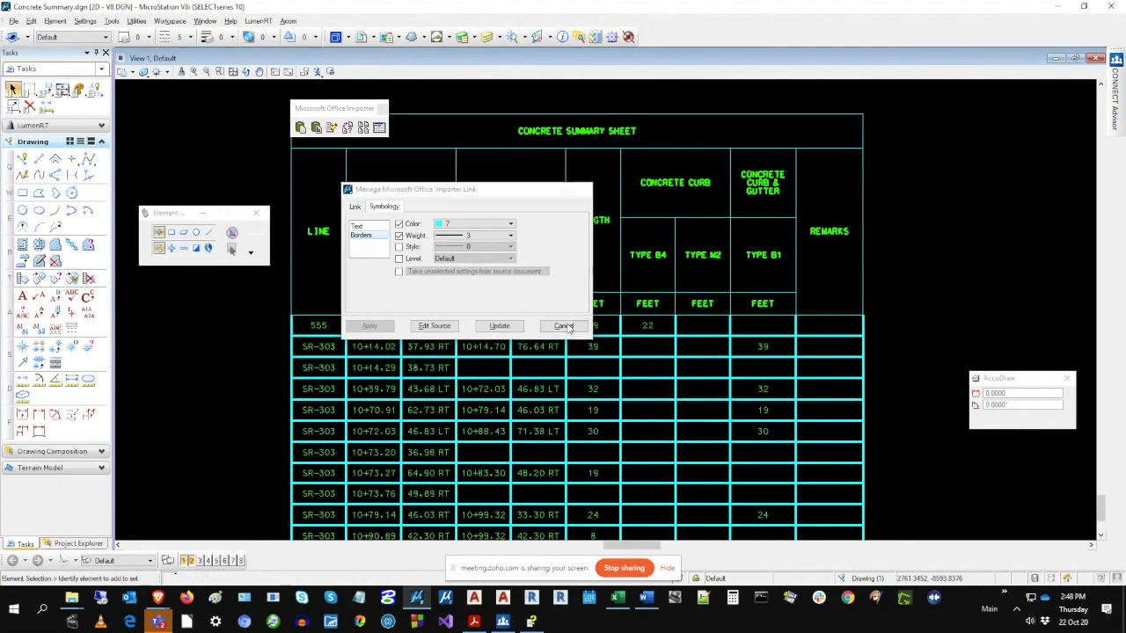
click(31, 24)
click(31, 34)
Open the Office Importer's border settings and try the Always and Never options for importing border lines.
click(377, 128)
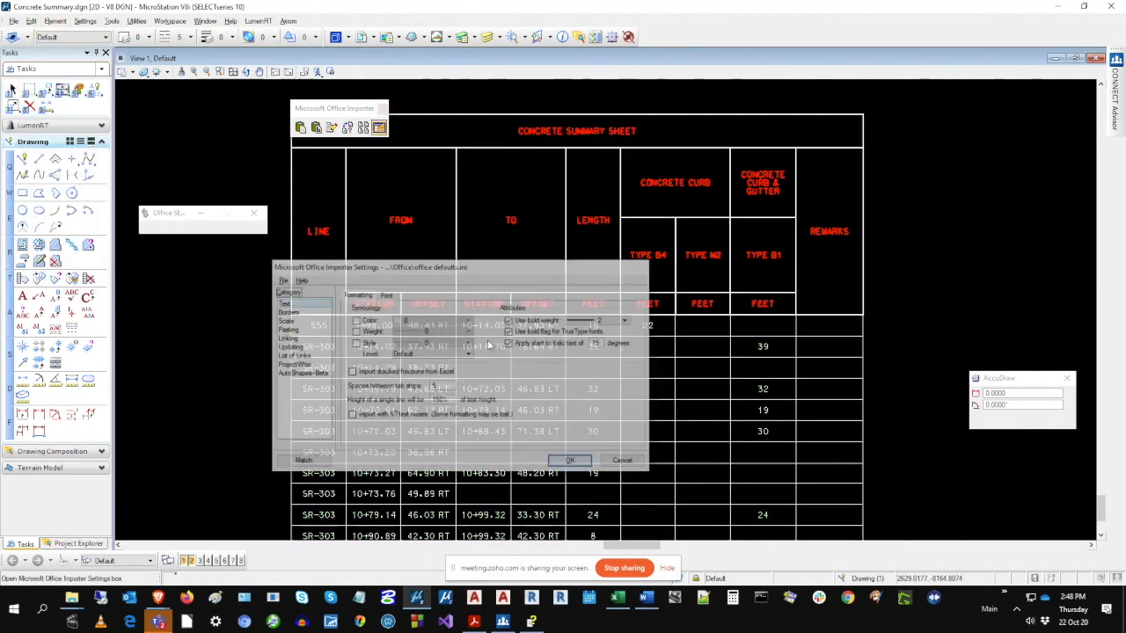
click(296, 312)
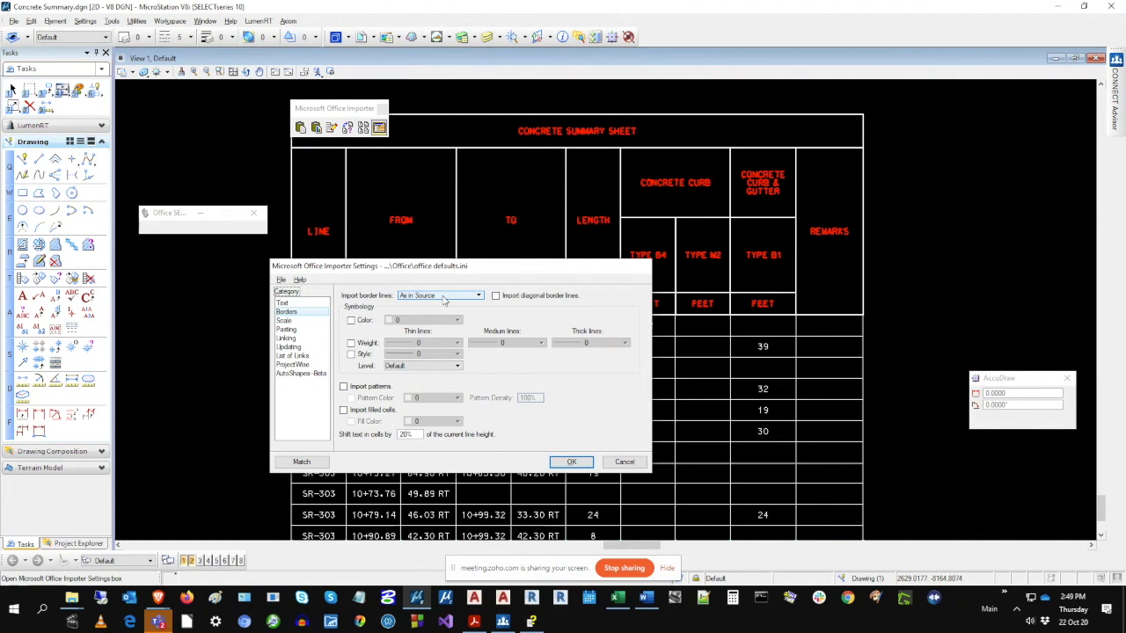
click(440, 297)
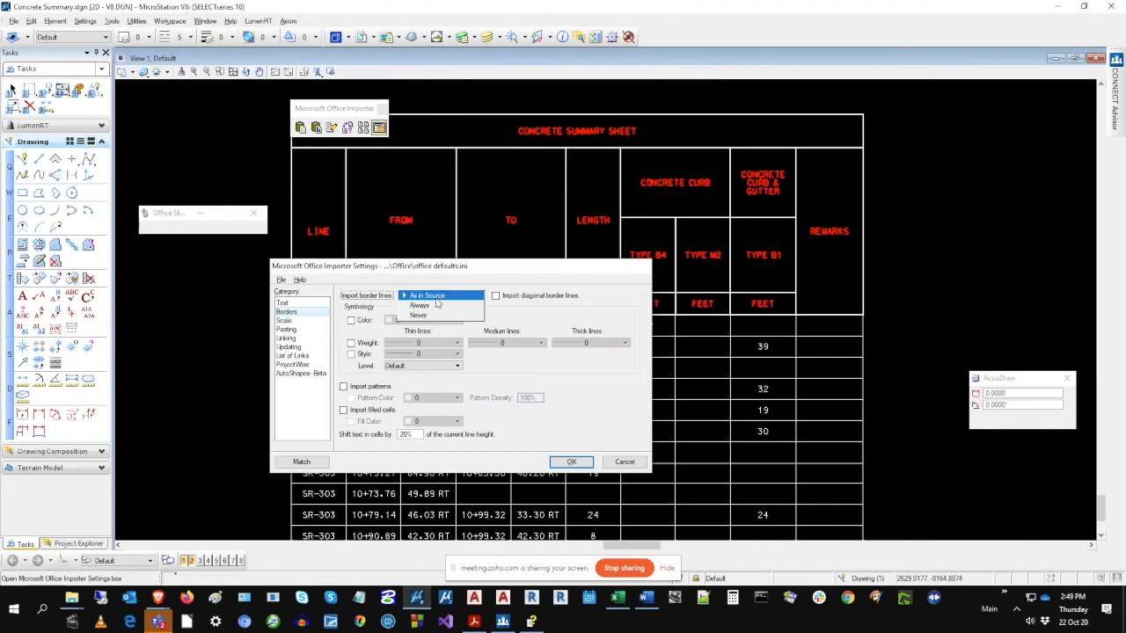
click(435, 305)
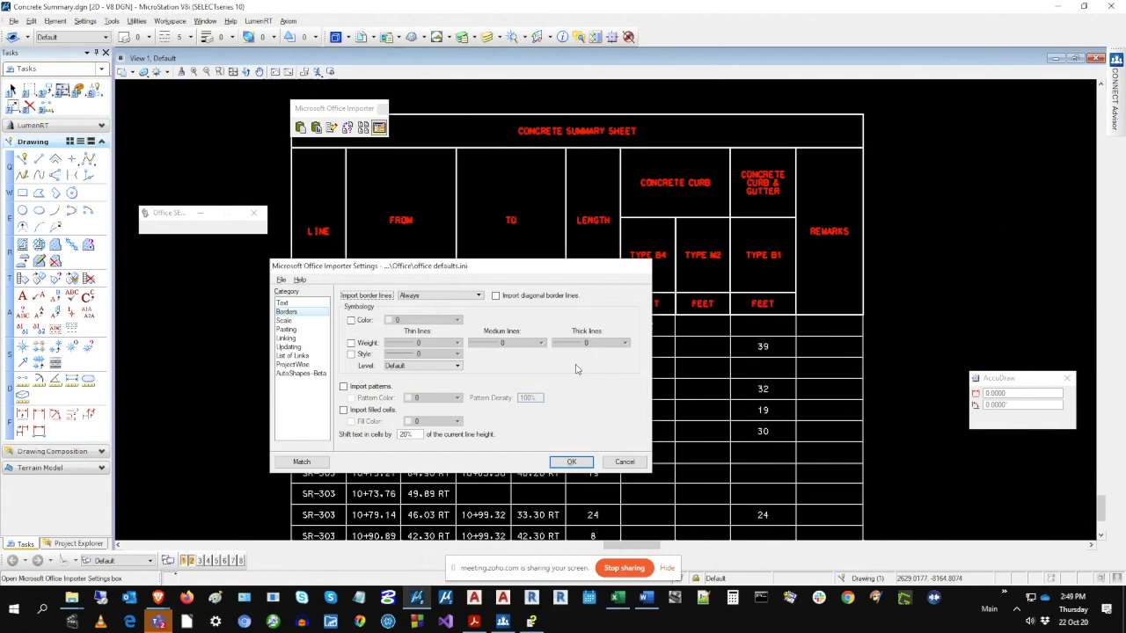
click(456, 296)
click(417, 284)
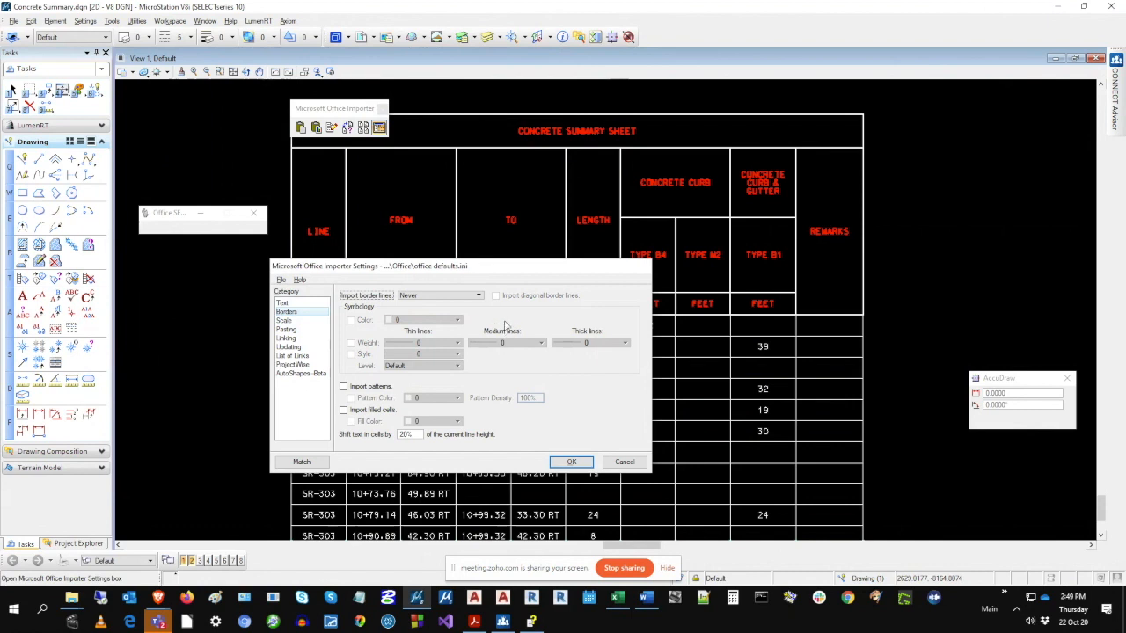
click(459, 297)
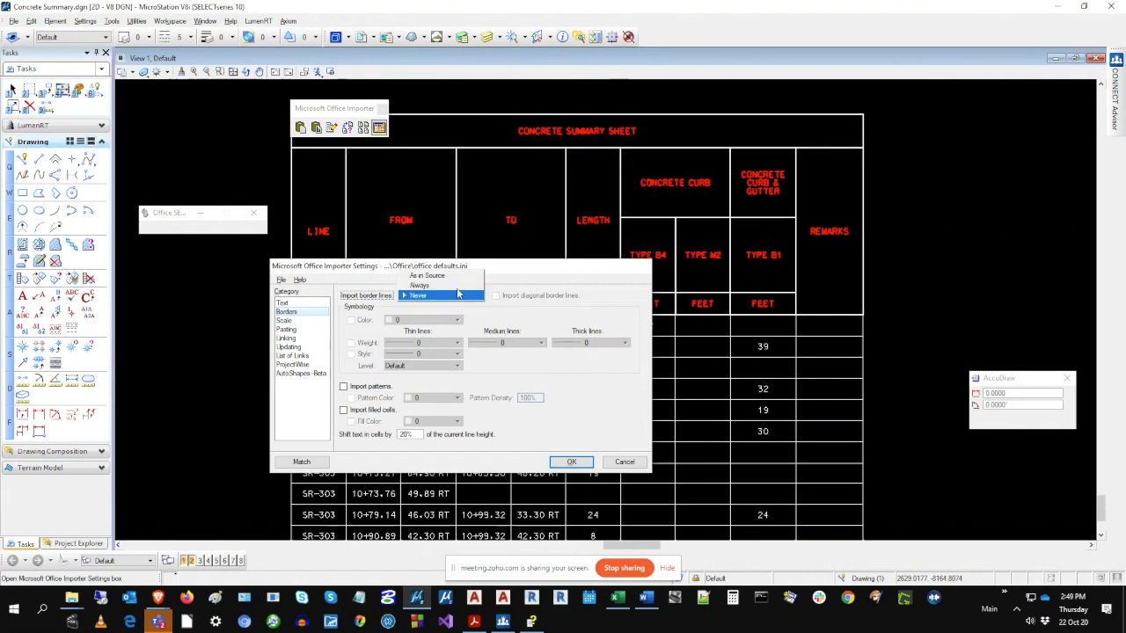
click(457, 294)
Review the importer's scale and pasting settings, and turn off importing new pastes with a link to the original document.
click(284, 321)
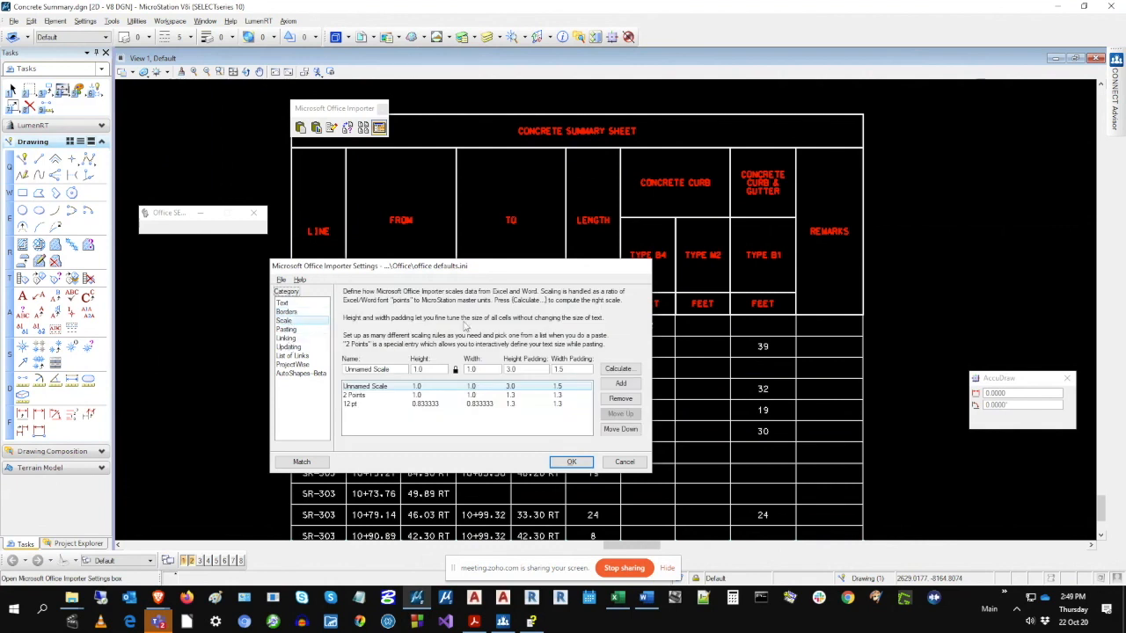
click(286, 328)
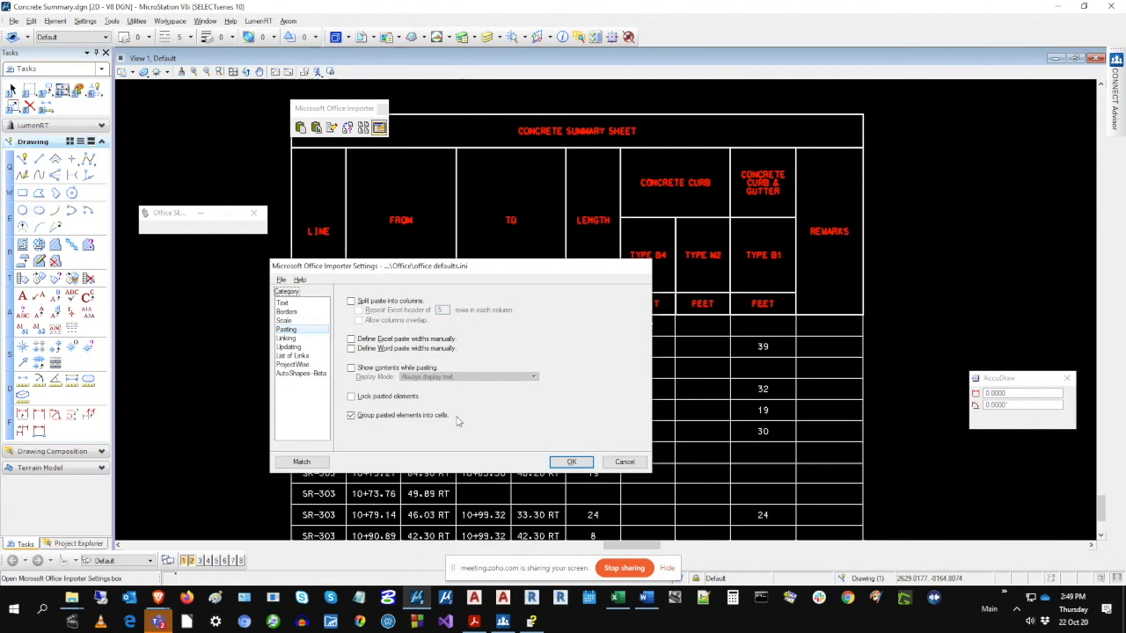
click(286, 338)
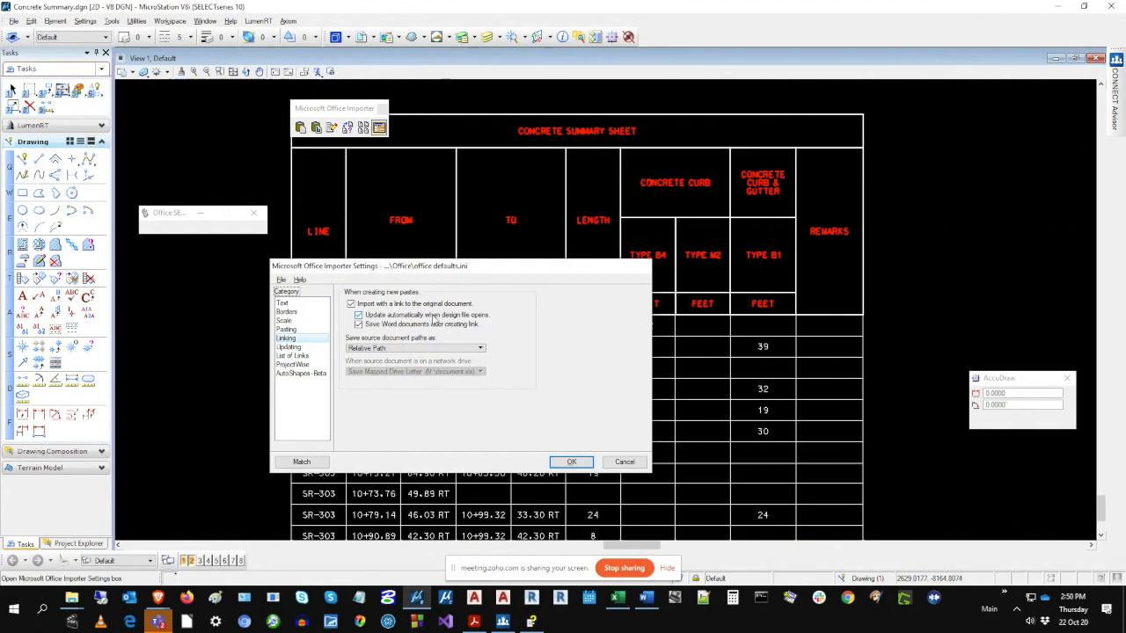
click(414, 303)
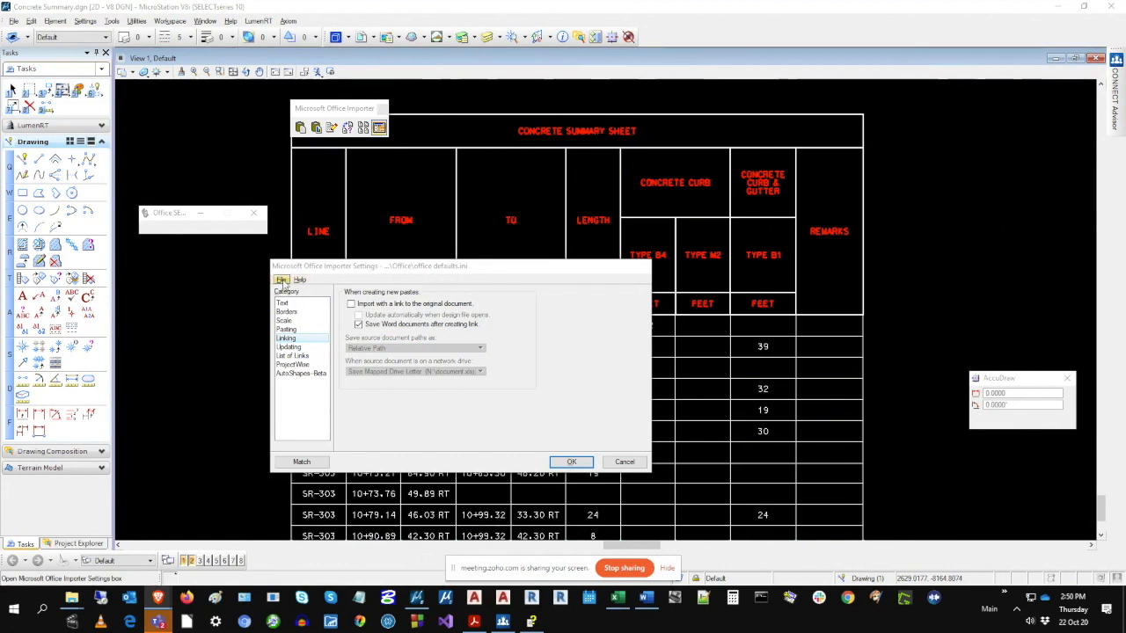
Load the importer settings from the office defaults.ini file.
click(281, 279)
click(303, 291)
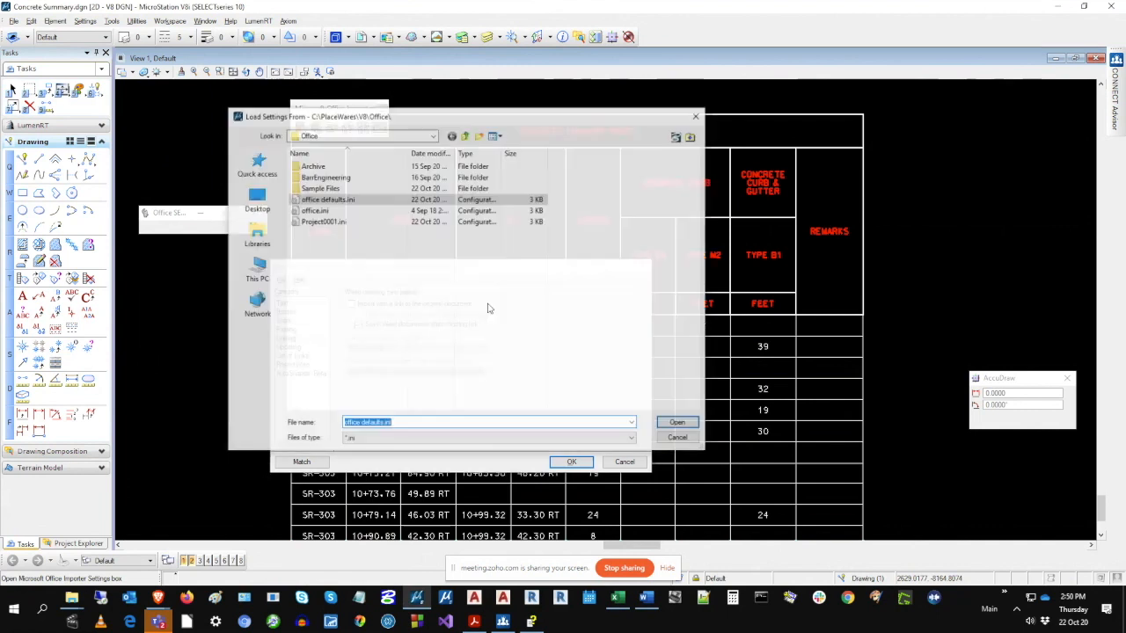
double_click(351, 199)
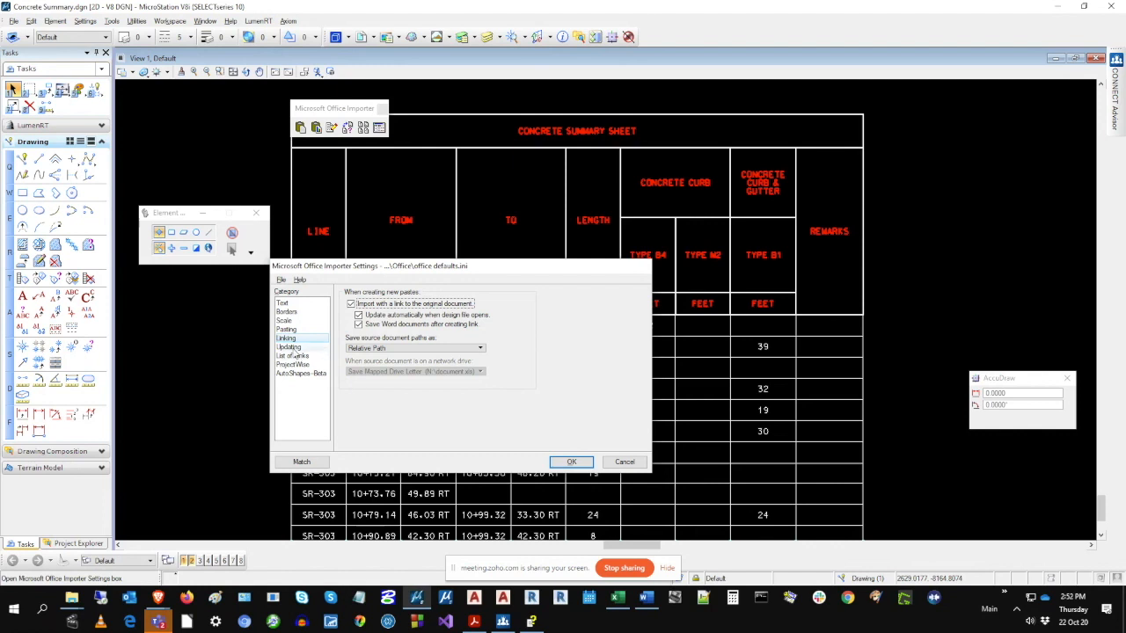
Open the importer's updating settings and try the ask, update-all and don't-update options for automatic pastes when a design file opens.
click(290, 347)
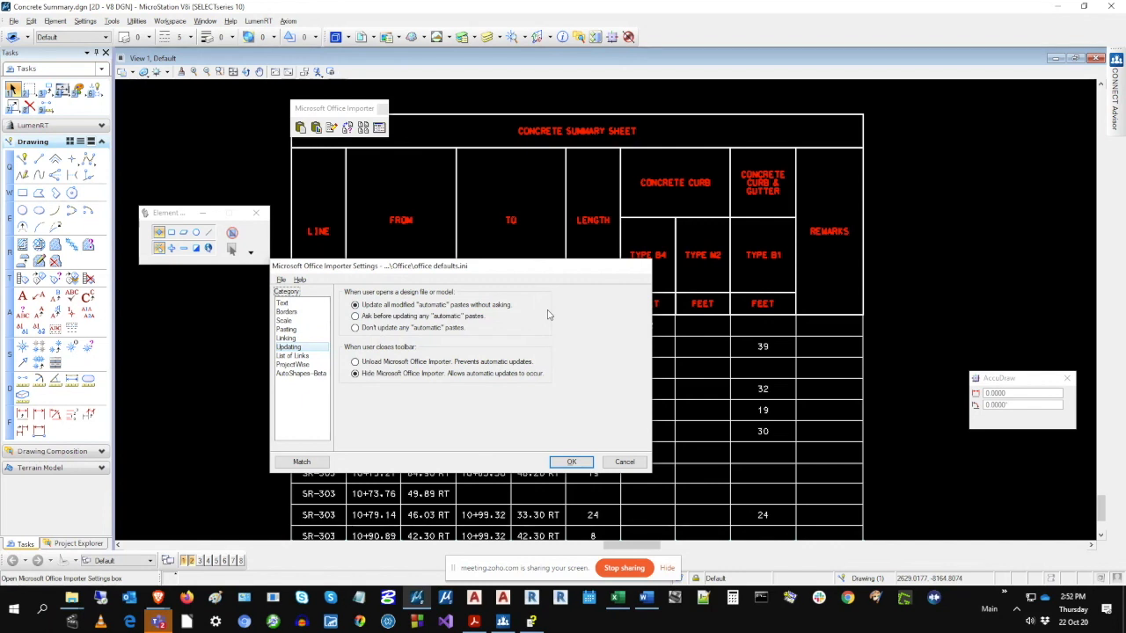
click(409, 315)
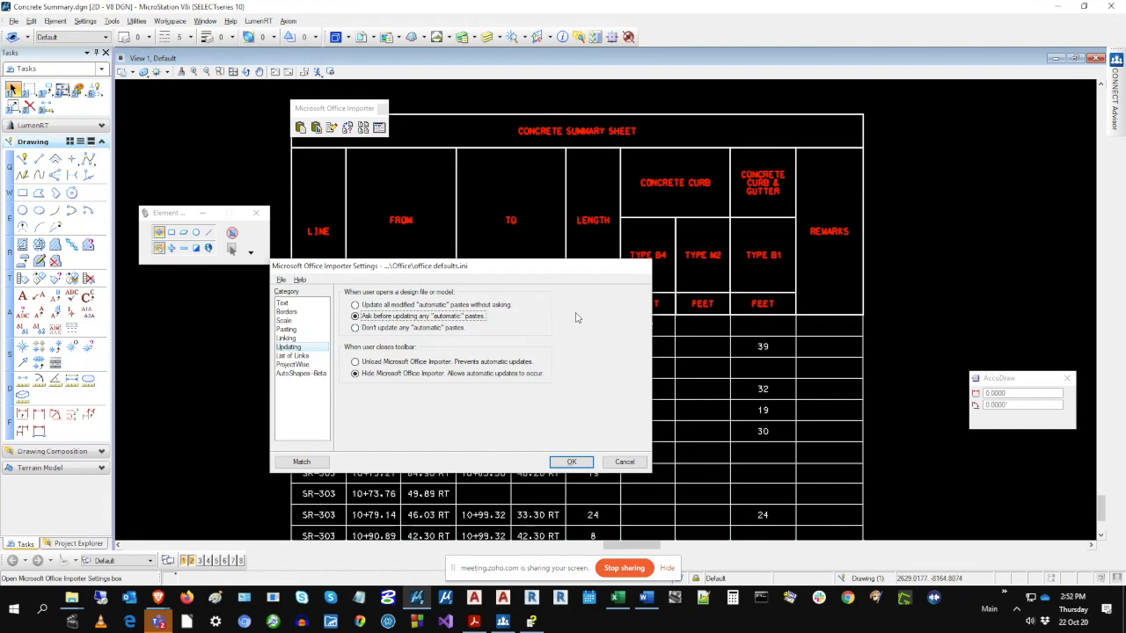
click(504, 306)
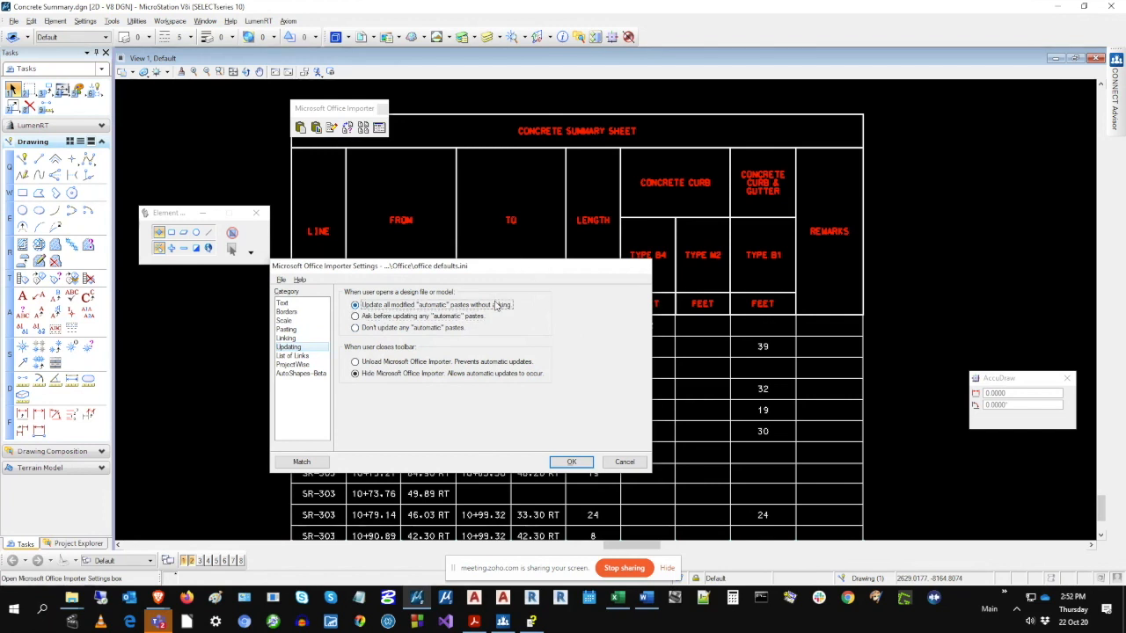
click(426, 317)
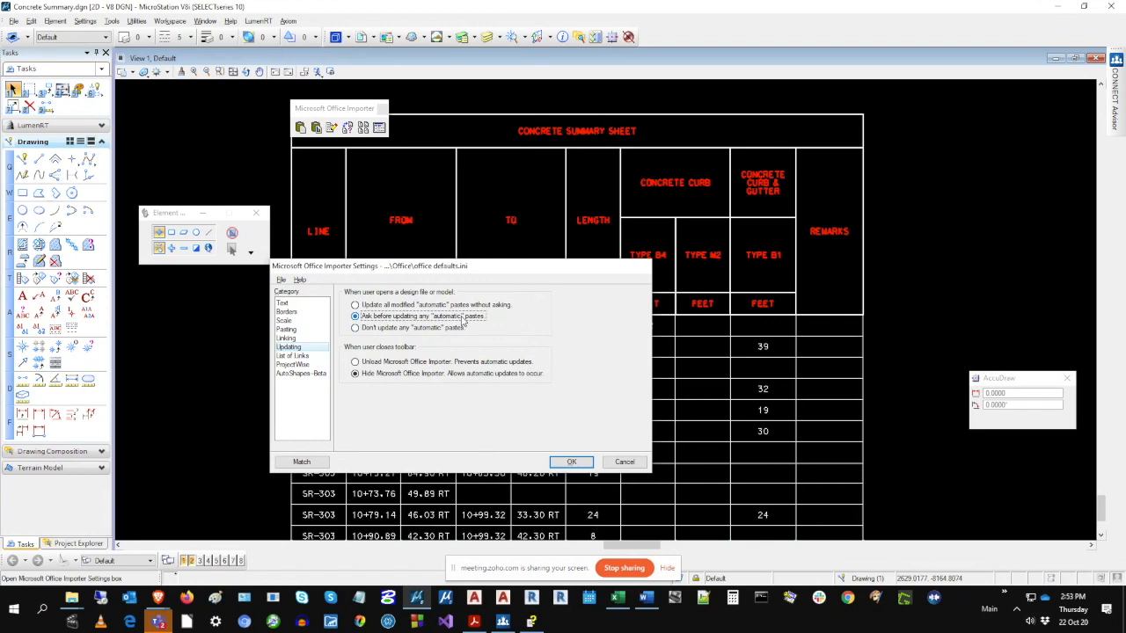
click(381, 327)
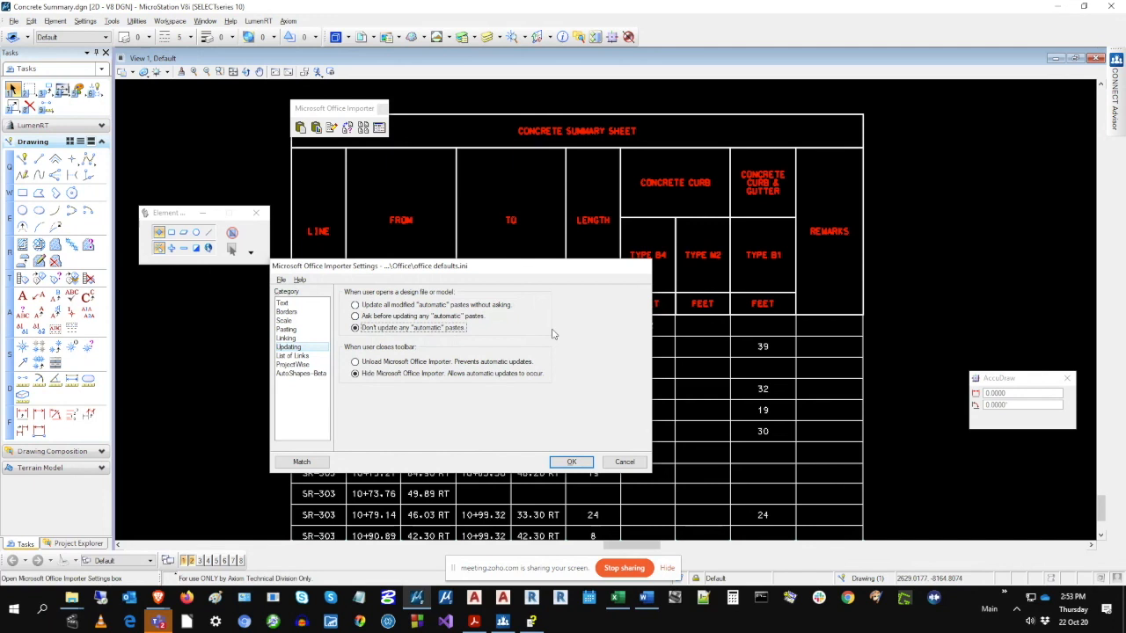
Open the List of Links settings and try the option that automatically displays the list of links box on startup.
click(293, 355)
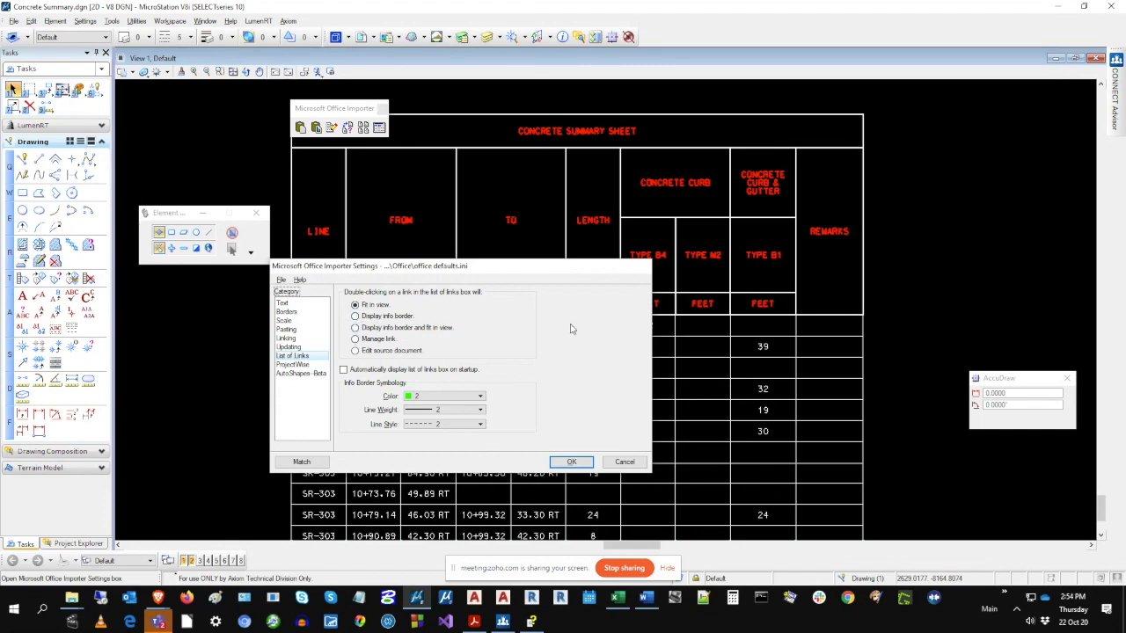
click(344, 370)
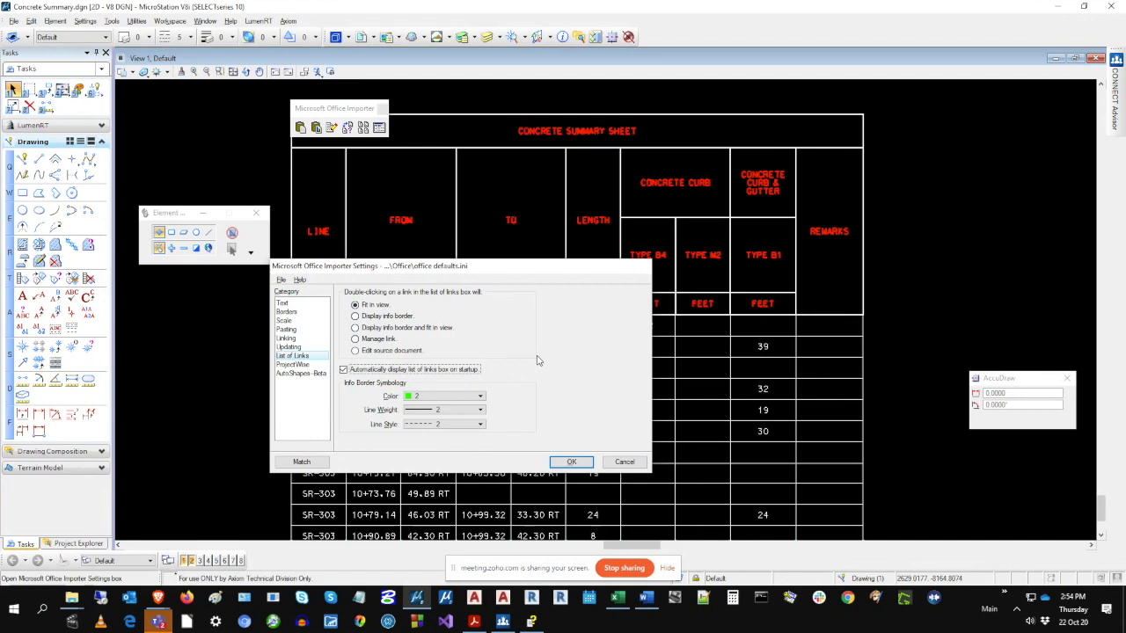
click(383, 372)
Try creating new links using the ProjectWise URL, review the AutoShapes settings, and discard the importer settings changes.
click(290, 365)
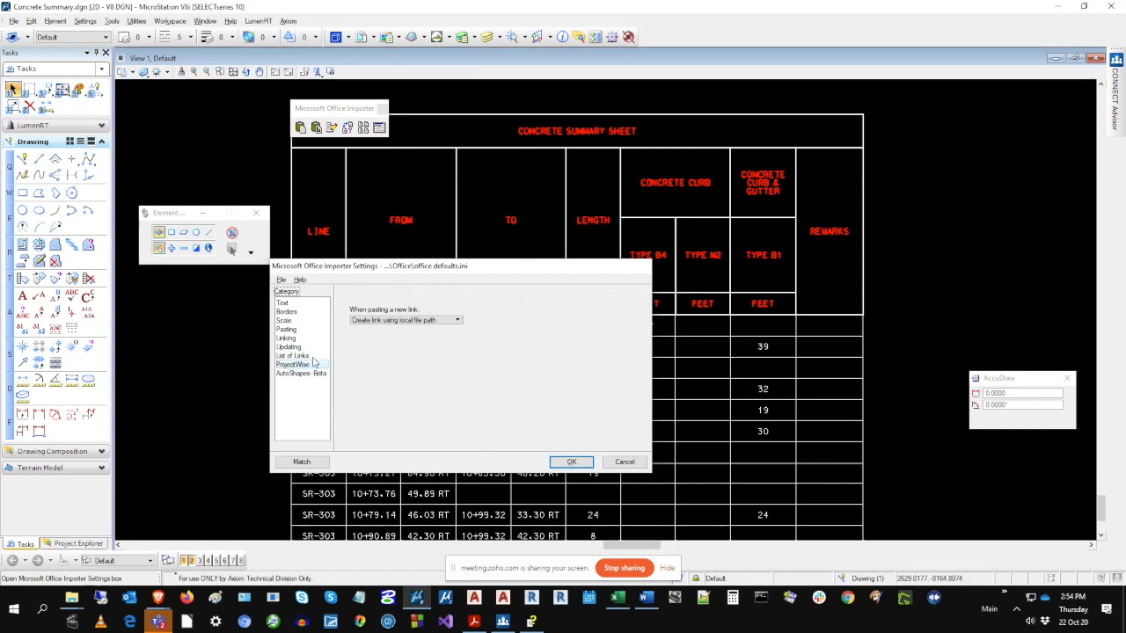
click(449, 324)
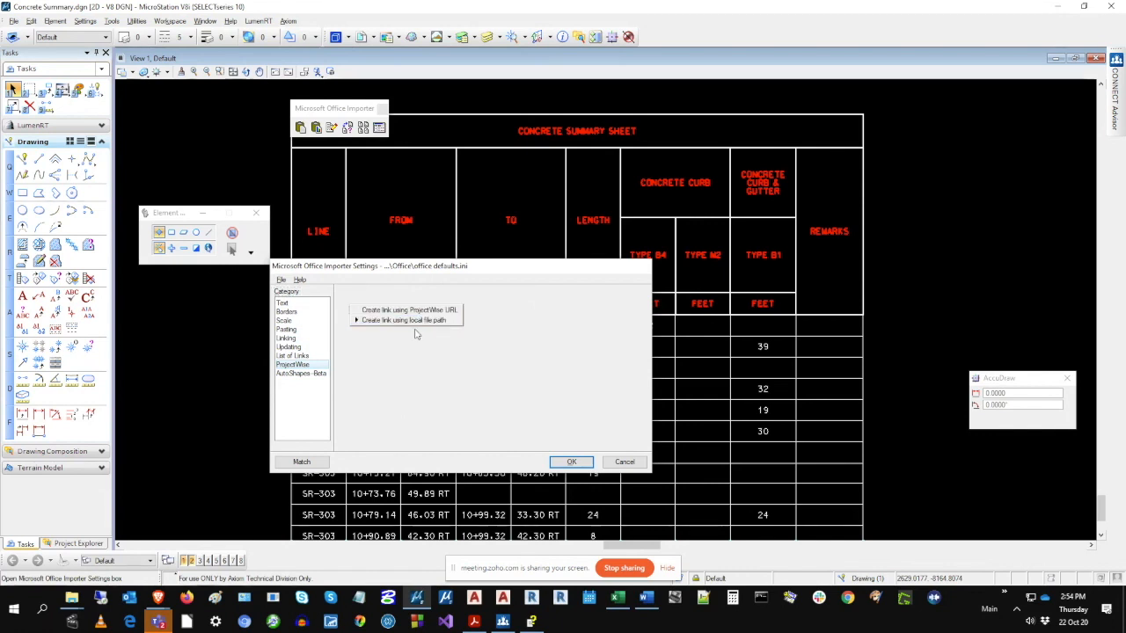
click(406, 313)
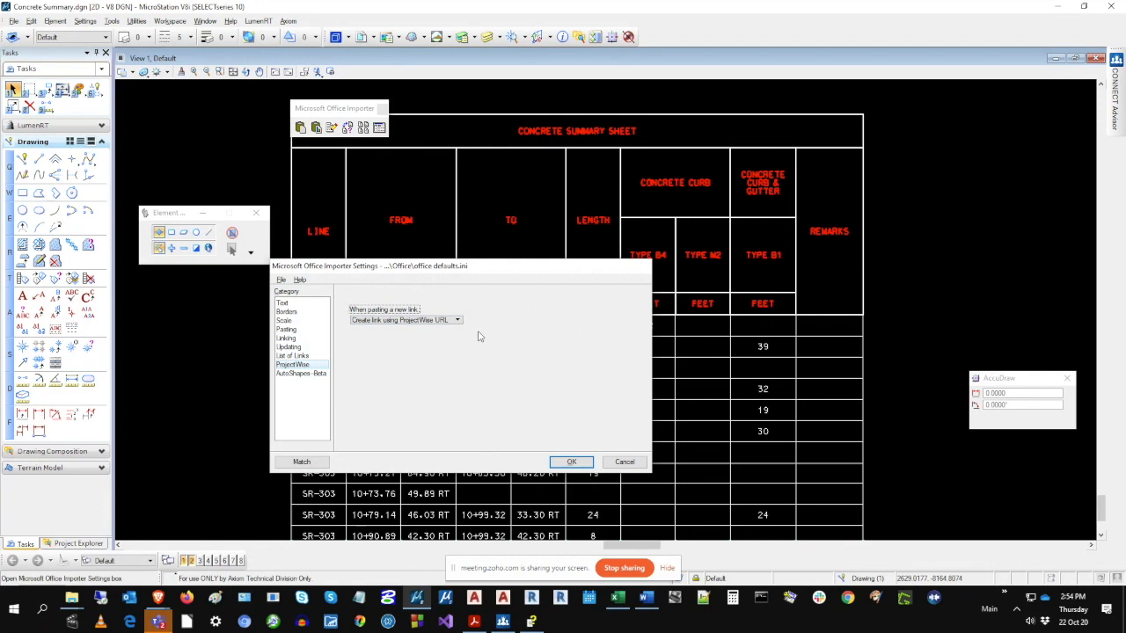
click(297, 373)
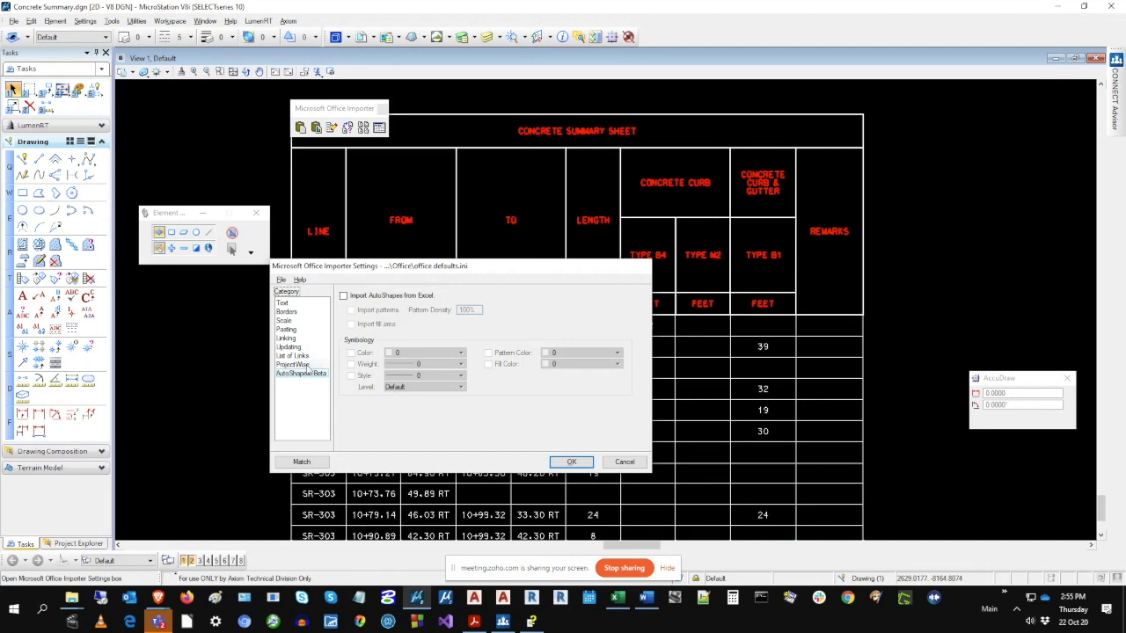
click(295, 364)
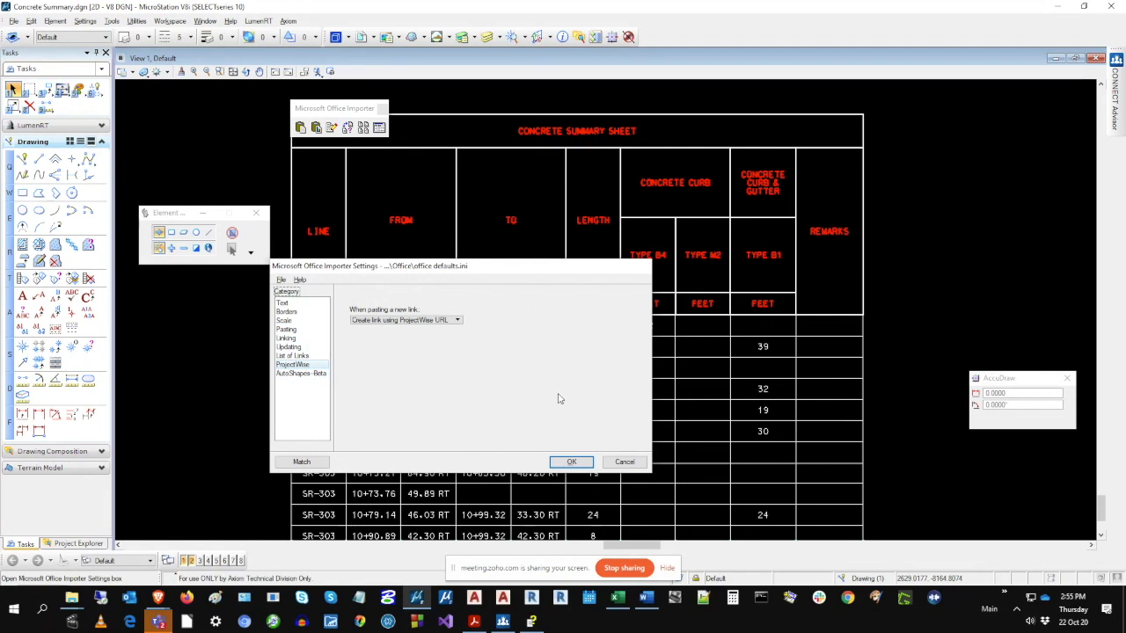
click(623, 462)
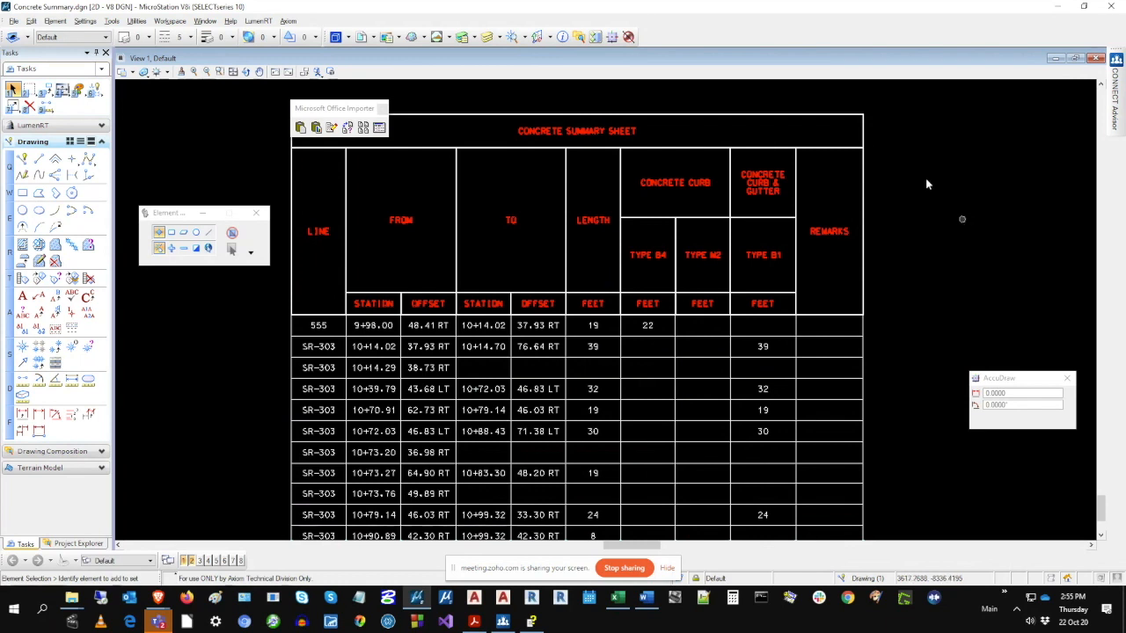
Reopen the Office Importer settings and override the imported text color with color 2.
click(379, 128)
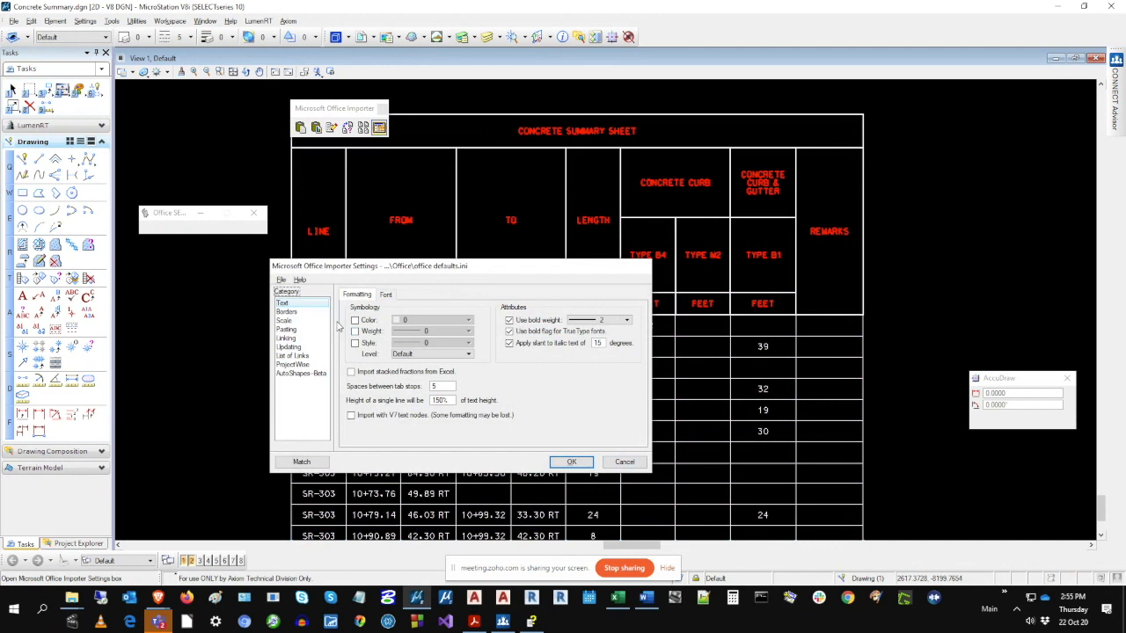
click(623, 463)
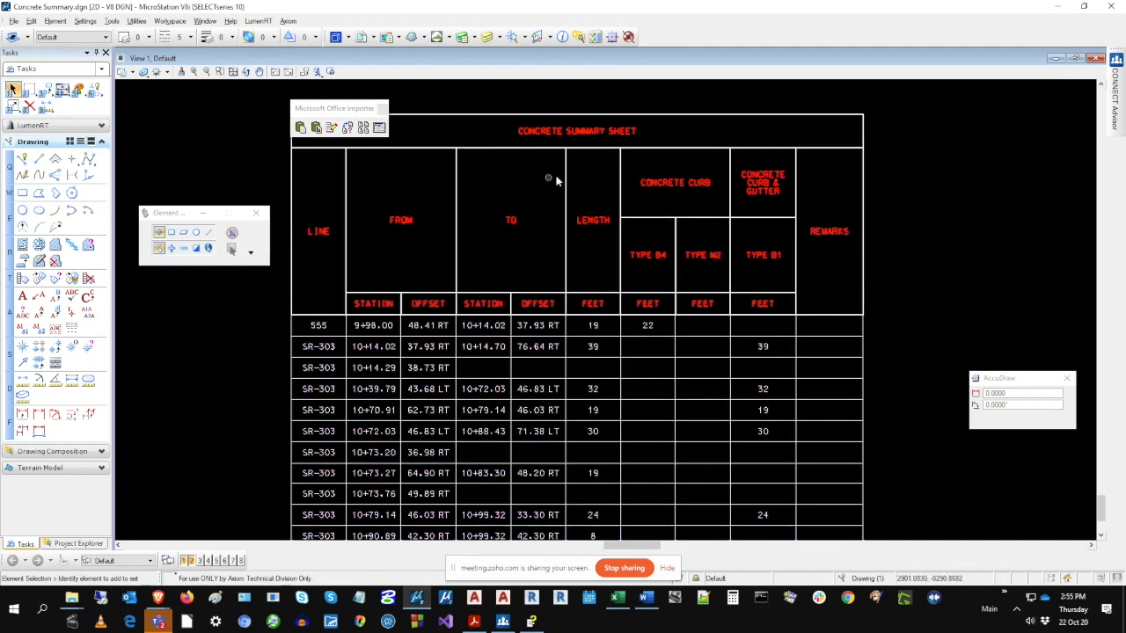
click(379, 128)
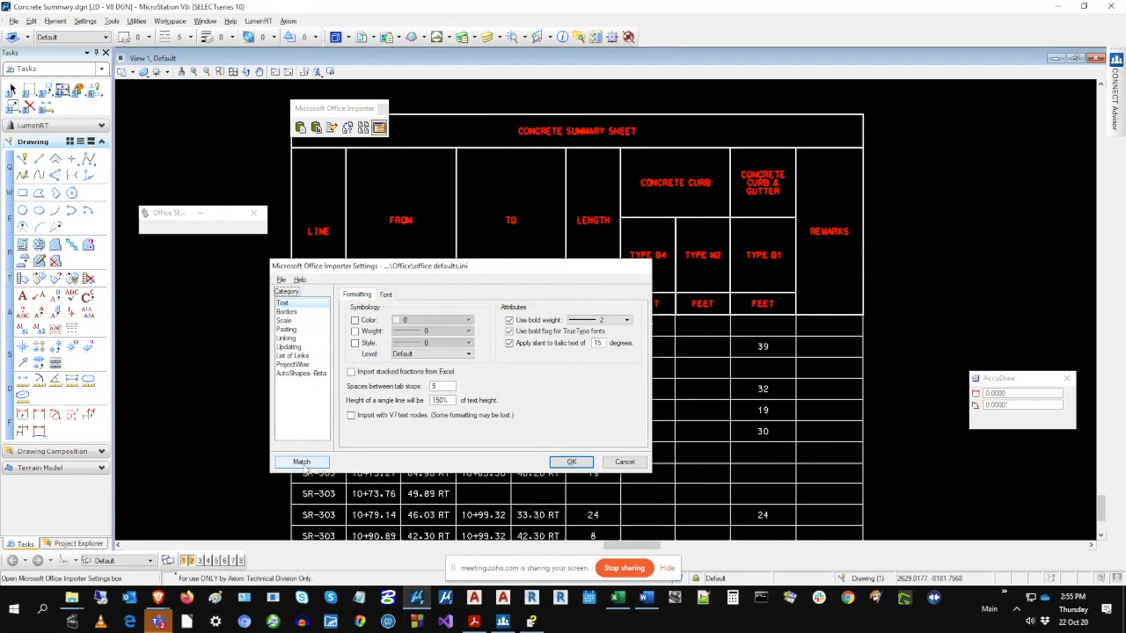
click(355, 321)
click(422, 321)
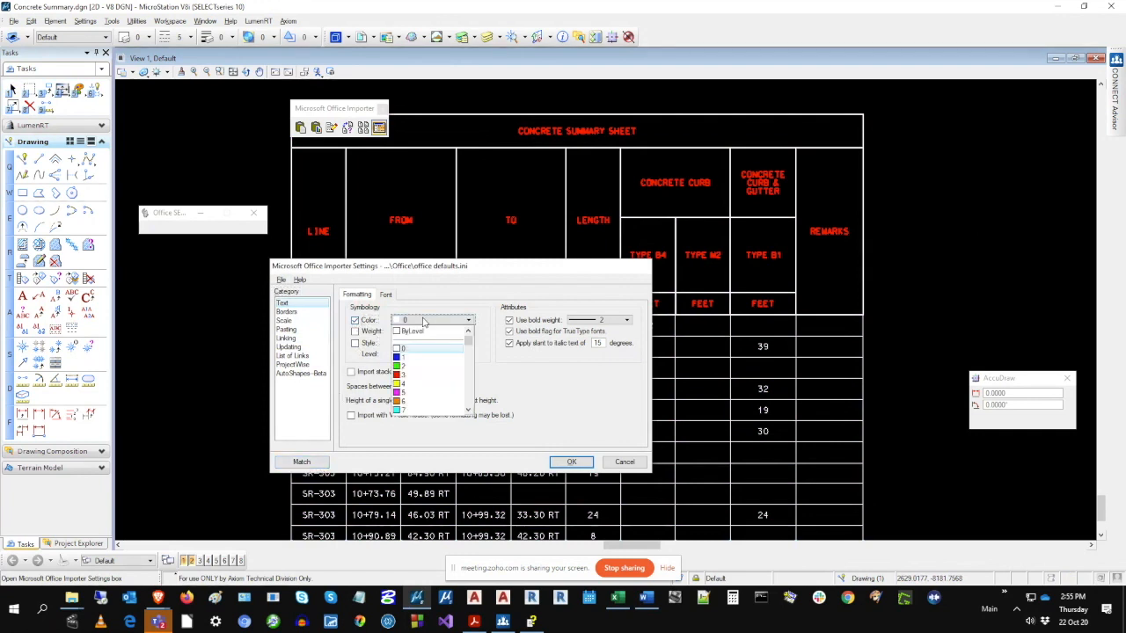
click(405, 366)
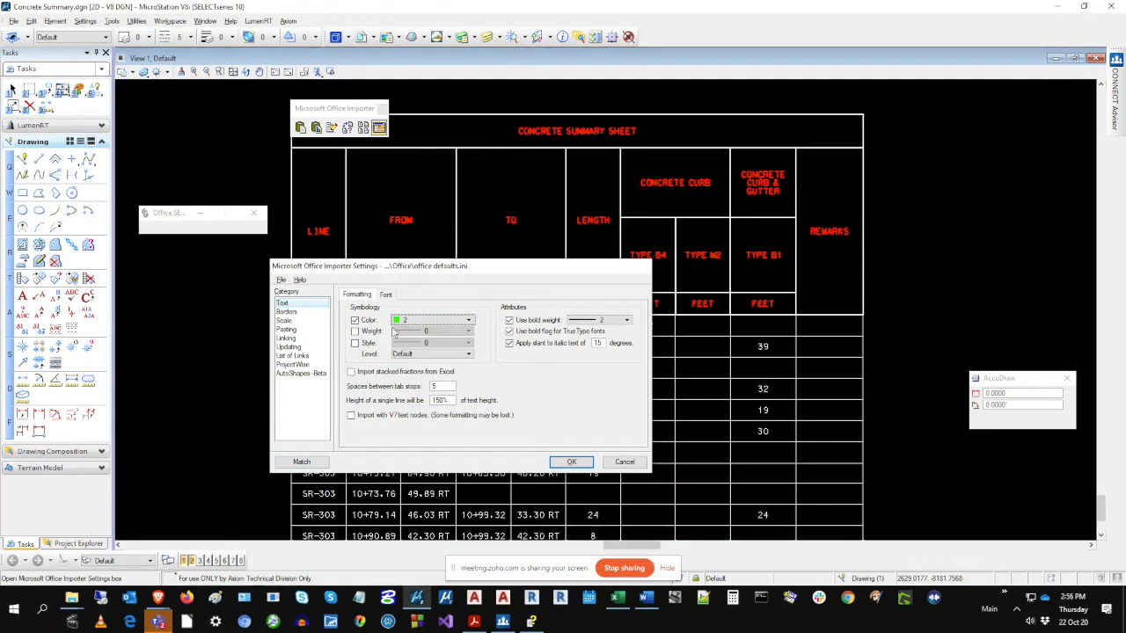
Override the imported borders with color 3 and thin-line weight 2, and save and accept the importer settings.
click(290, 312)
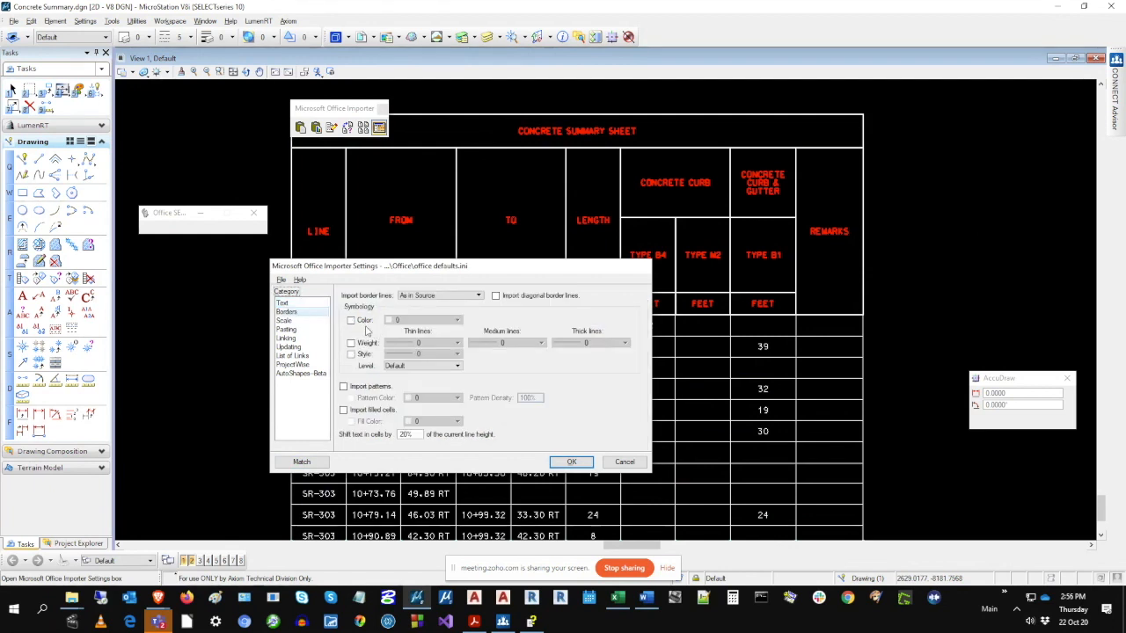
click(351, 321)
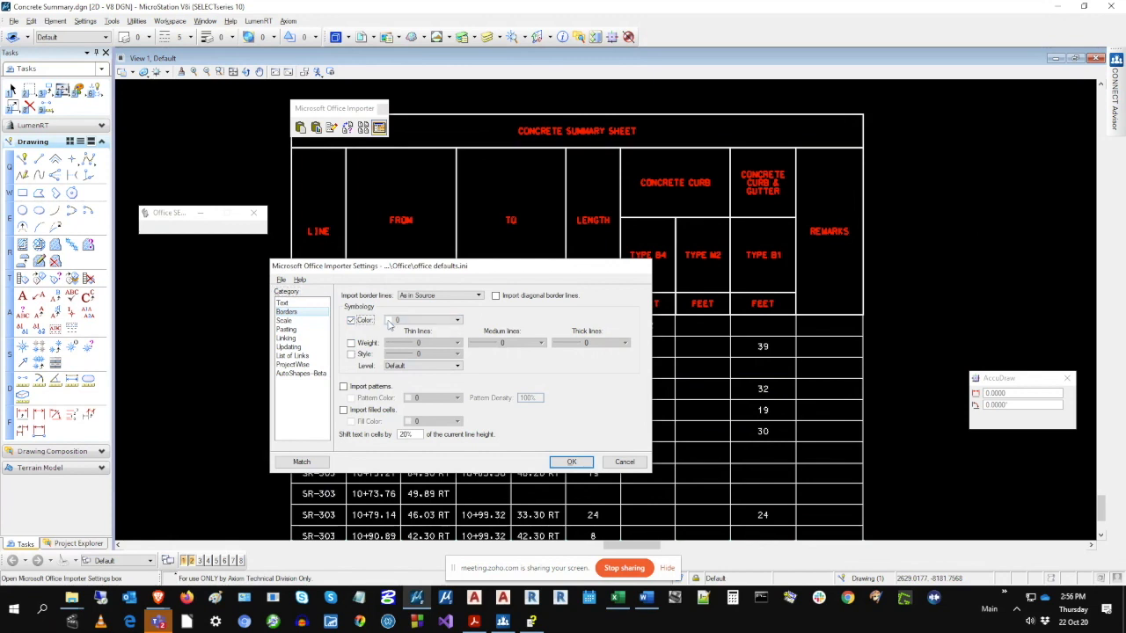
click(418, 320)
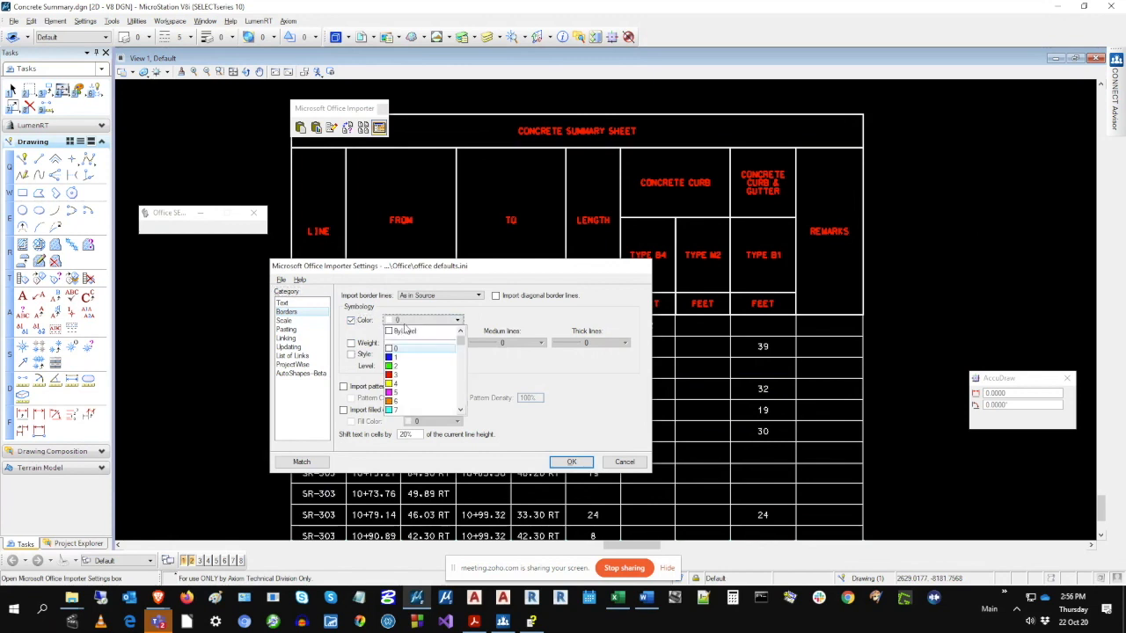
click(396, 378)
click(351, 343)
click(401, 344)
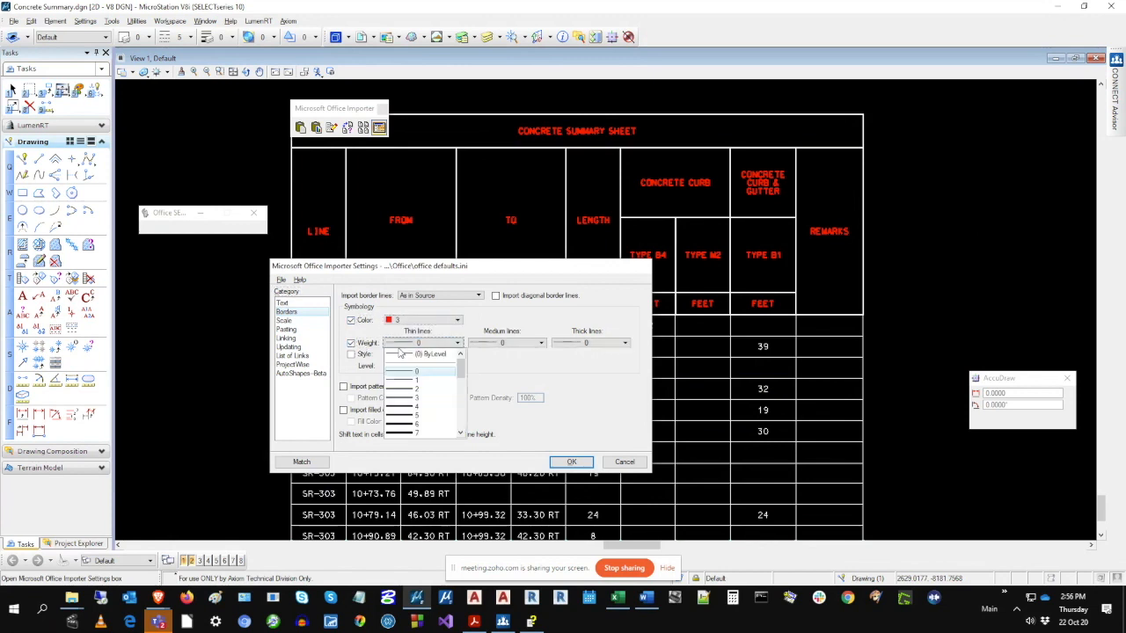
click(404, 389)
click(281, 279)
click(293, 303)
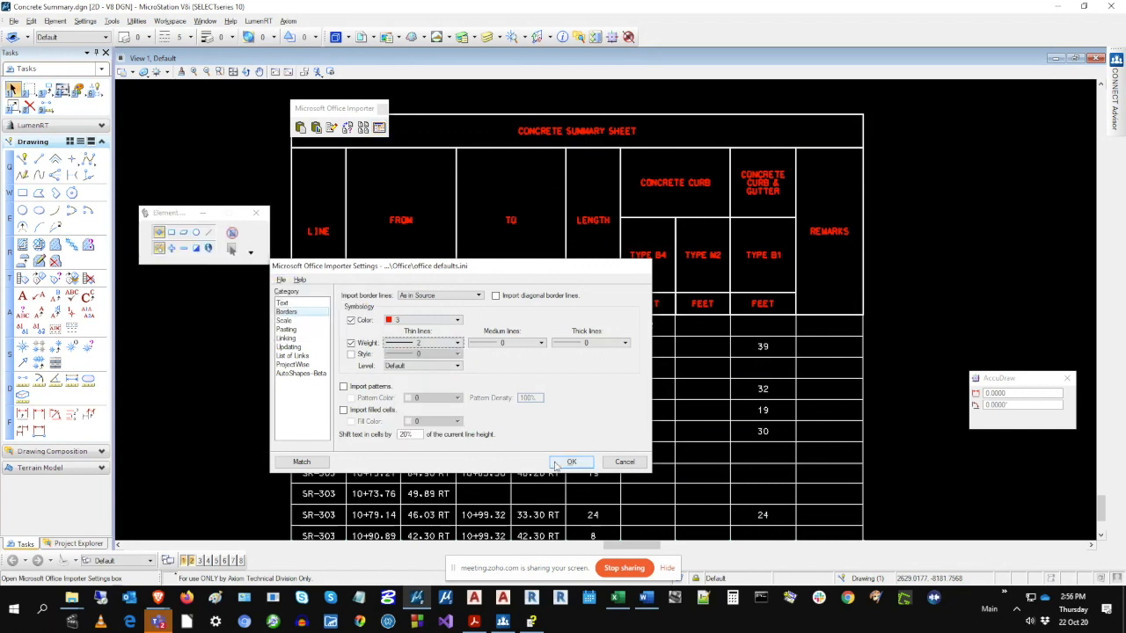
click(556, 465)
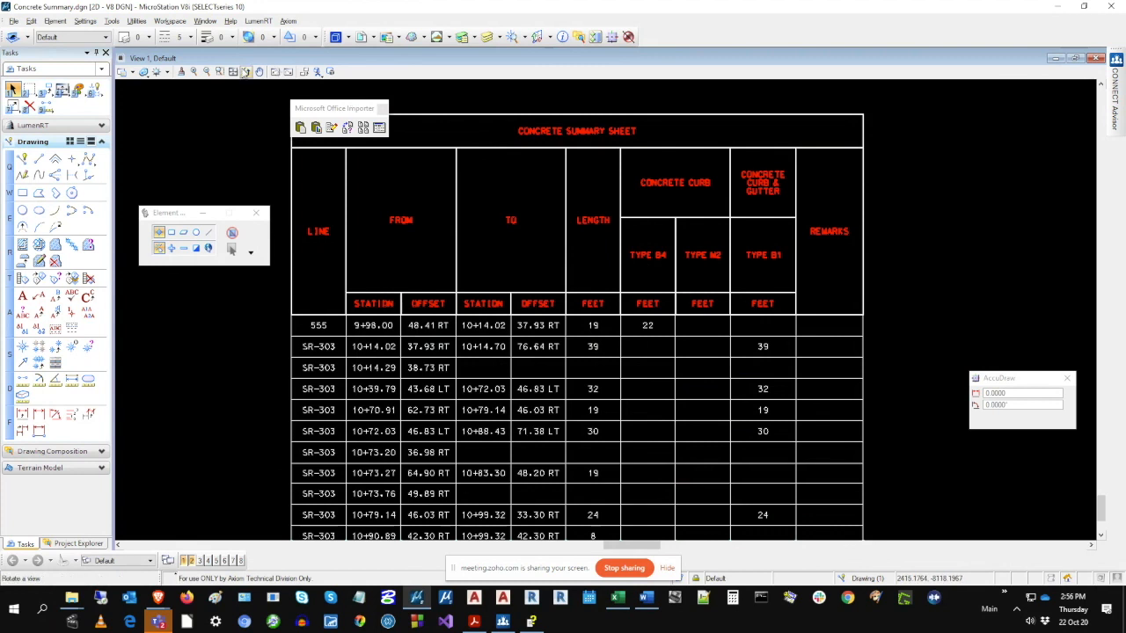
Fit the whole drawing in view, switch to the Concrete Summary workbook in Excel, and copy the range A1:J24.
click(233, 71)
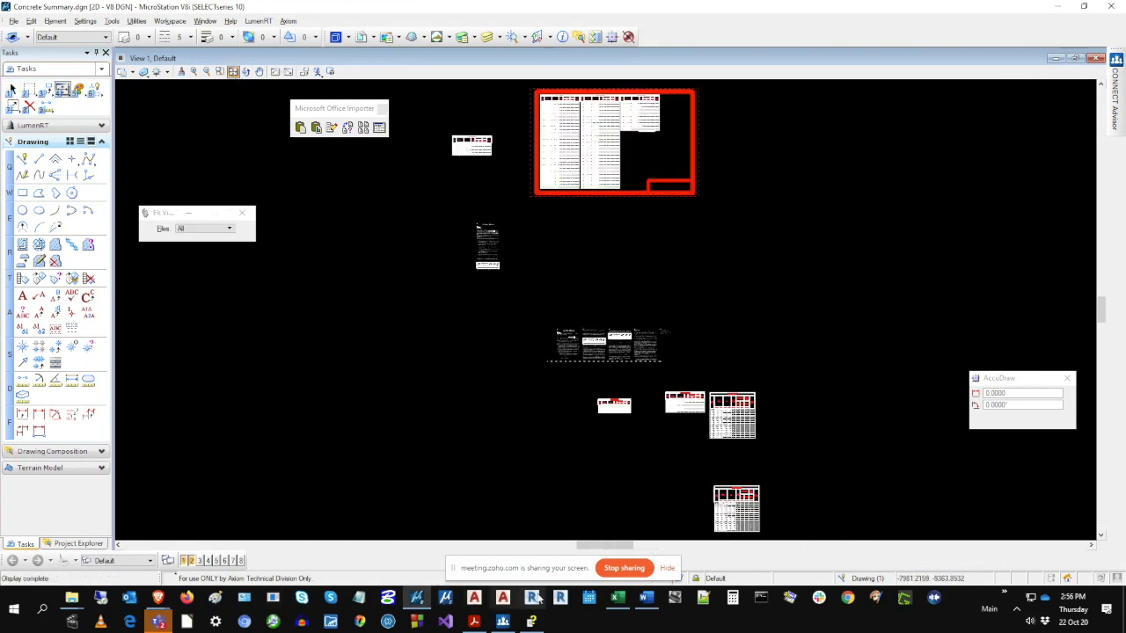
click(617, 598)
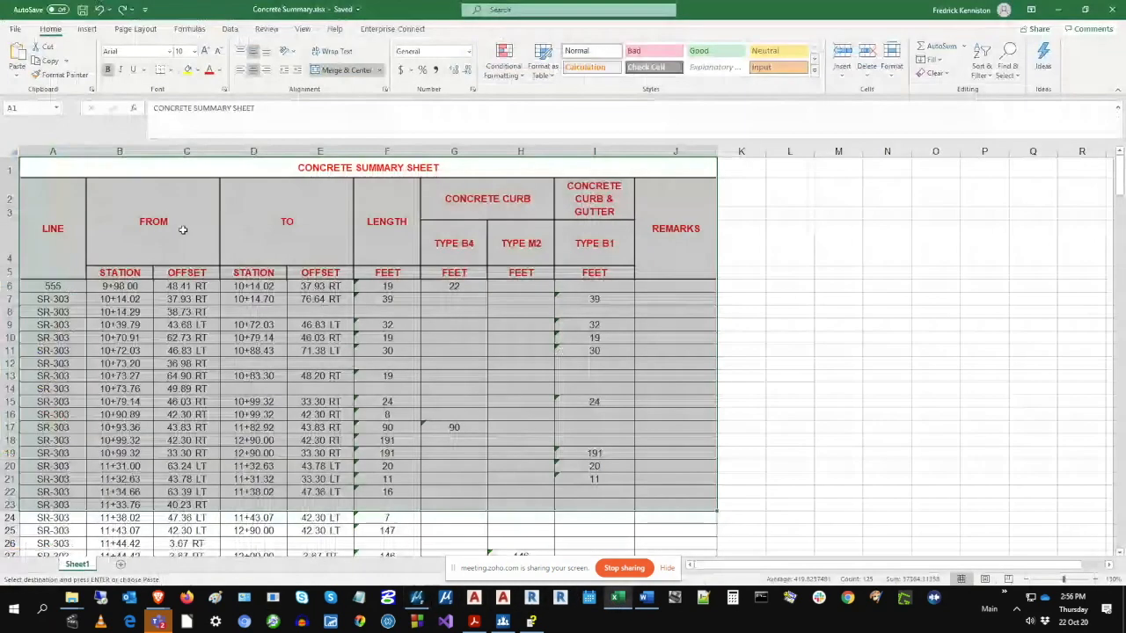
drag(134, 167, 159, 517)
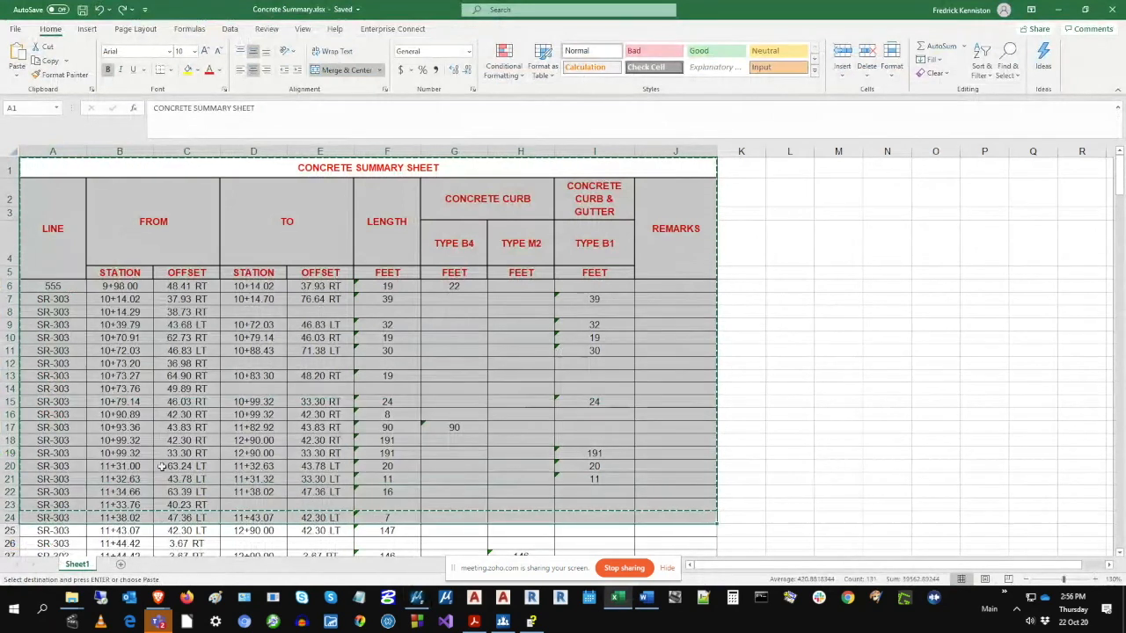
right_click(160, 466)
click(188, 260)
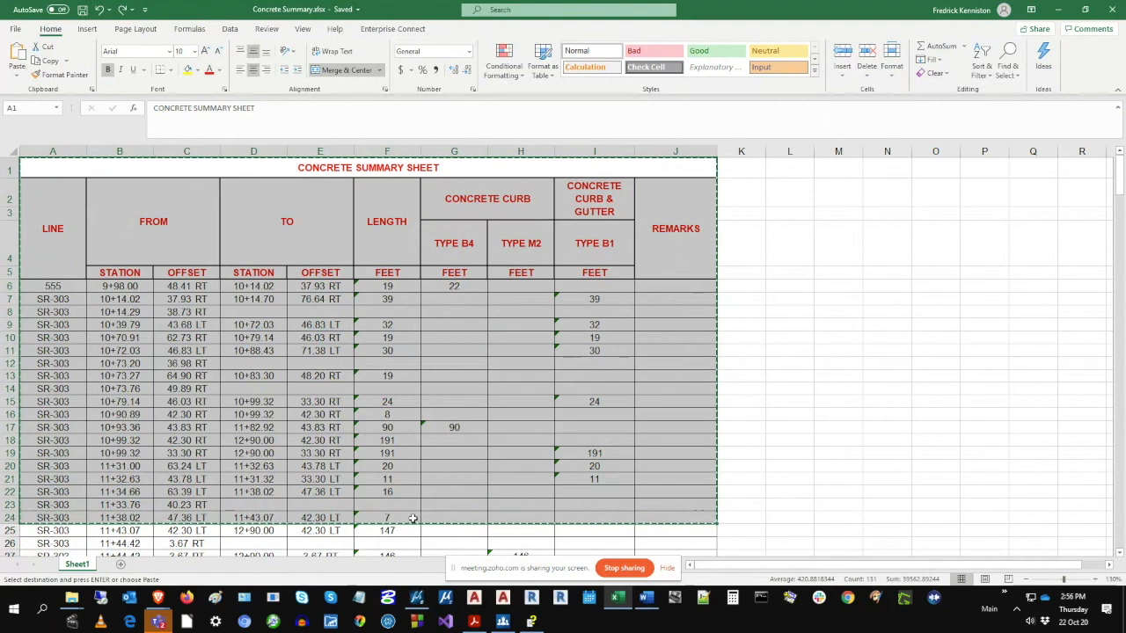
Switch back to MicroStation and paste the copied Excel range into the empty area west of the existing tables.
right_click(417, 597)
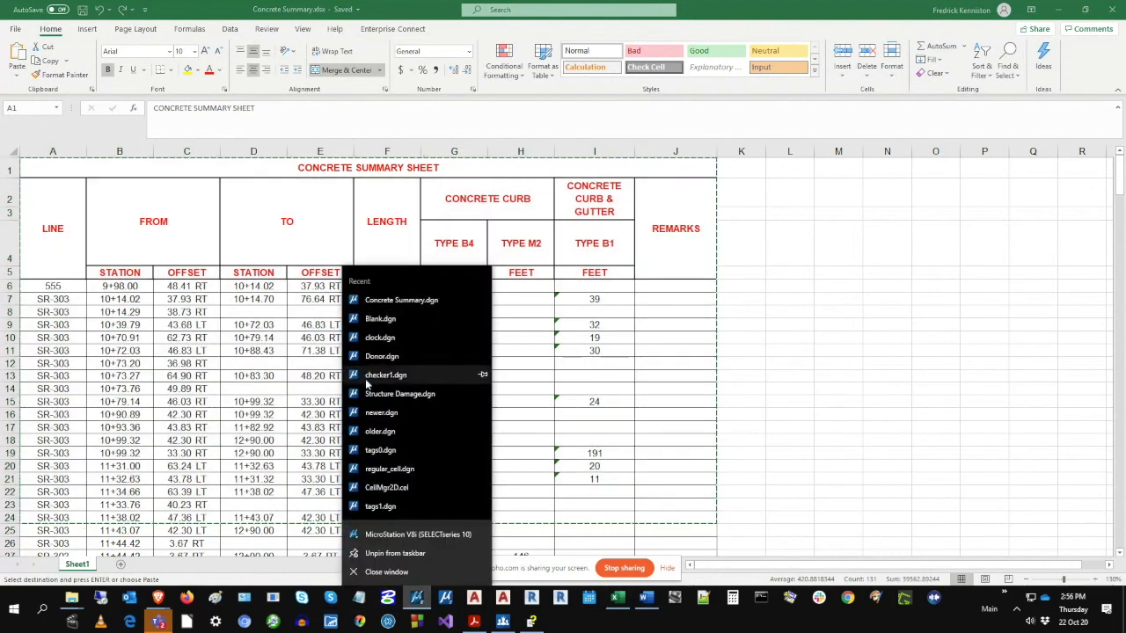
click(418, 598)
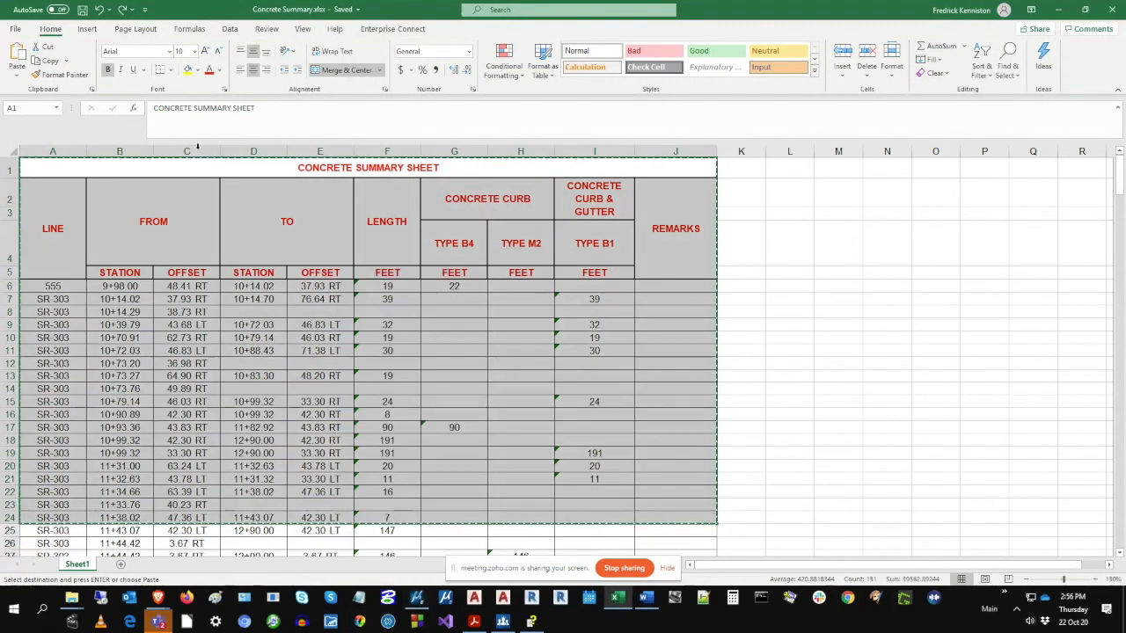
click(419, 597)
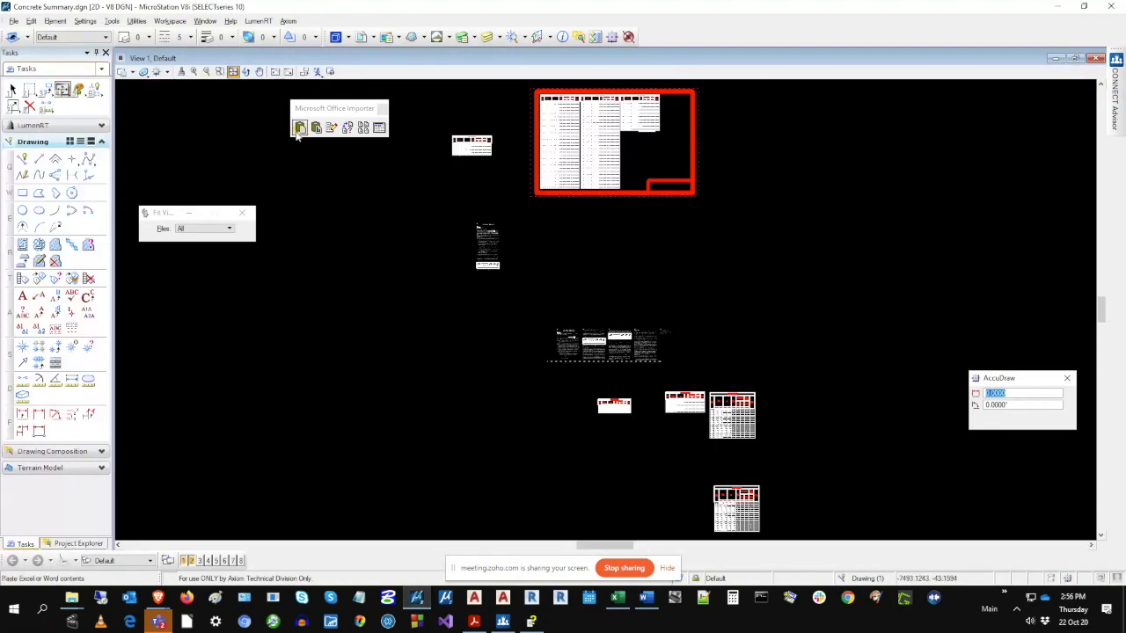
click(298, 130)
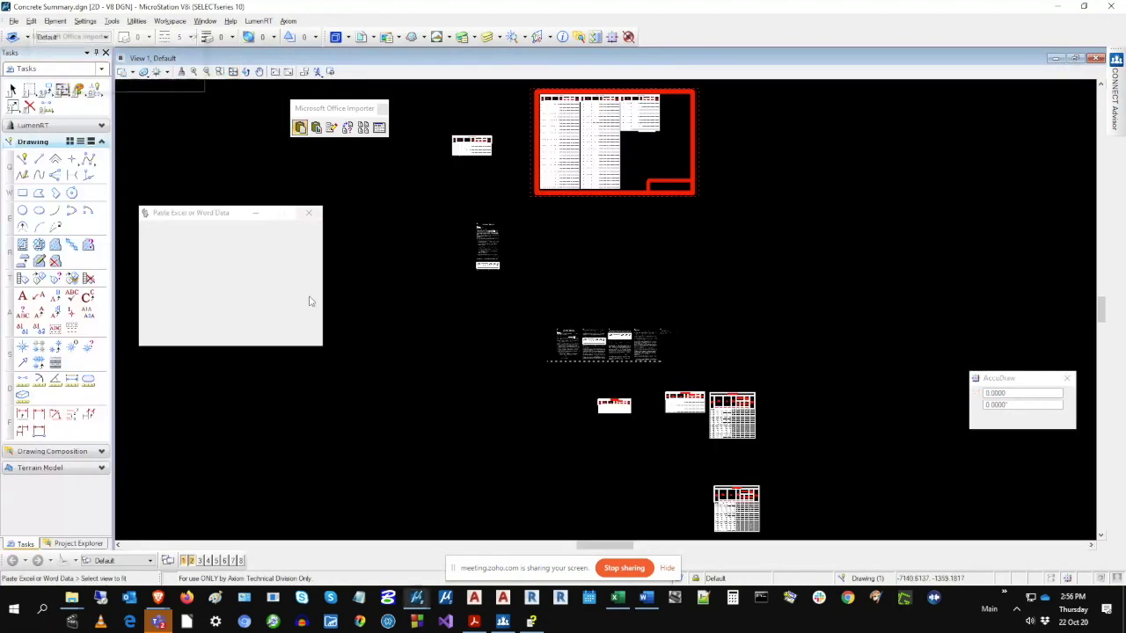
click(220, 383)
scroll(225, 402, up, 8)
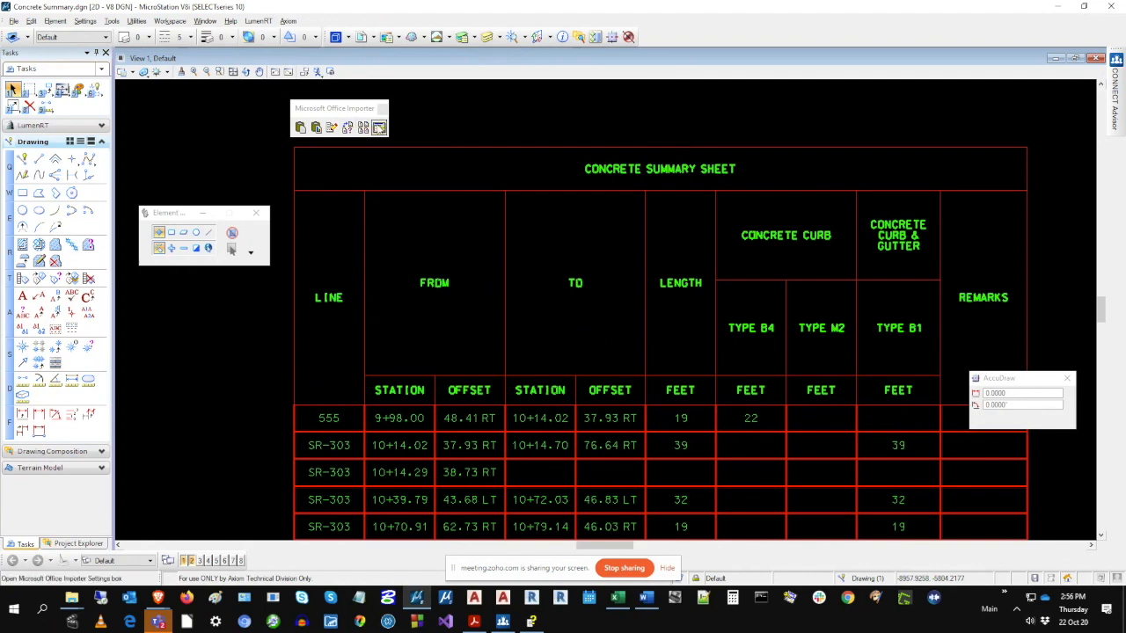
Reopen the Office Importer settings, restore the factory defaults, and save them to the current settings file.
click(379, 127)
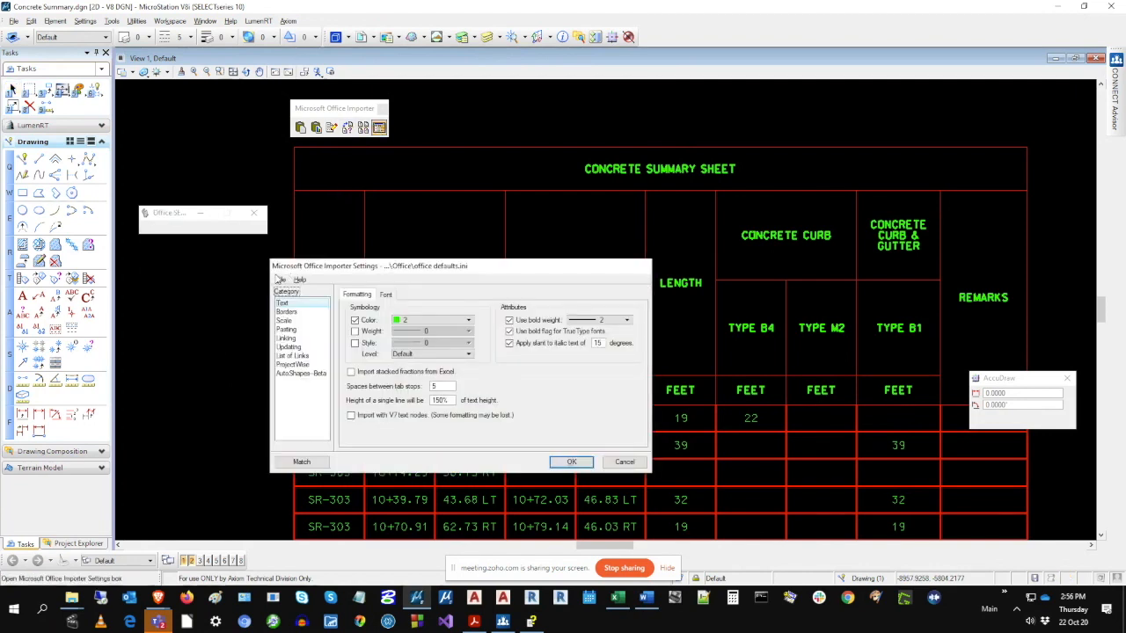
click(279, 279)
click(313, 337)
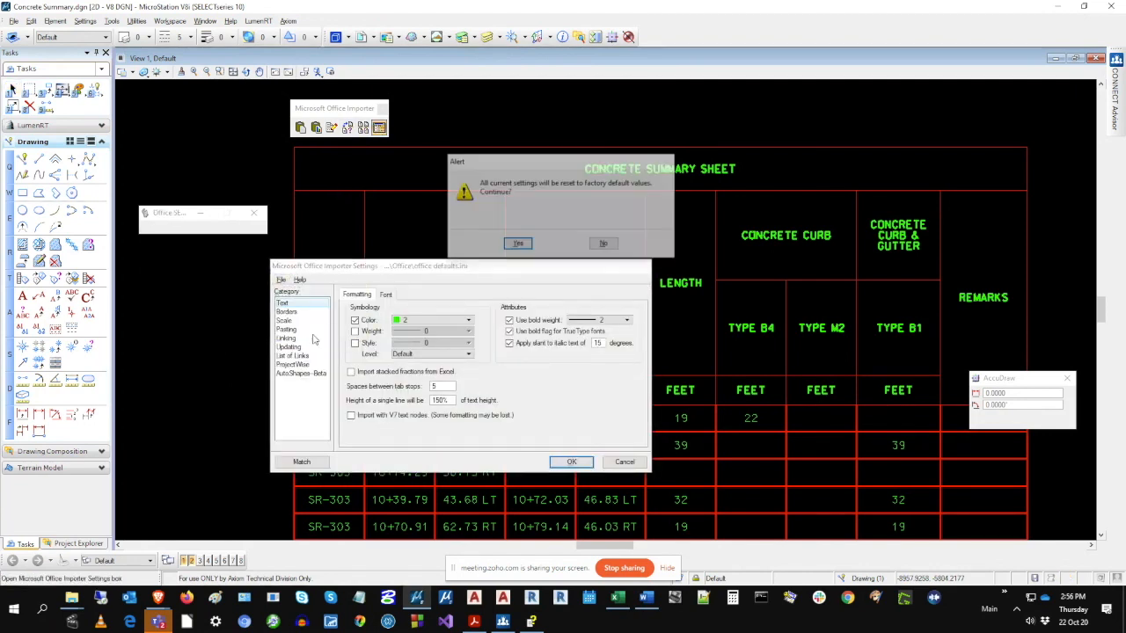
click(517, 243)
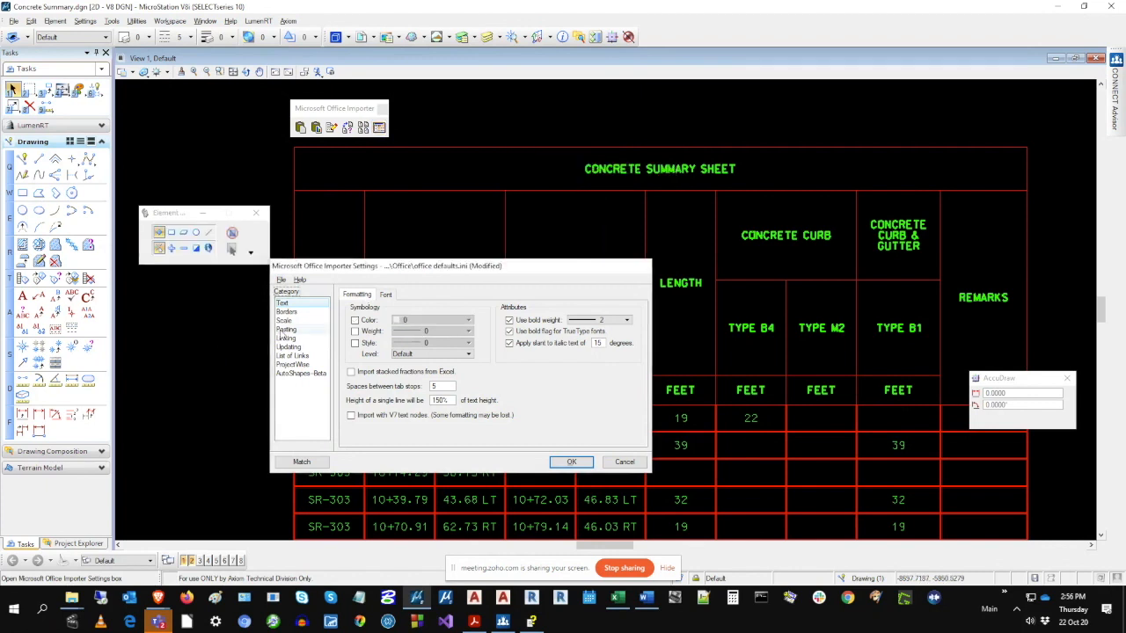
click(287, 330)
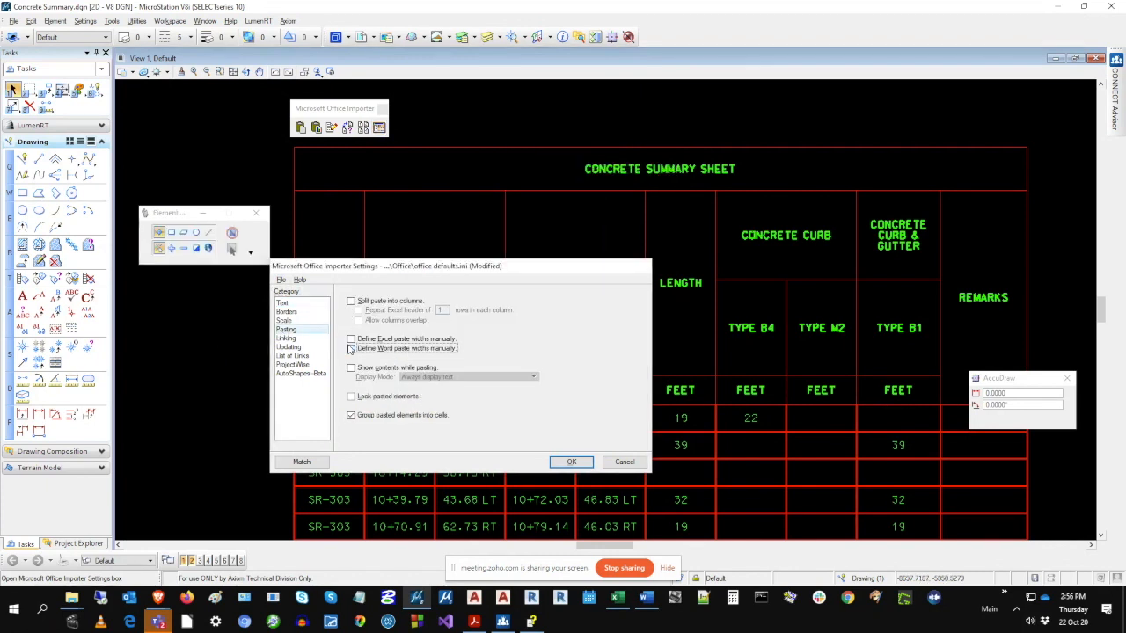
click(280, 279)
click(297, 304)
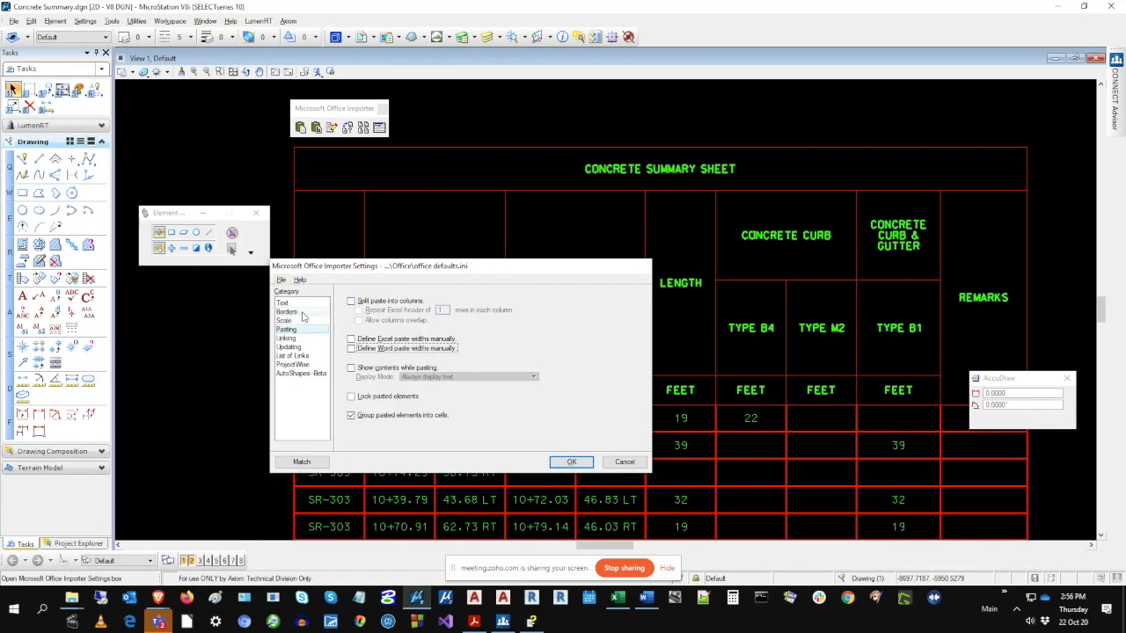
Match the importer settings to the pasted Concrete Summary table, checking the Text and Borders categories before and after the match.
click(290, 303)
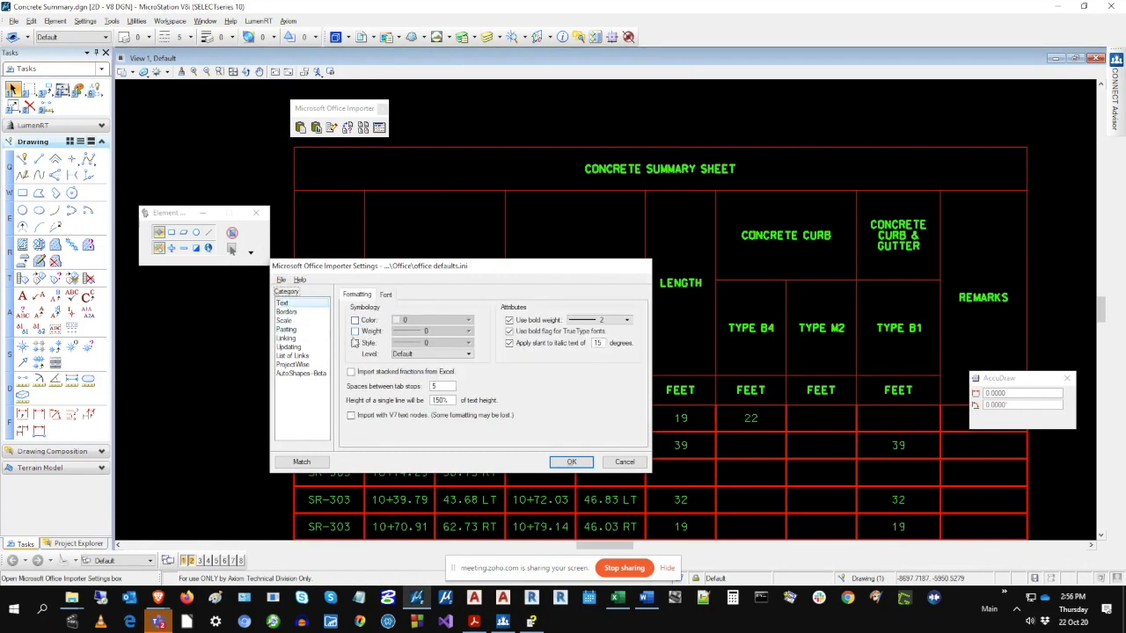
click(288, 312)
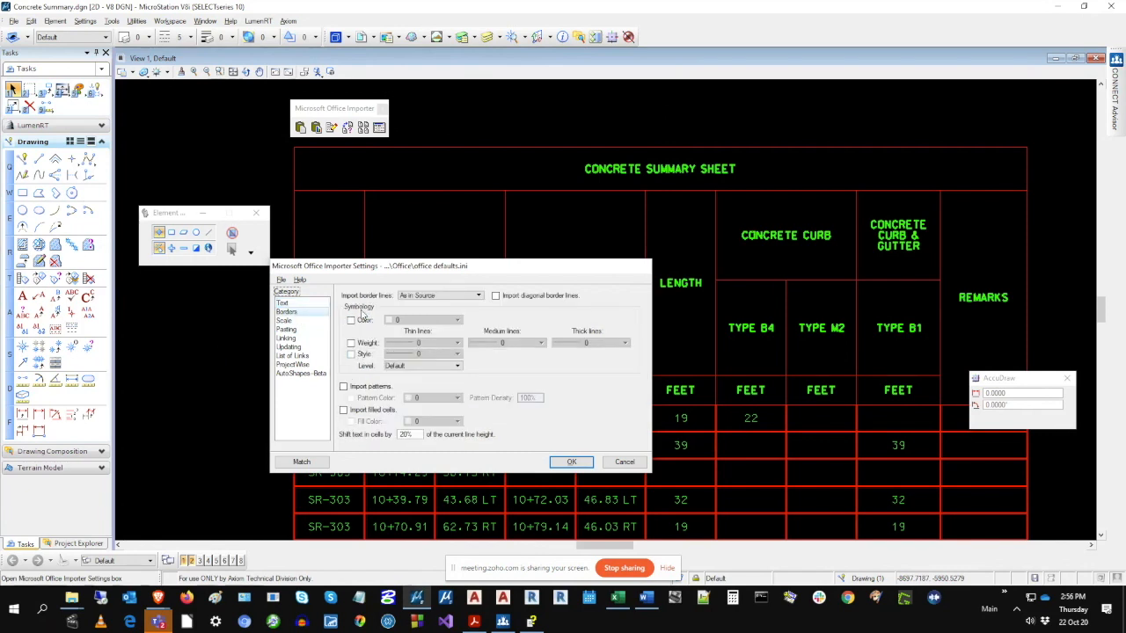
click(301, 463)
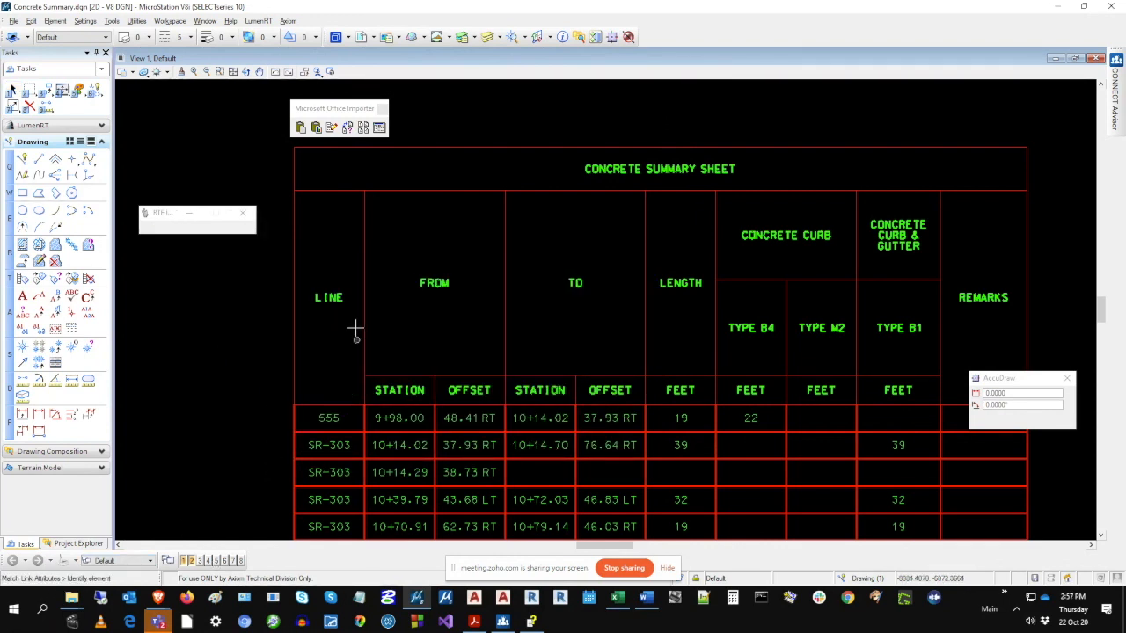
click(349, 192)
click(349, 193)
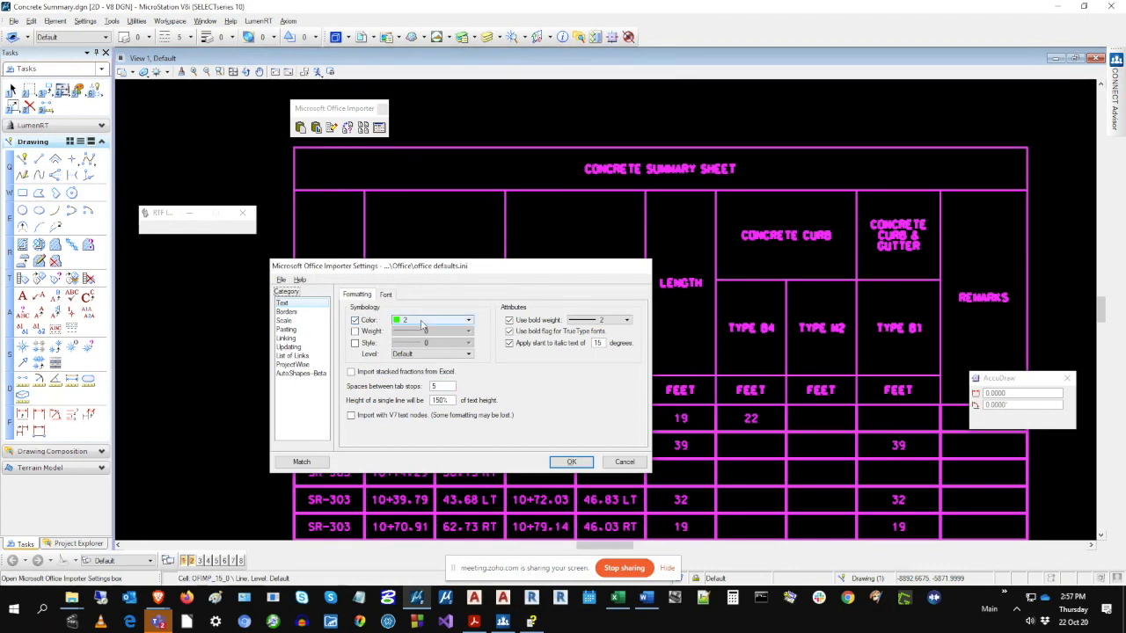
click(297, 312)
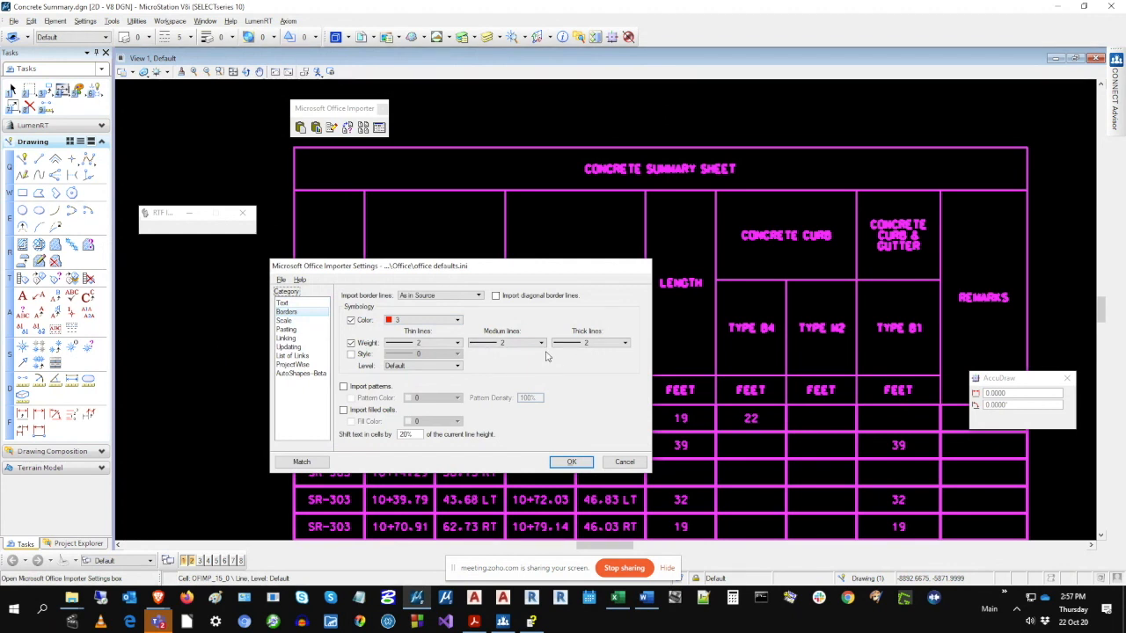
Save the matched importer settings as a new file named Recovered Settings and close the settings dialog.
click(280, 280)
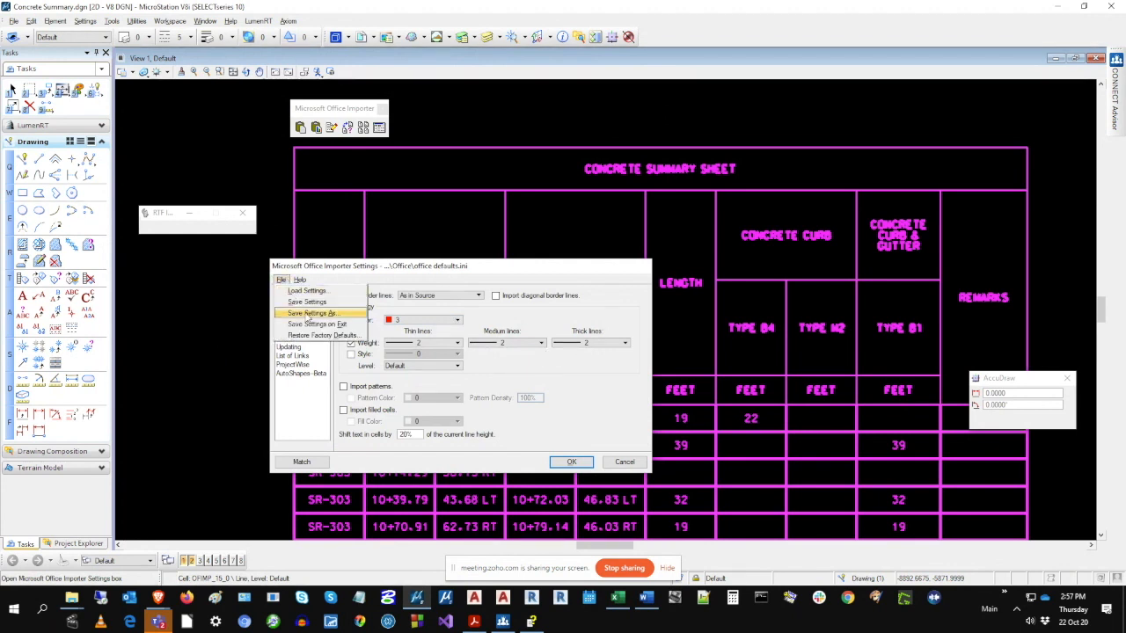
click(310, 314)
text(RE)
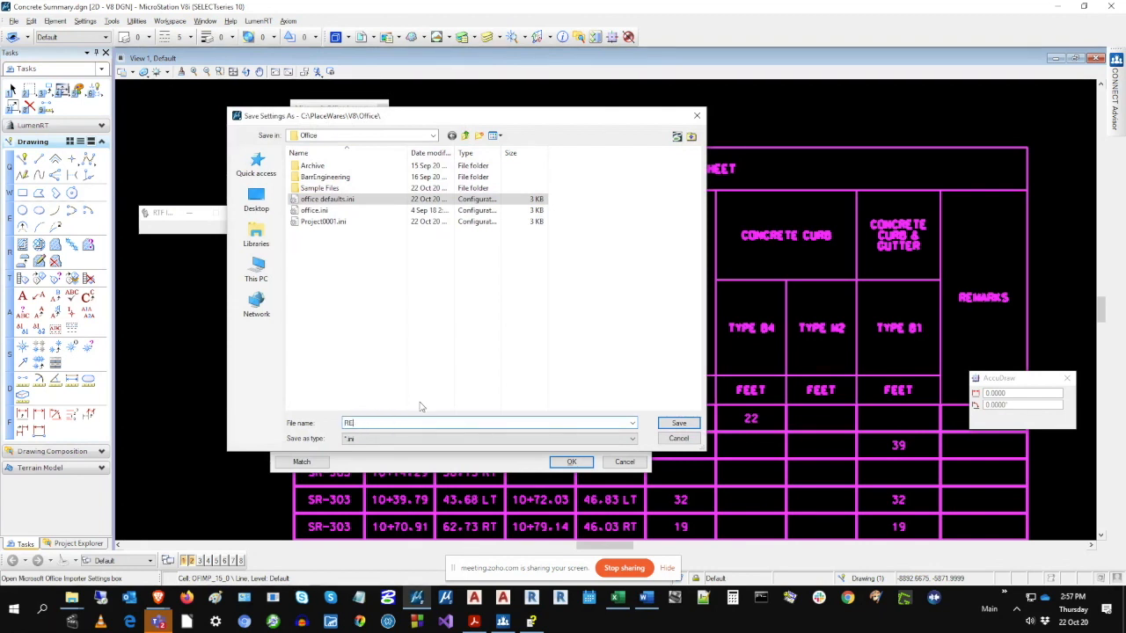
text(covered Settings)
key(Return)
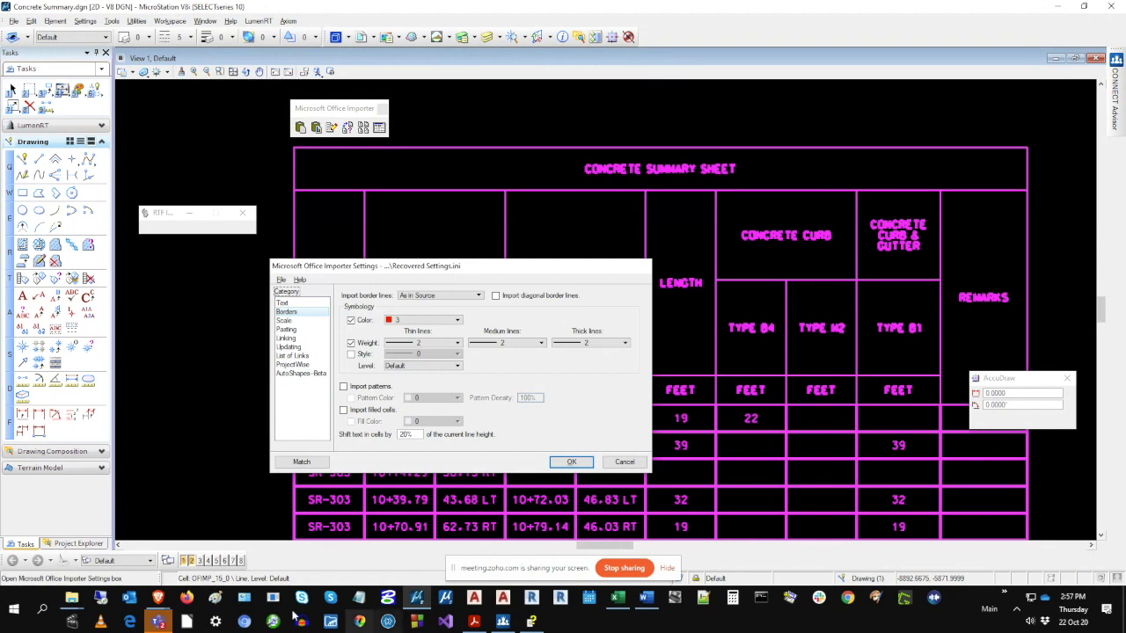
click(159, 621)
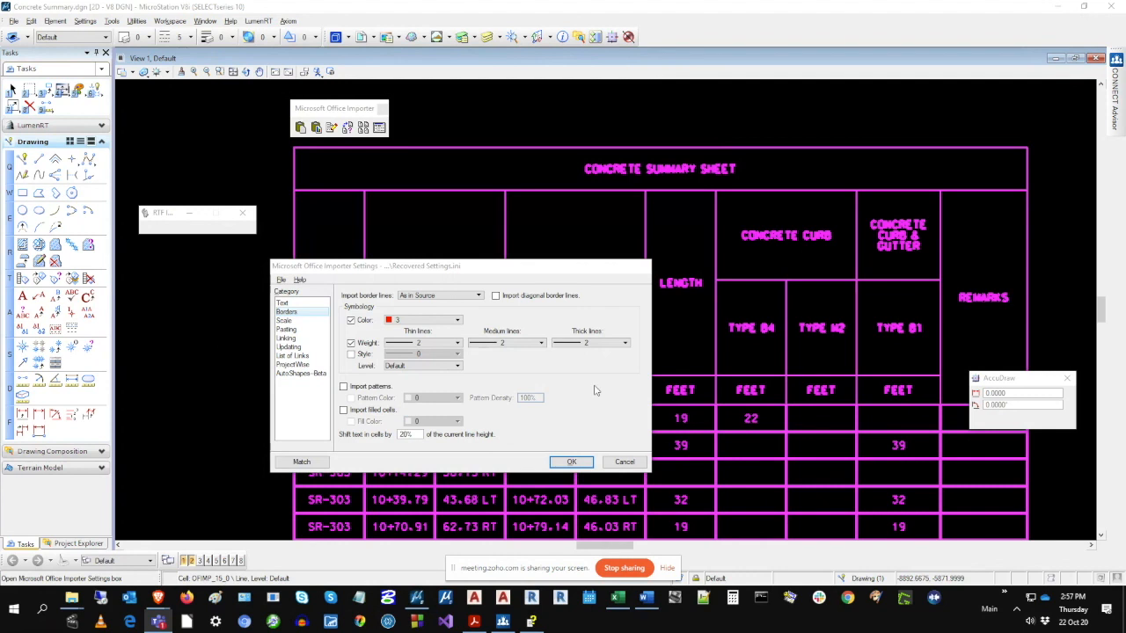
click(628, 465)
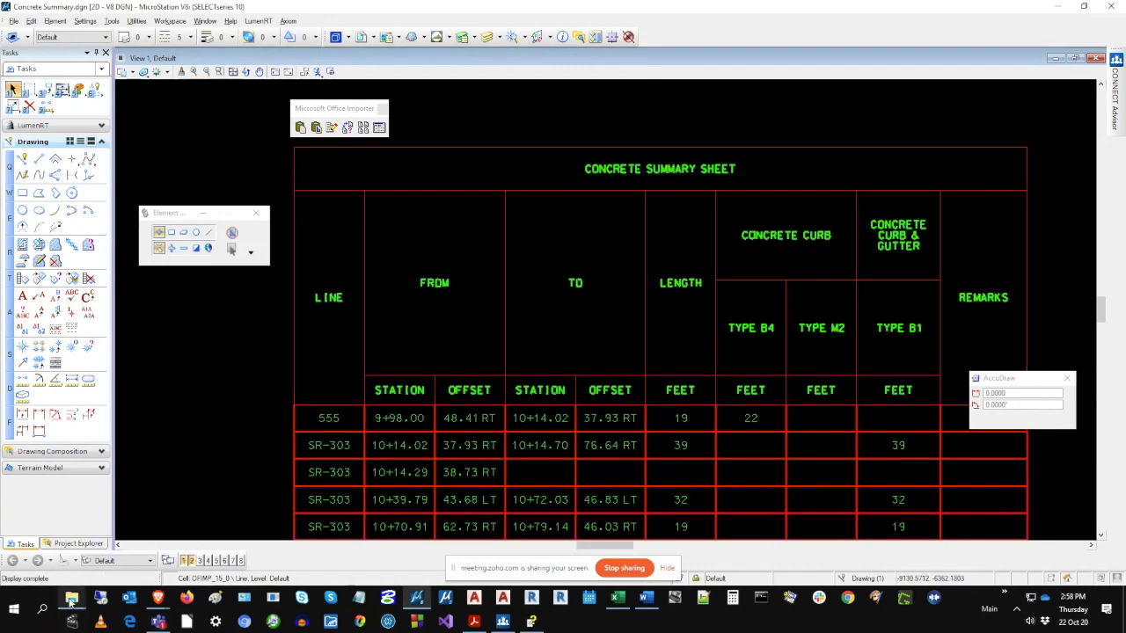
Switch to File Explorer, browse to C:\ProgramData\Axiom\V8\Office\Sample Files, and display the folder's full path.
mouse_move(71, 598)
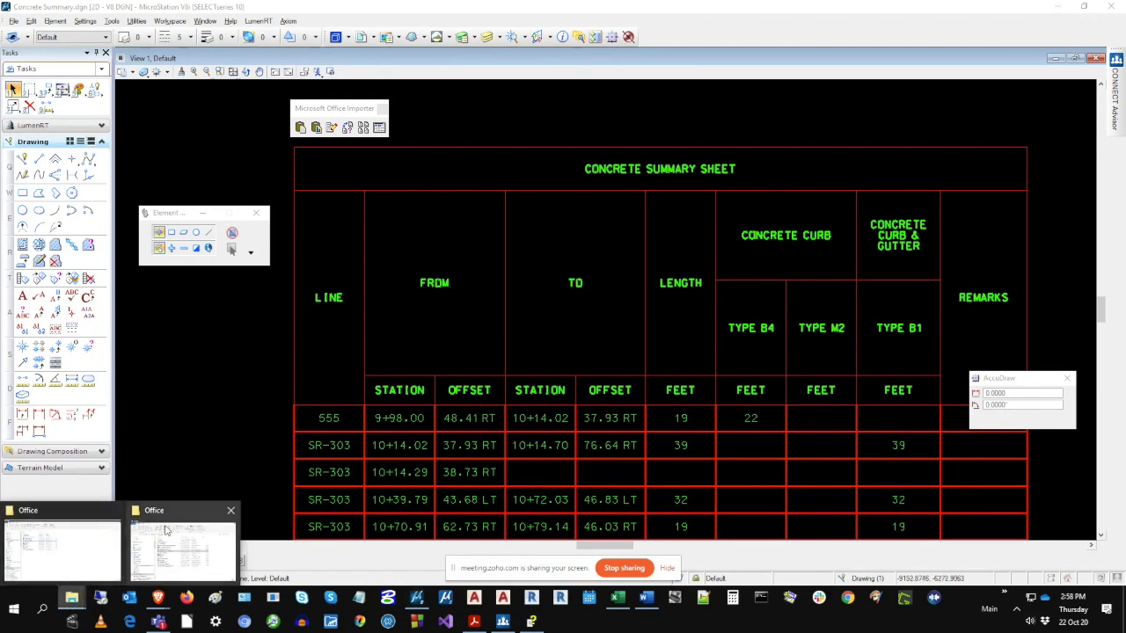
click(58, 527)
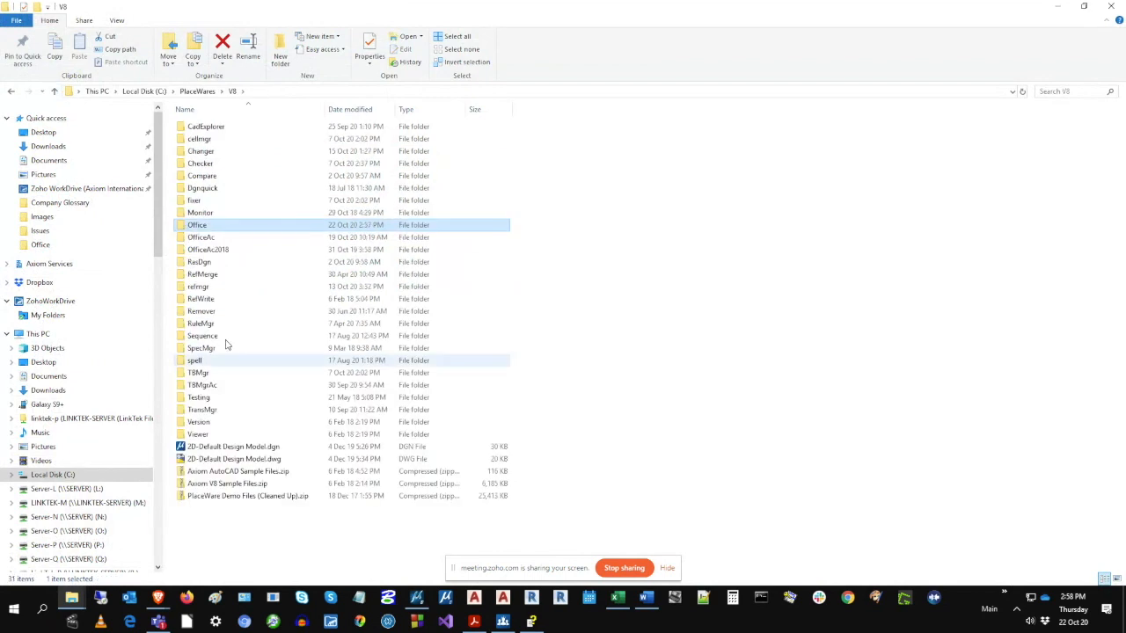
click(56, 92)
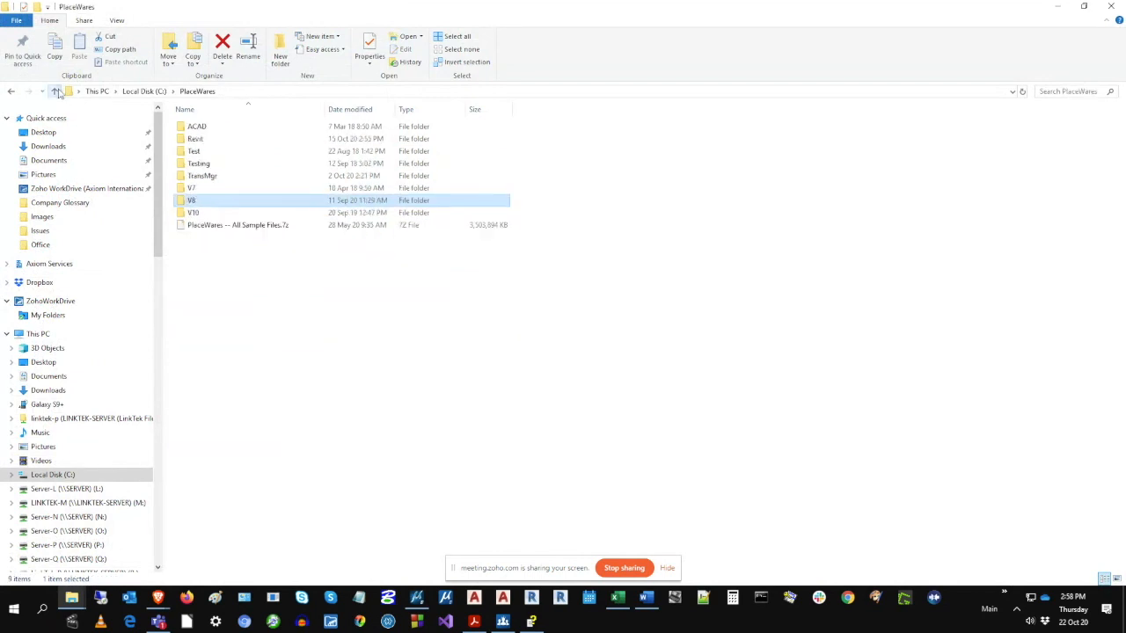
click(56, 92)
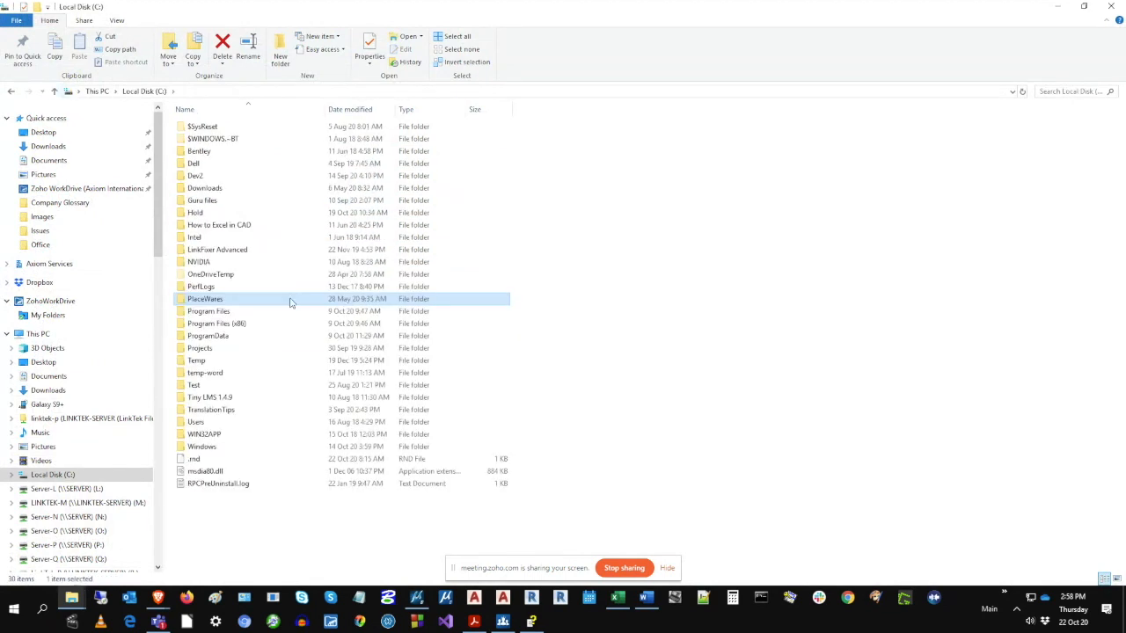
double_click(214, 338)
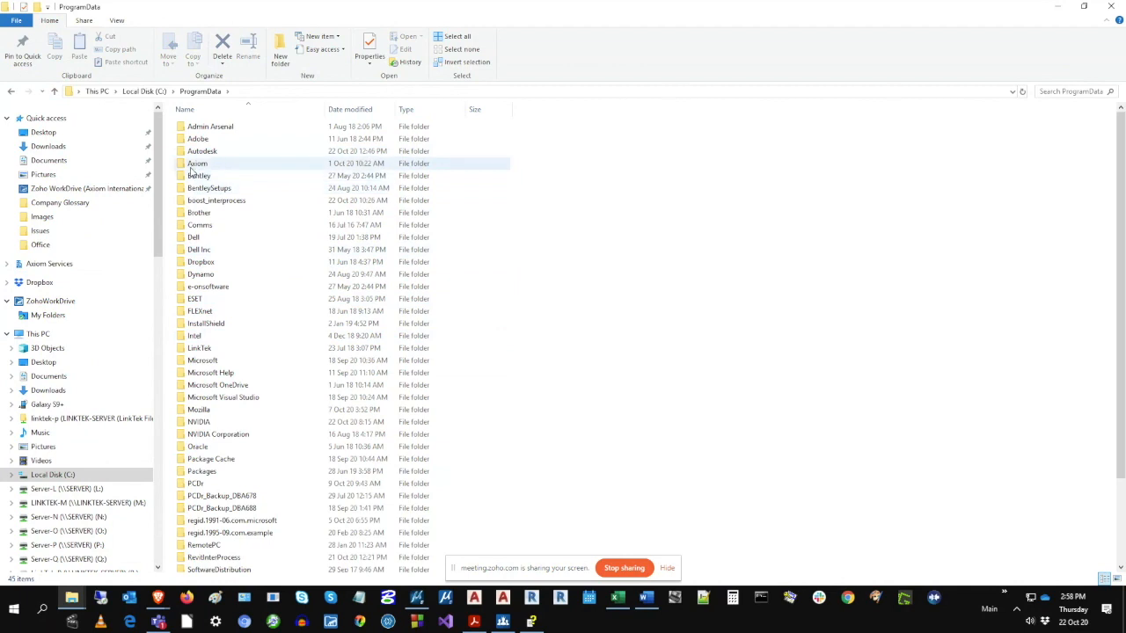
double_click(194, 165)
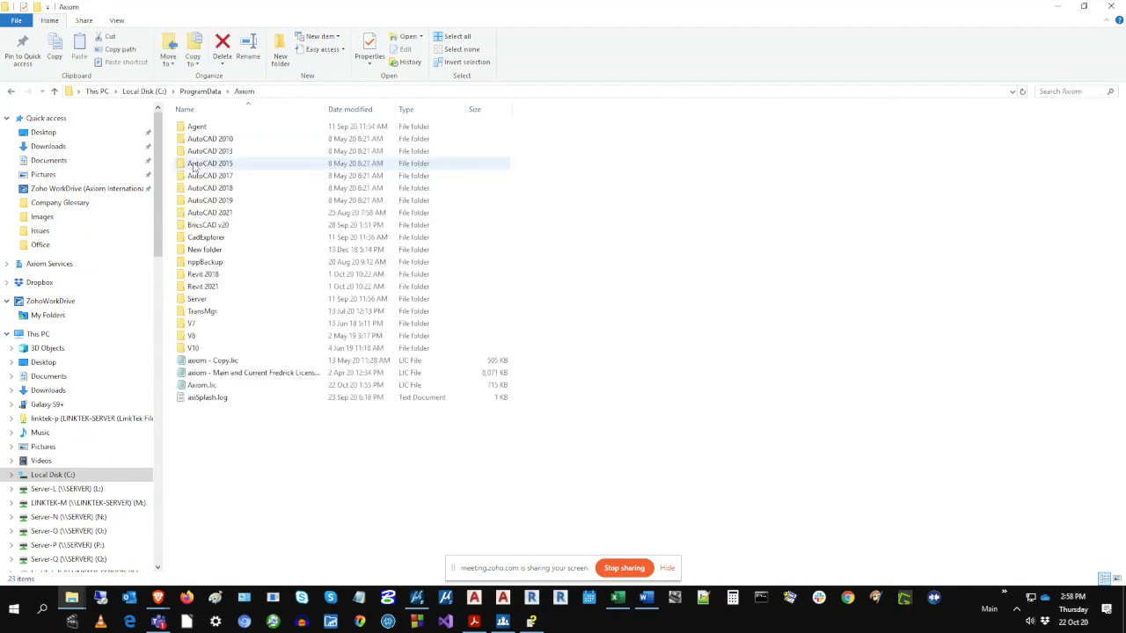
double_click(194, 336)
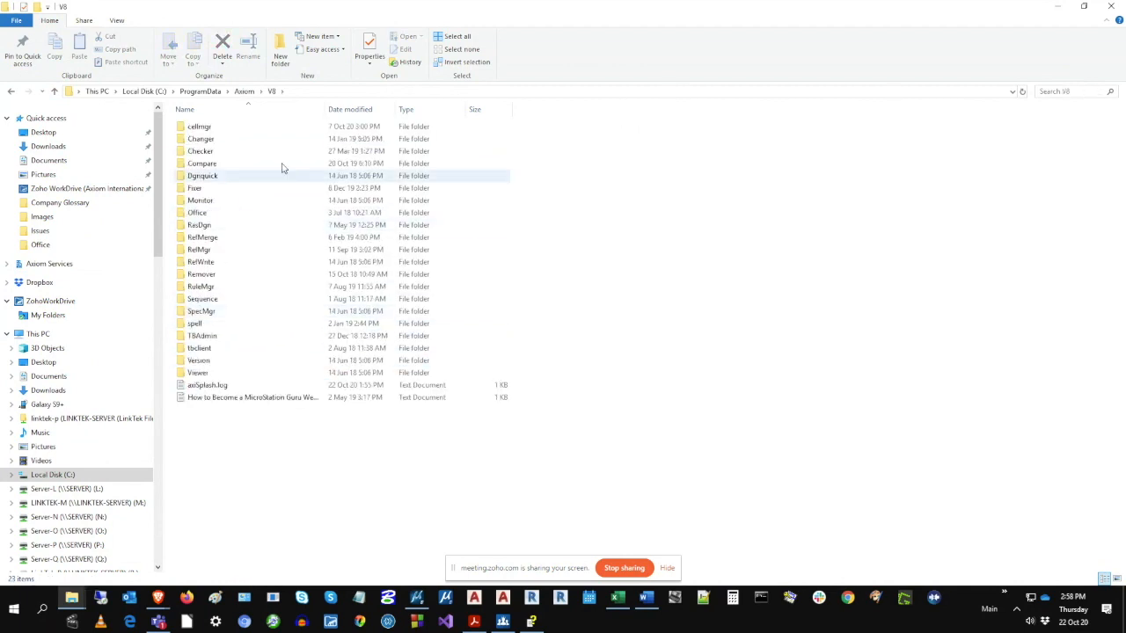
double_click(197, 212)
double_click(204, 127)
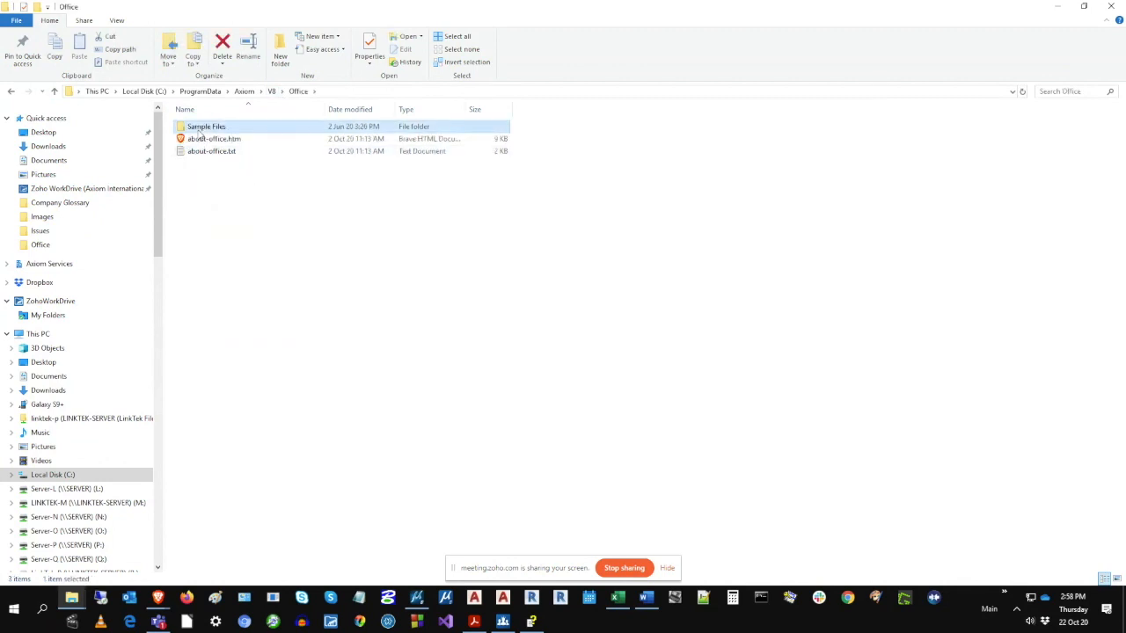
click(393, 92)
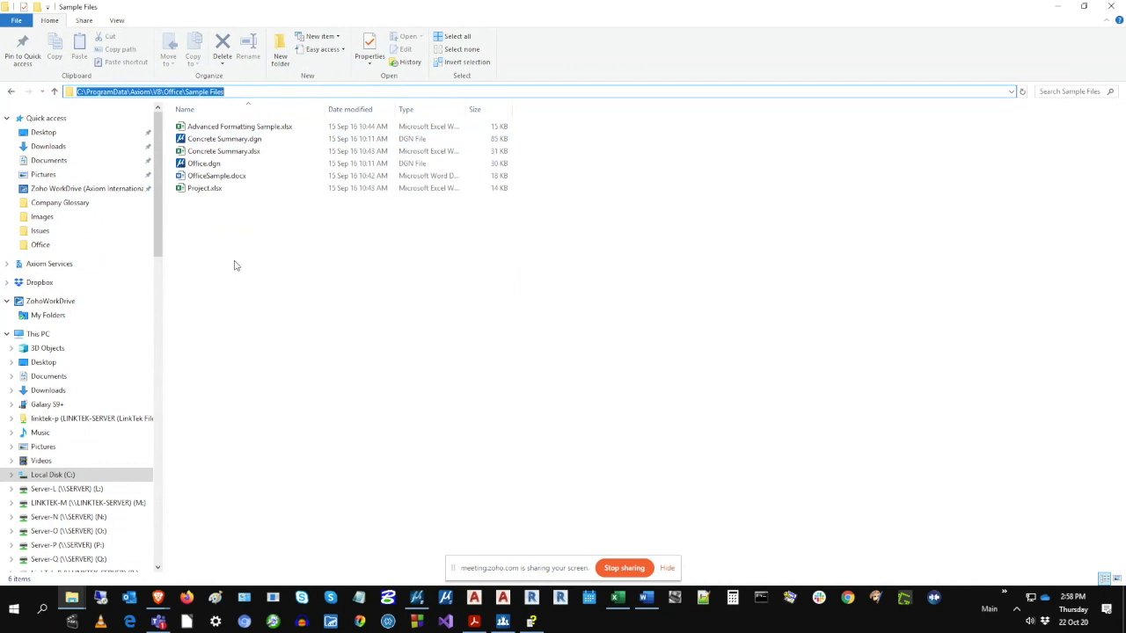
Examine the V10 Office Sample Files folder within ProgramData\Axiom and return to the Axiom folder.
click(54, 92)
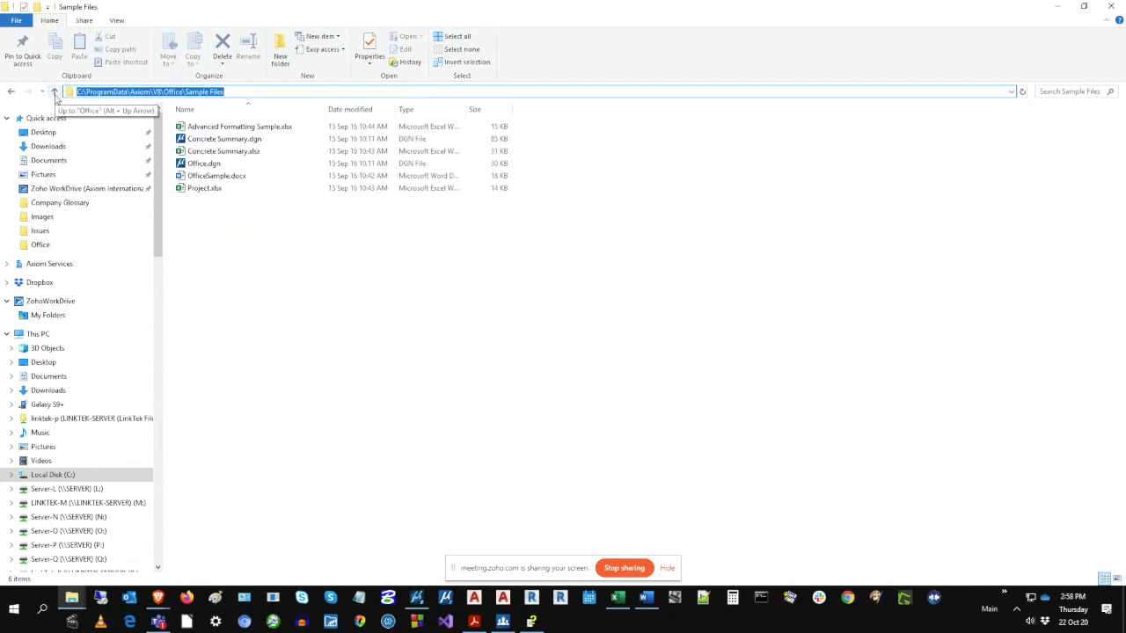
click(54, 91)
click(54, 92)
double_click(191, 348)
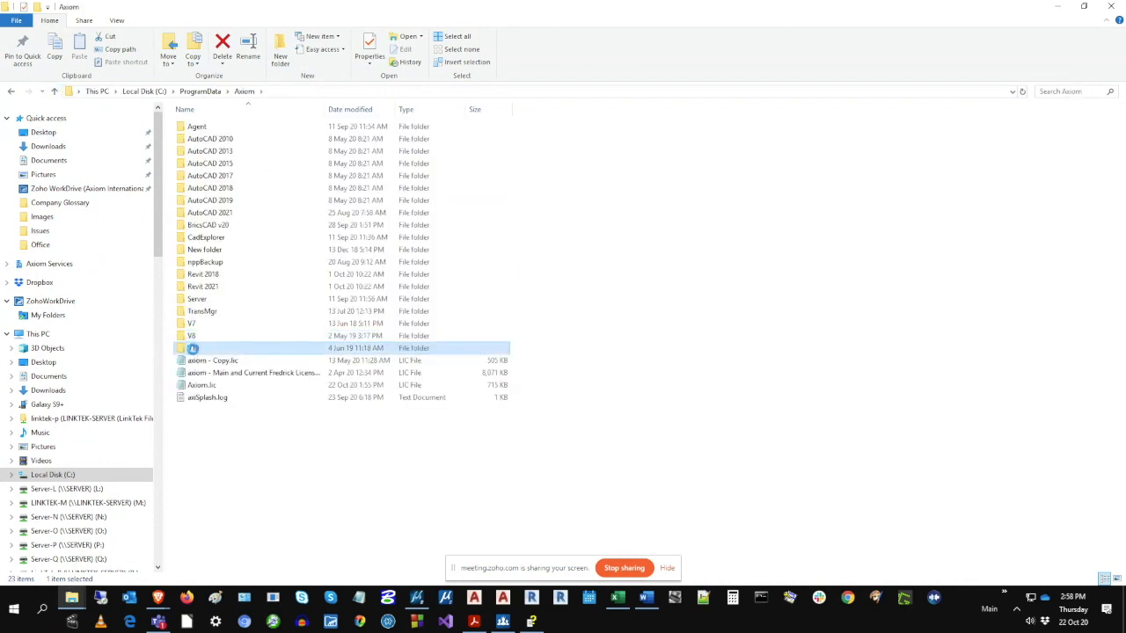
double_click(195, 189)
double_click(191, 127)
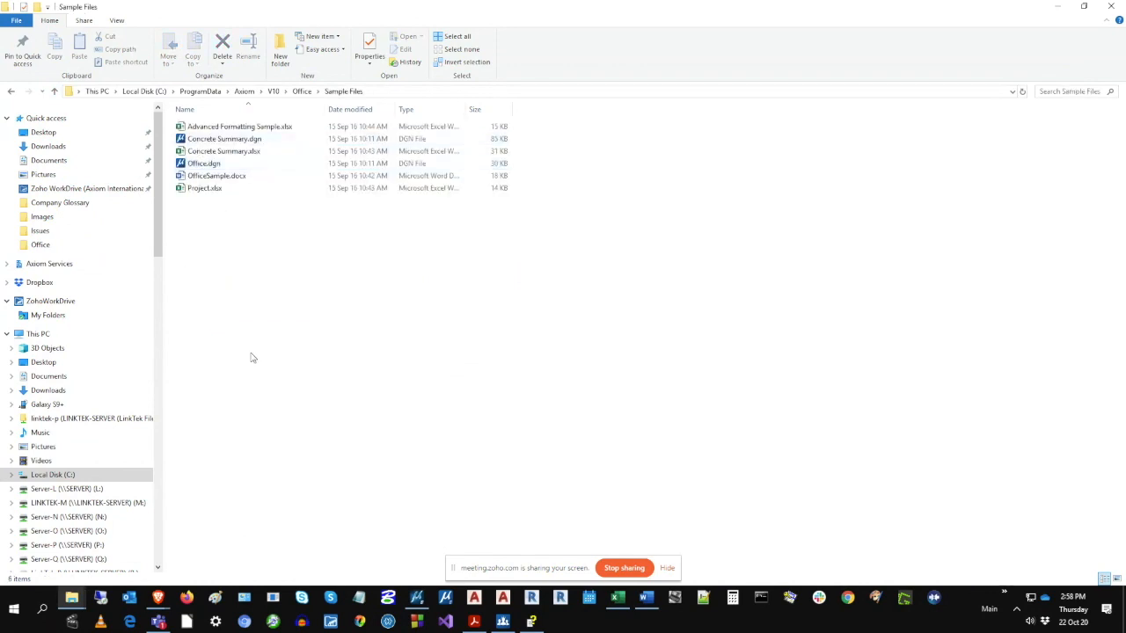
click(54, 91)
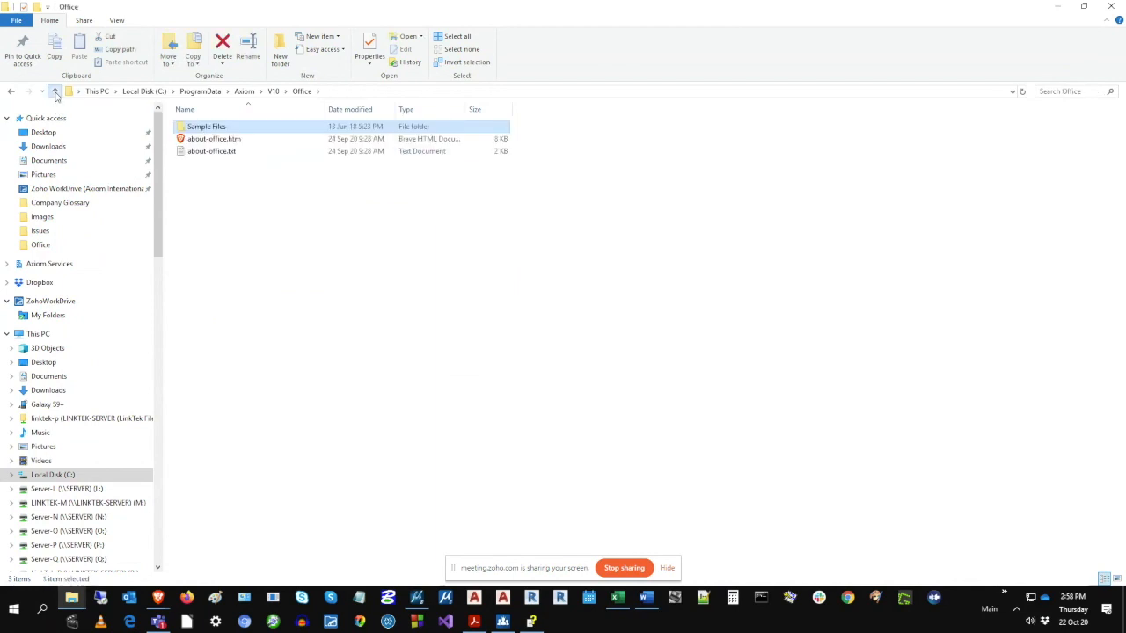
click(55, 91)
click(54, 91)
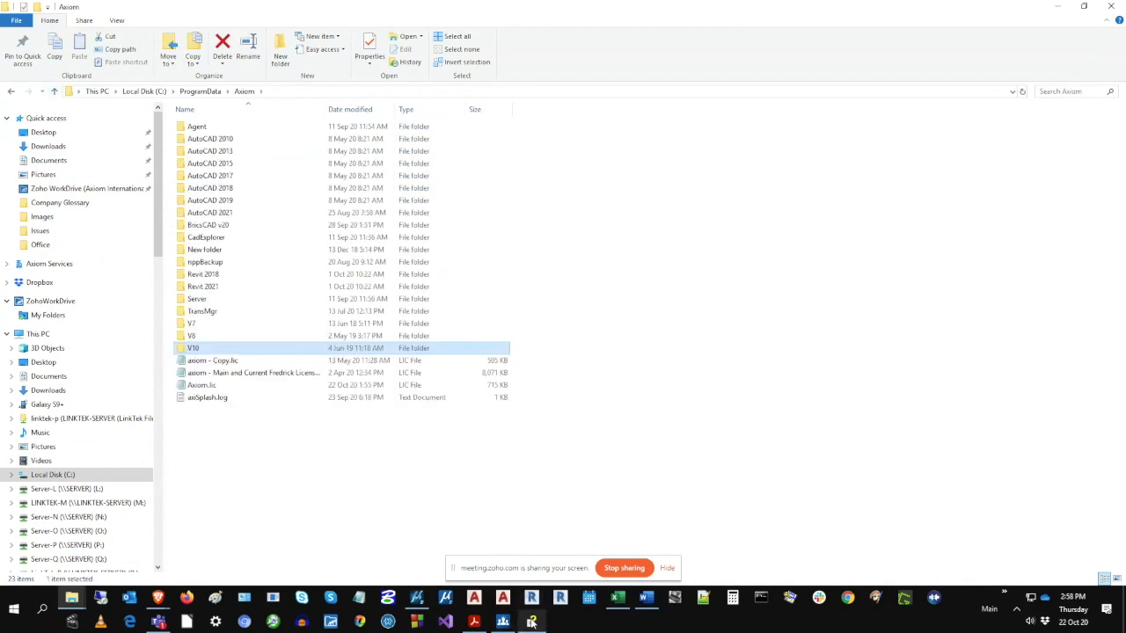
Switch back to MicroStation and open the Office Importer User's Guide at Chapter 4 — Quick Start.
click(416, 599)
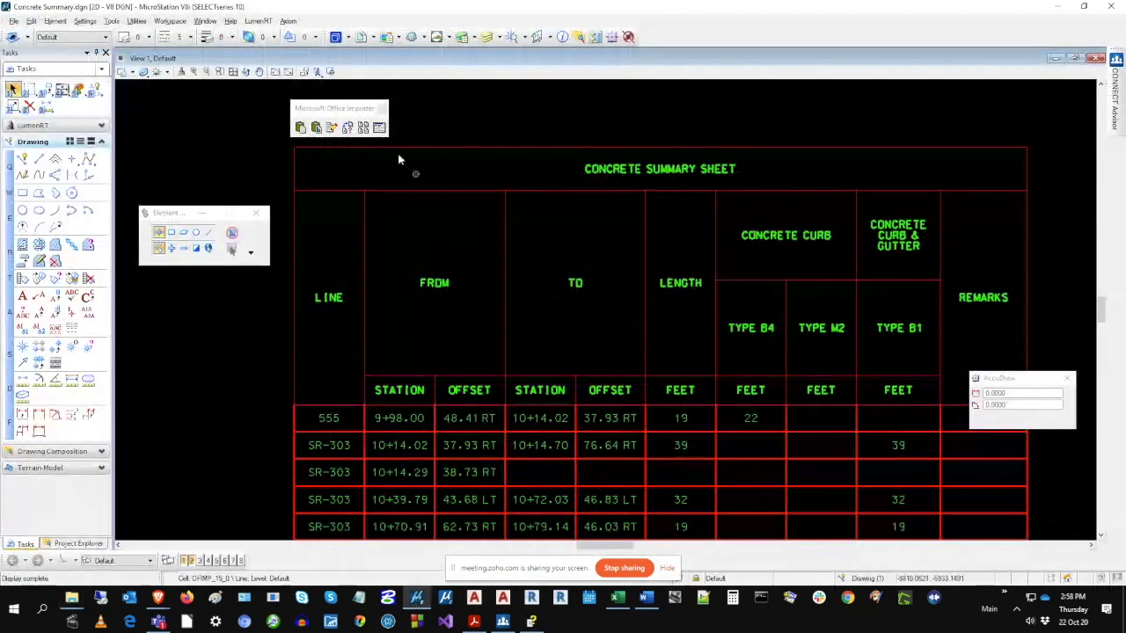
click(379, 128)
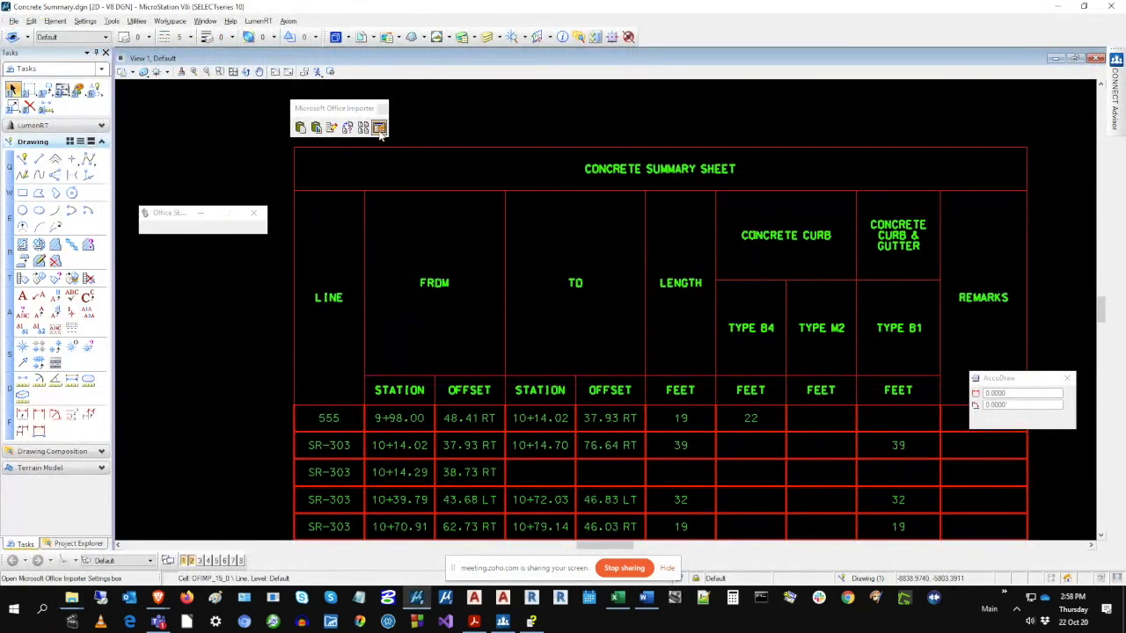
click(300, 279)
click(310, 291)
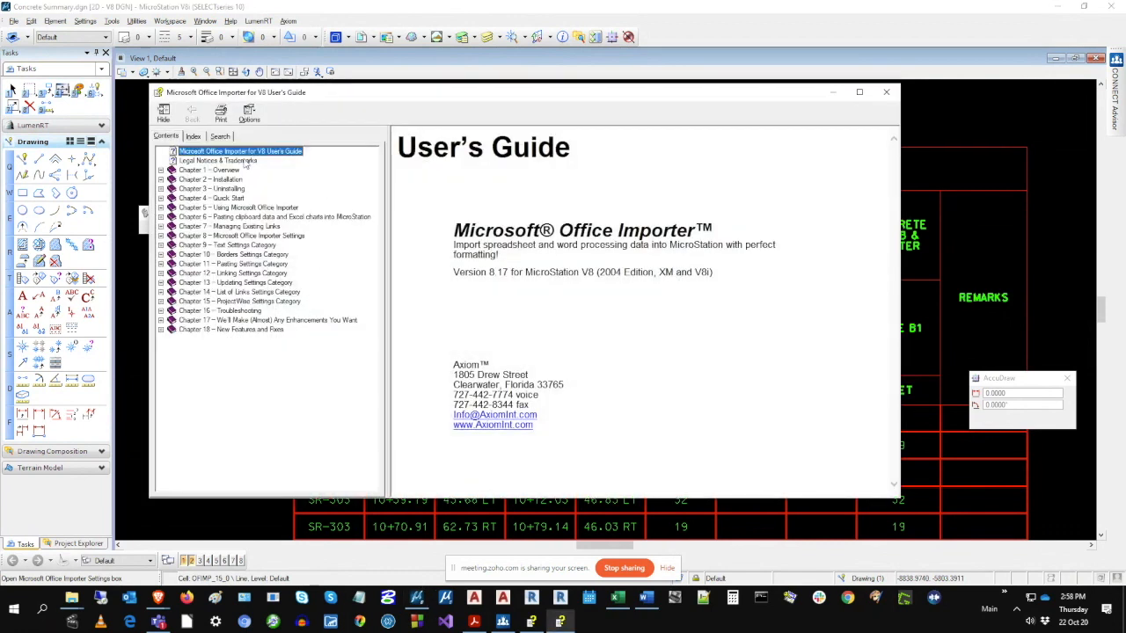
click(217, 198)
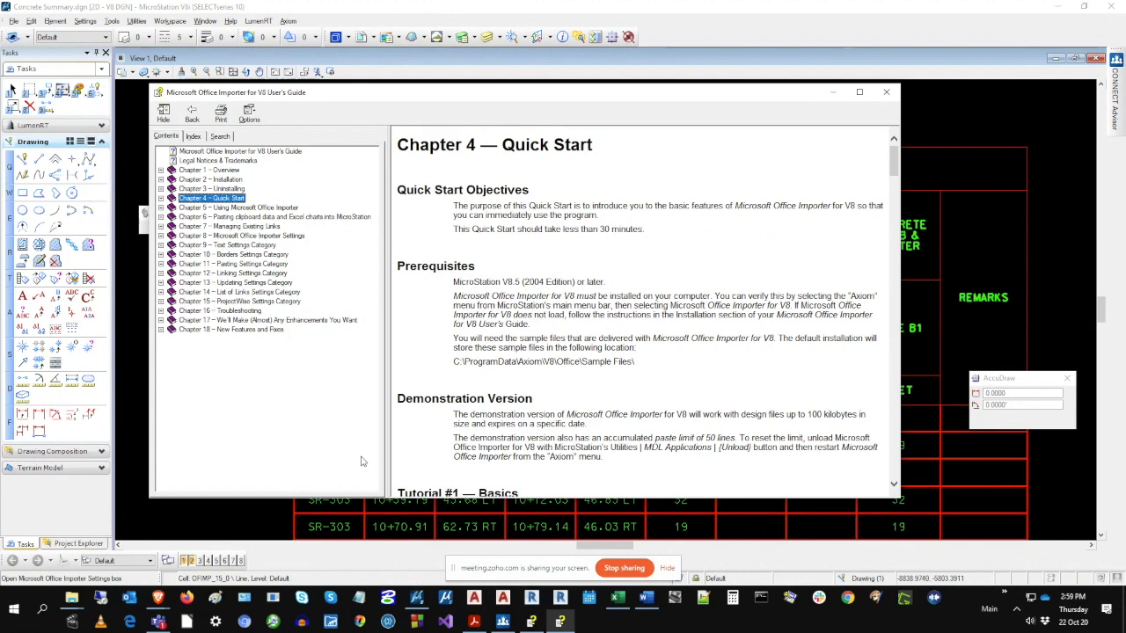
Switch to File Explorer and browse to the V8 Office Importer program folder, C:\Program Files (x86)\Axiom\V8\Office.
mouse_move(73, 598)
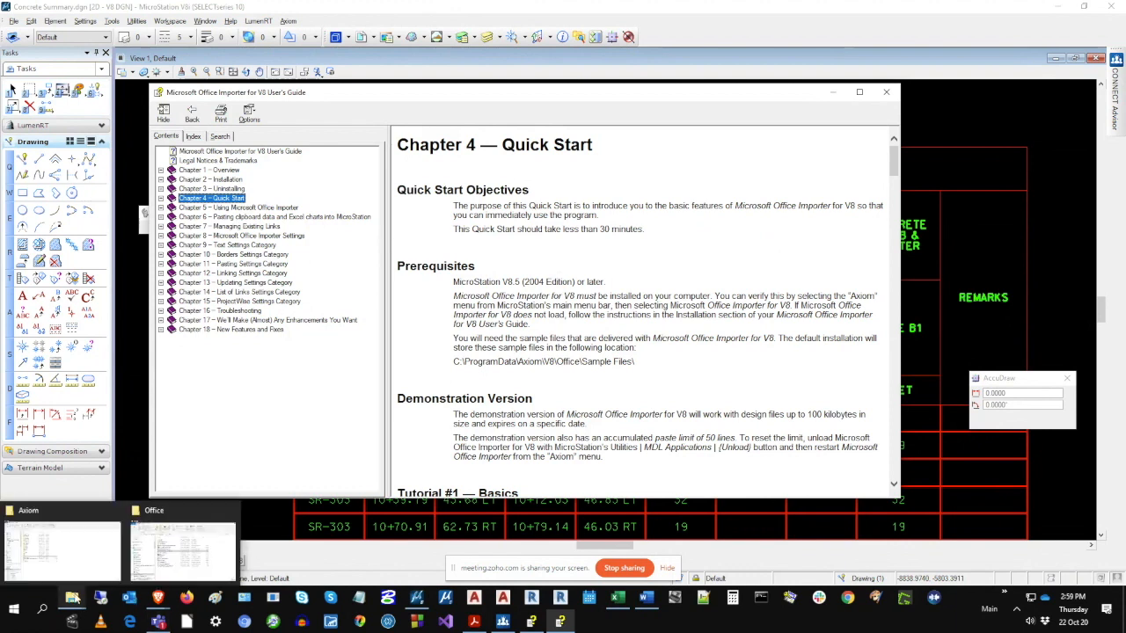
click(183, 549)
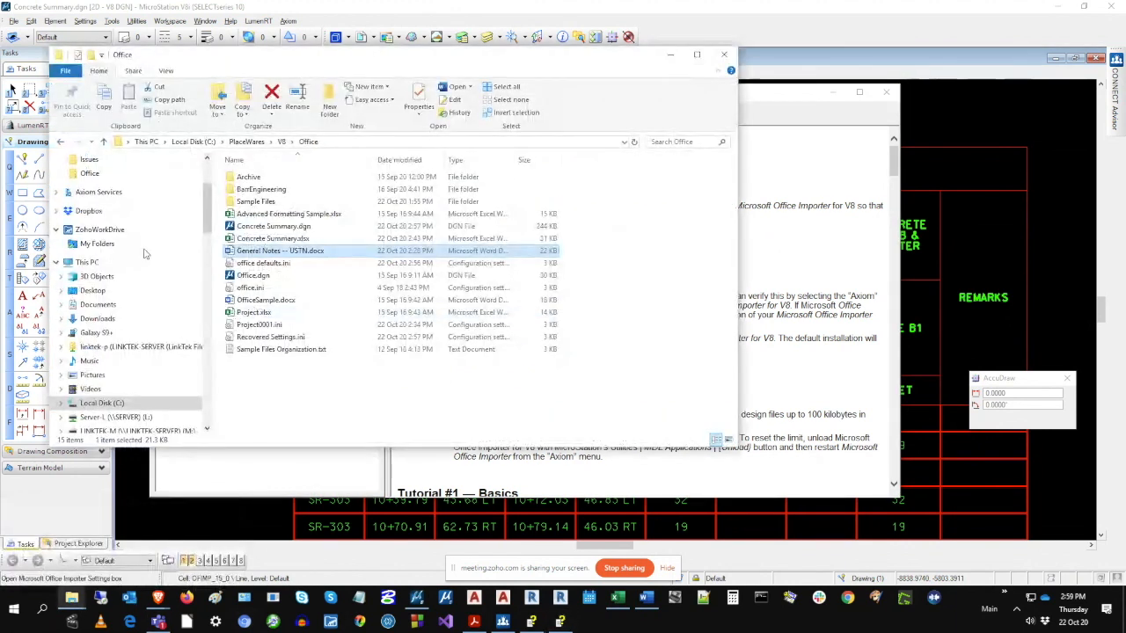
click(103, 141)
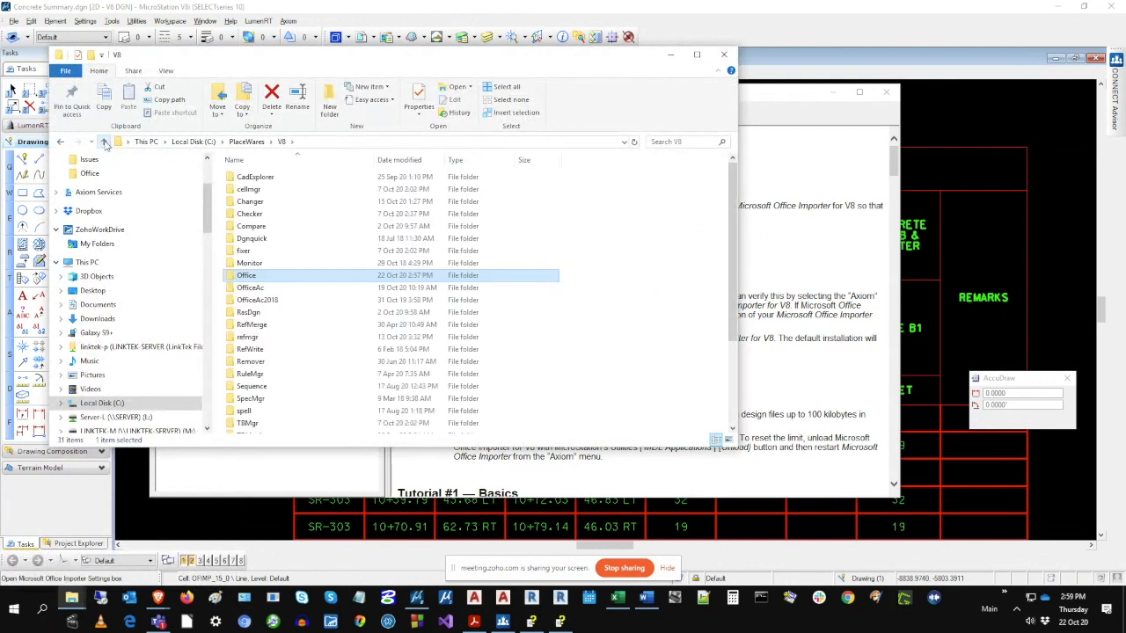
click(104, 141)
click(104, 141)
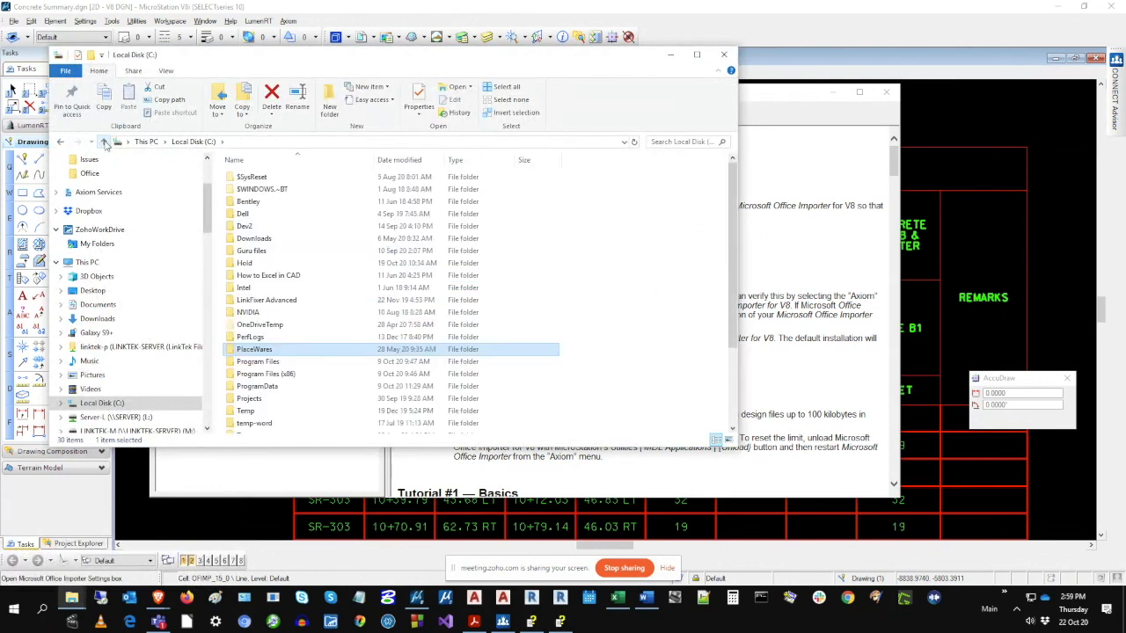
click(104, 141)
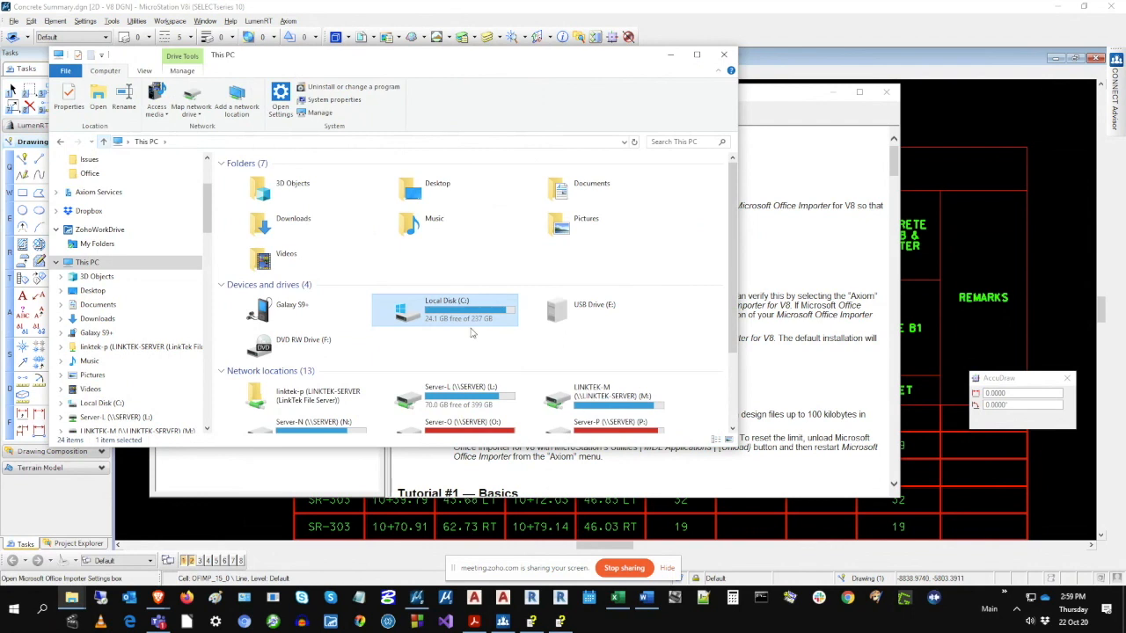
double_click(463, 308)
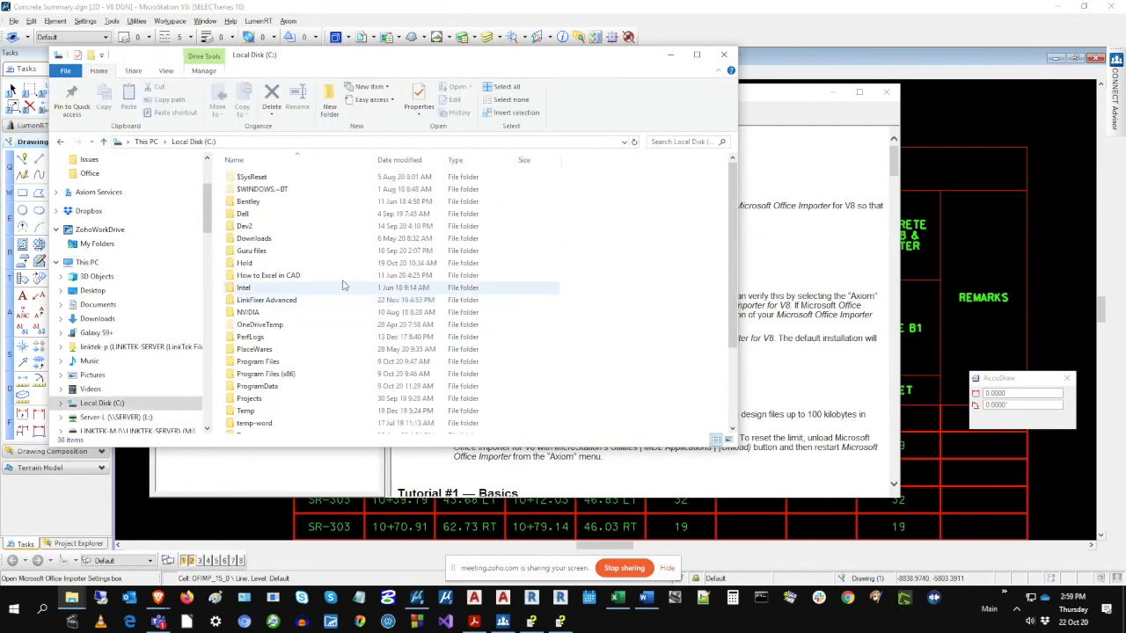
double_click(263, 374)
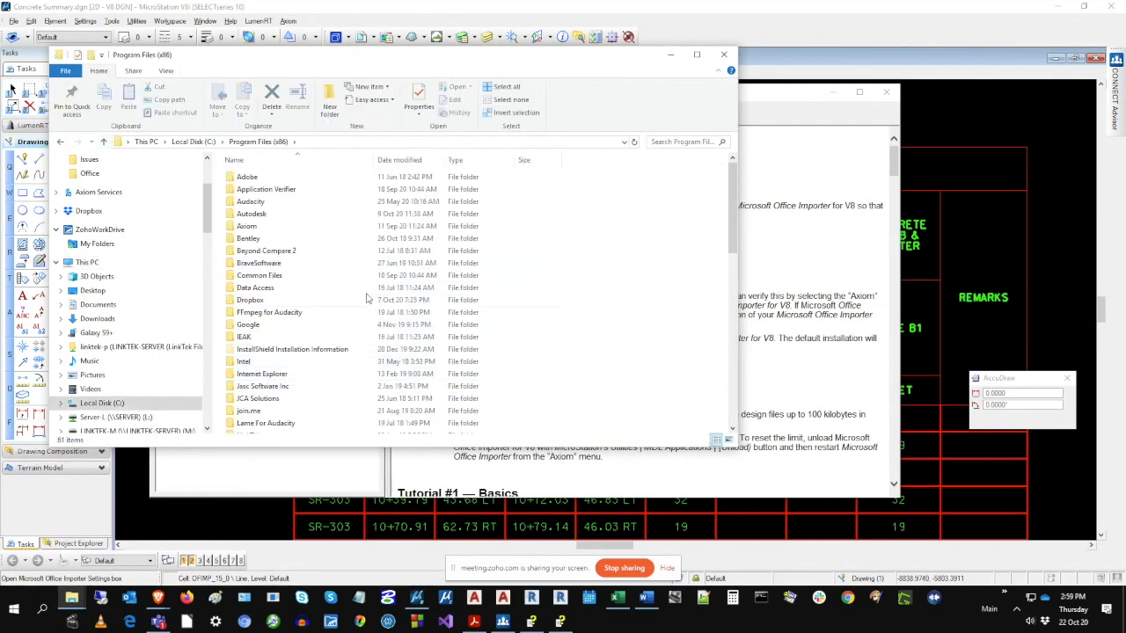
double_click(295, 226)
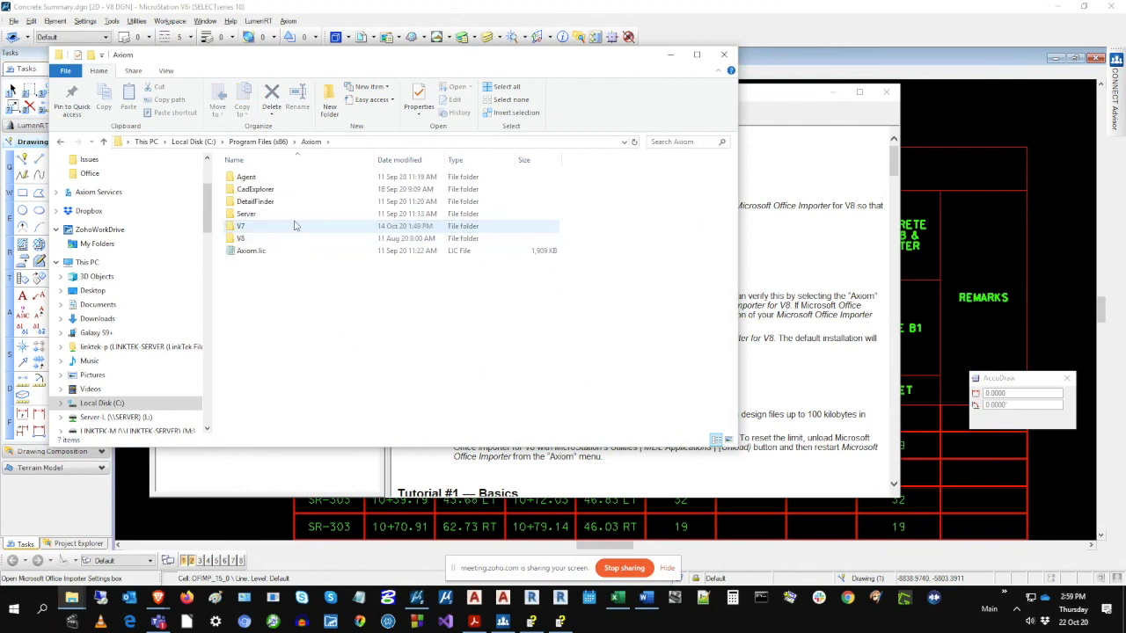
double_click(255, 238)
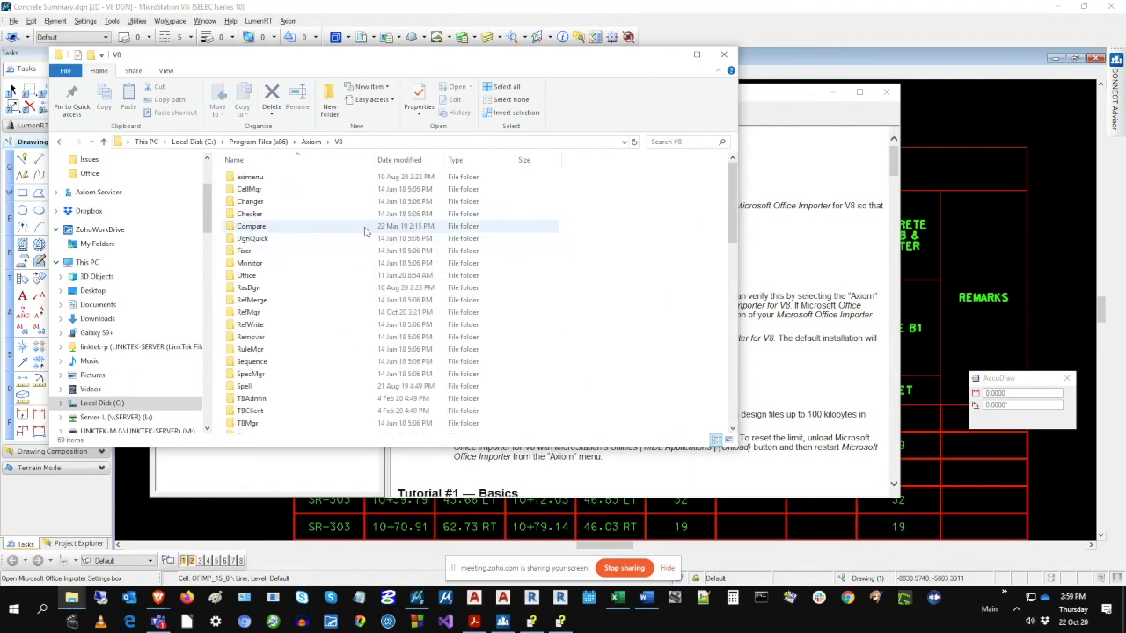
double_click(246, 275)
Point out the documentation files in the V8 Office folder by selecting Office.chm, Quick Start.pdf and OfficeV8.pdf one after another.
click(263, 252)
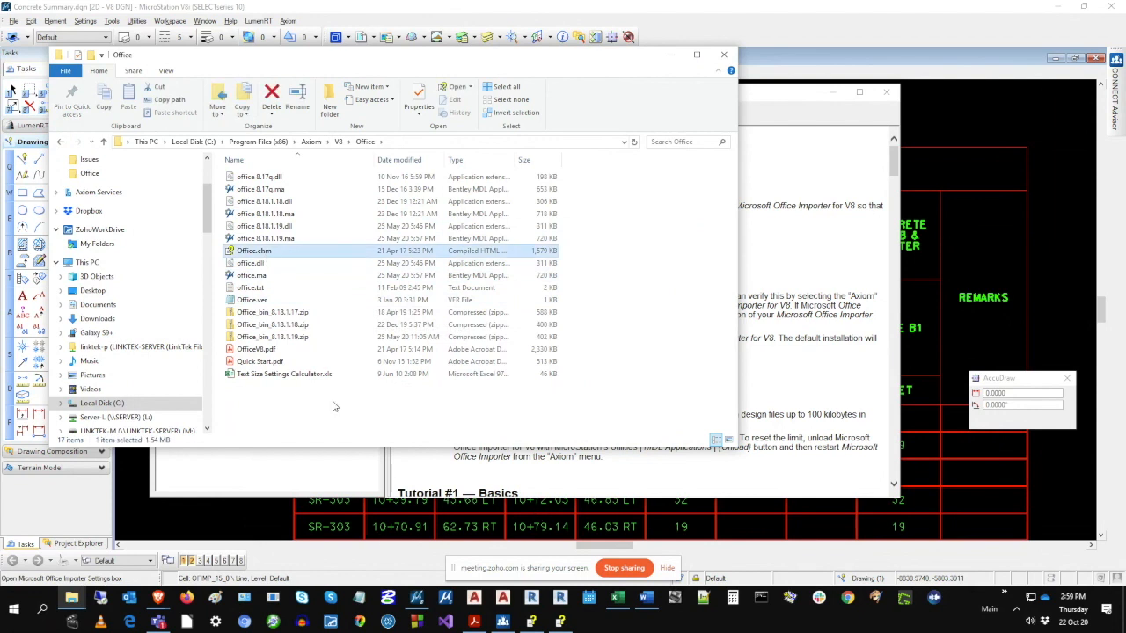
click(268, 362)
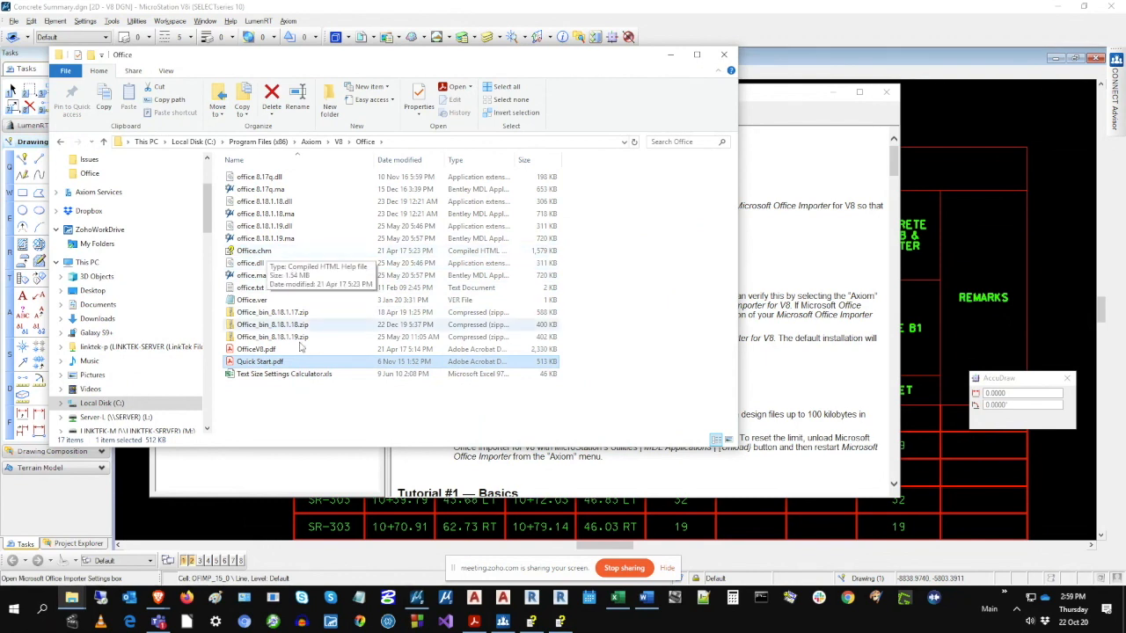
click(266, 350)
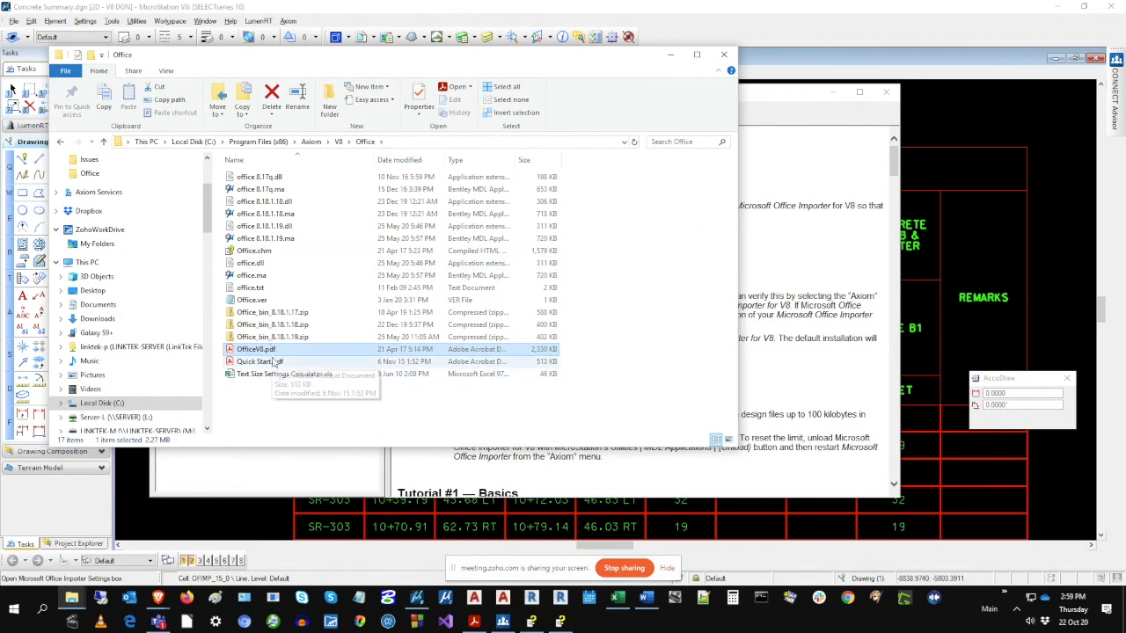
Browse to C:\Program Files\Axiom\V10\Office and point out officev10.pdf and Office.chm by selecting each in turn.
click(106, 142)
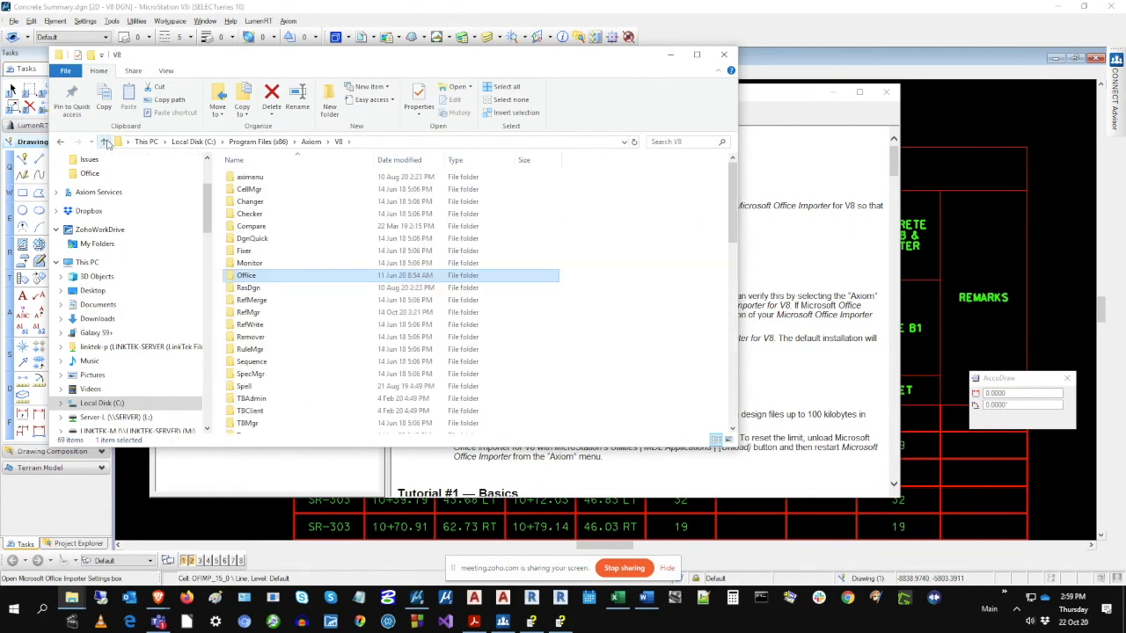
click(106, 141)
click(106, 141)
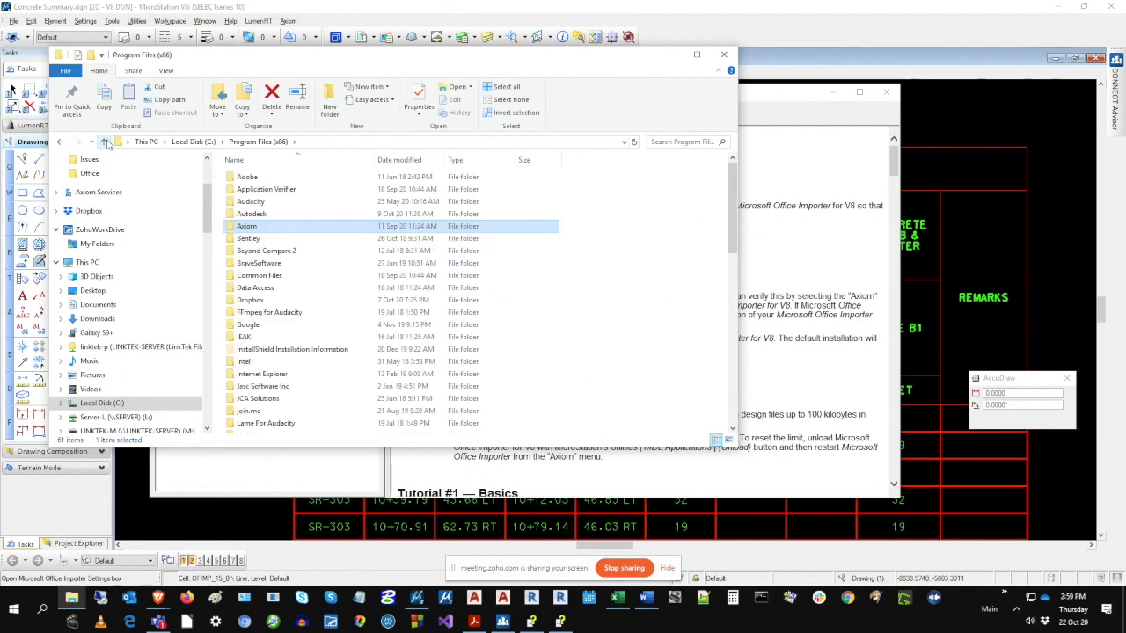
click(105, 141)
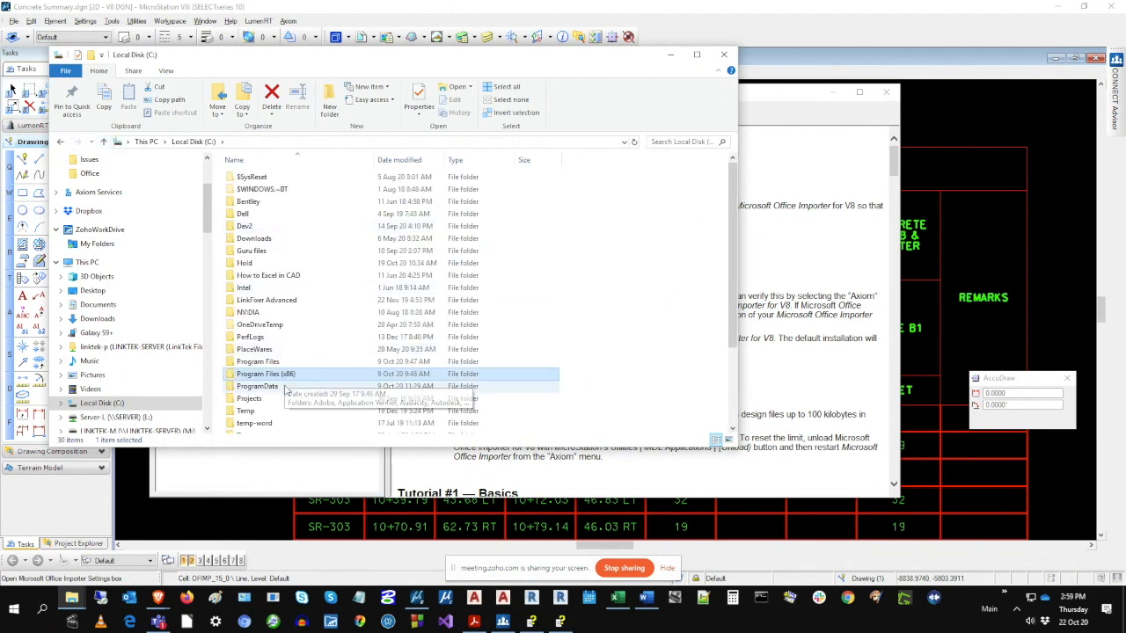
double_click(264, 364)
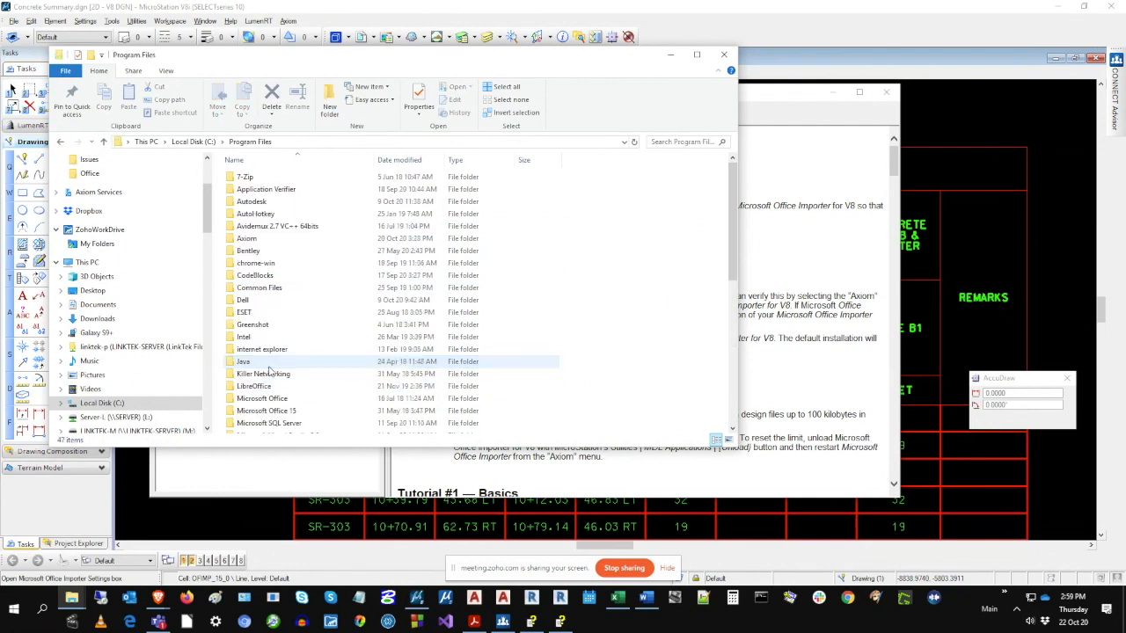
double_click(253, 239)
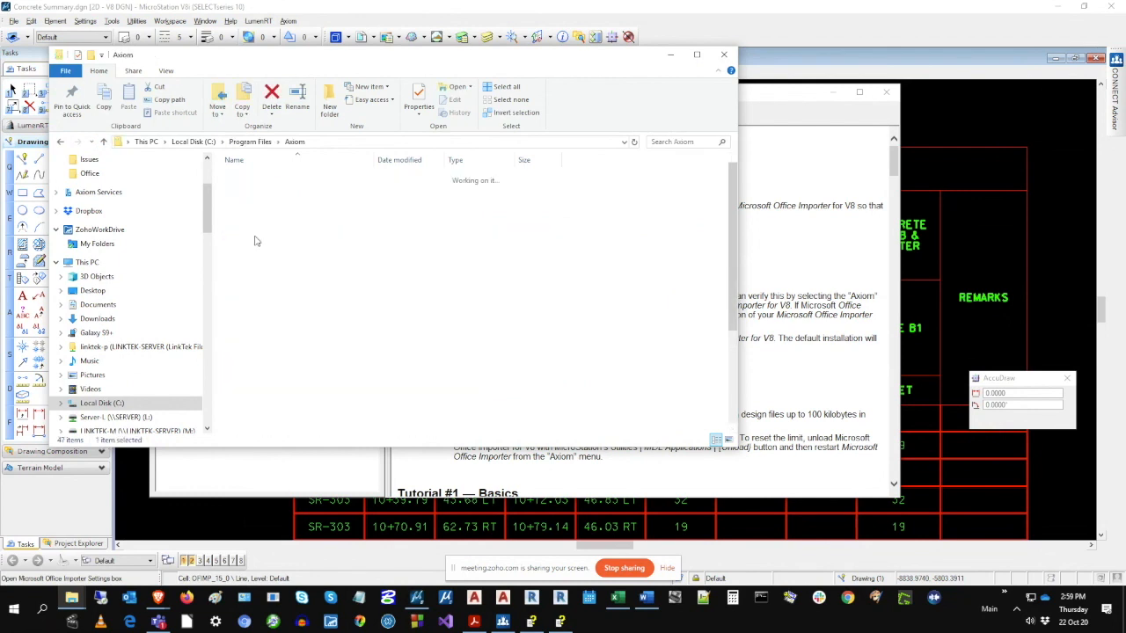
click(241, 313)
double_click(242, 313)
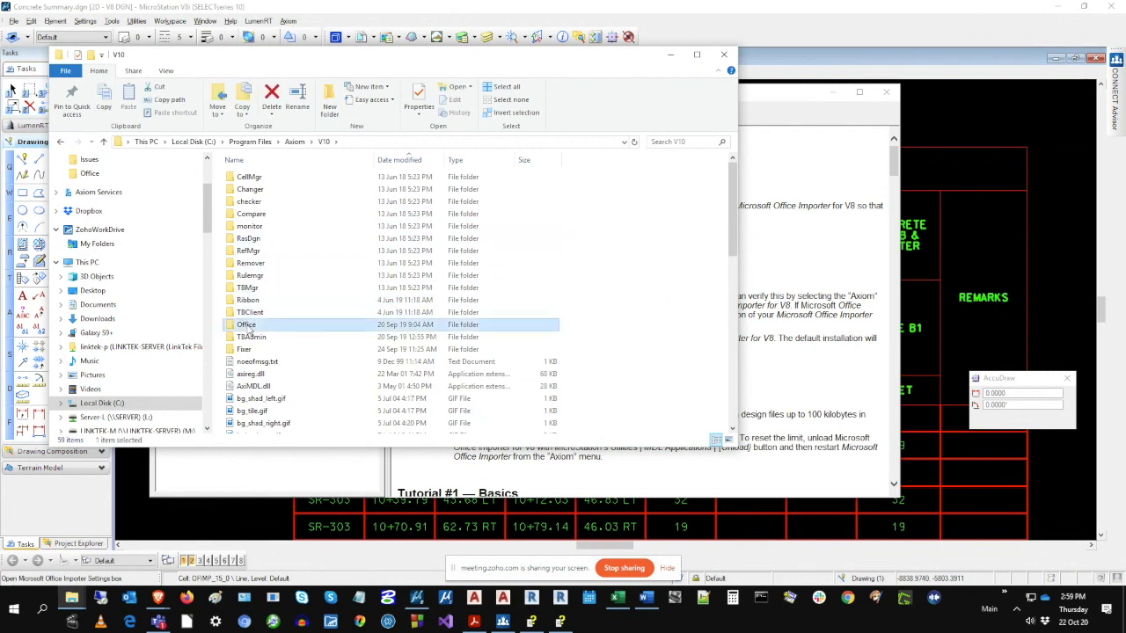
double_click(247, 324)
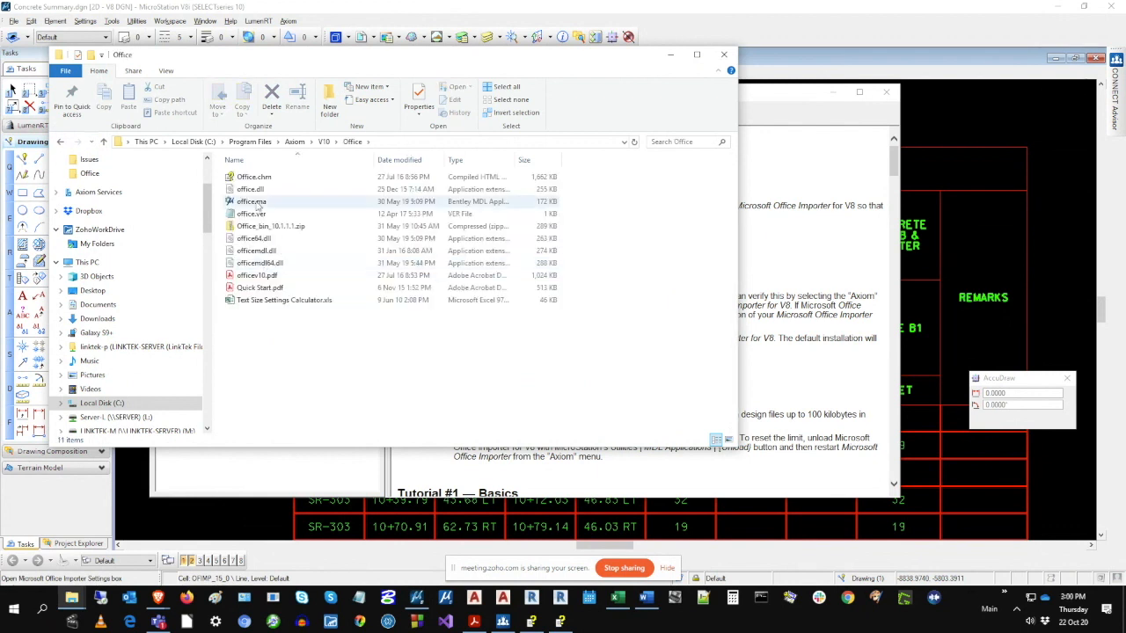
click(257, 275)
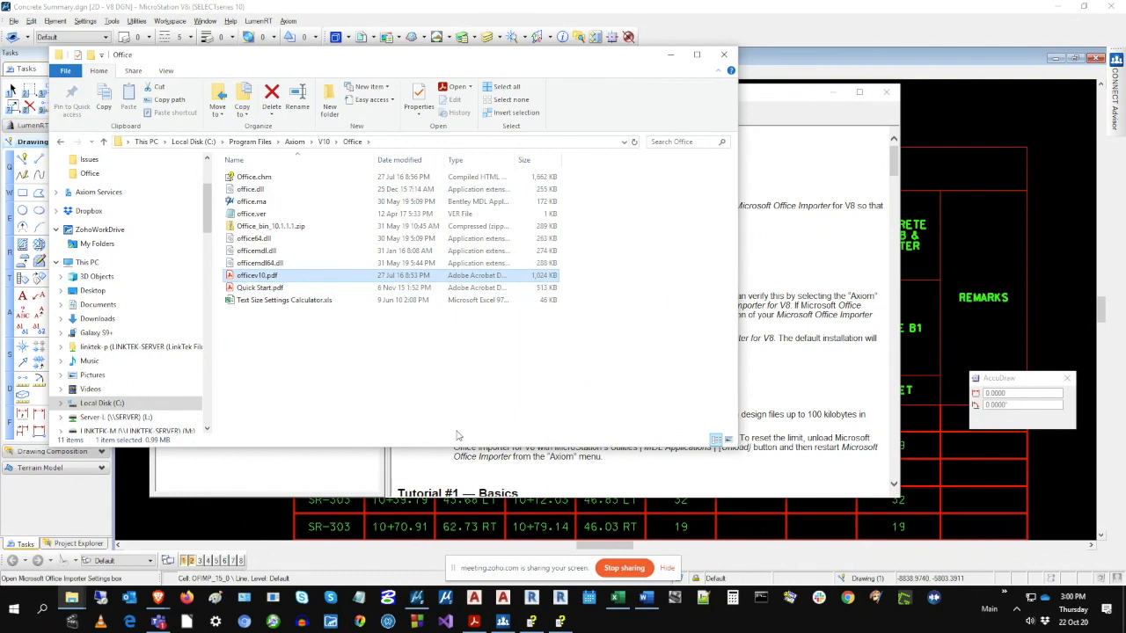
click(262, 180)
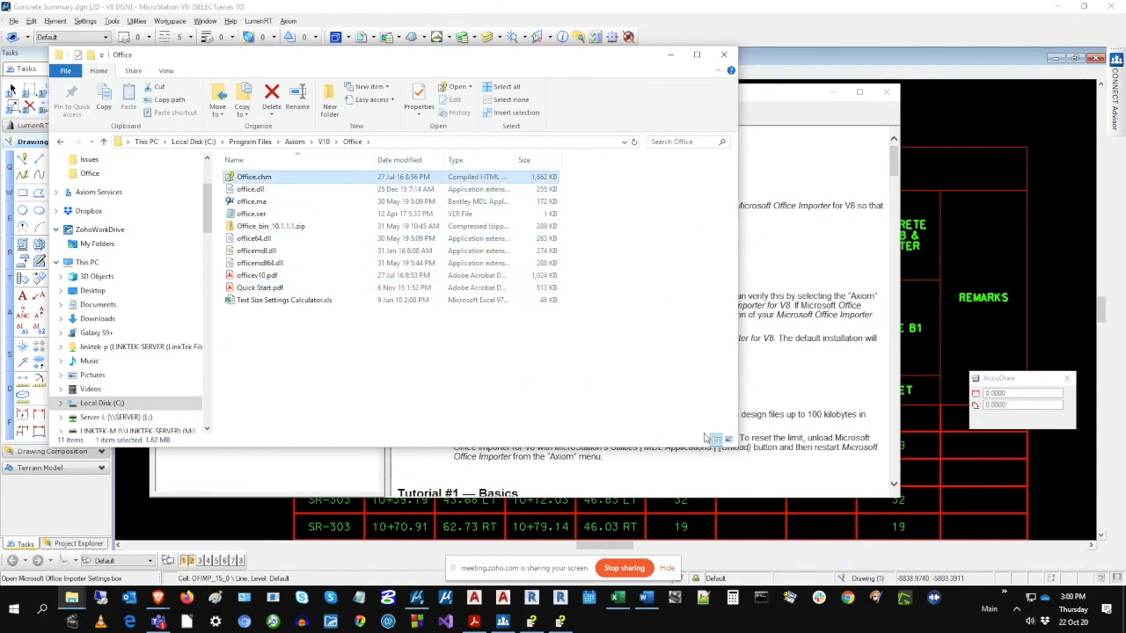
Close the Microsoft Office Importer User's Guide and the File Explorer window to return to the importer settings in MicroStation.
click(845, 382)
click(887, 92)
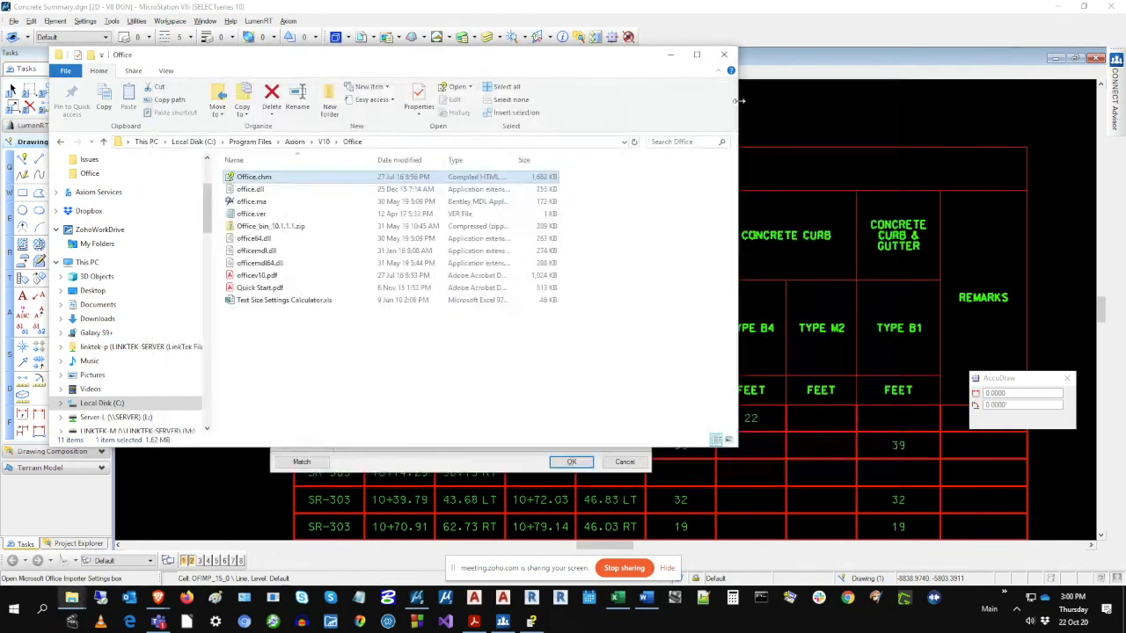
click(724, 55)
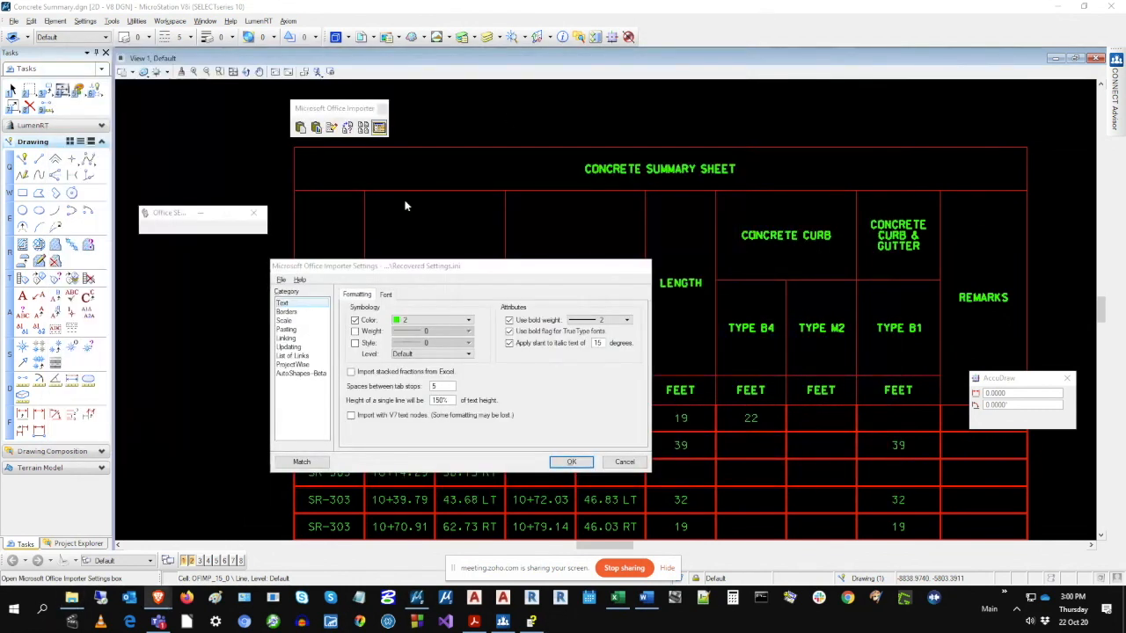
Open the Microsoft Office Importer about page in the browser from the settings dialog's help and highlight its version and license information.
click(299, 280)
click(13, 91)
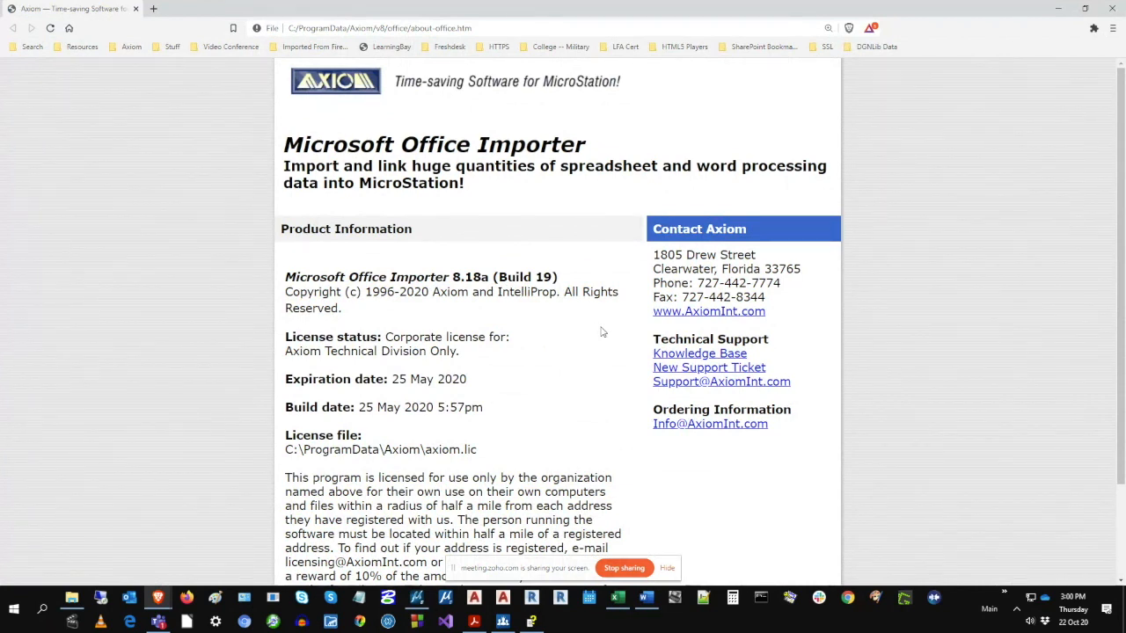
drag(283, 275, 487, 456)
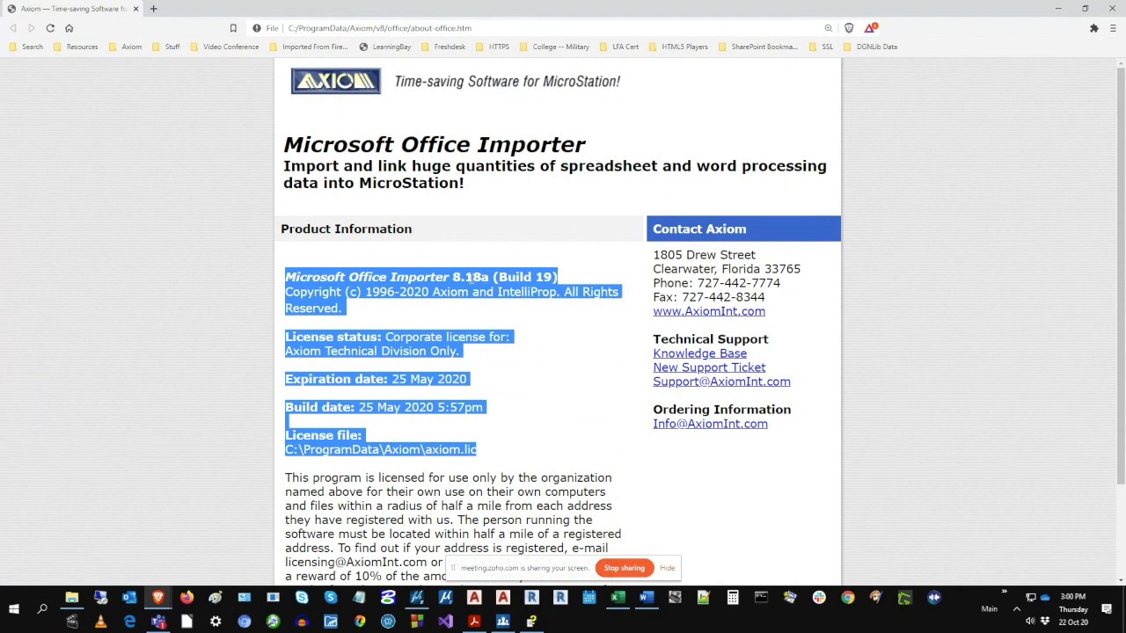
click(496, 349)
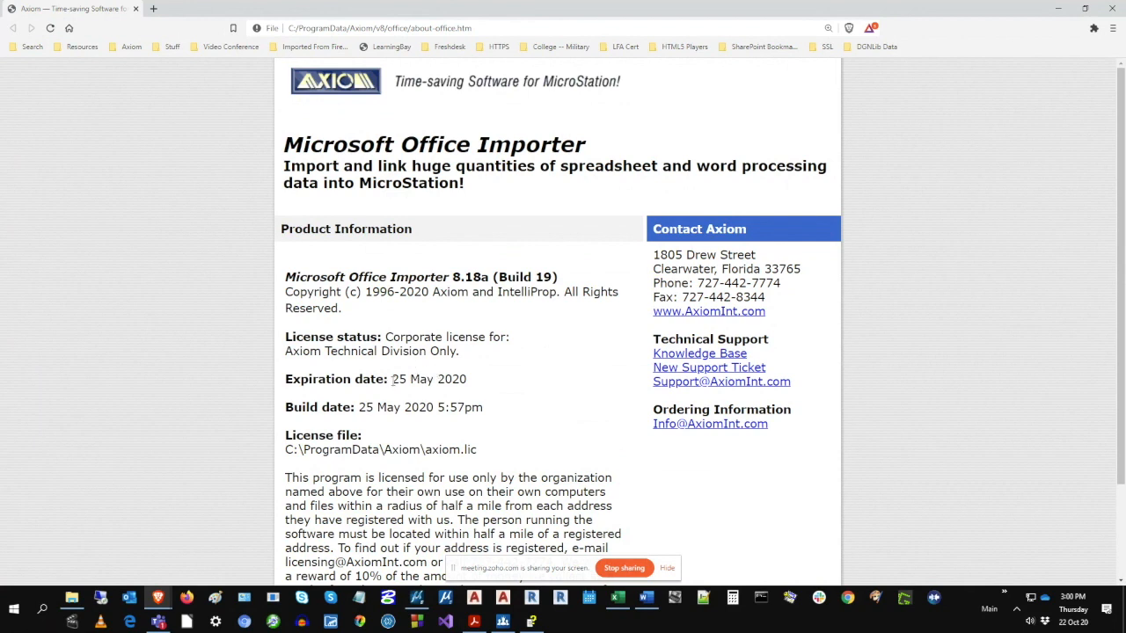
Highlight the expiration date, the build date and the license file path on the about page one after another.
drag(393, 379, 516, 376)
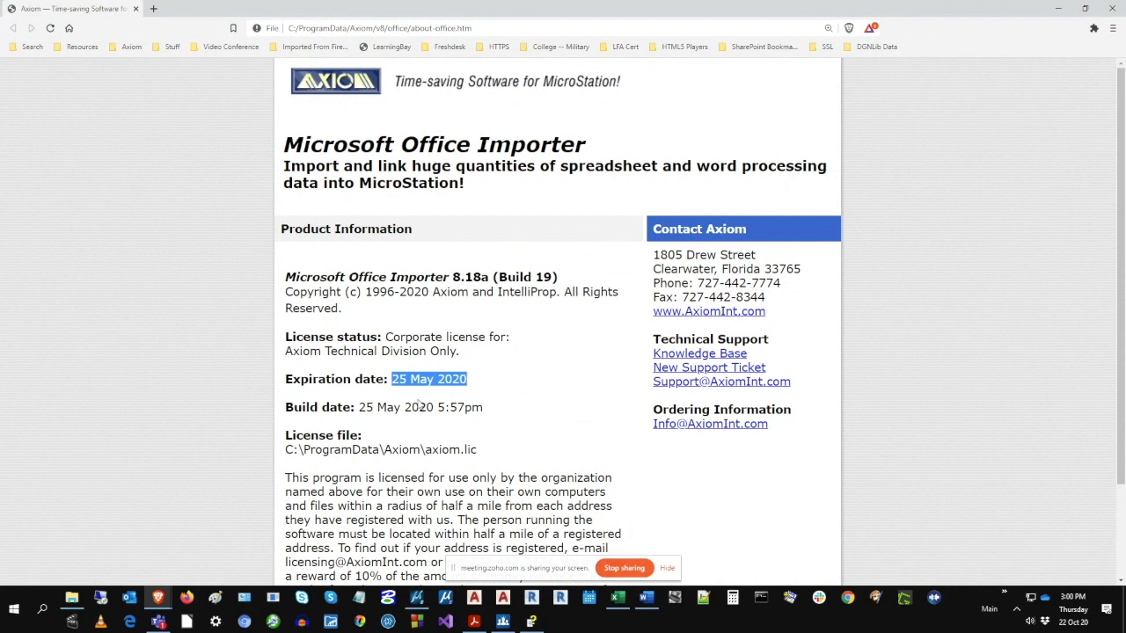
drag(359, 407, 507, 409)
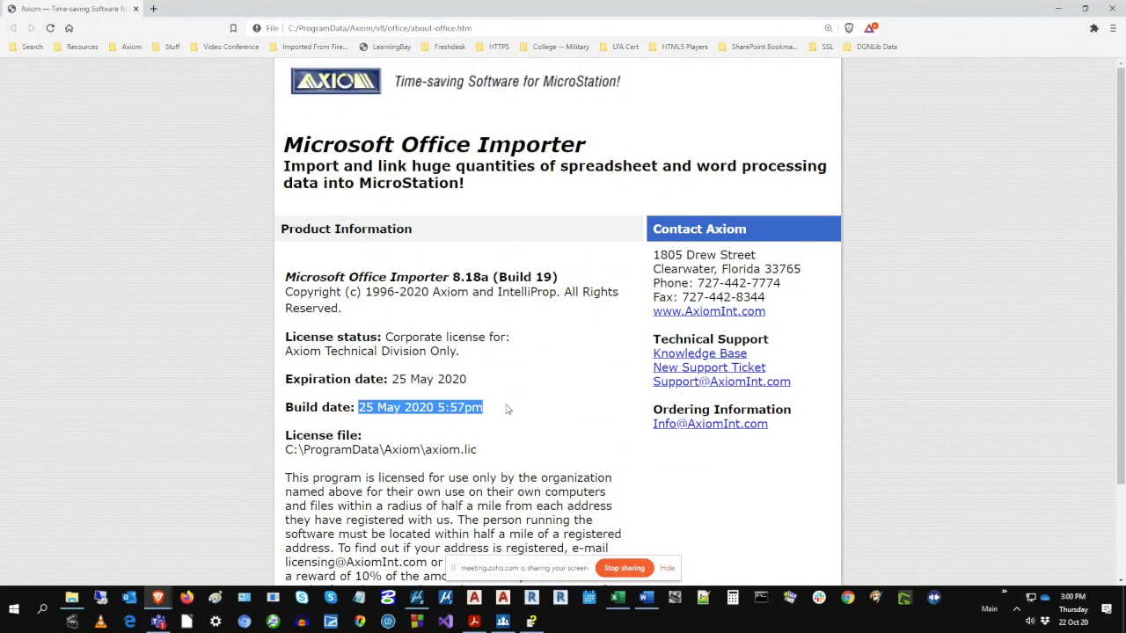
click(476, 449)
drag(476, 449, 323, 422)
click(564, 273)
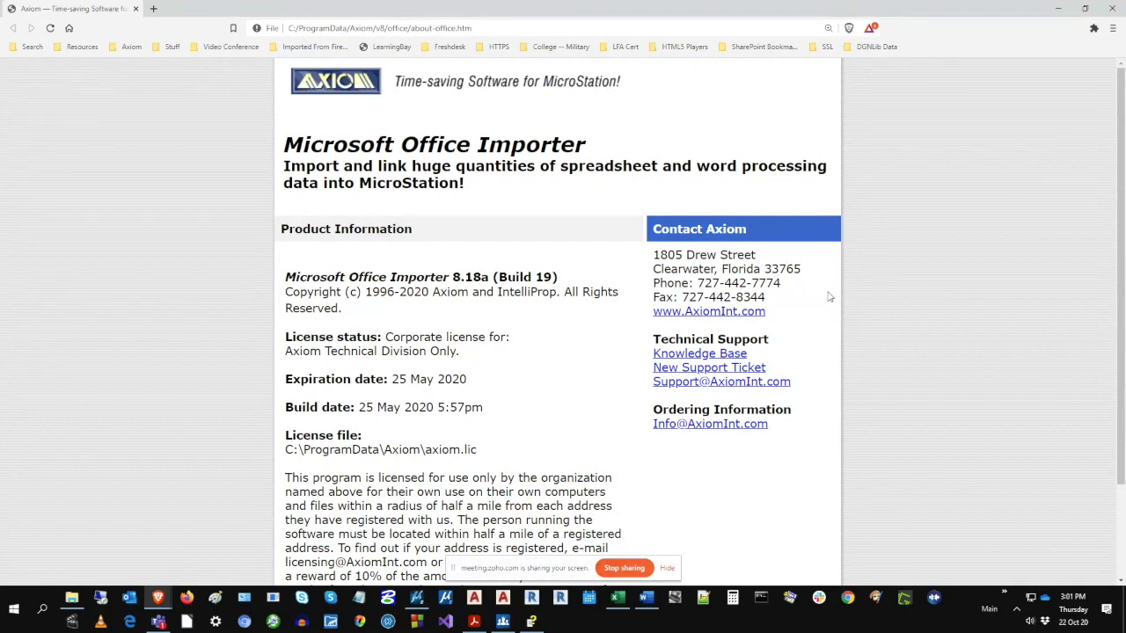
Highlight the phone number in the Contact Axiom section and look at the Technical Support links.
drag(699, 283, 810, 284)
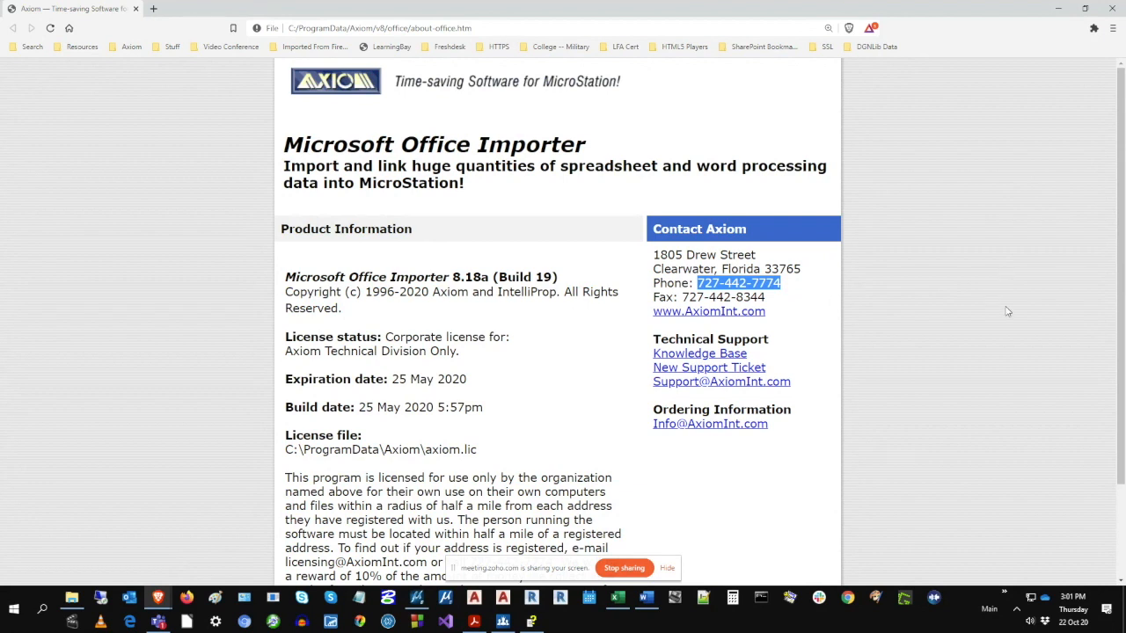
scroll(677, 219, down, 2)
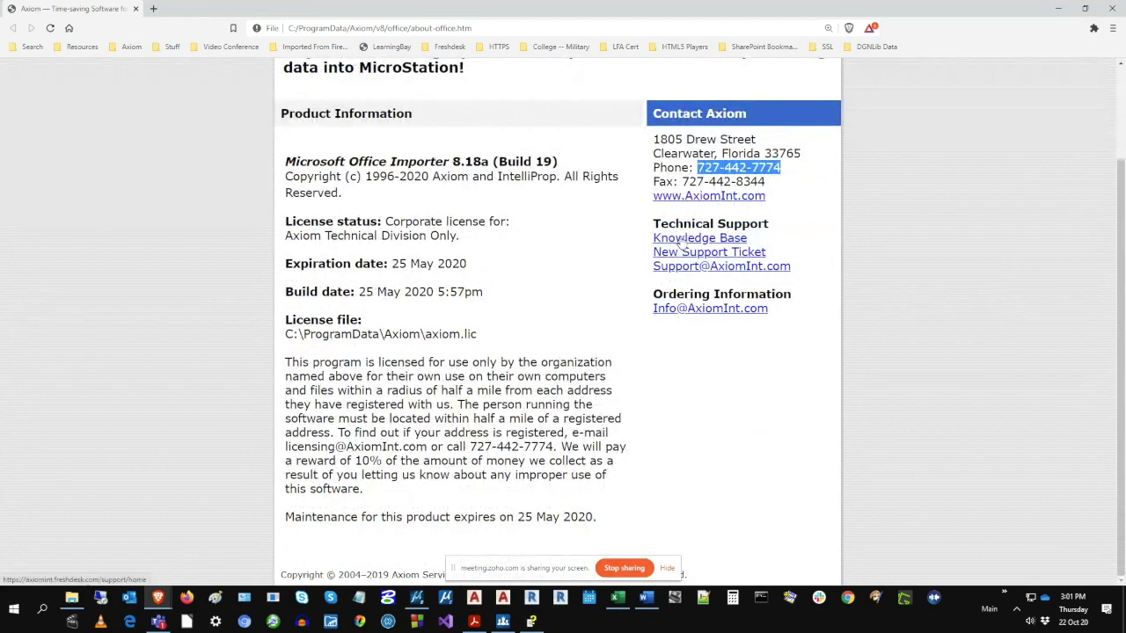